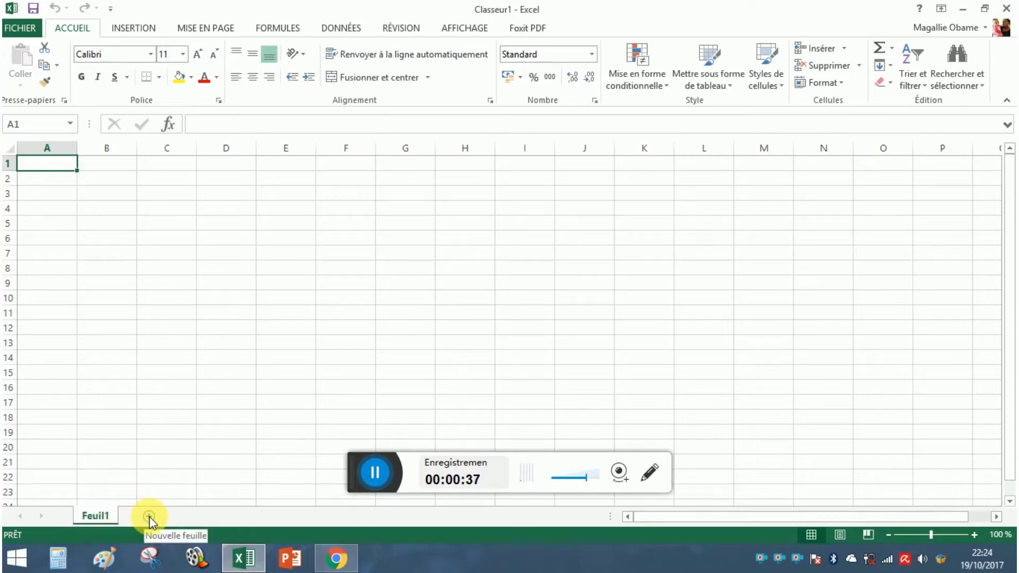
# - Add two new worksheets to the workbook and rename the sheet Feuil1 as recherche
pyautogui.click(149, 517)
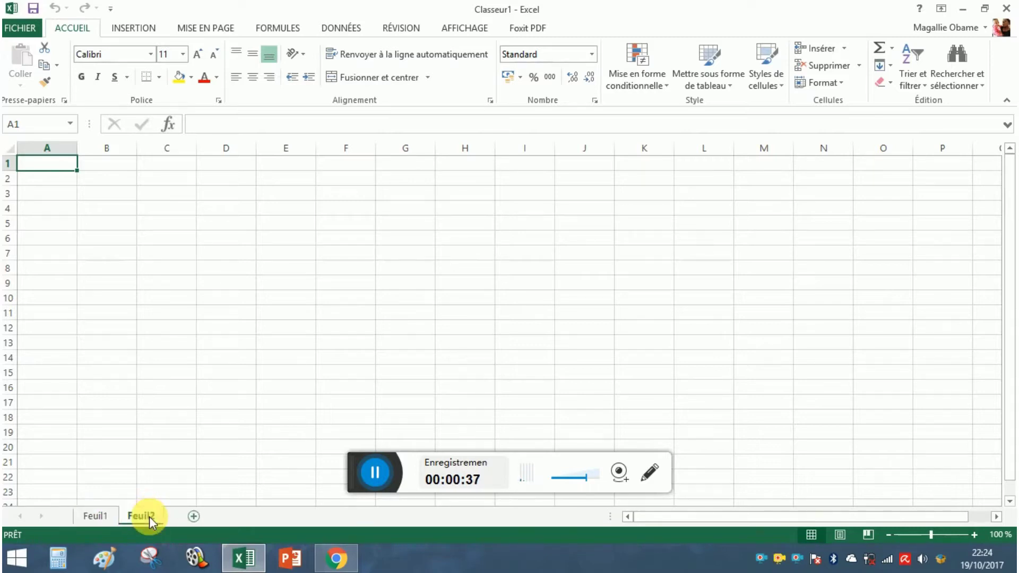
pyautogui.click(195, 516)
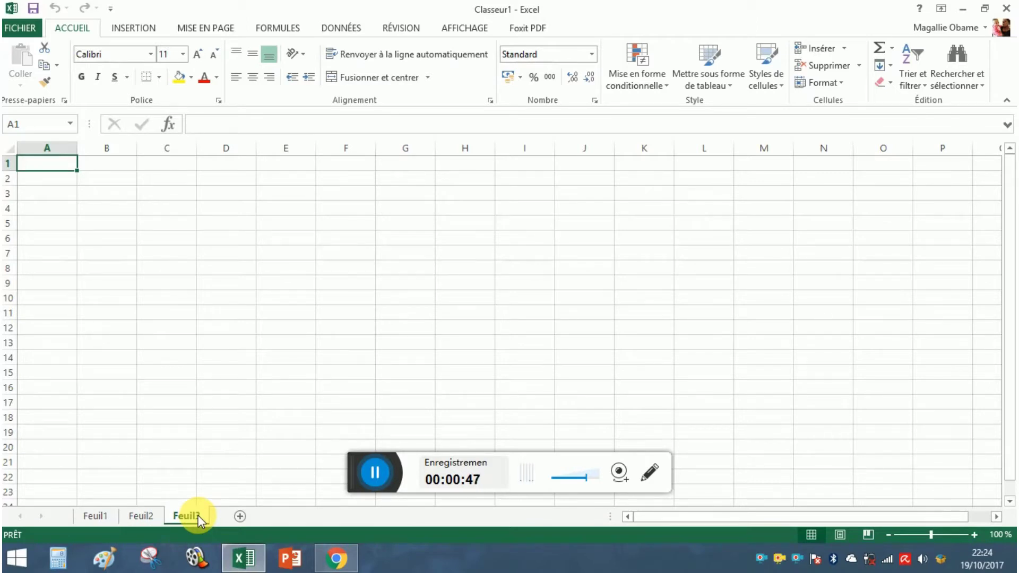
pyautogui.click(99, 518)
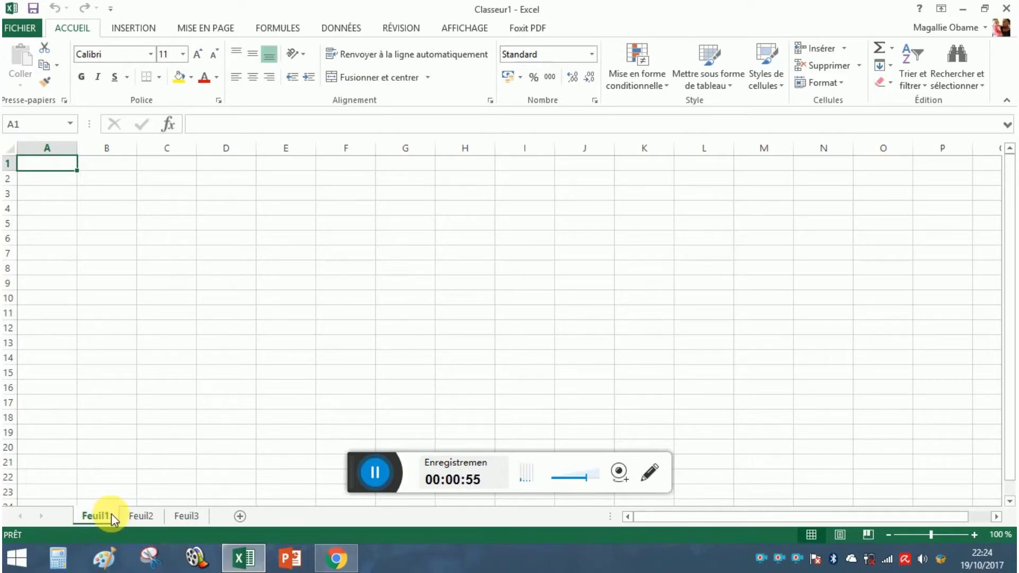
pyautogui.doubleClick(99, 516)
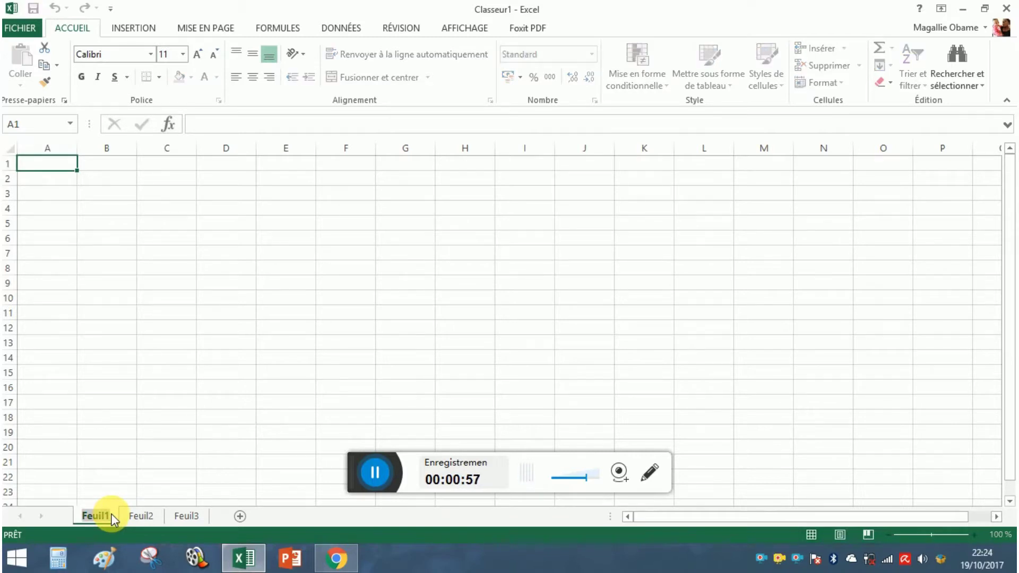
pyautogui.press('BackSpace')
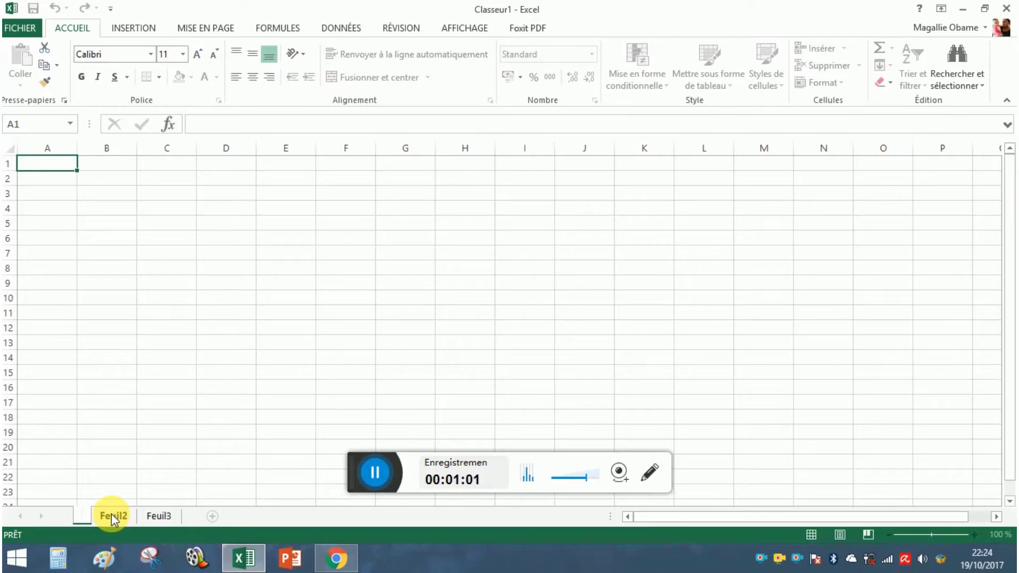
pyautogui.write('rech')
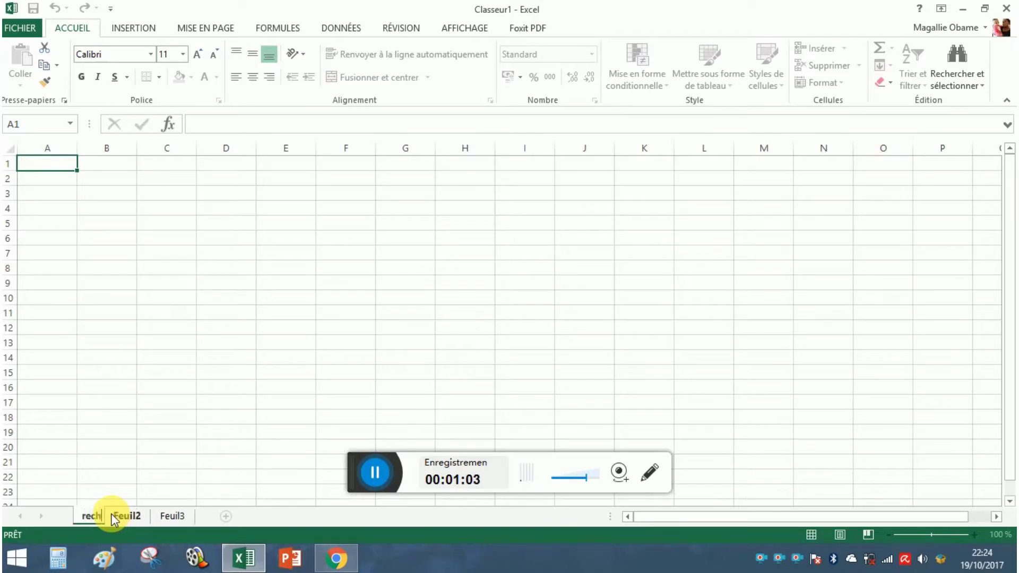
pyautogui.write('erche')
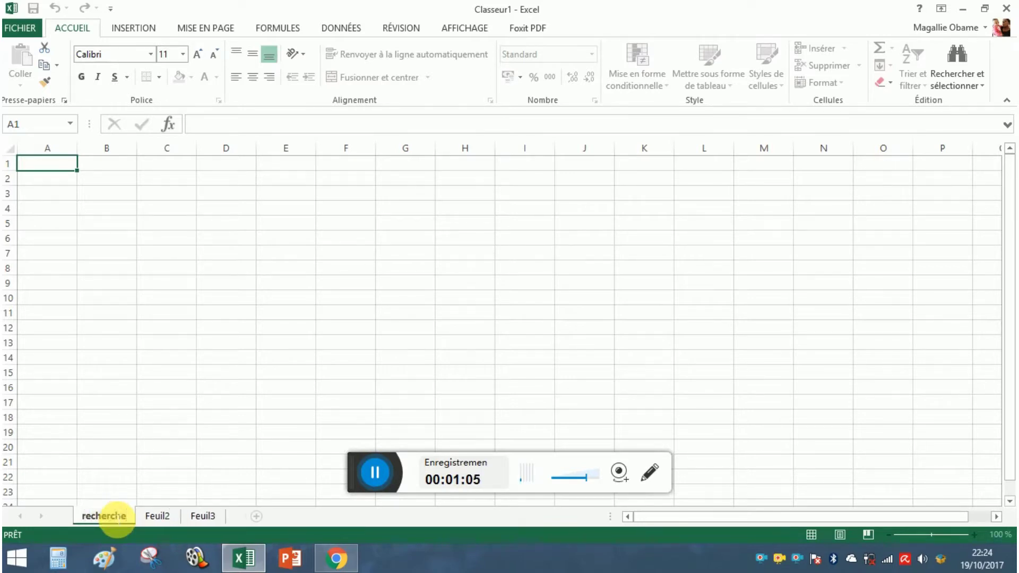
pyautogui.press('Return')
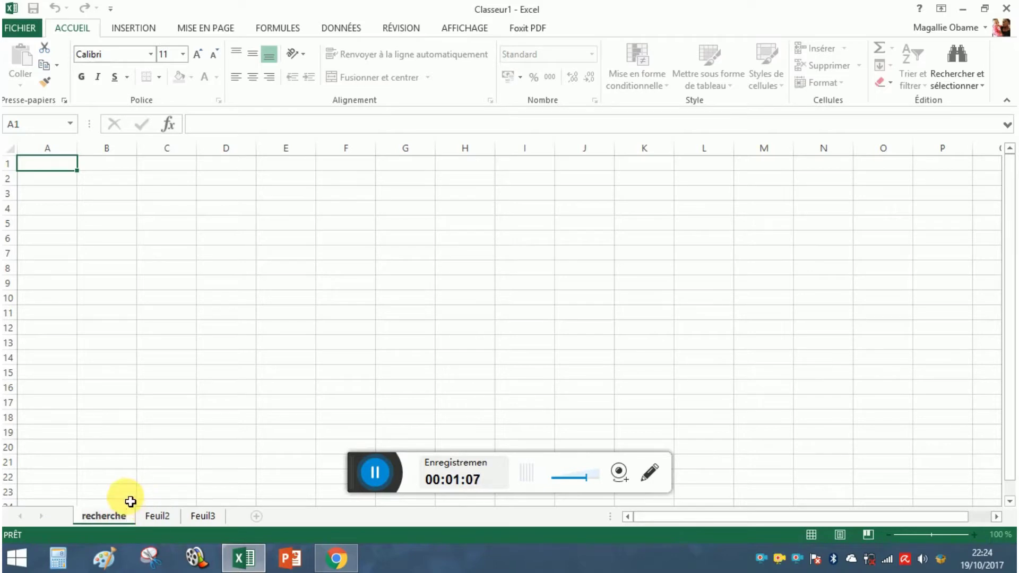
# - Rename the sheet Feuil2 as produit
pyautogui.click(170, 515)
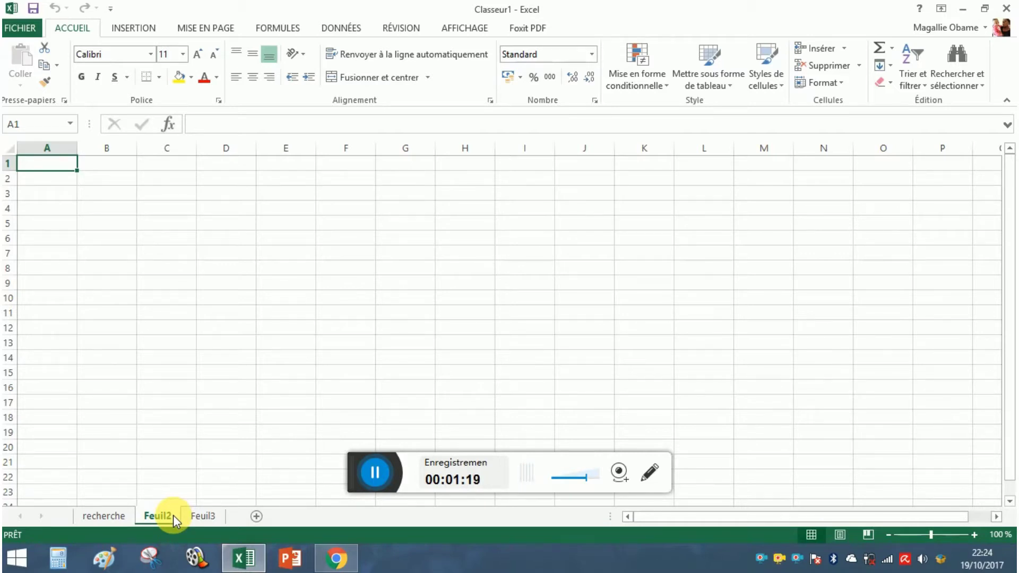
pyautogui.rightClick(173, 515)
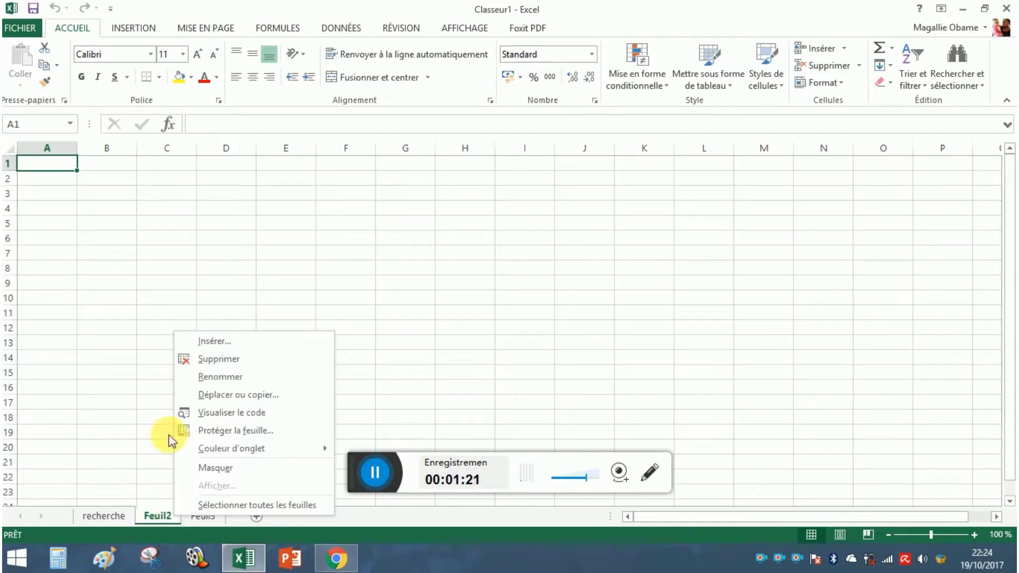
pyautogui.click(216, 377)
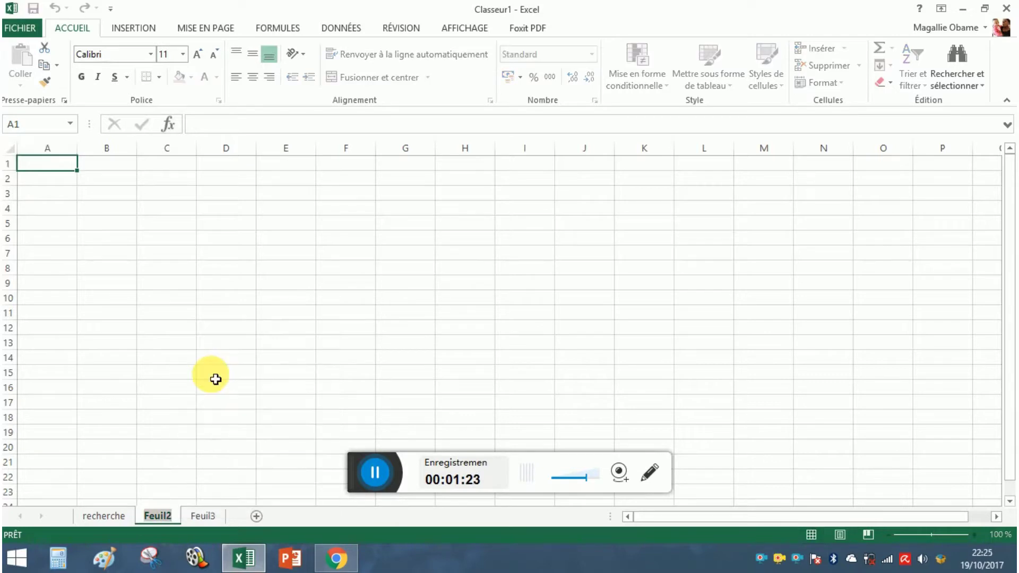
pyautogui.press('BackSpace')
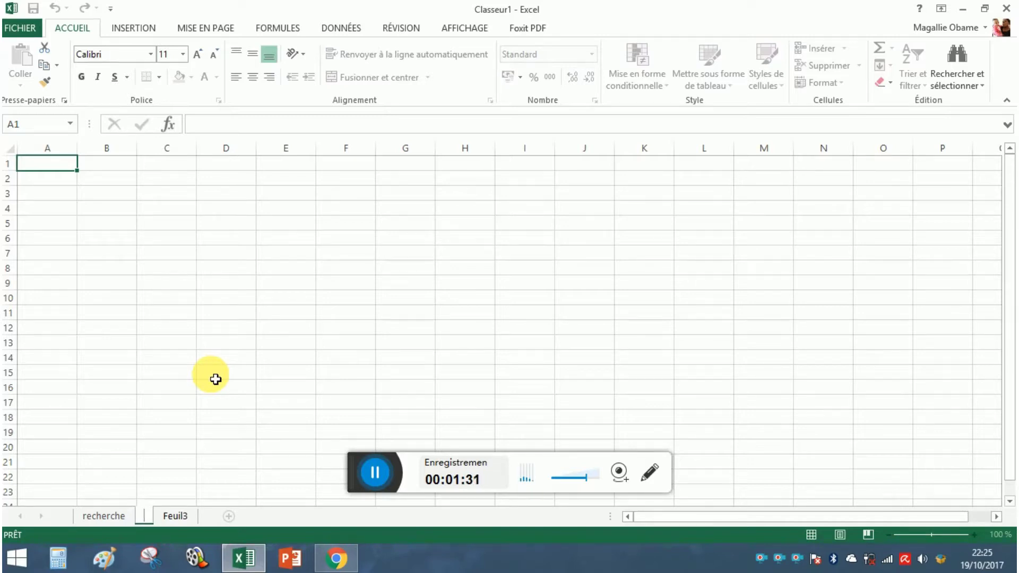
pyautogui.write('produit')
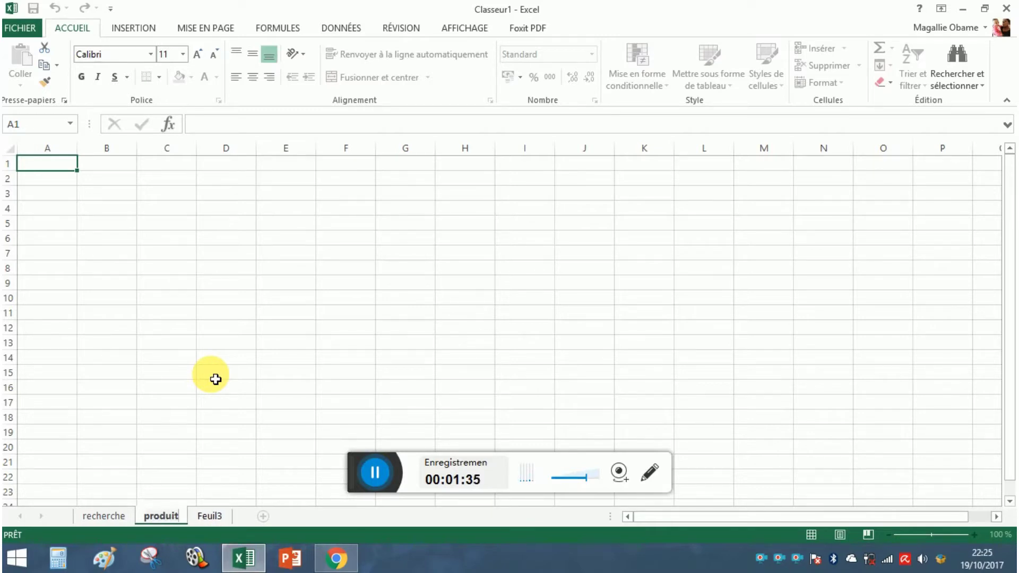
pyautogui.press('Return')
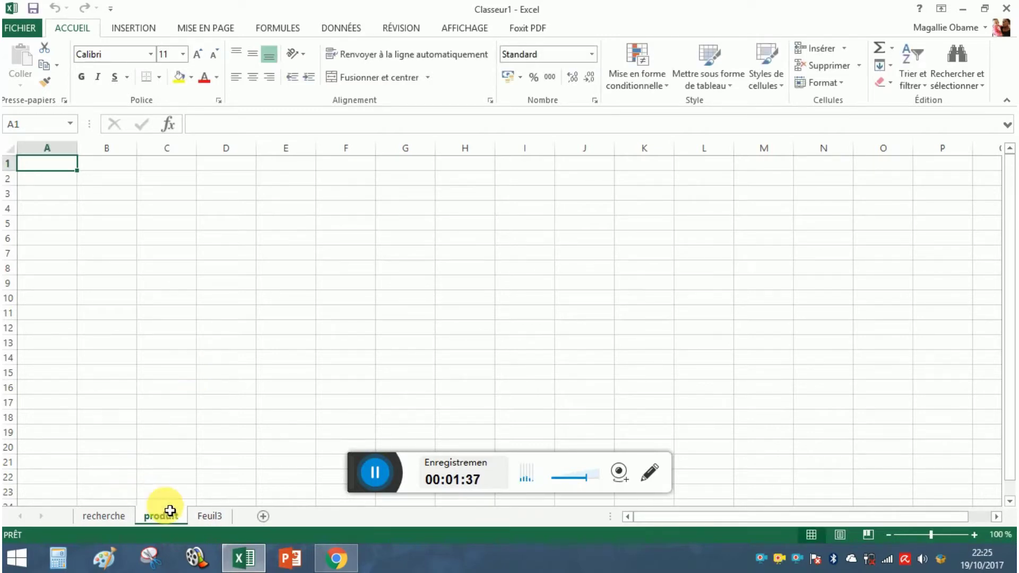
# - Fill cell E4 of the recherche sheet with yellow
pyautogui.click(103, 516)
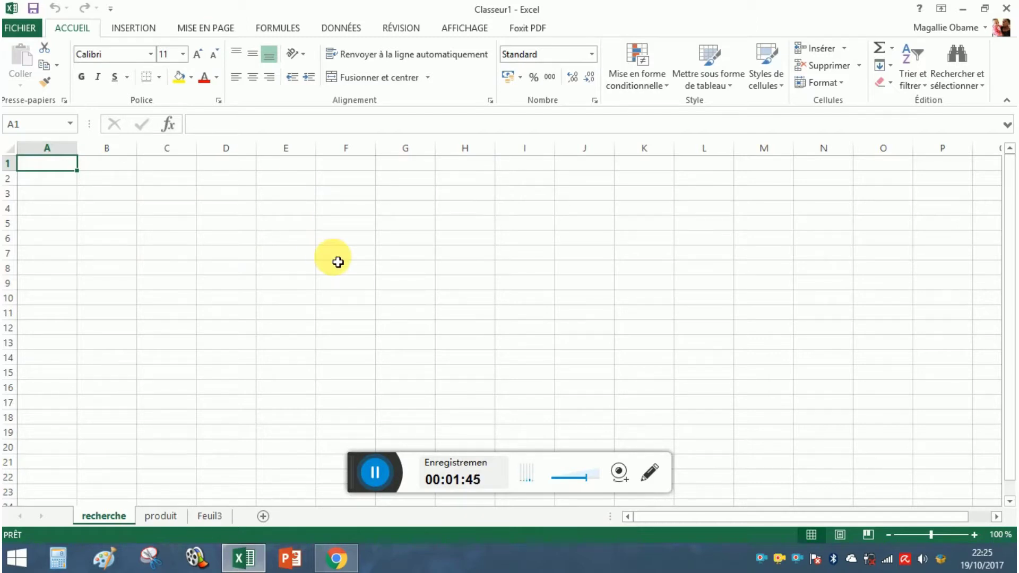
pyautogui.click(305, 213)
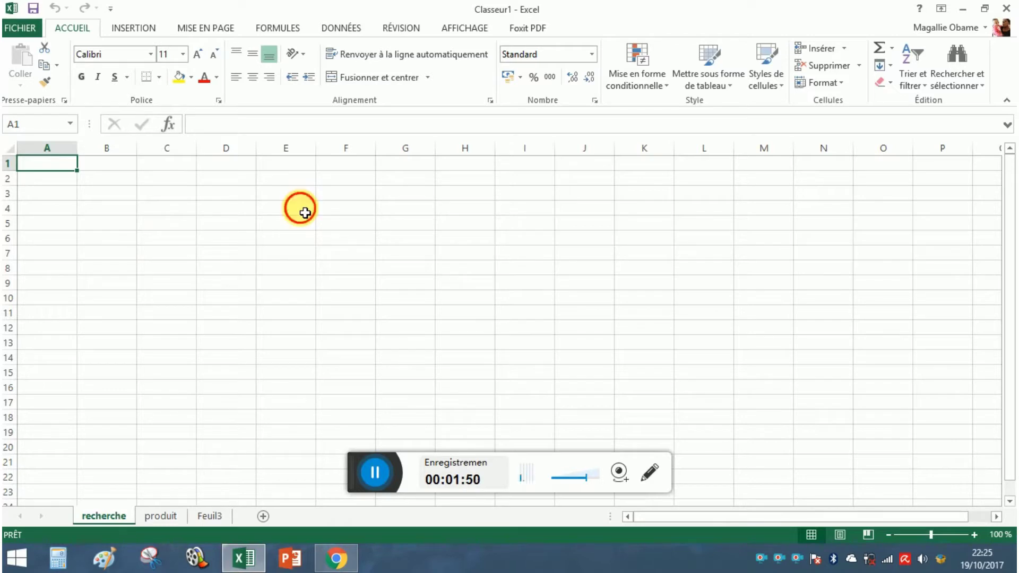
pyautogui.click(179, 77)
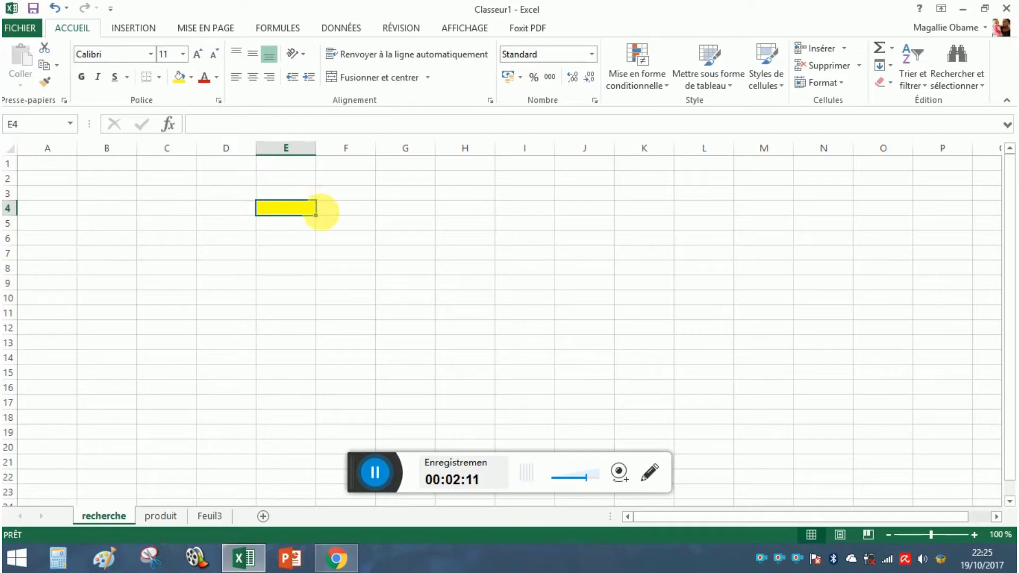
# - Enter 1 in cell F4 and move that cell's content to G4
pyautogui.click(366, 217)
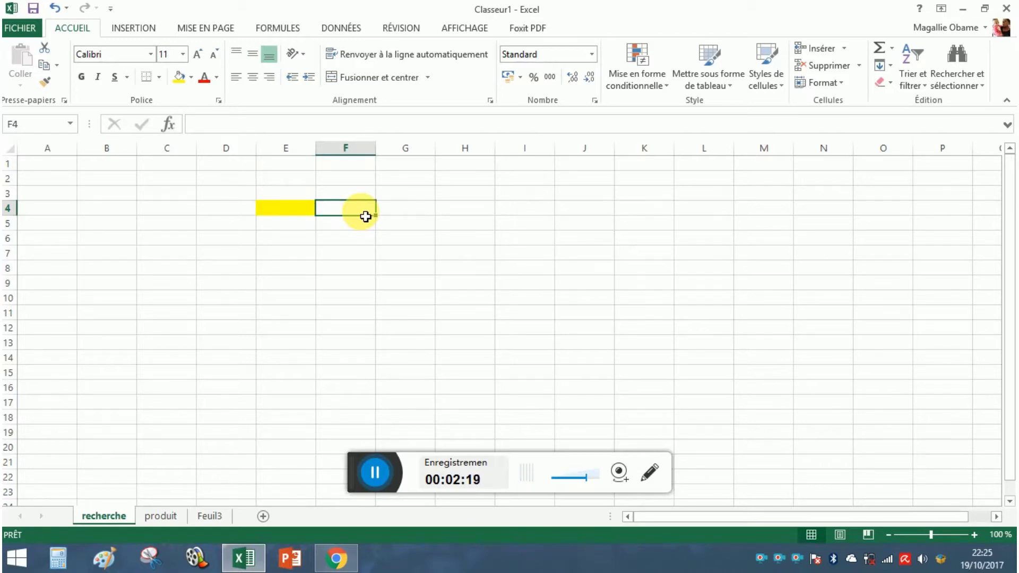
pyautogui.write('1')
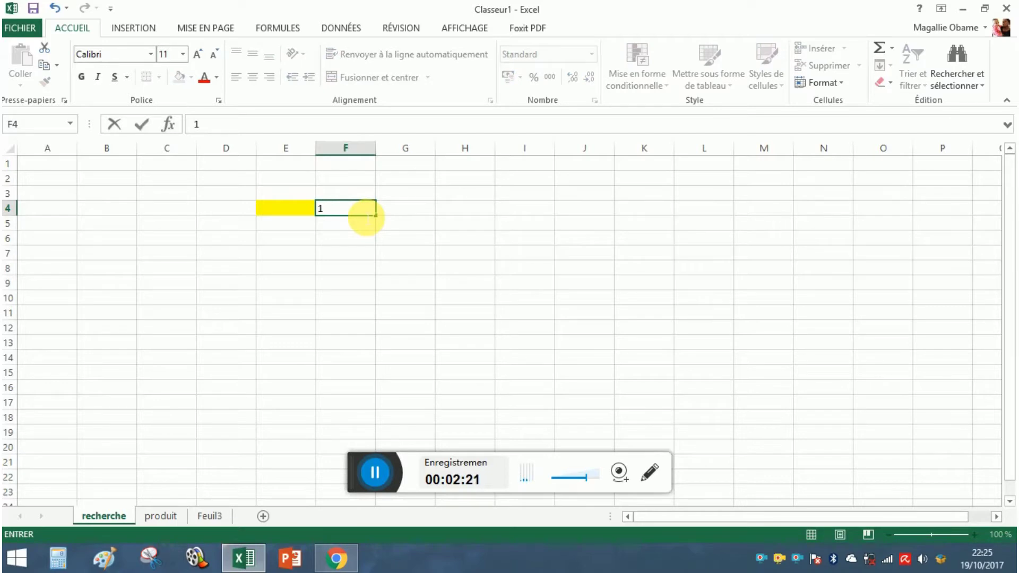
pyautogui.press('Return')
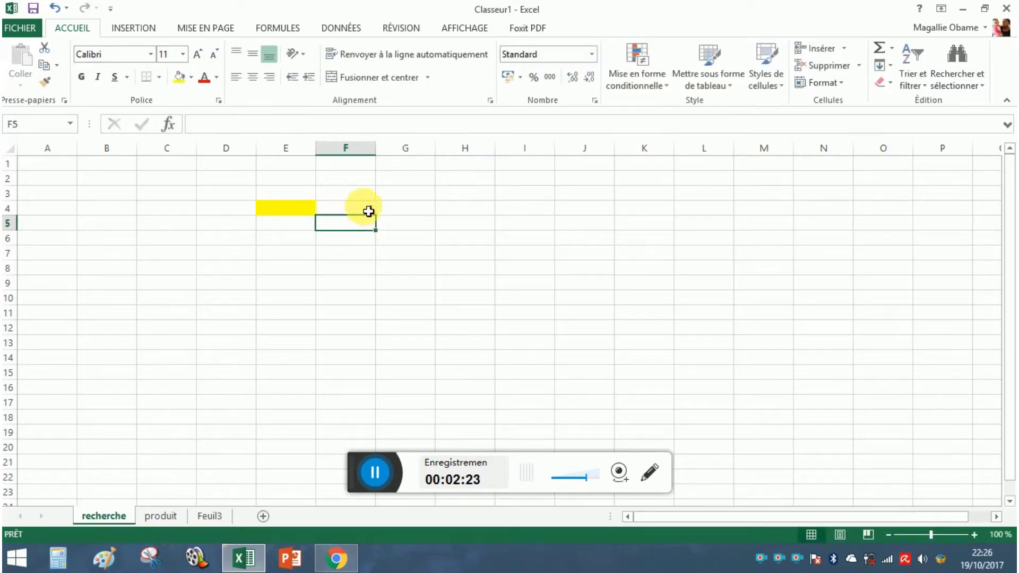
pyautogui.click(367, 210)
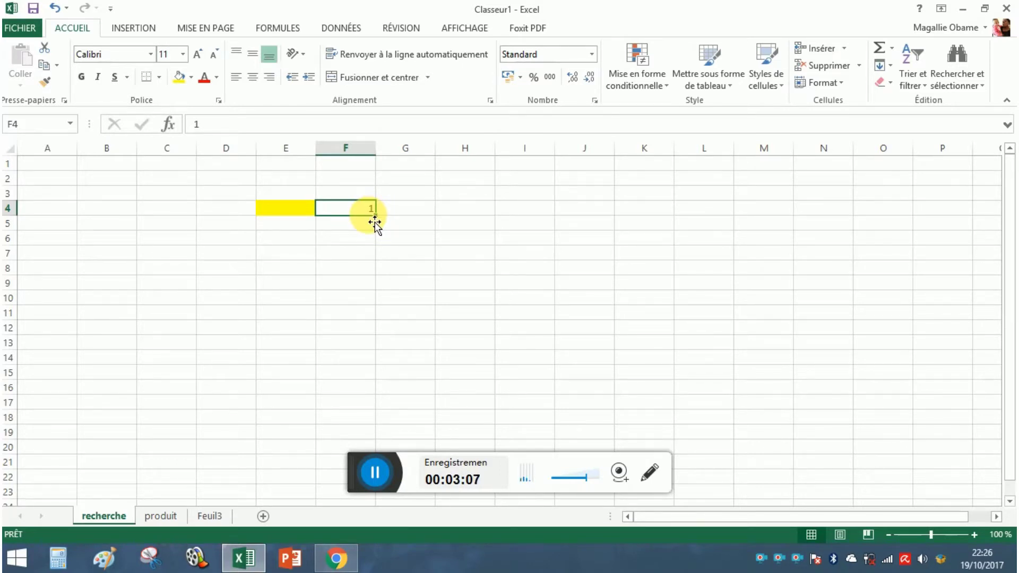
pyautogui.moveTo(375, 222); pyautogui.dragTo(398, 220)
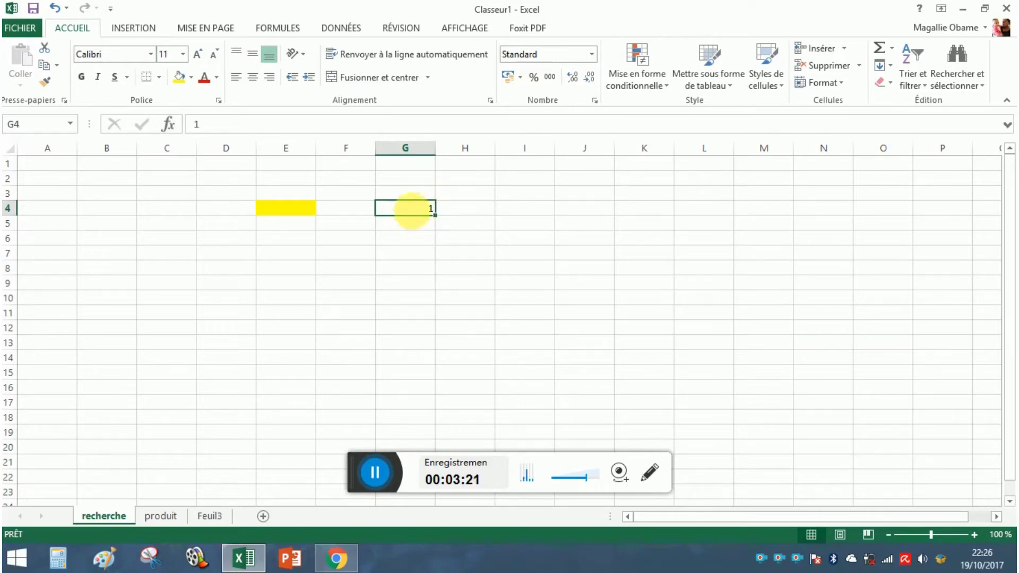
# - Enter 2 in cell G5, below the 1
pyautogui.click(424, 228)
pyautogui.write('2')
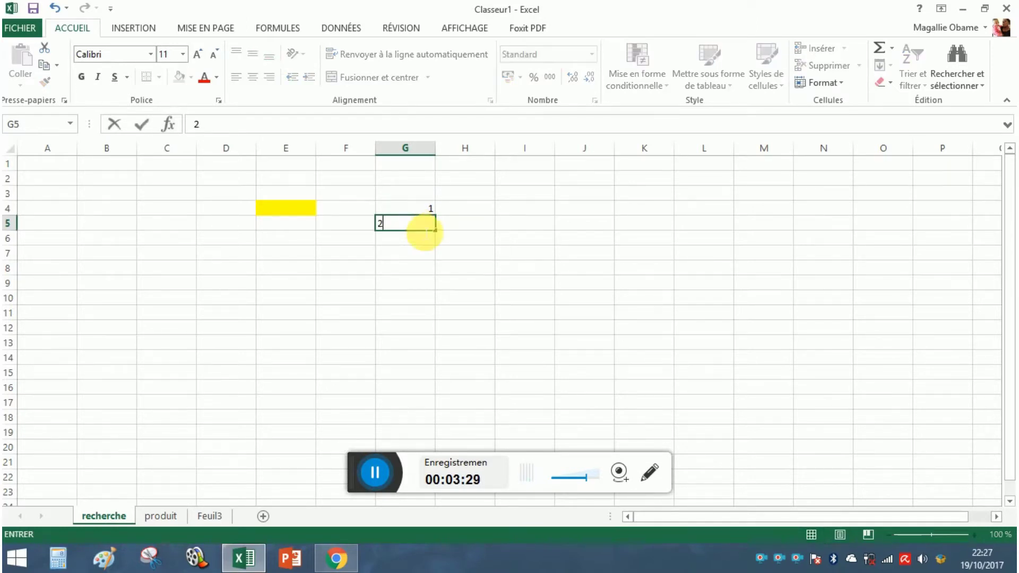
pyautogui.press('Return')
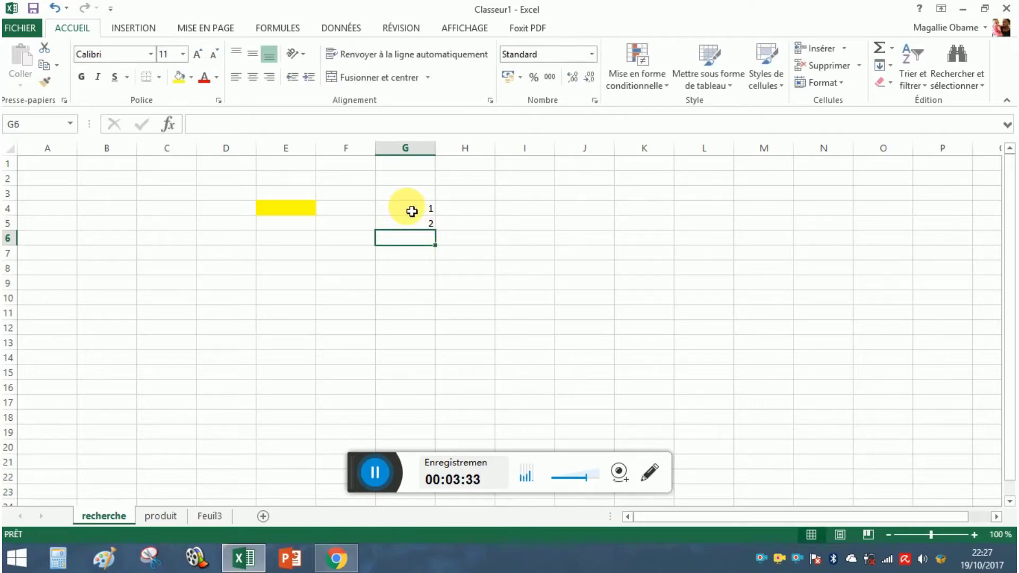
# - Extend the number series from G4:G5 down to 10 in cell G13
pyautogui.moveTo(412, 212); pyautogui.dragTo(418, 228)
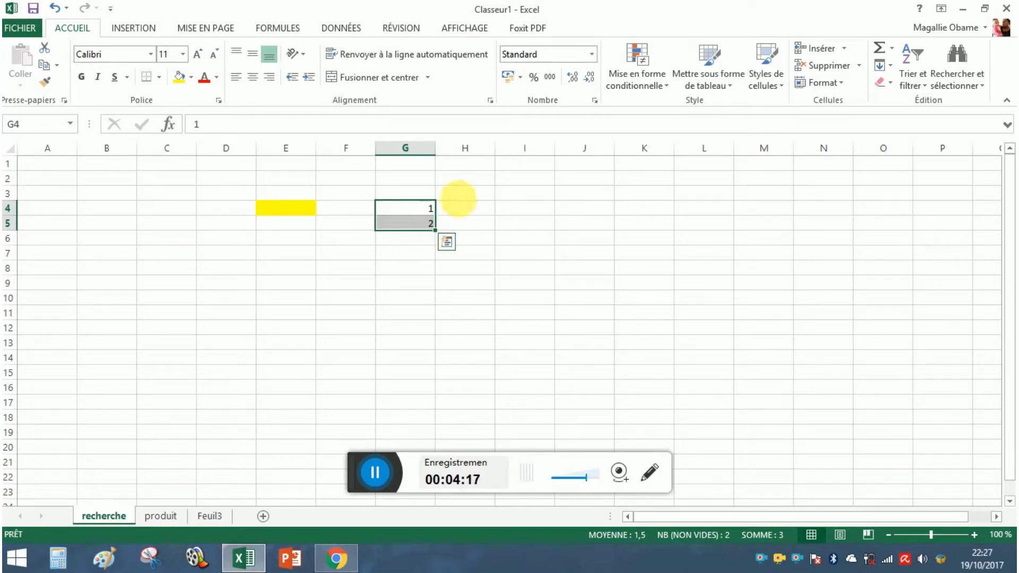
pyautogui.click(471, 210)
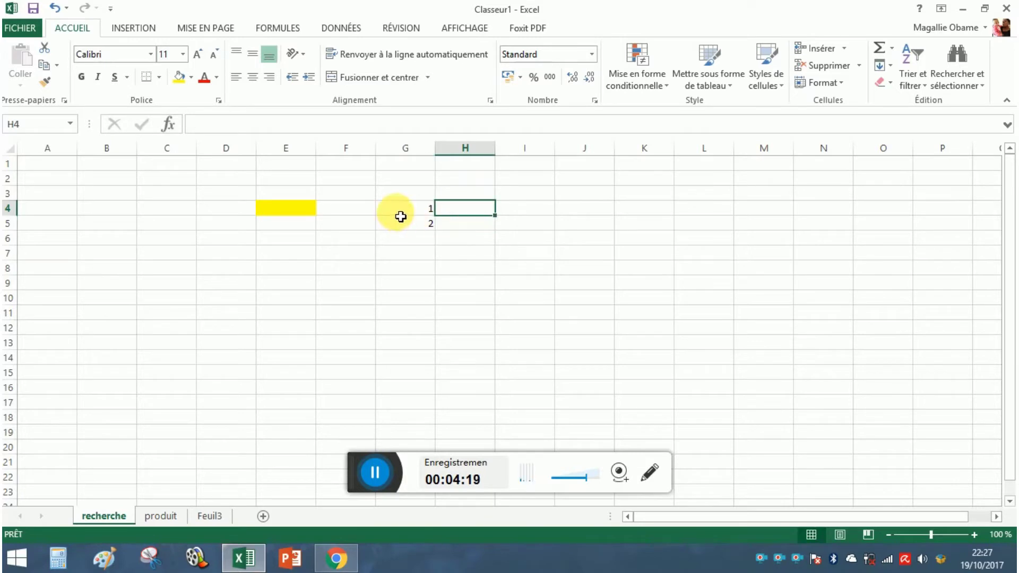
pyautogui.moveTo(402, 212); pyautogui.dragTo(415, 228)
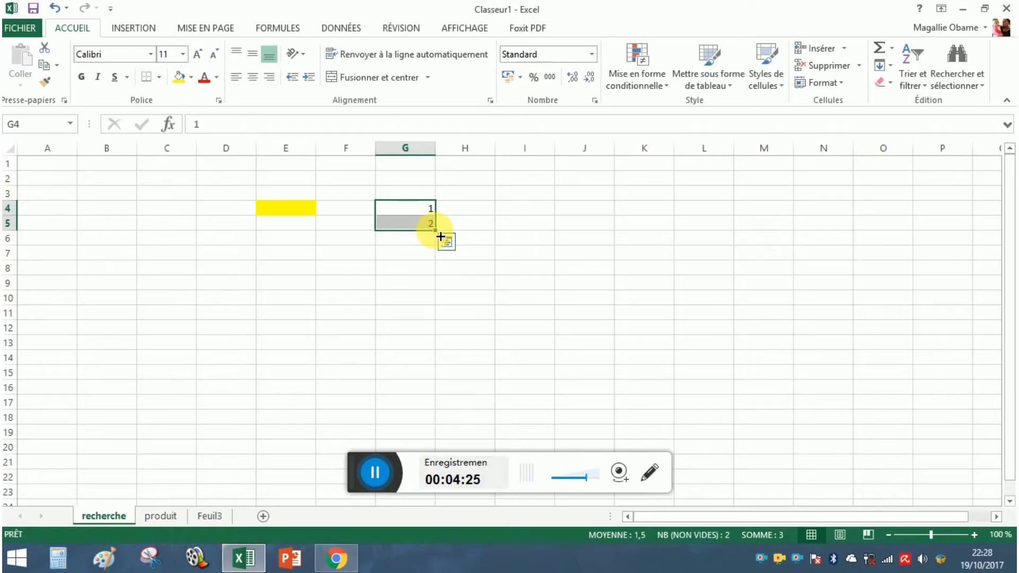
pyautogui.moveTo(440, 236); pyautogui.dragTo(441, 236)
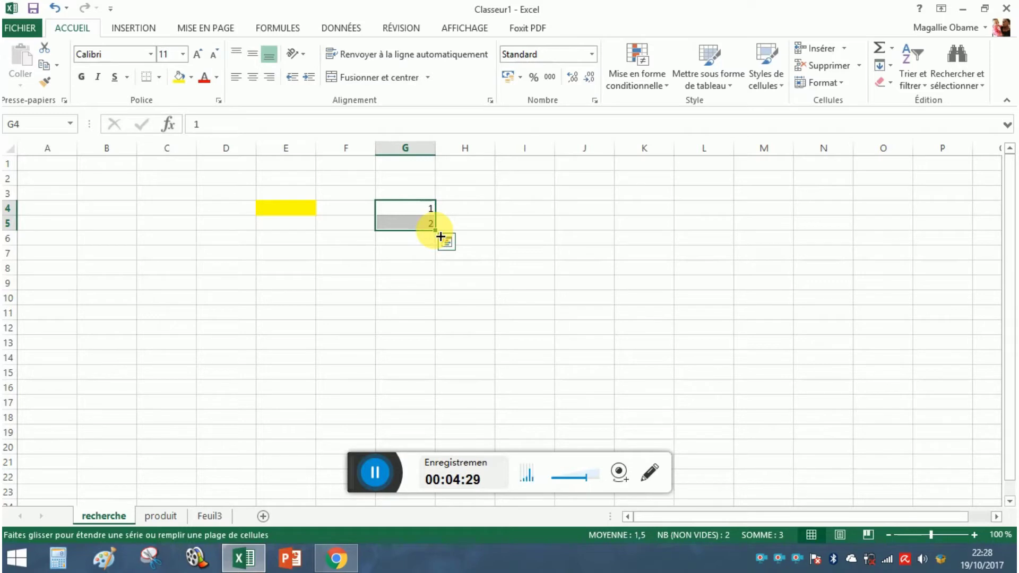
pyautogui.moveTo(441, 236); pyautogui.dragTo(439, 352)
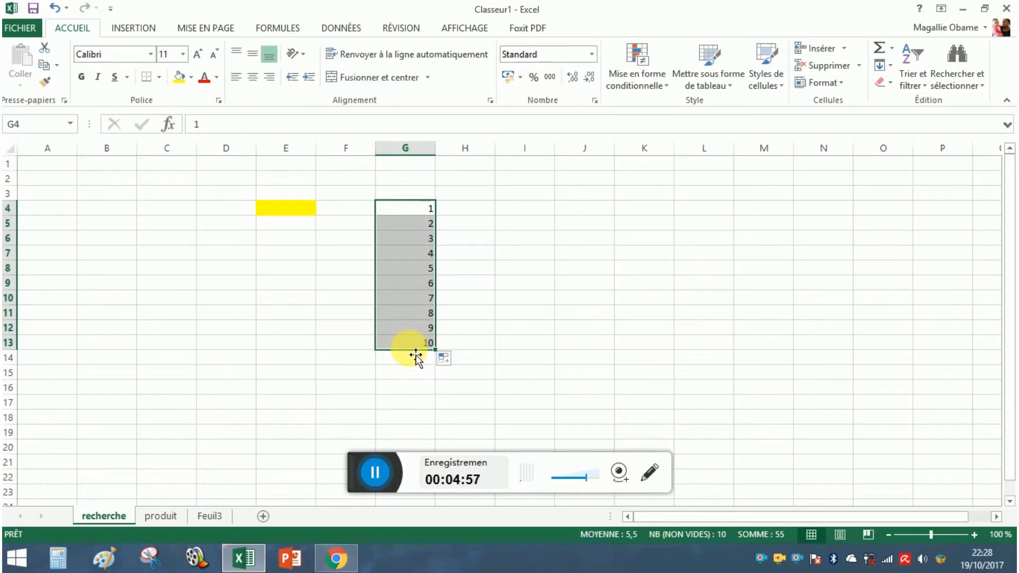
# - Enter lundi in cell H4 and fill the weekday series down column H to dimanche in H17
pyautogui.click(474, 216)
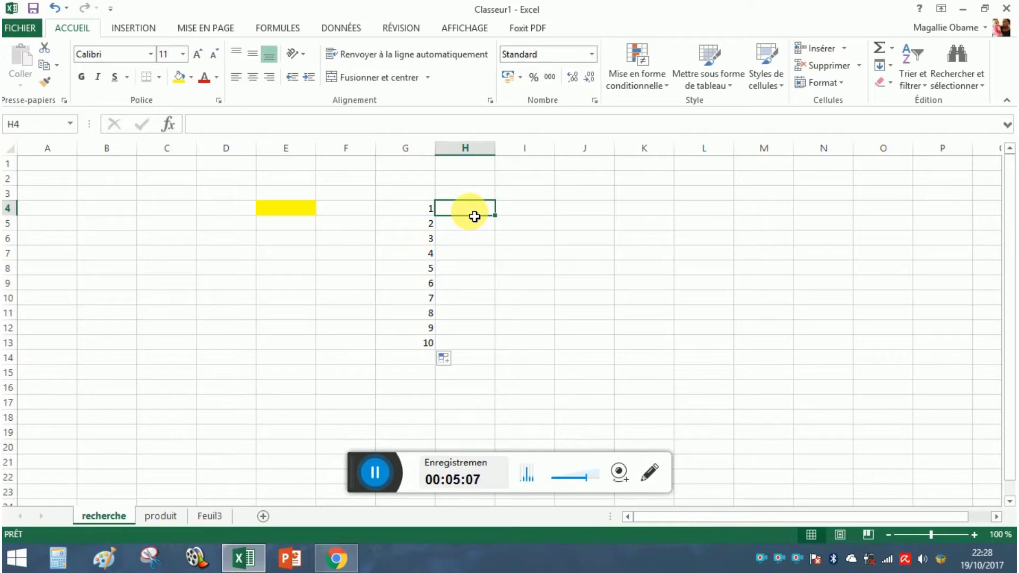
pyautogui.write('lundi')
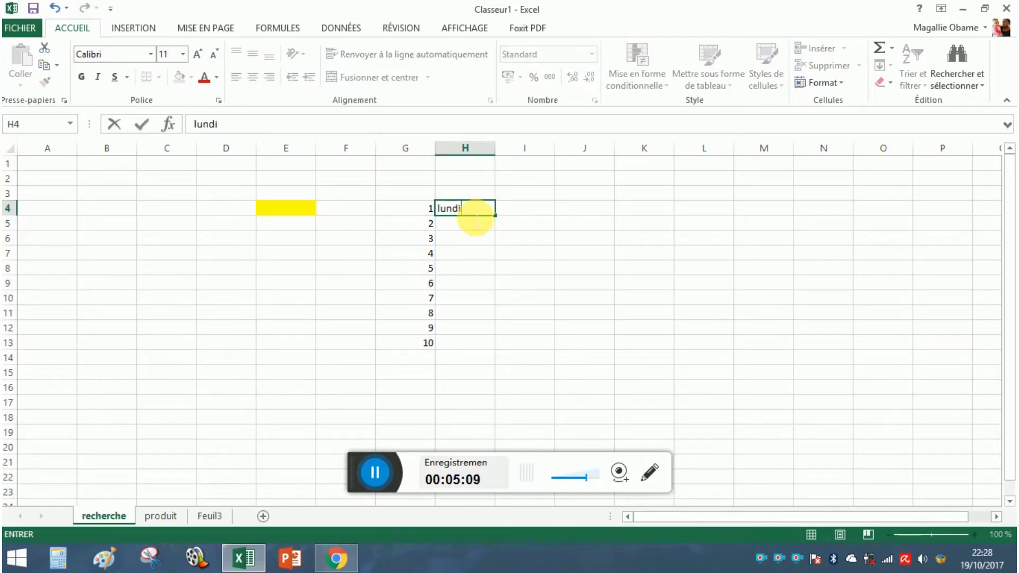
pyautogui.press('Return')
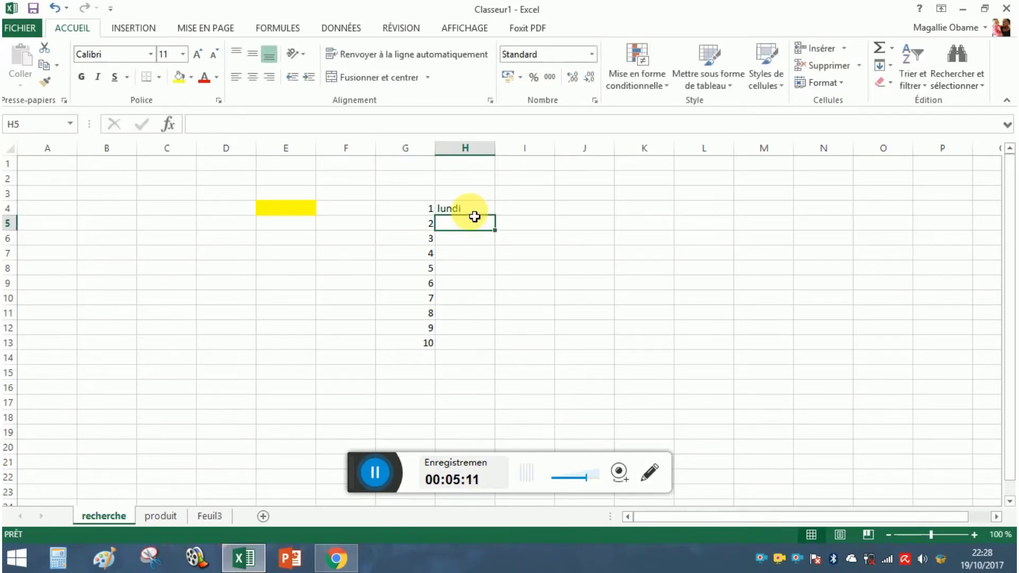
pyautogui.click(482, 211)
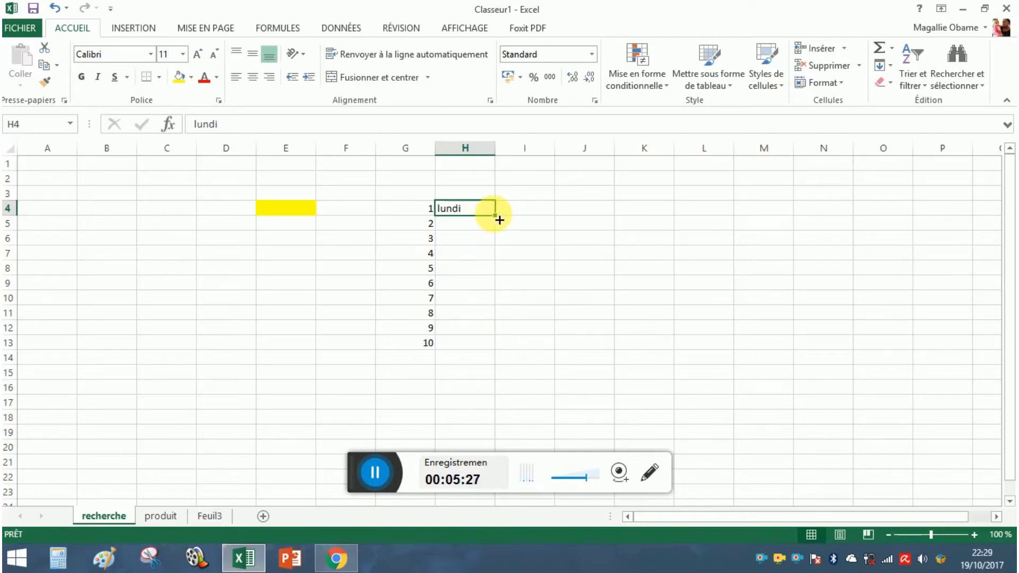
pyautogui.moveTo(500, 220); pyautogui.dragTo(492, 315)
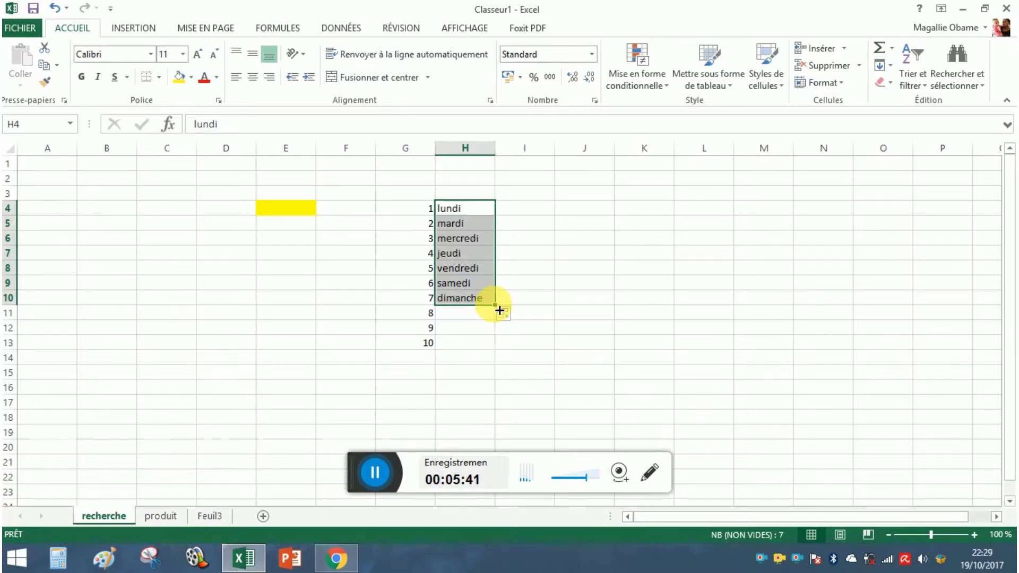
pyautogui.moveTo(500, 310); pyautogui.dragTo(495, 419)
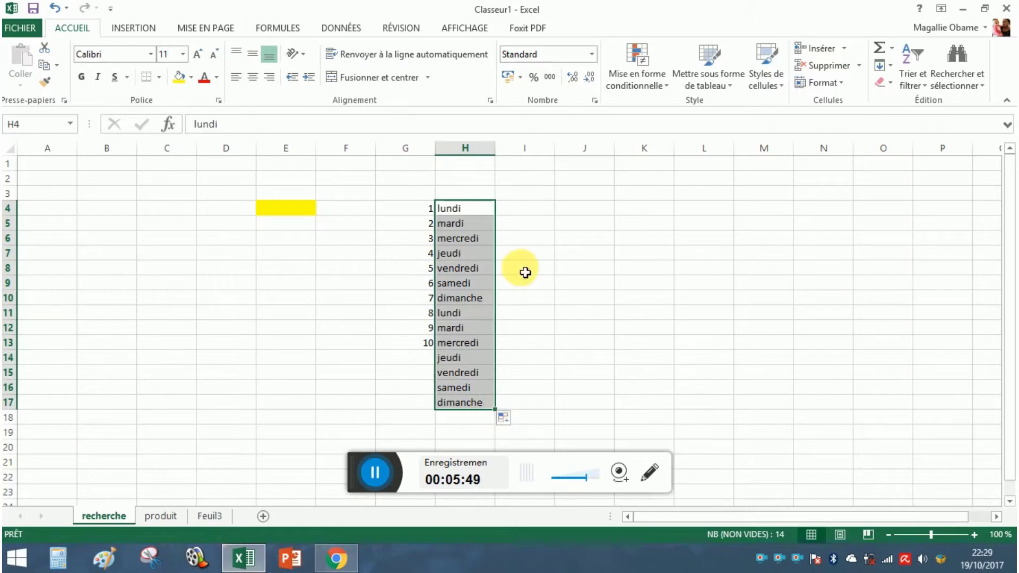
# - Enter the date 28/07/2017 in cell I4, beside the first weekday
pyautogui.click(540, 219)
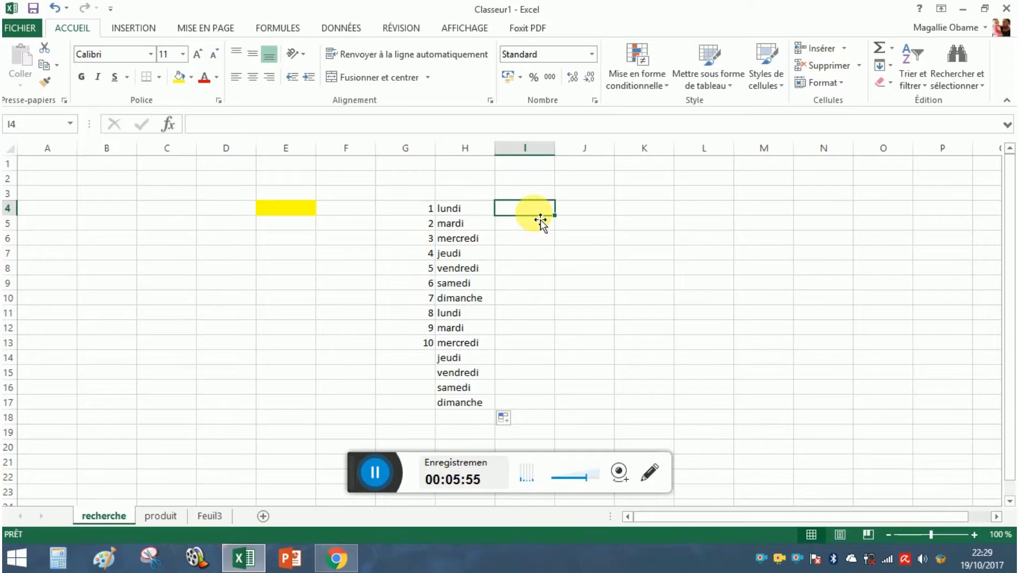
pyautogui.write('28')
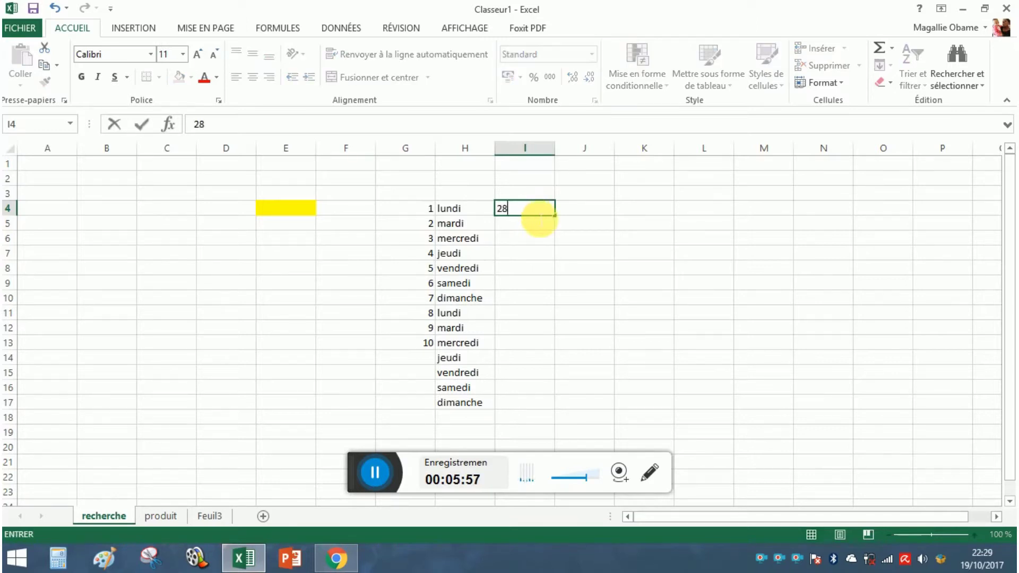
pyautogui.write('/07/2')
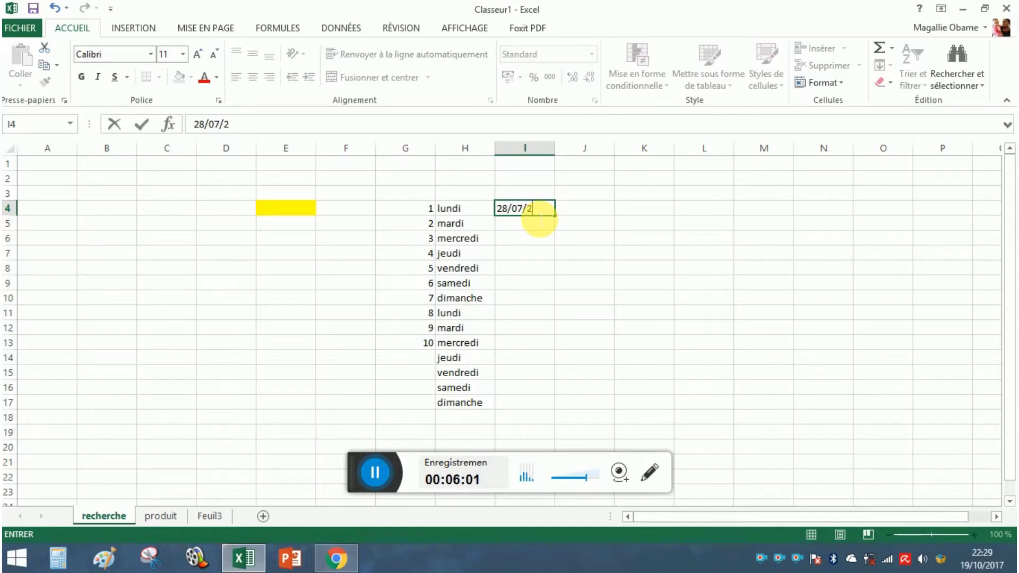
pyautogui.write('0,17')
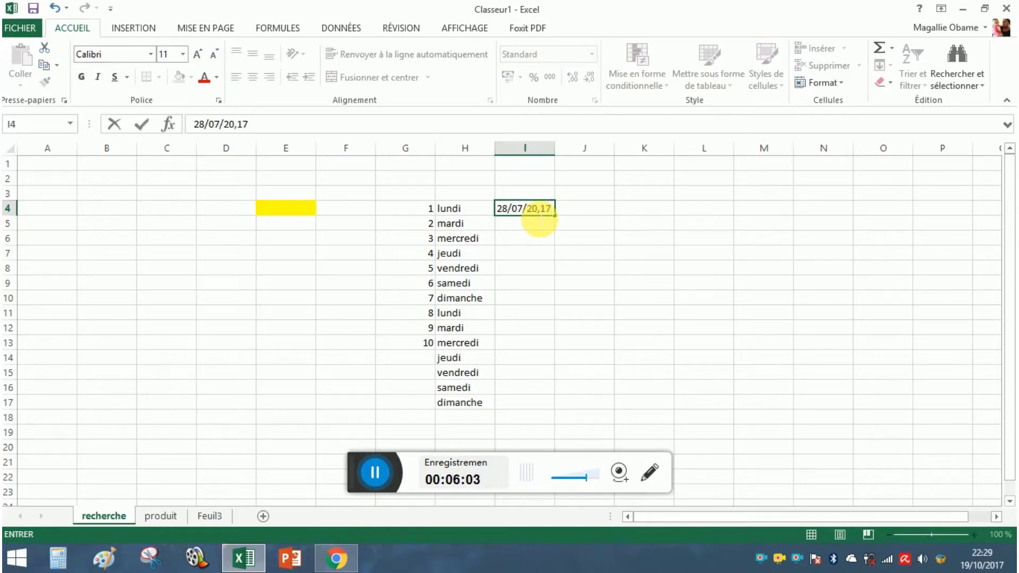
pyautogui.click(541, 221)
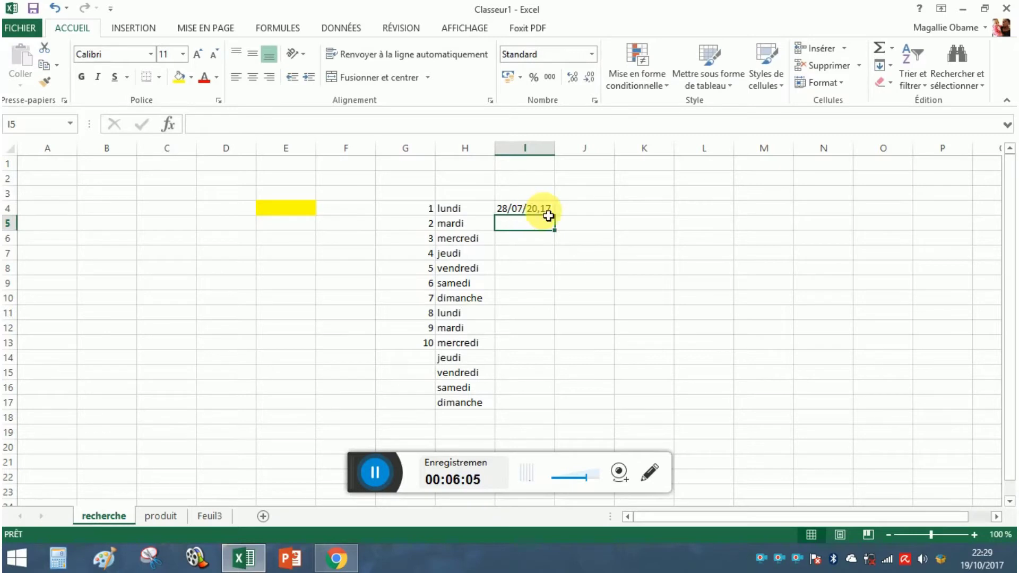
pyautogui.click(550, 211)
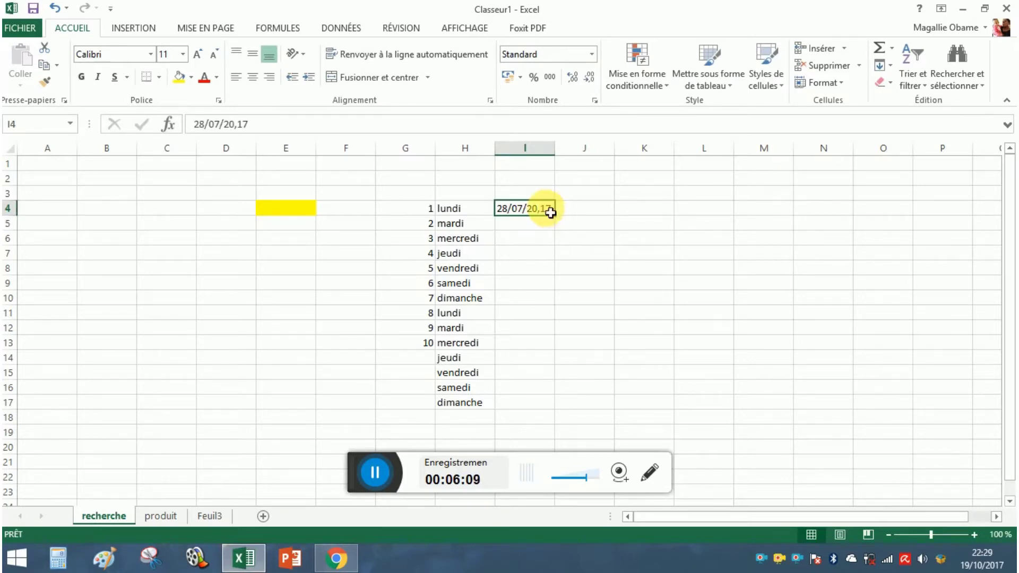
pyautogui.doubleClick(537, 208)
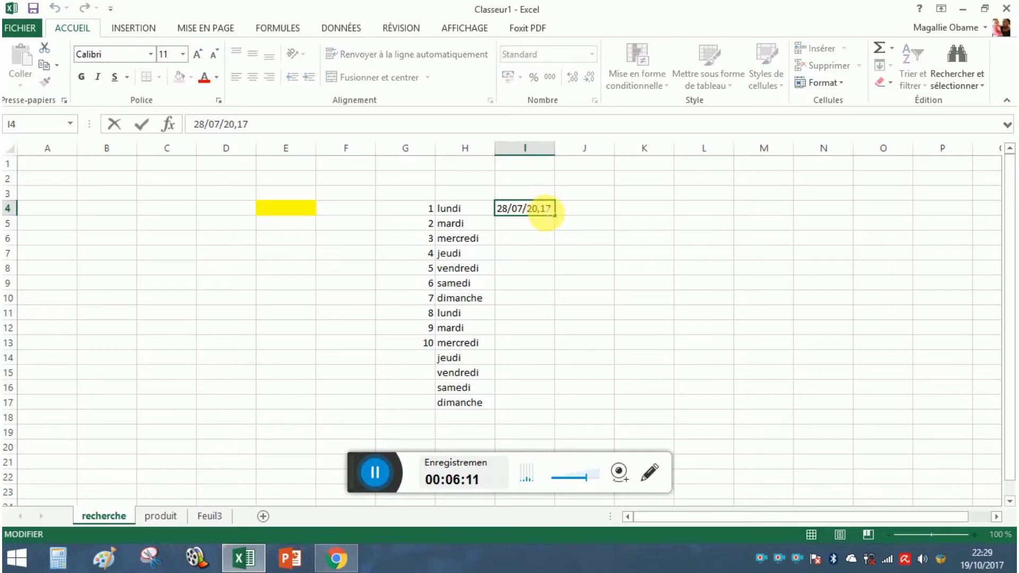
pyautogui.press('BackSpace')
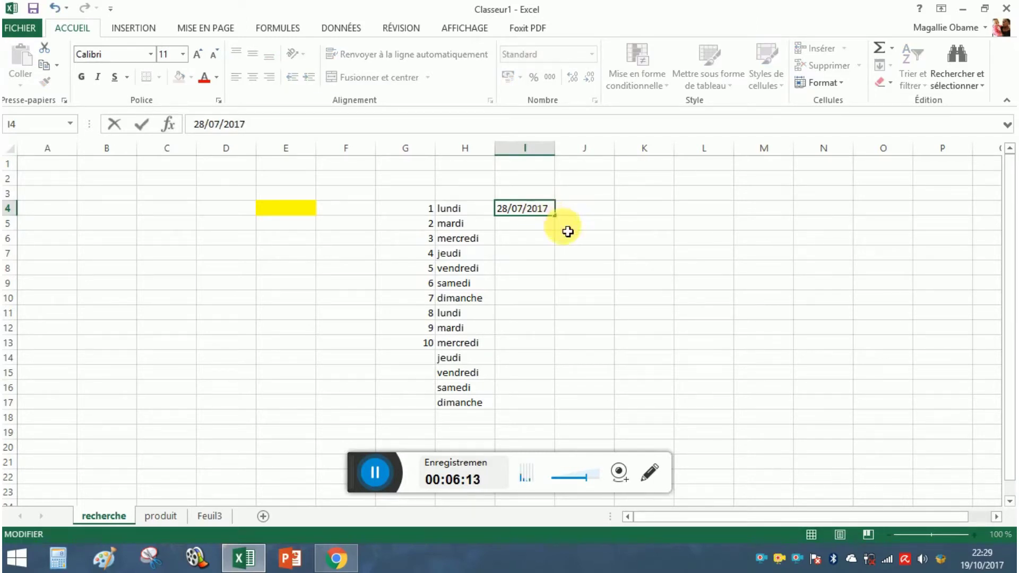
pyautogui.press('Return')
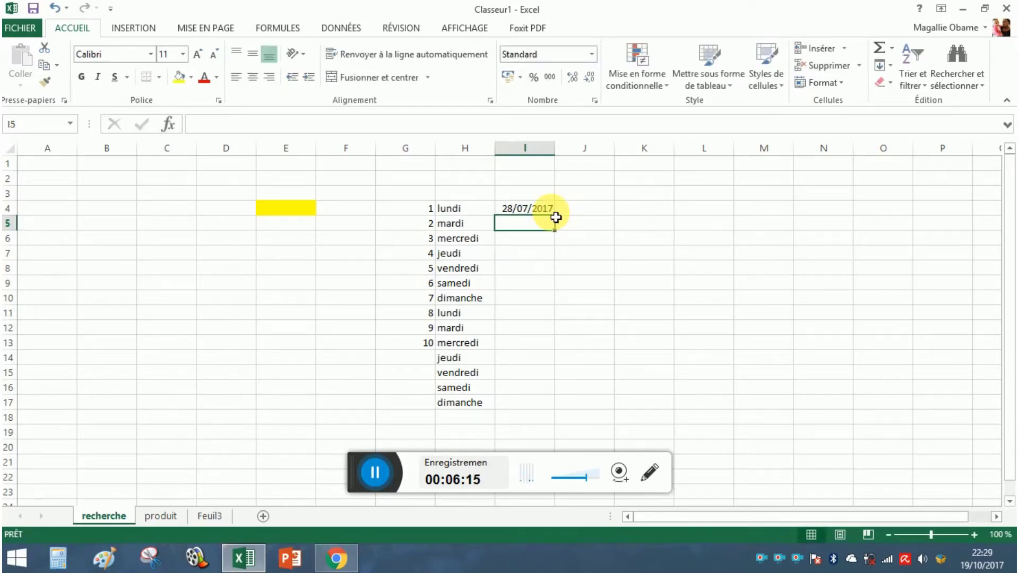
# - Extend the date series from I4 down column I to 10/08/2017 in cell I17
pyautogui.click(548, 213)
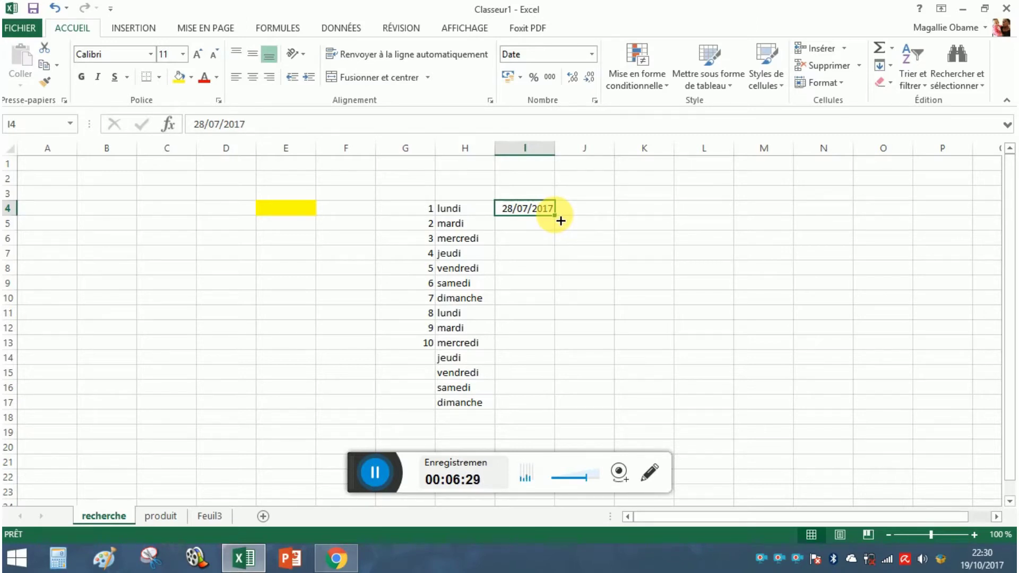
pyautogui.moveTo(561, 220); pyautogui.dragTo(555, 411)
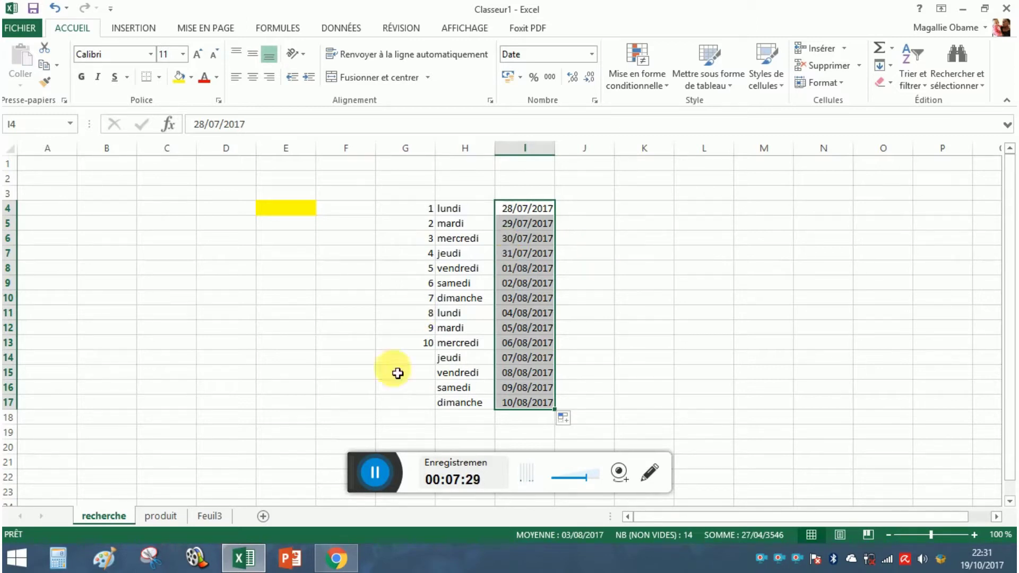
pyautogui.click(376, 473)
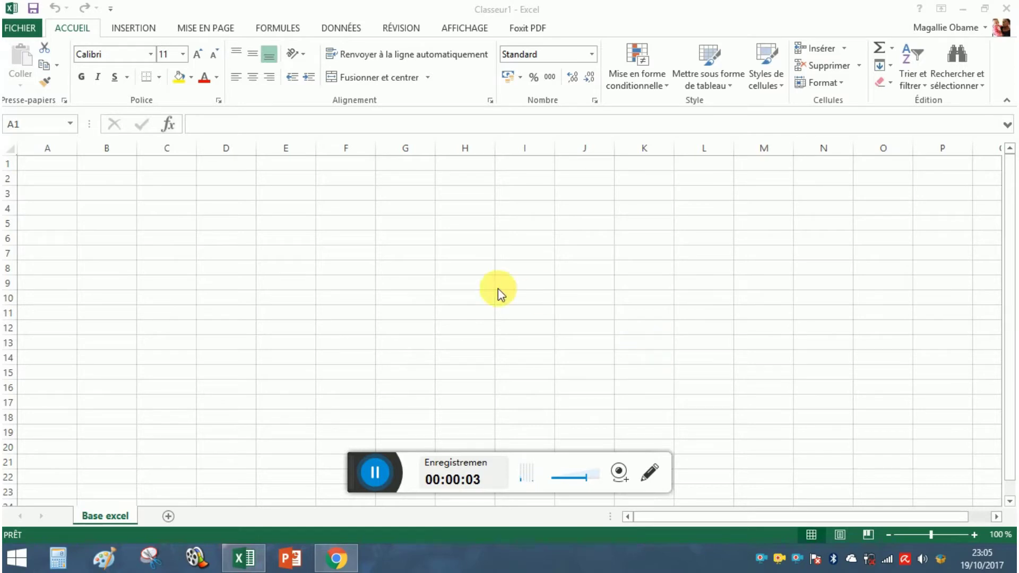
# - Enter the text resultat in cell G8 of the Base excel sheet
pyautogui.click(408, 271)
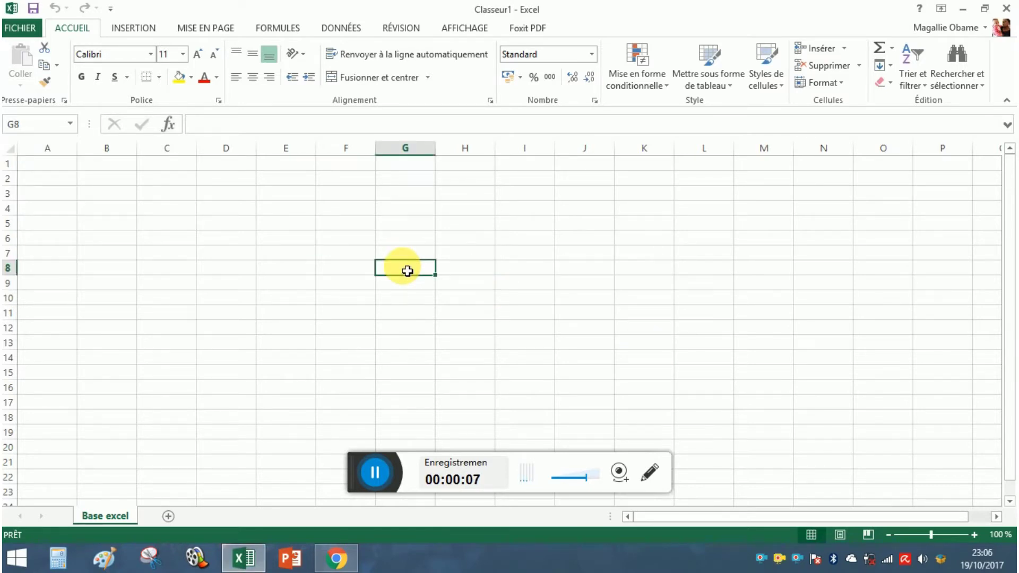
pyautogui.write('resu')
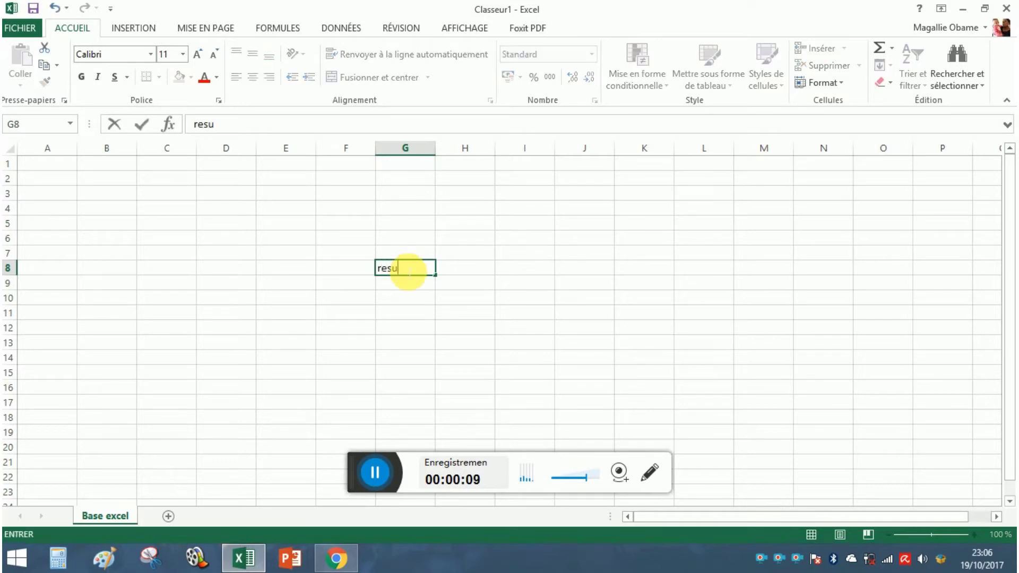
pyautogui.write('ltat')
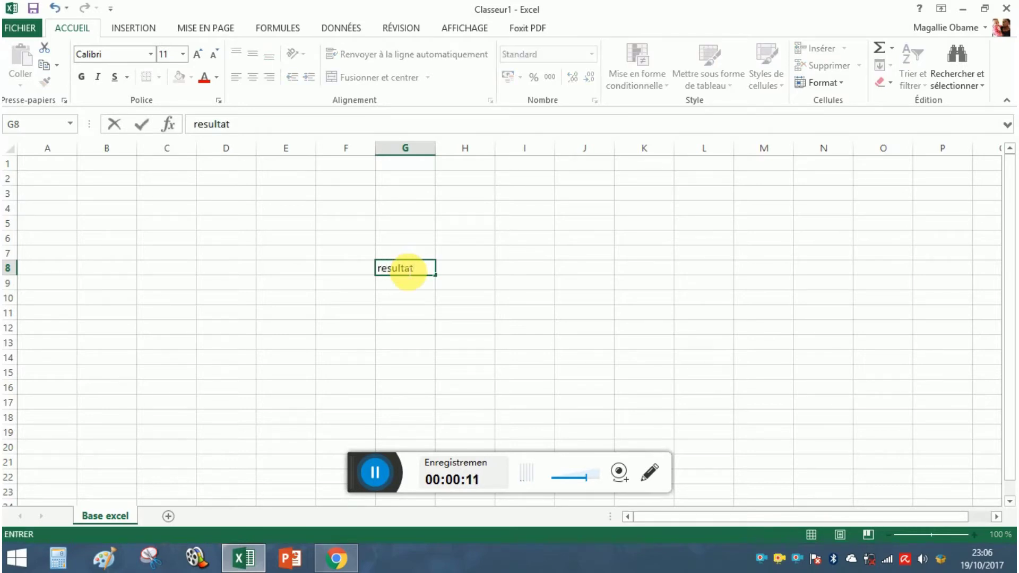
pyautogui.press('Return')
# - Give cell G8 a light blue fill and colour its text standard red
pyautogui.click(407, 271)
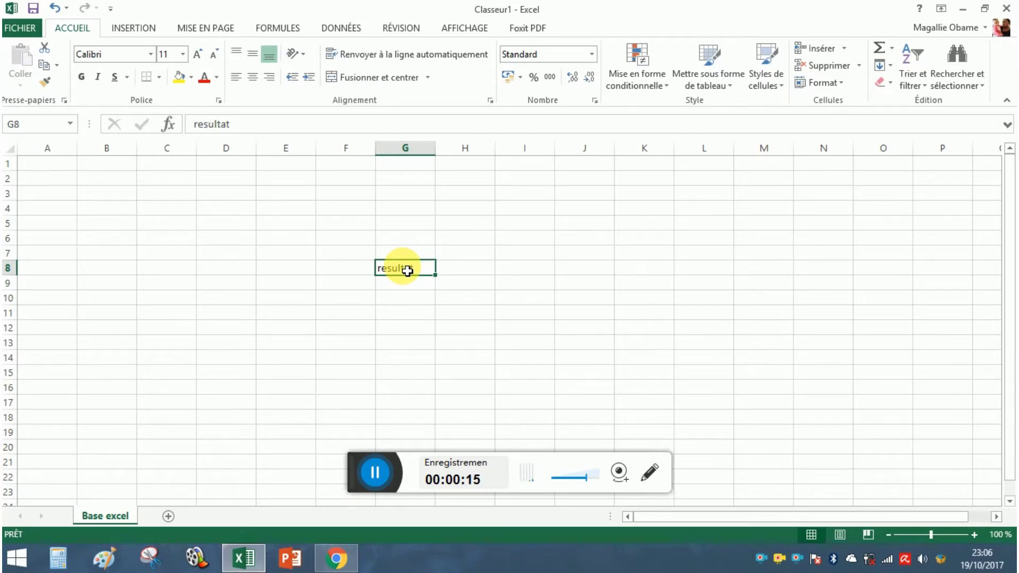
pyautogui.click(192, 78)
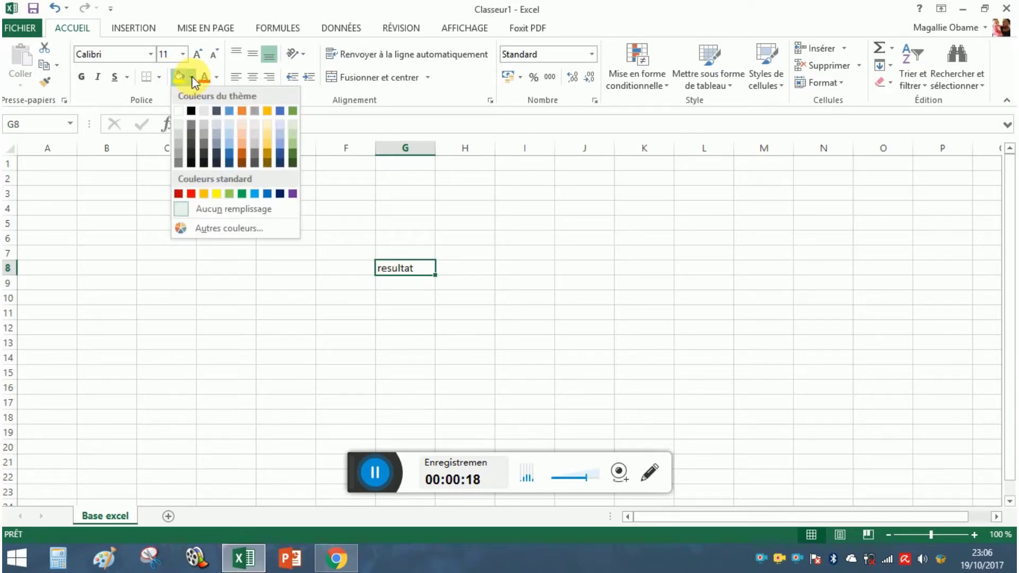
pyautogui.click(230, 136)
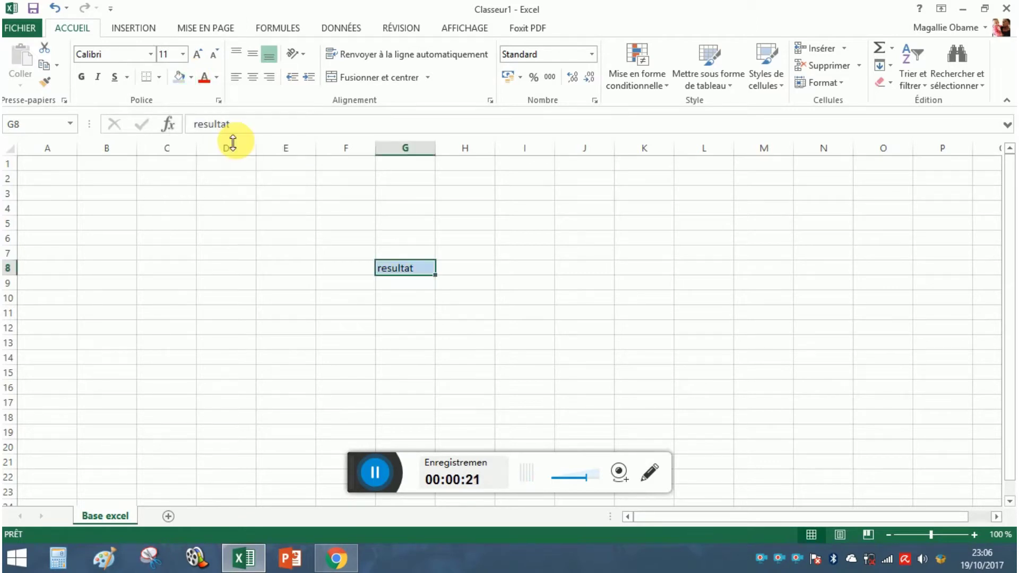
pyautogui.click(218, 81)
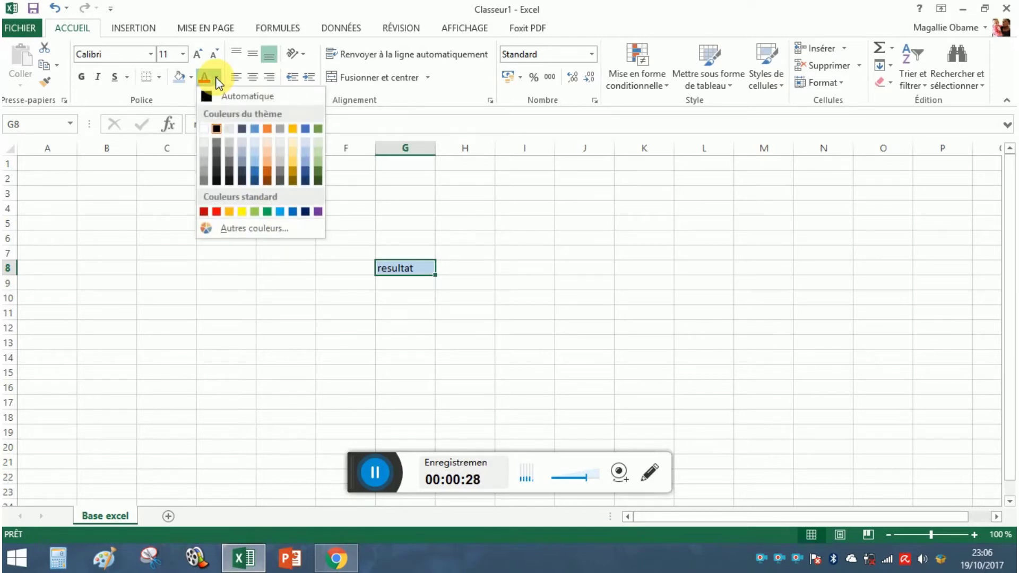
pyautogui.click(216, 211)
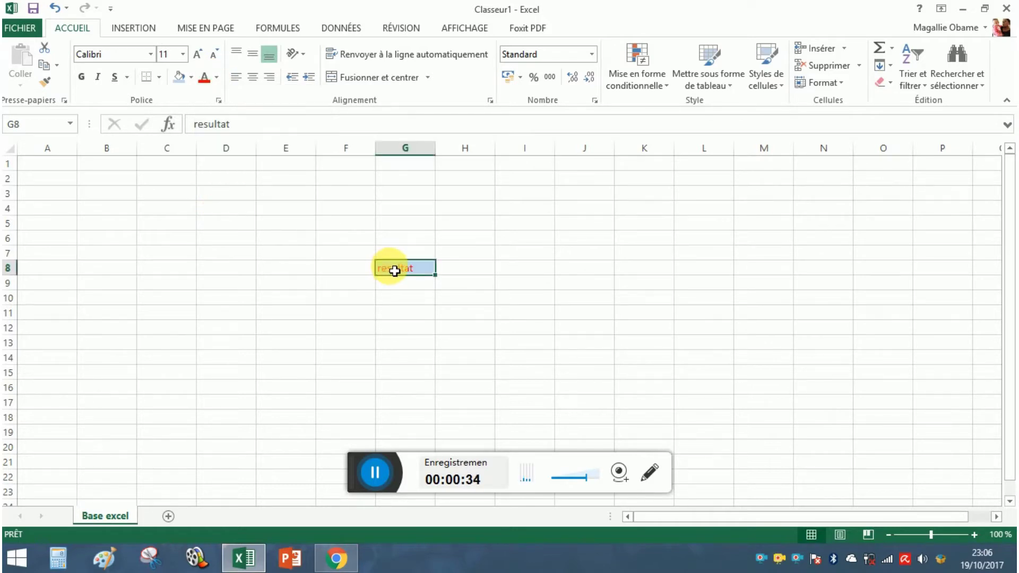
# - Put a thick box border around cell G8 and make its text bold, italic and underlined
pyautogui.click(159, 79)
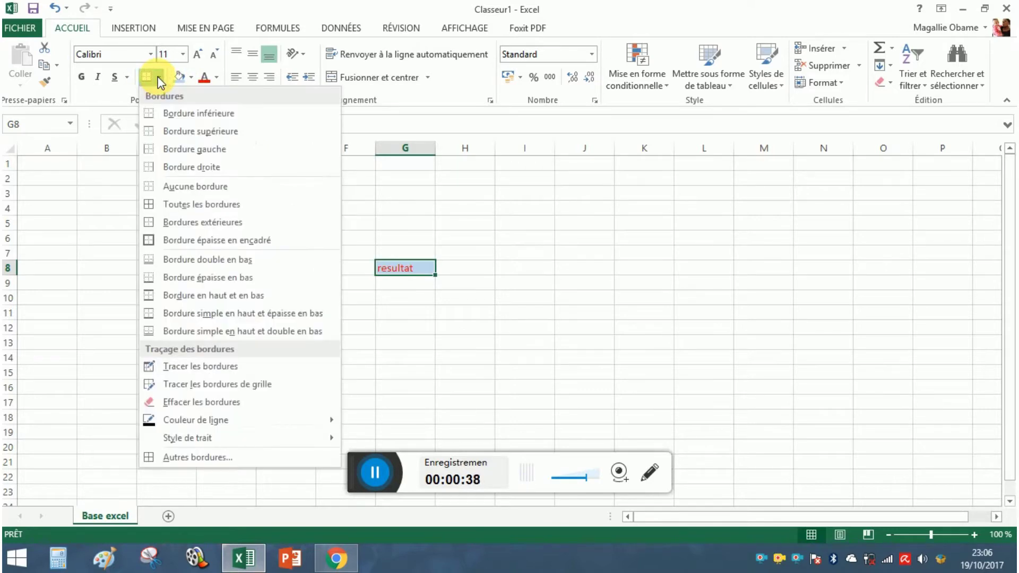
pyautogui.click(189, 241)
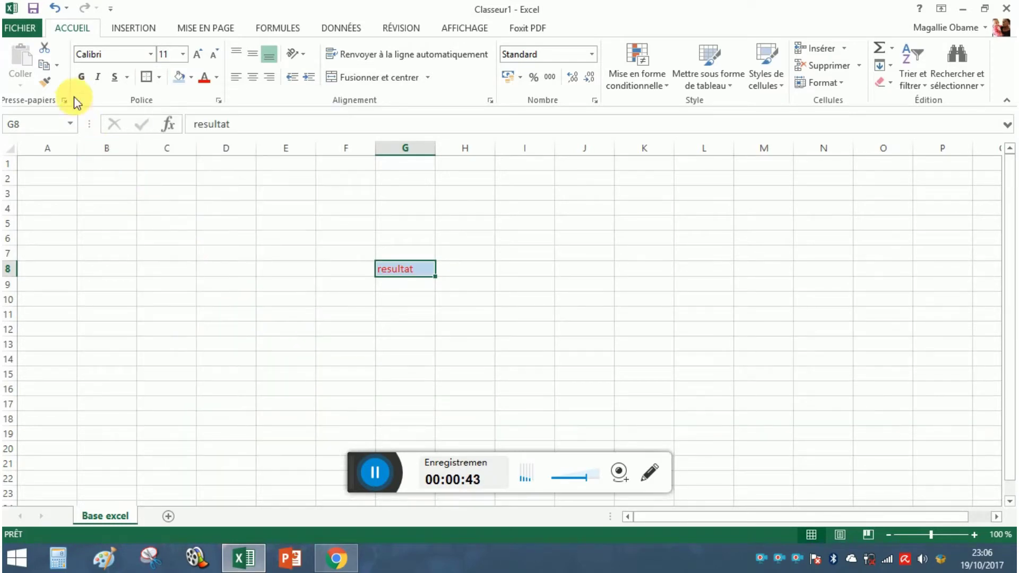
pyautogui.click(83, 79)
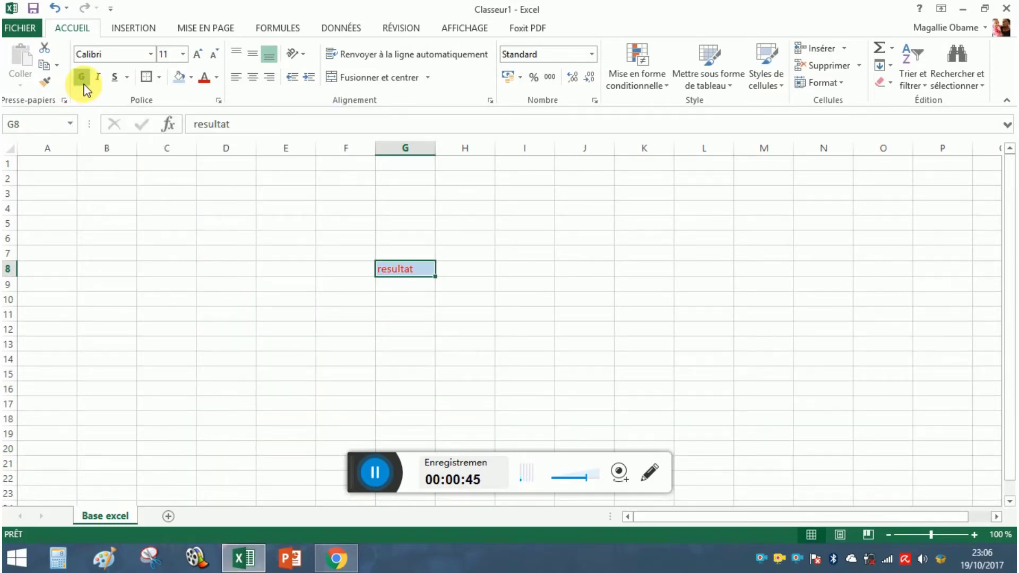
pyautogui.click(98, 80)
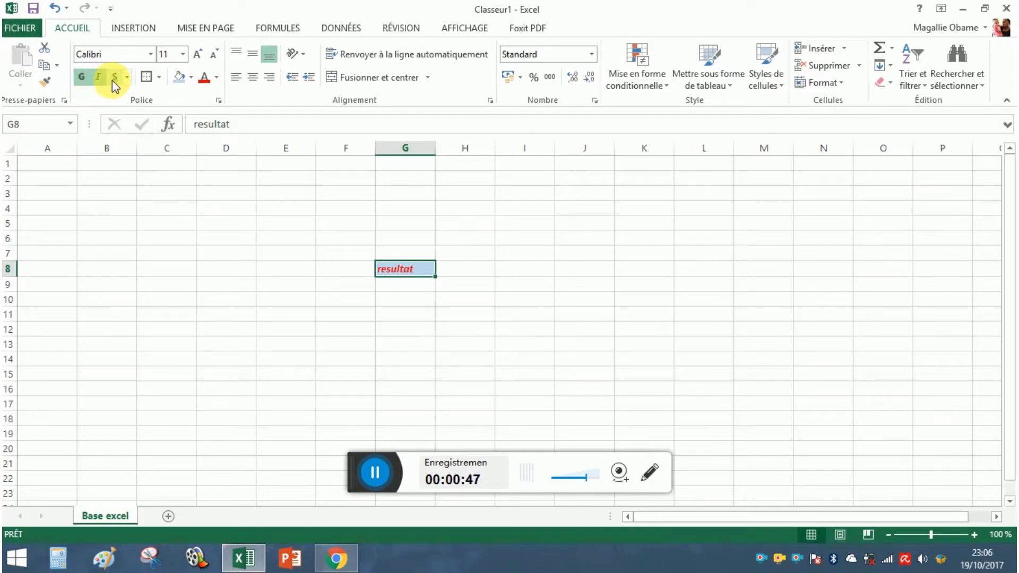
pyautogui.click(112, 80)
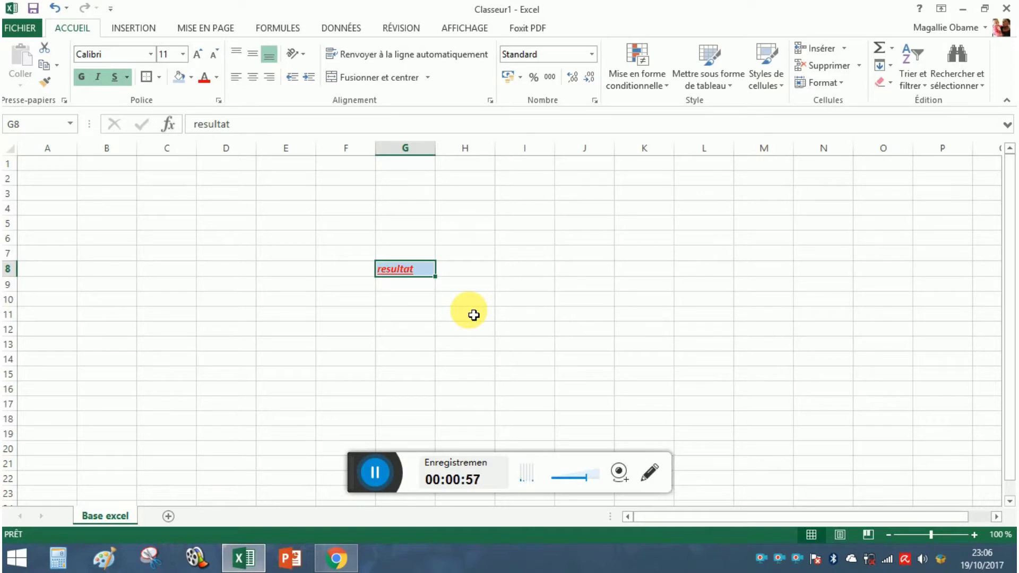
# - Enter the text compte de resultat final in cell H10
pyautogui.click(456, 306)
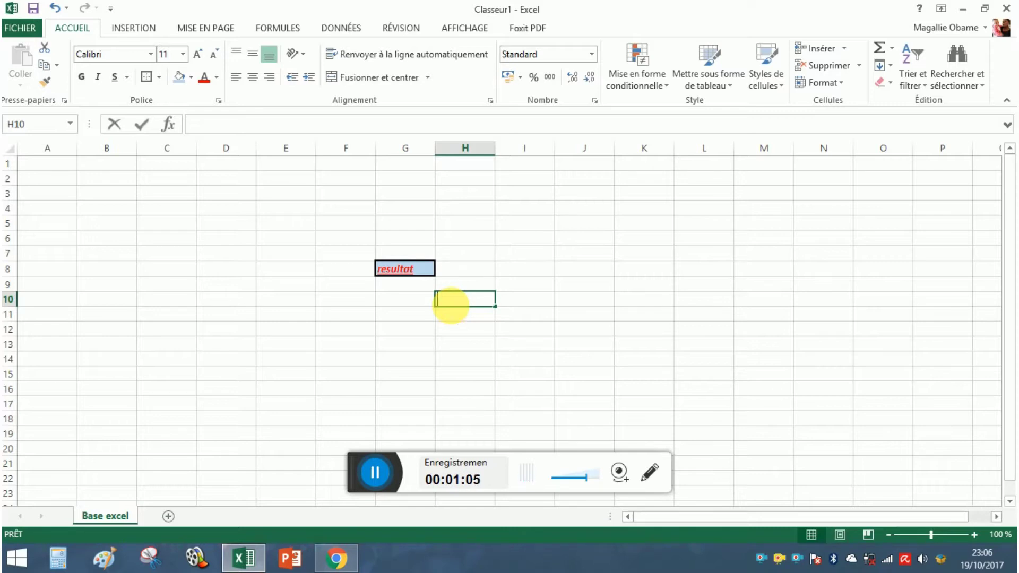
pyautogui.write('compte de r')
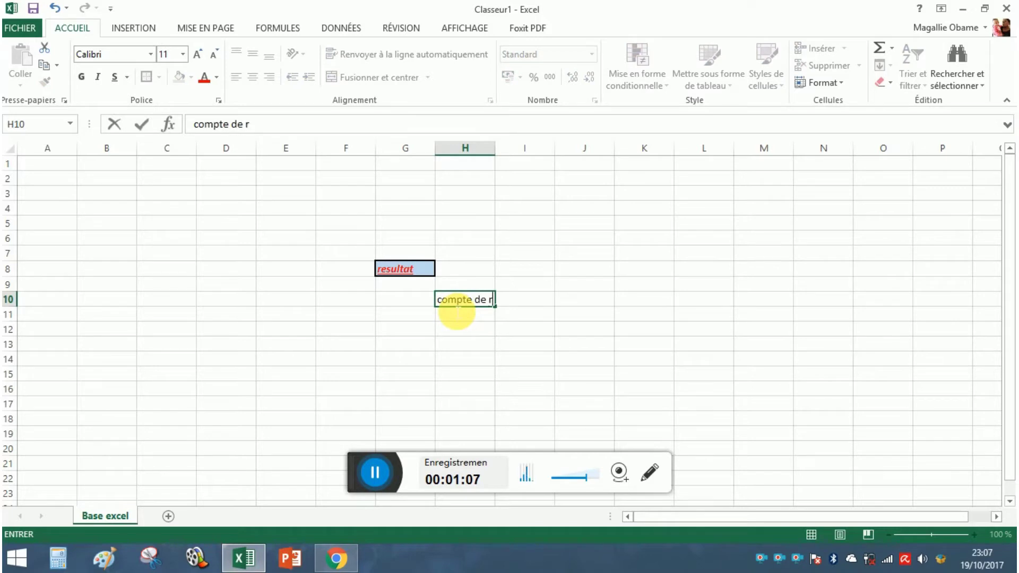
pyautogui.write('esultat ')
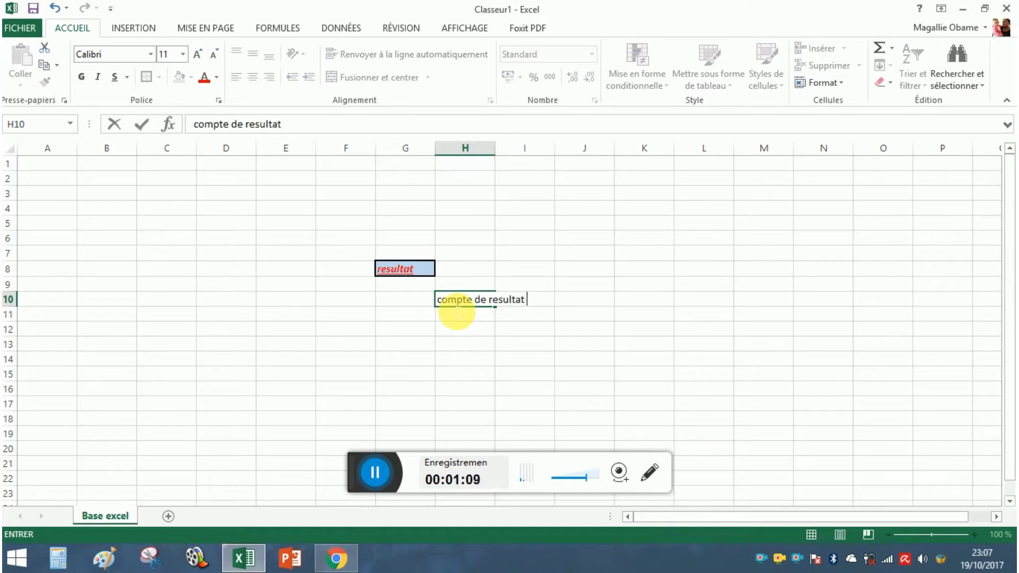
pyautogui.write('final')
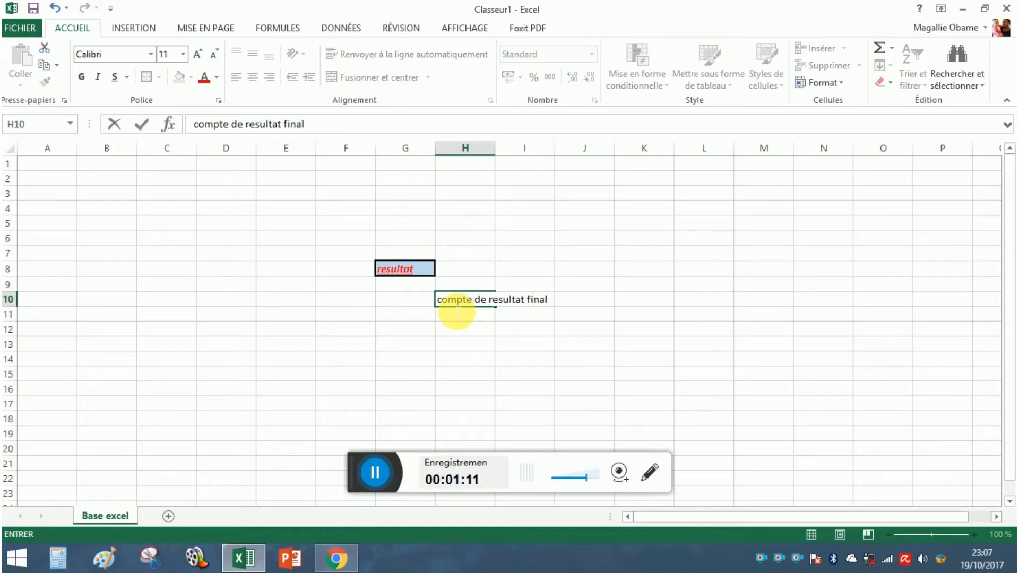
pyautogui.press('Return')
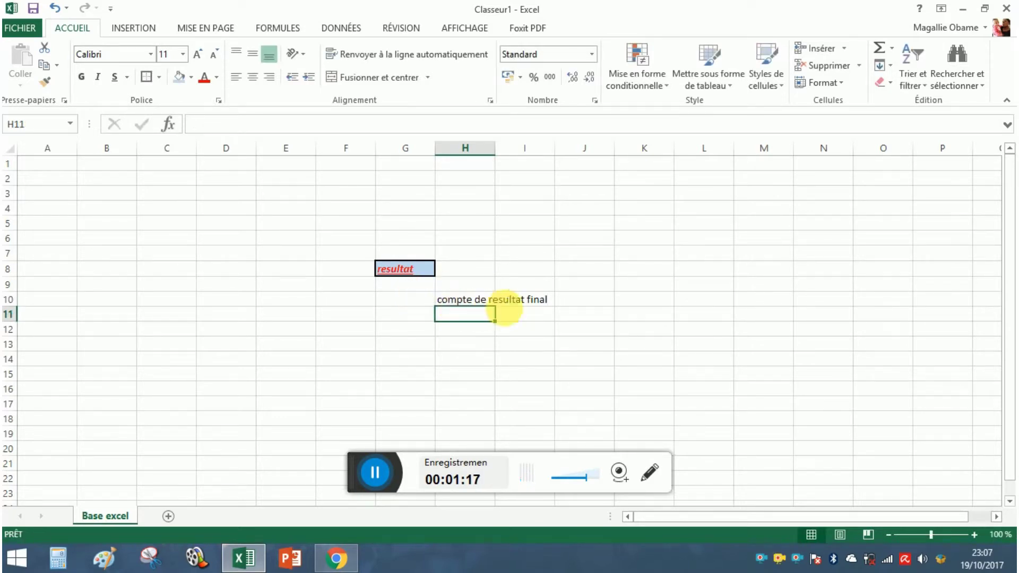
# - Enter test in cell I10, beside the cell containing the long text
pyautogui.click(534, 305)
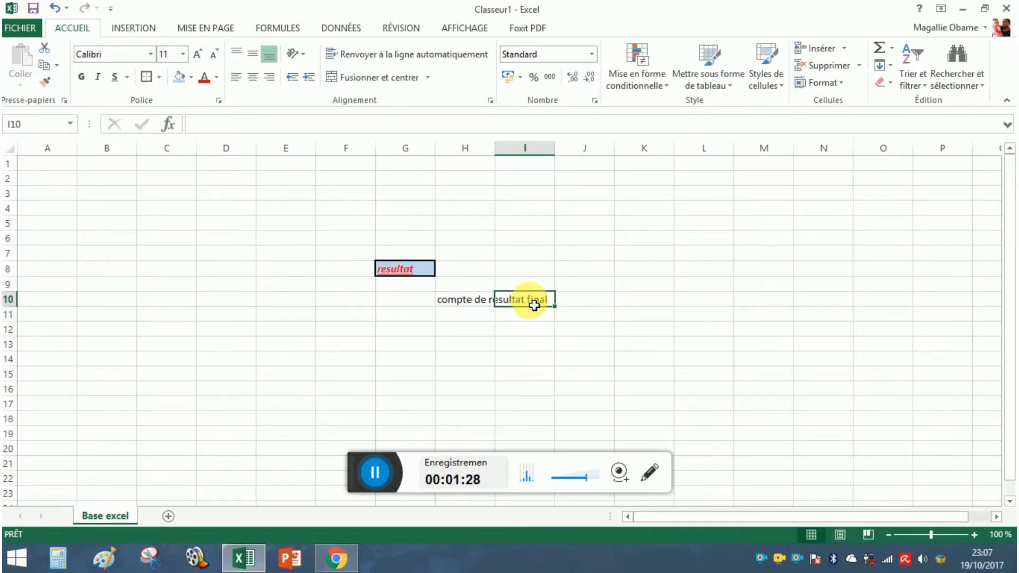
pyautogui.click(481, 309)
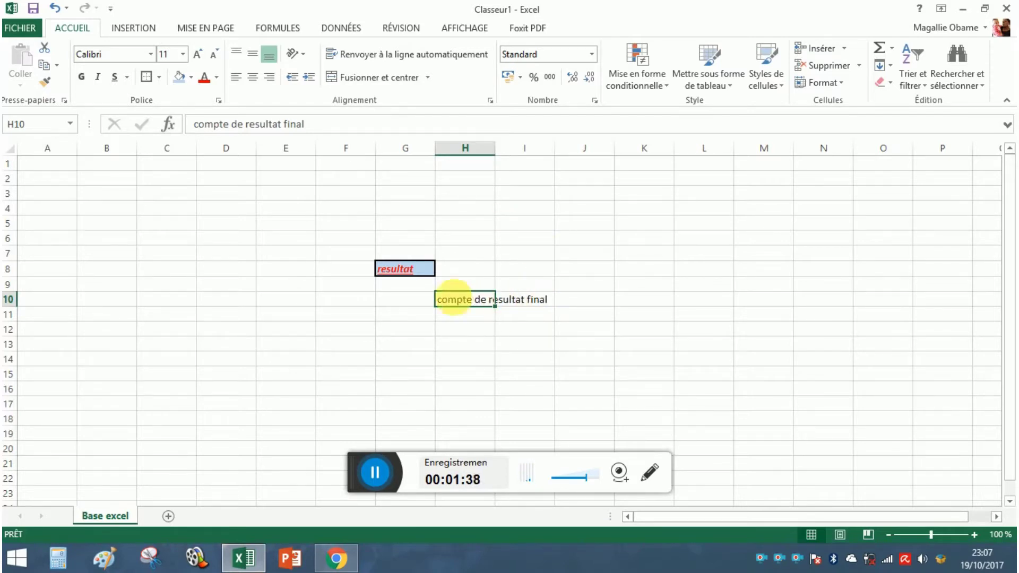
pyautogui.click(535, 308)
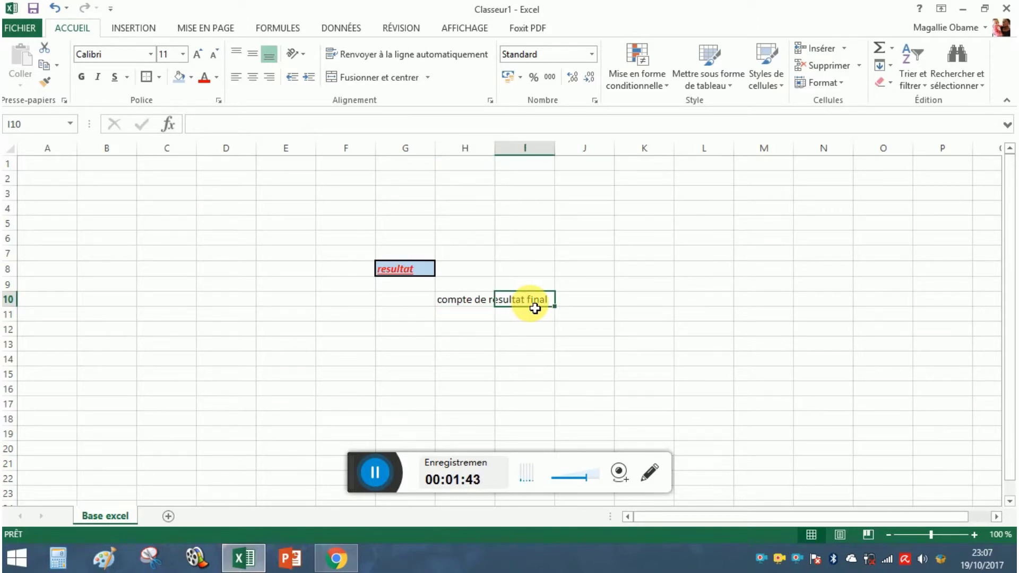
pyautogui.write('test')
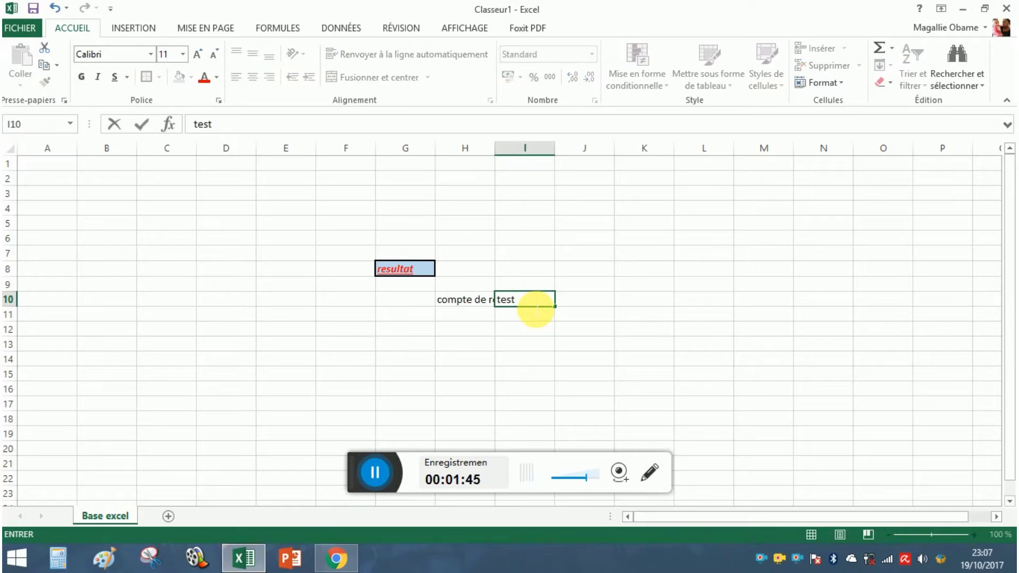
pyautogui.press('Return')
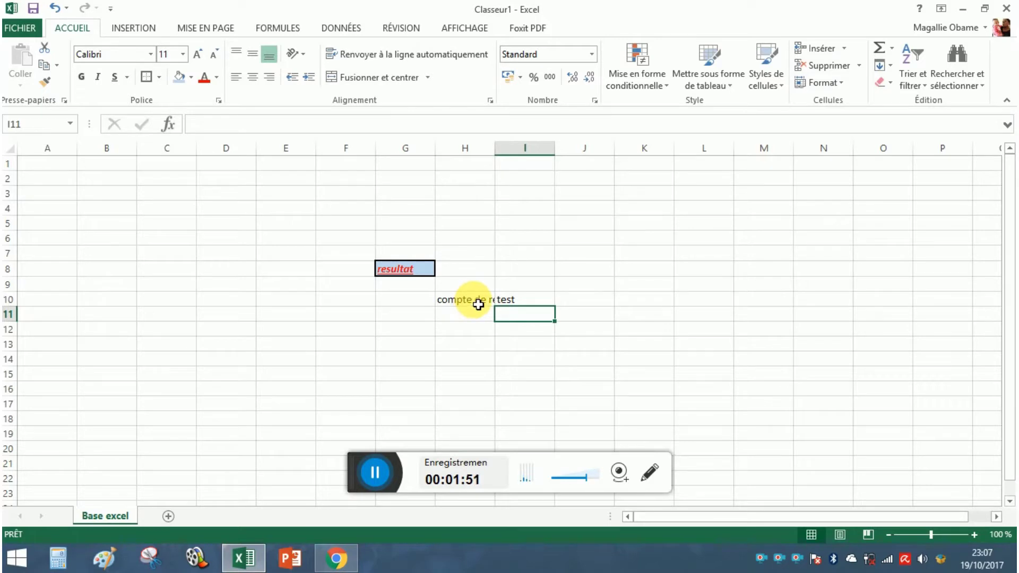
# - Turn on automatic text wrapping for cell H10 in its cell format alignment settings
pyautogui.click(478, 304)
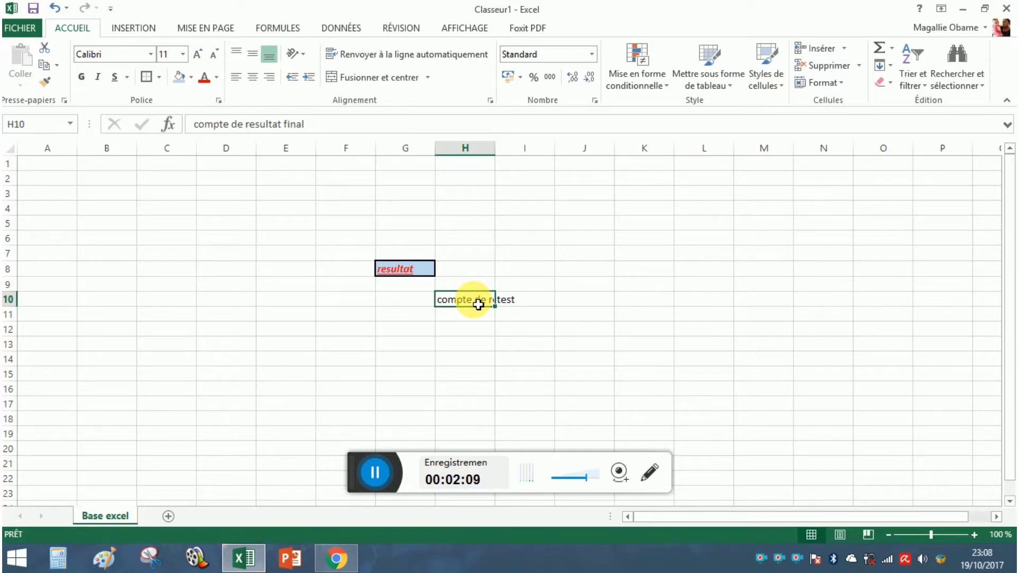
pyautogui.rightClick(476, 304)
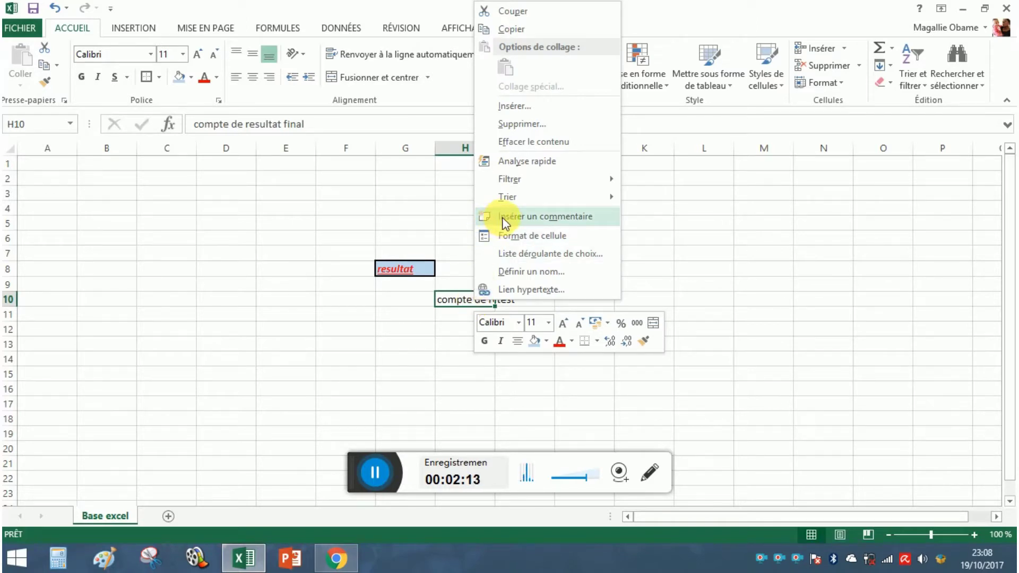
pyautogui.click(528, 235)
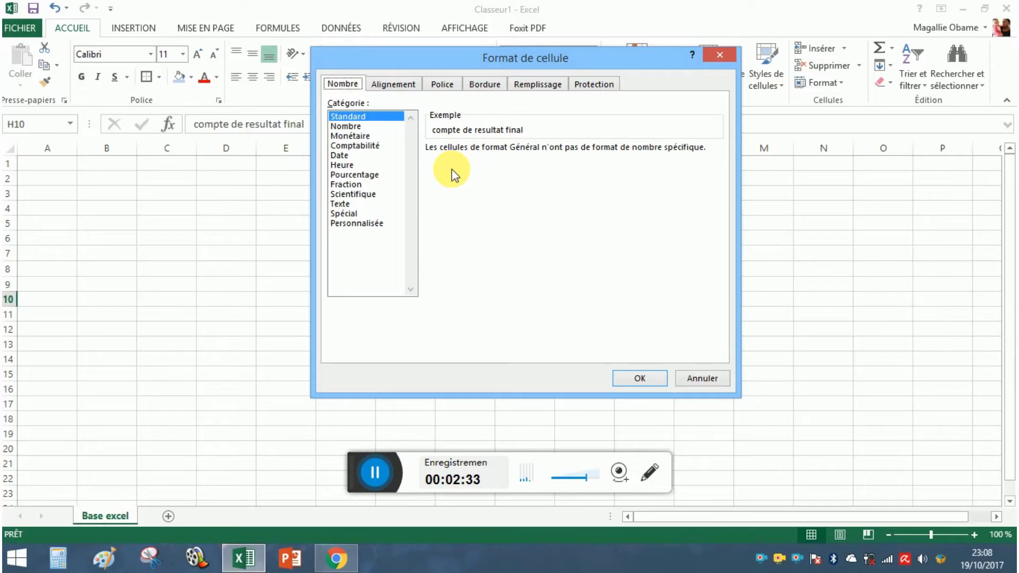
pyautogui.click(394, 85)
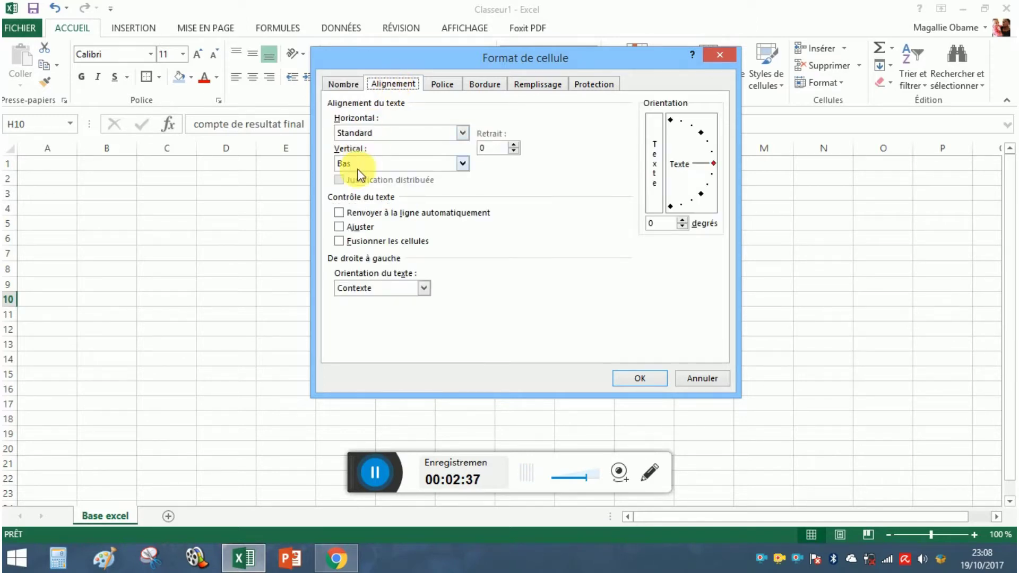
pyautogui.click(339, 214)
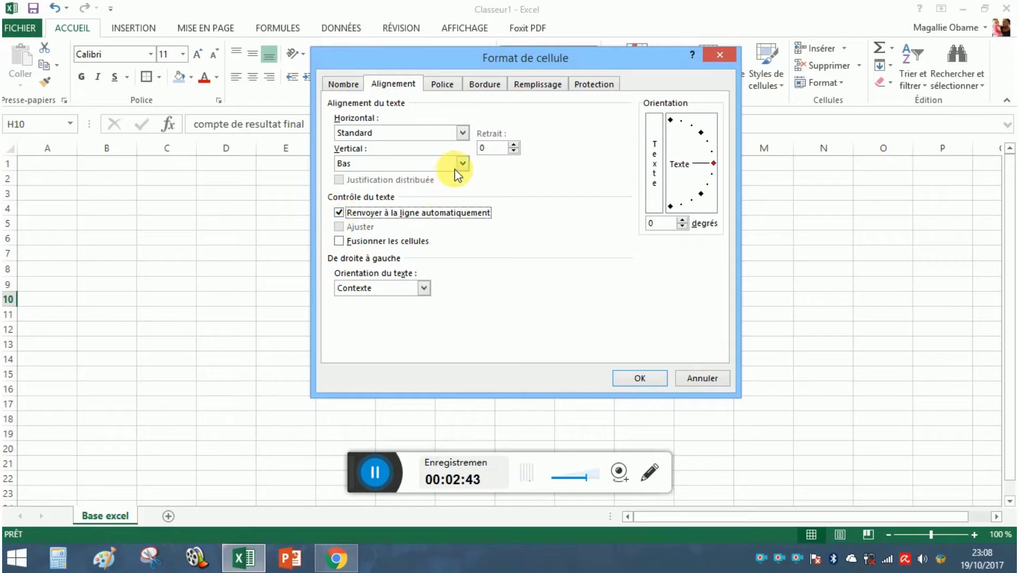
# - Centre the text of cell H10 both horizontally and vertically and apply the cell format
pyautogui.click(461, 131)
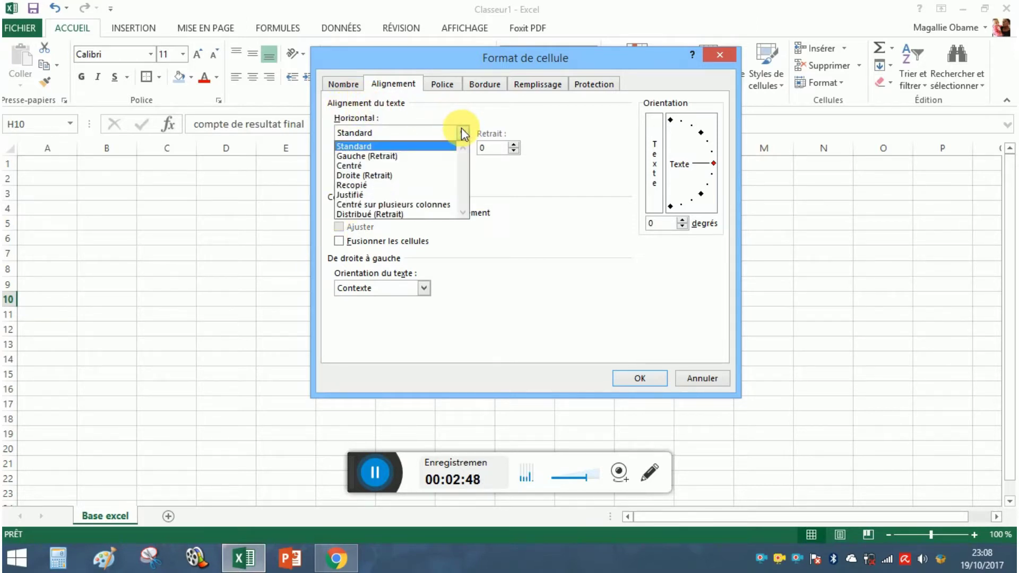
pyautogui.click(425, 168)
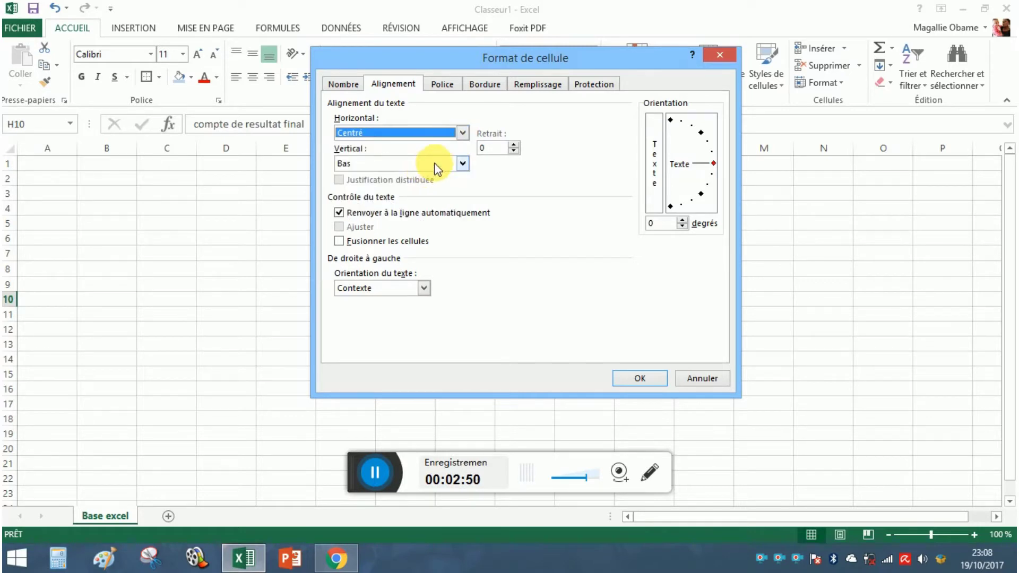
pyautogui.click(463, 163)
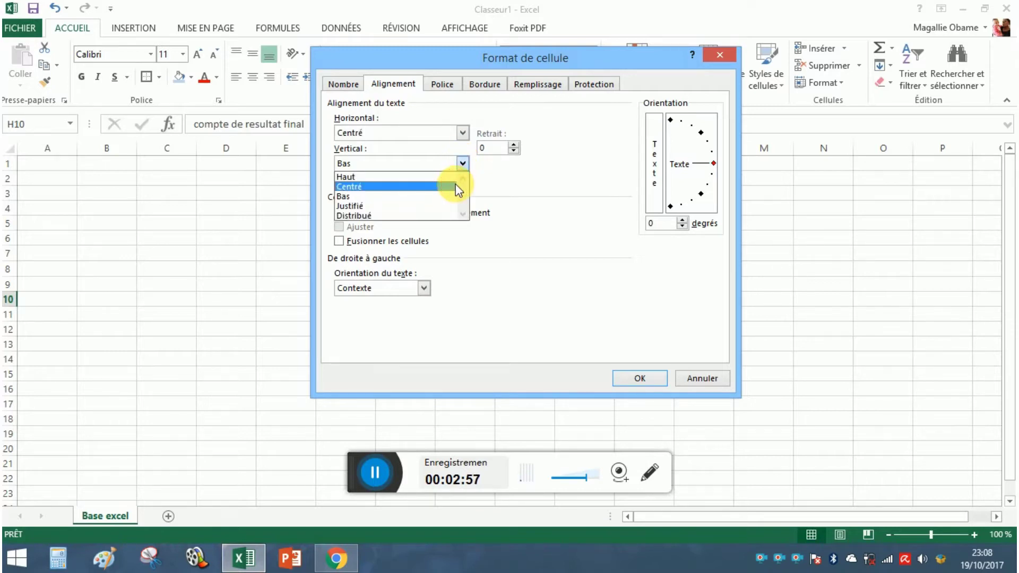
pyautogui.click(455, 186)
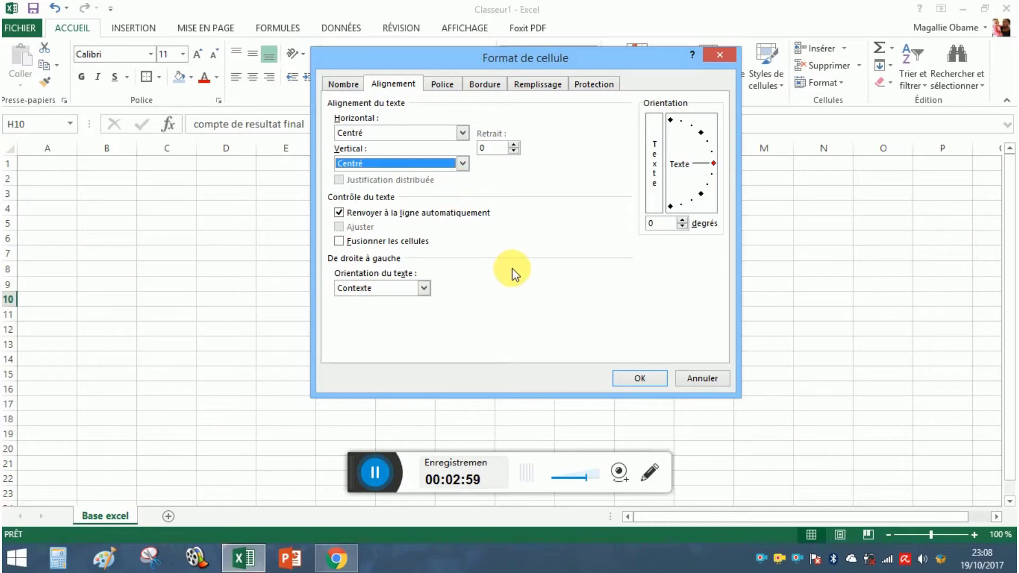
pyautogui.click(637, 379)
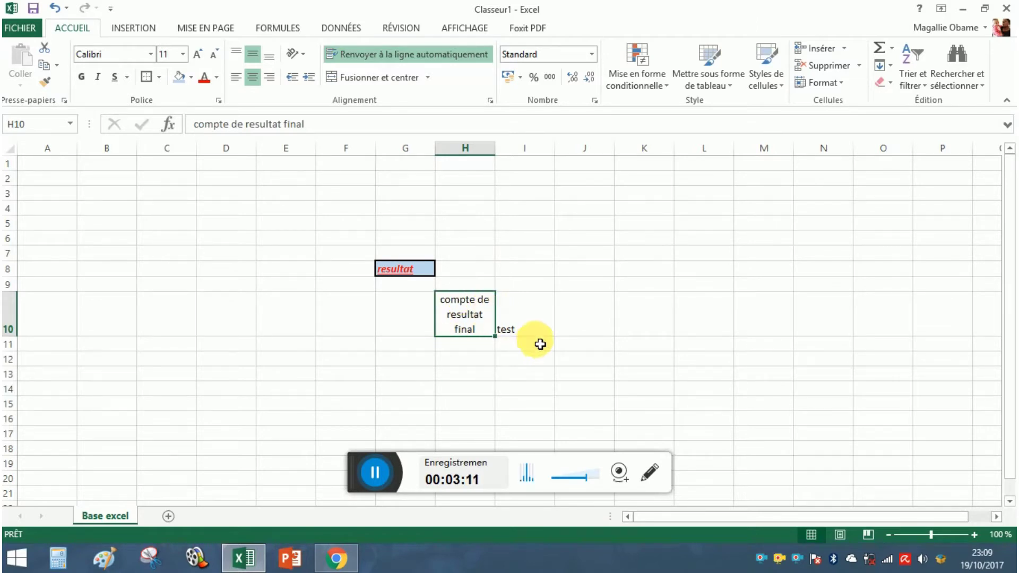
# - Centre the word test in cell I10 both vertically and horizontally
pyautogui.click(522, 321)
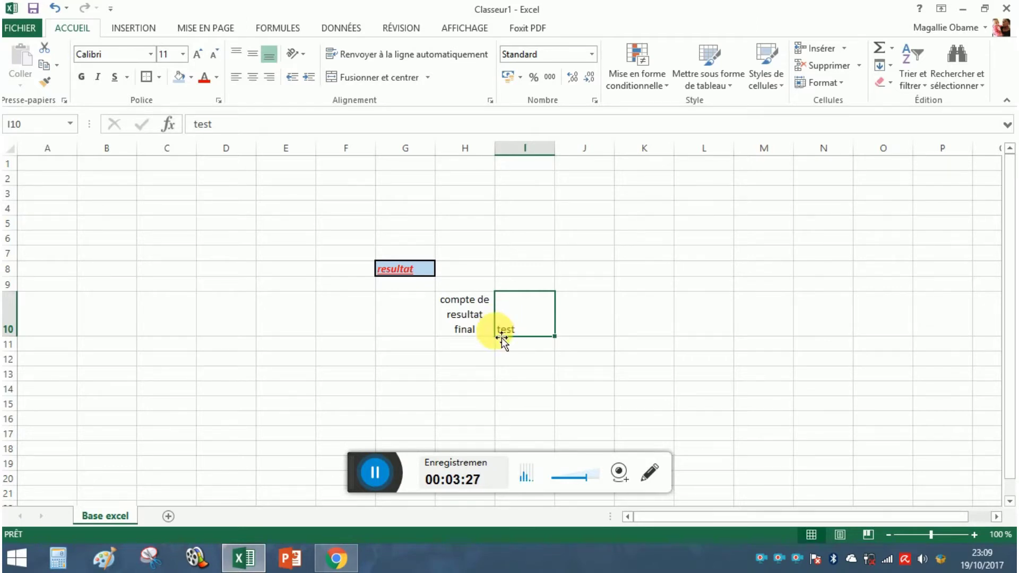
pyautogui.click(252, 57)
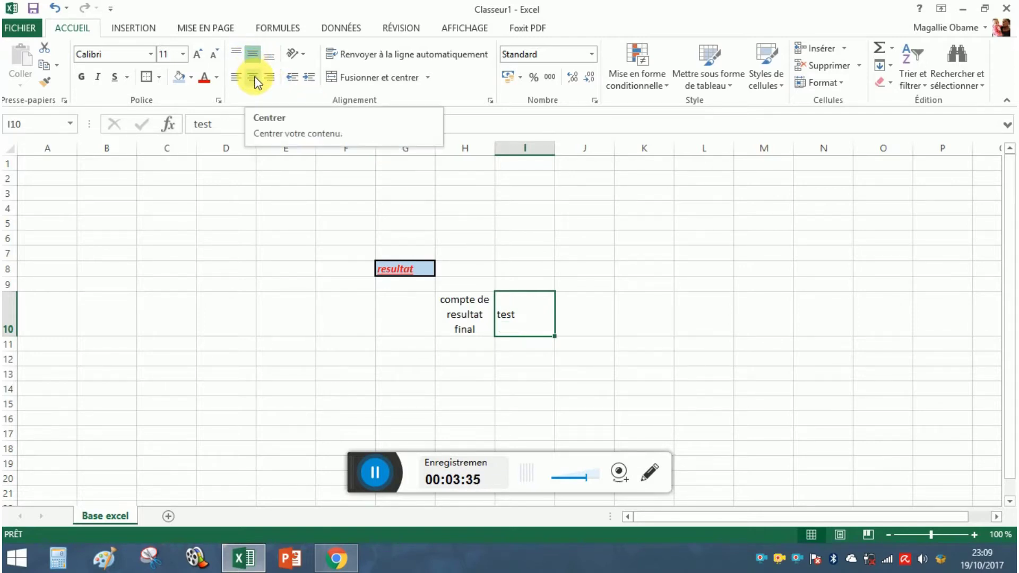
pyautogui.click(256, 80)
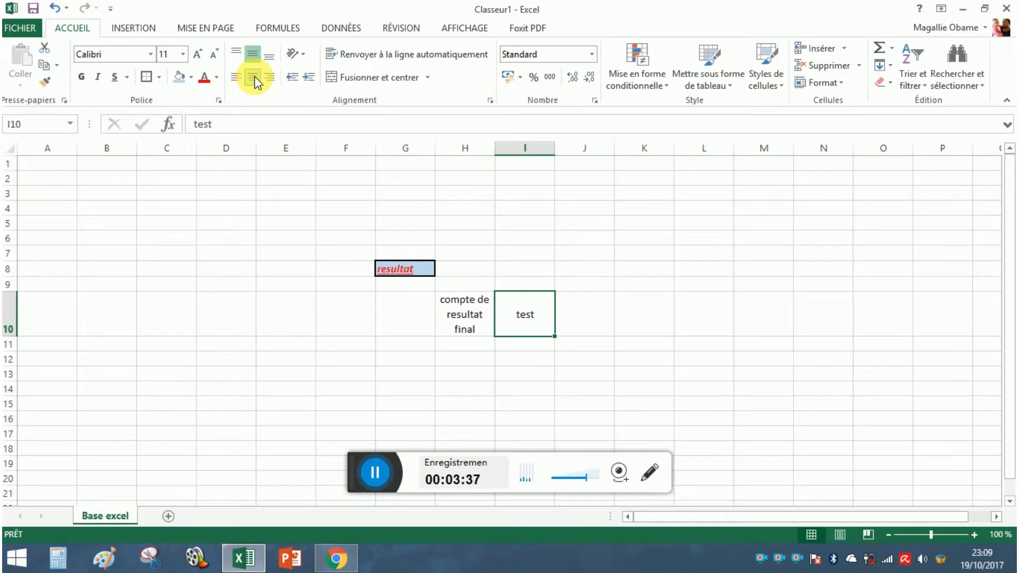
# - Review the horizontal alignment choices in the cell format settings of cell I10 without changing them
pyautogui.rightClick(530, 316)
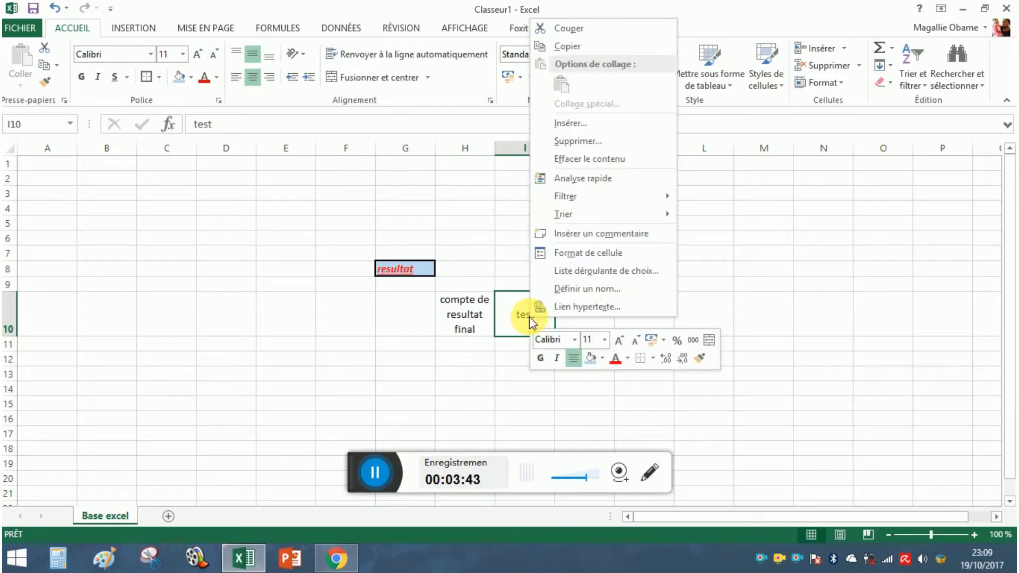
pyautogui.click(566, 257)
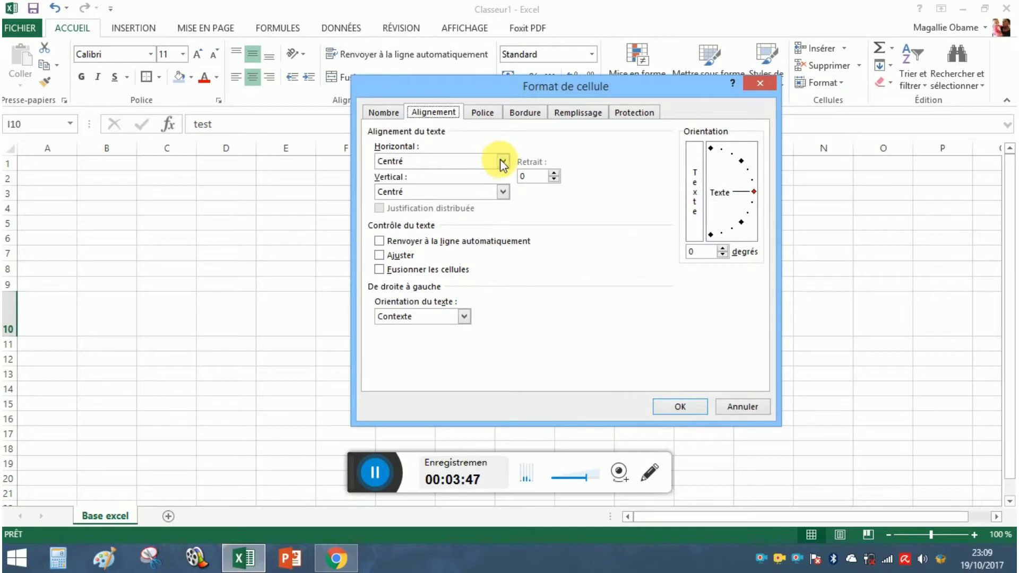
pyautogui.click(503, 162)
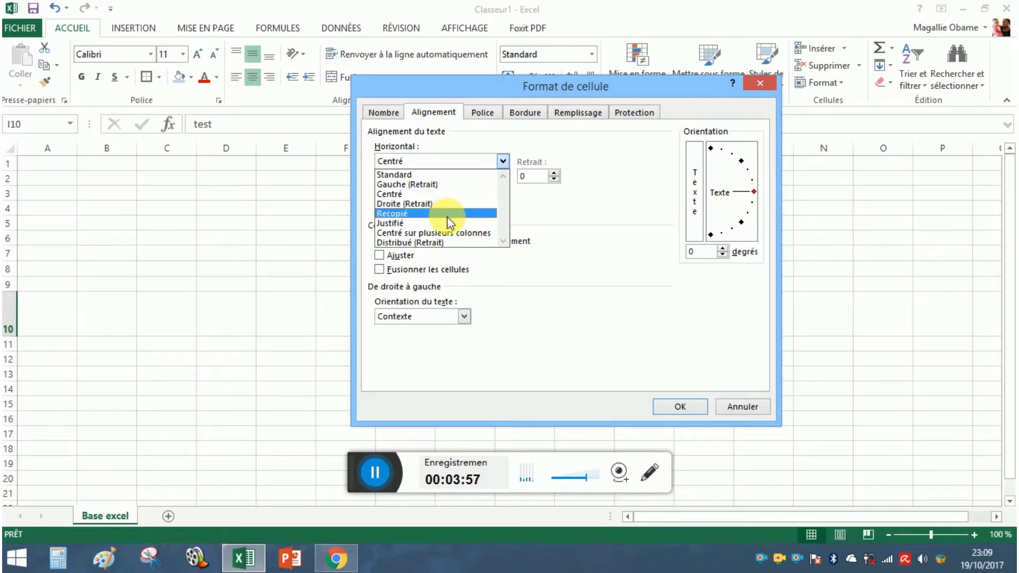
pyautogui.click(553, 205)
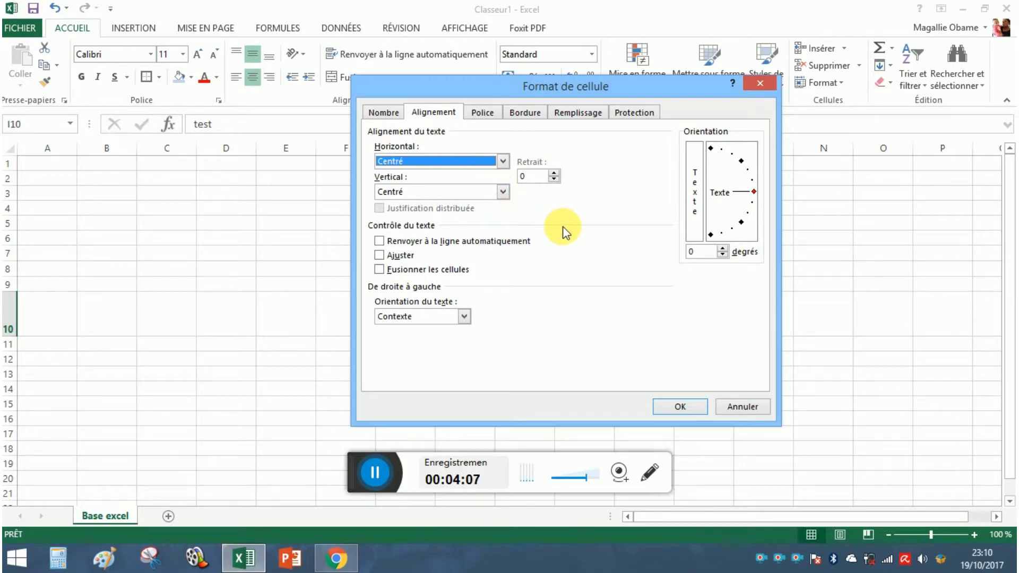
pyautogui.click(742, 407)
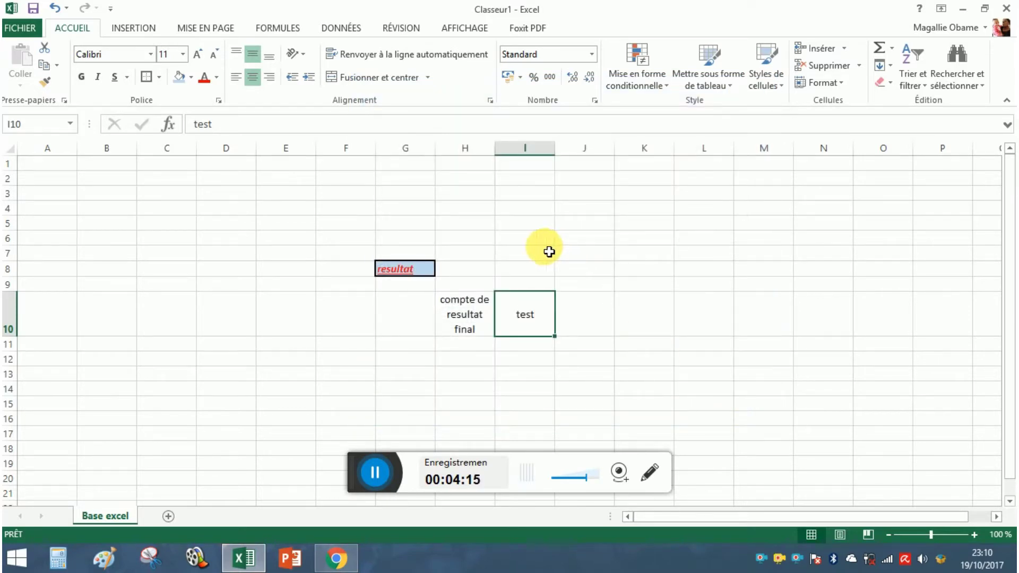
# - Enter the text Note de fin de semestre in cell G4
pyautogui.click(526, 242)
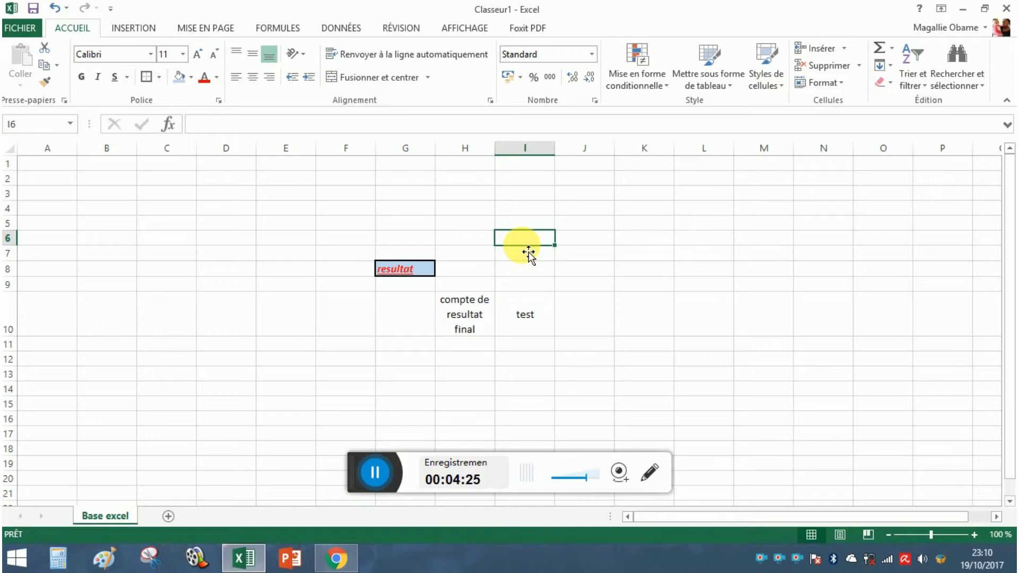
pyautogui.click(395, 209)
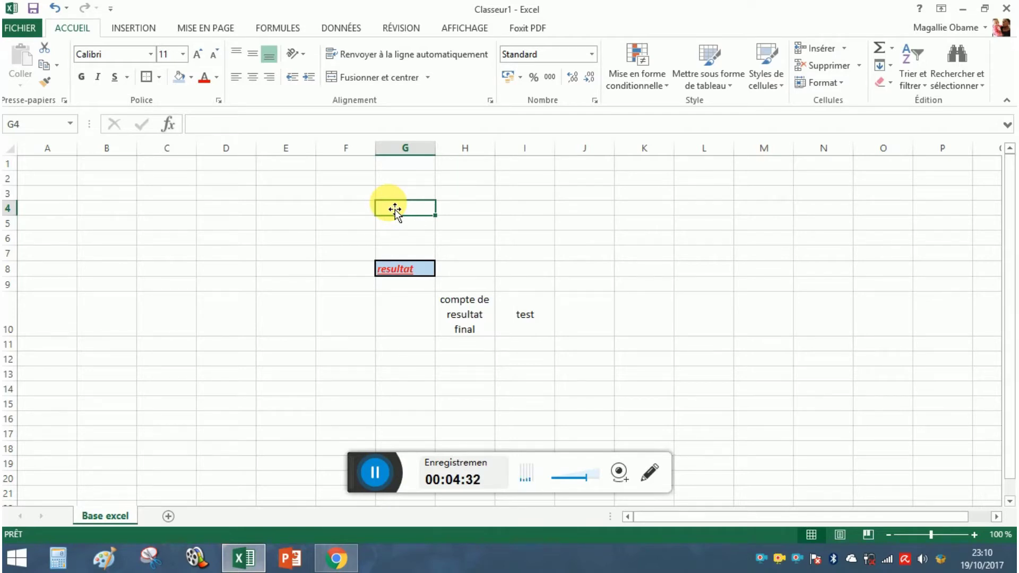
pyautogui.write('No')
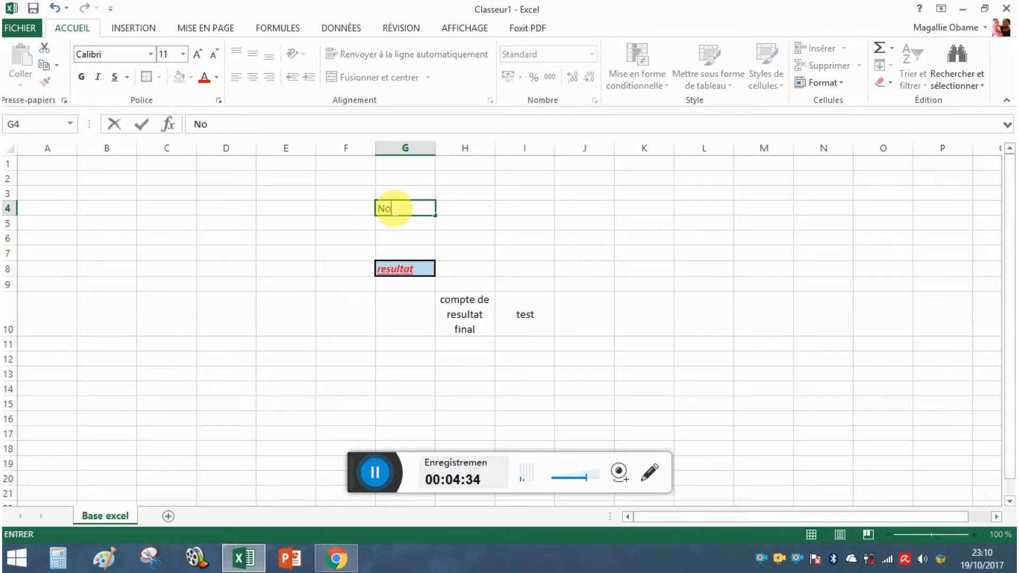
pyautogui.write('te de fin')
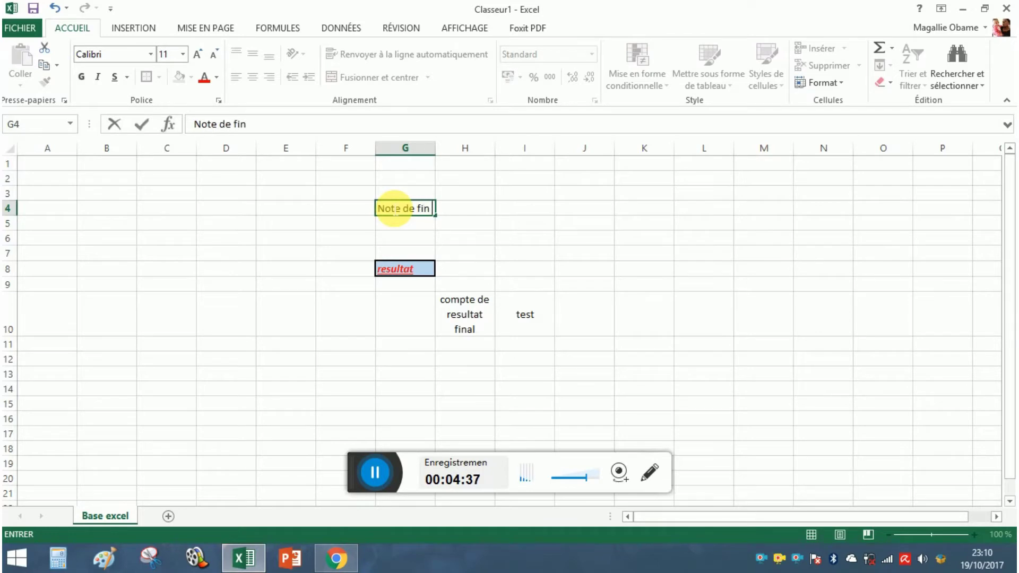
pyautogui.write(' de seme')
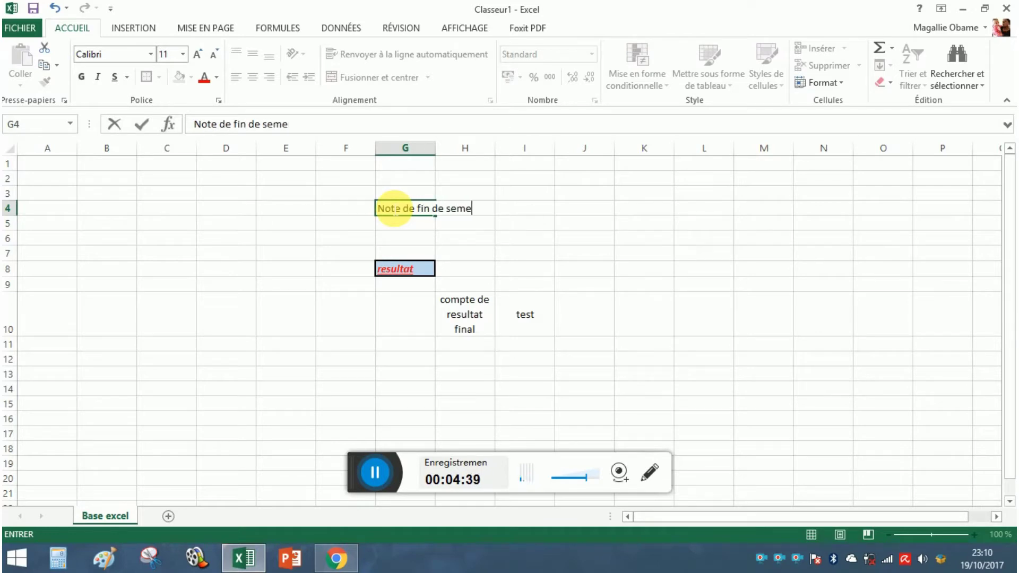
pyautogui.write('stre')
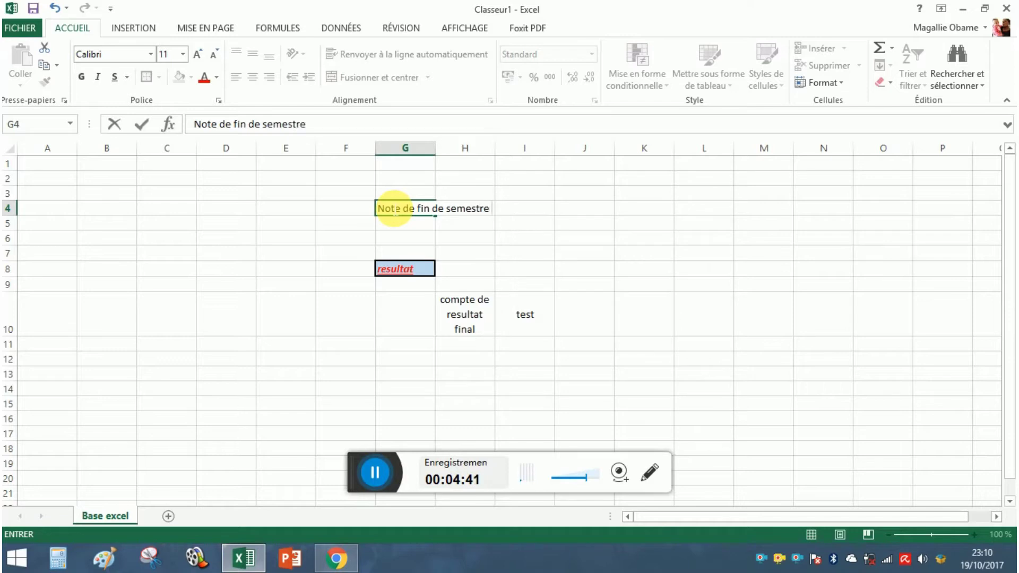
pyautogui.press('Return')
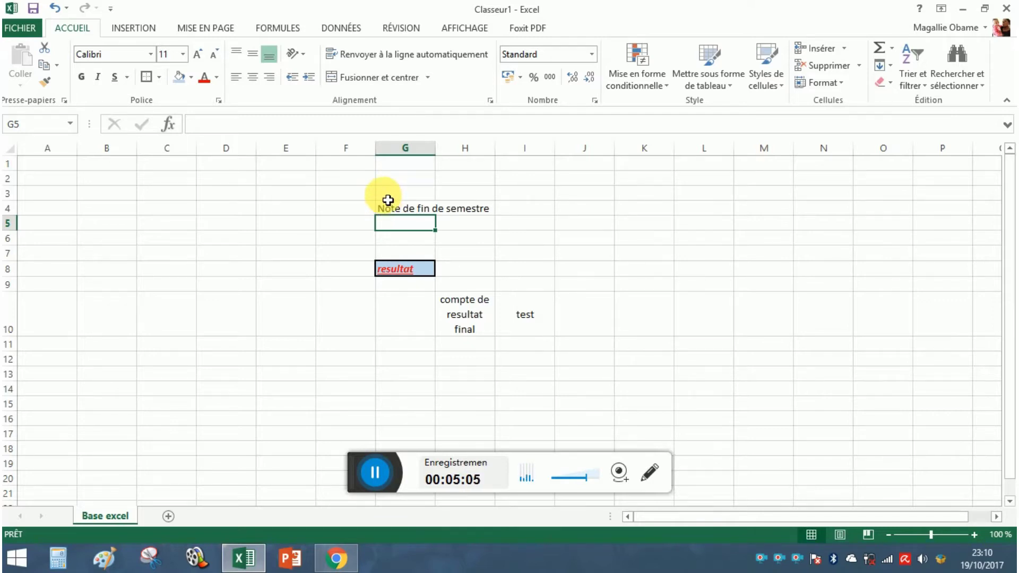
# - Merge and centre the range G3:I4 around the text Note de fin de semestre
pyautogui.moveTo(388, 200); pyautogui.dragTo(510, 213)
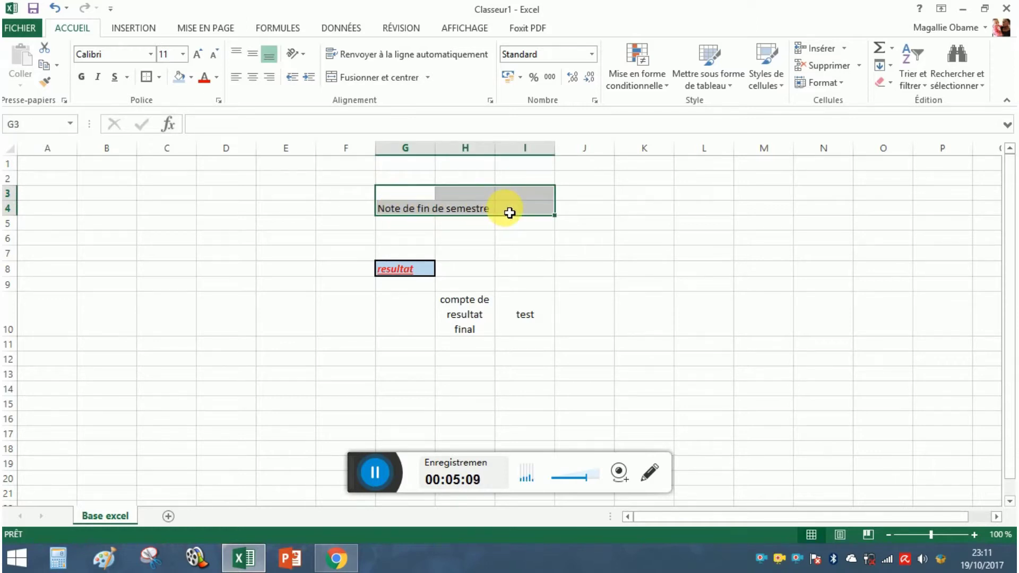
pyautogui.click(427, 79)
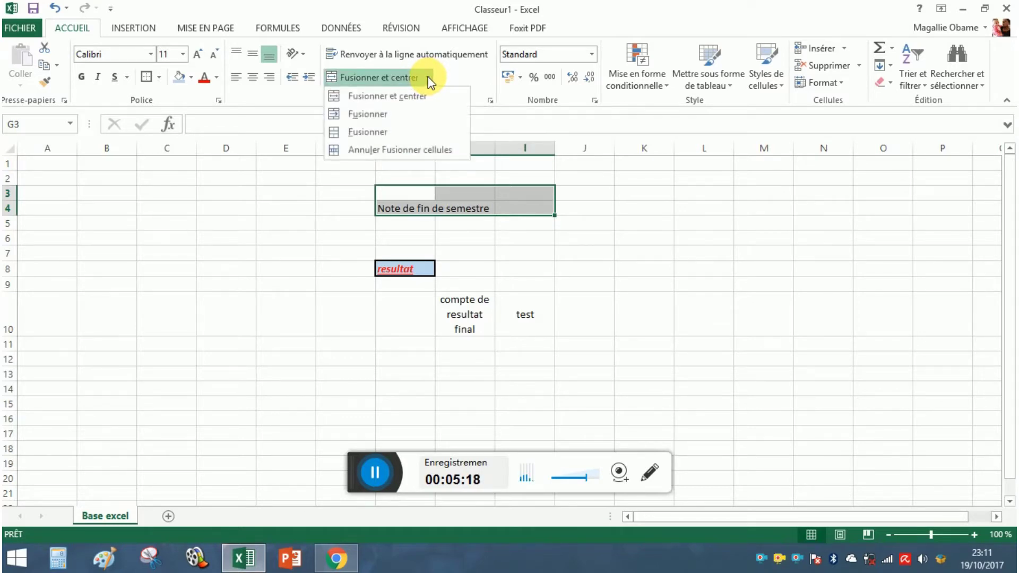
pyautogui.click(420, 100)
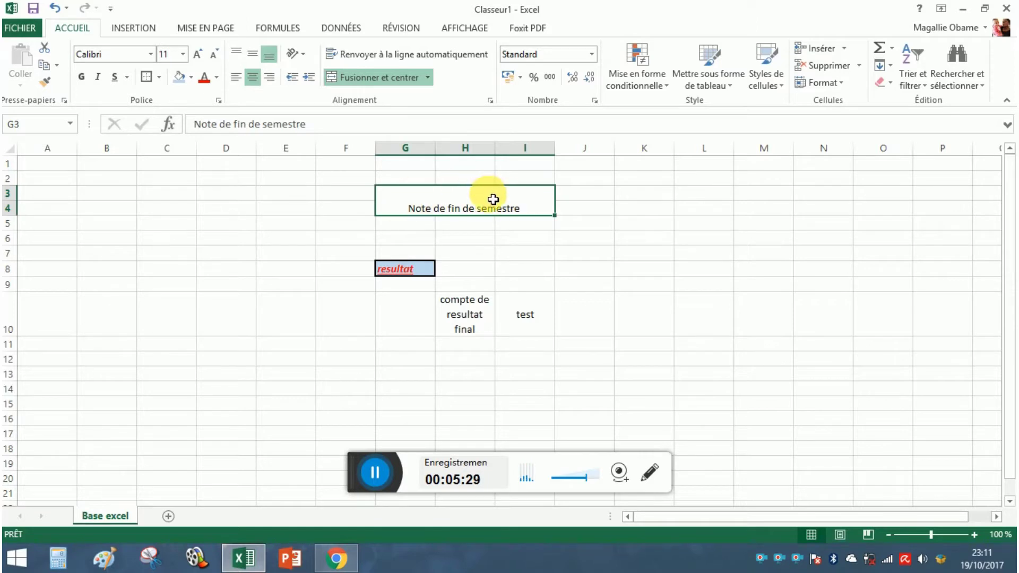
# - Align the merged title cell's text to the vertical middle and add outside borders to the cell
pyautogui.click(254, 55)
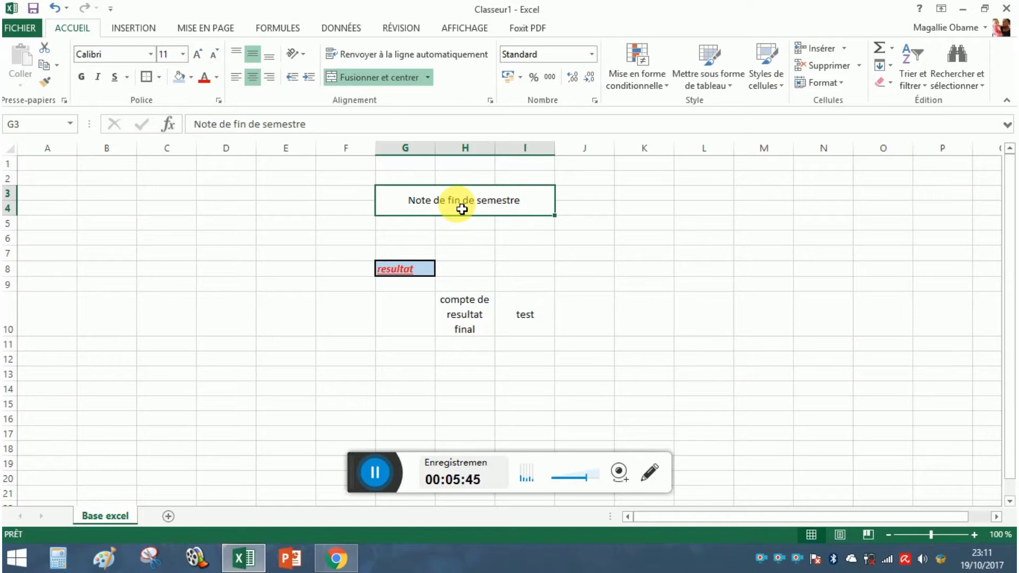
pyautogui.click(158, 78)
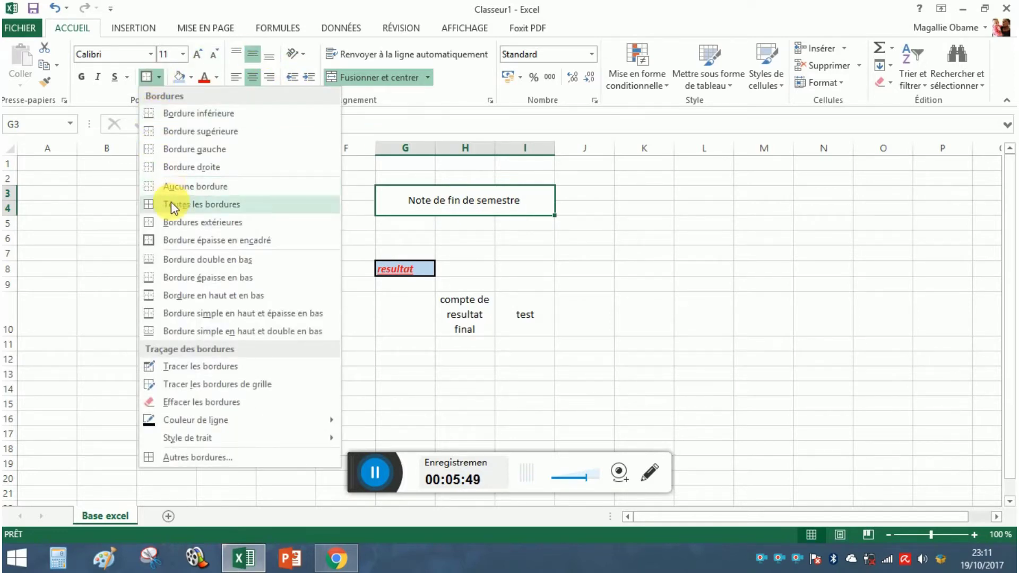
pyautogui.click(193, 223)
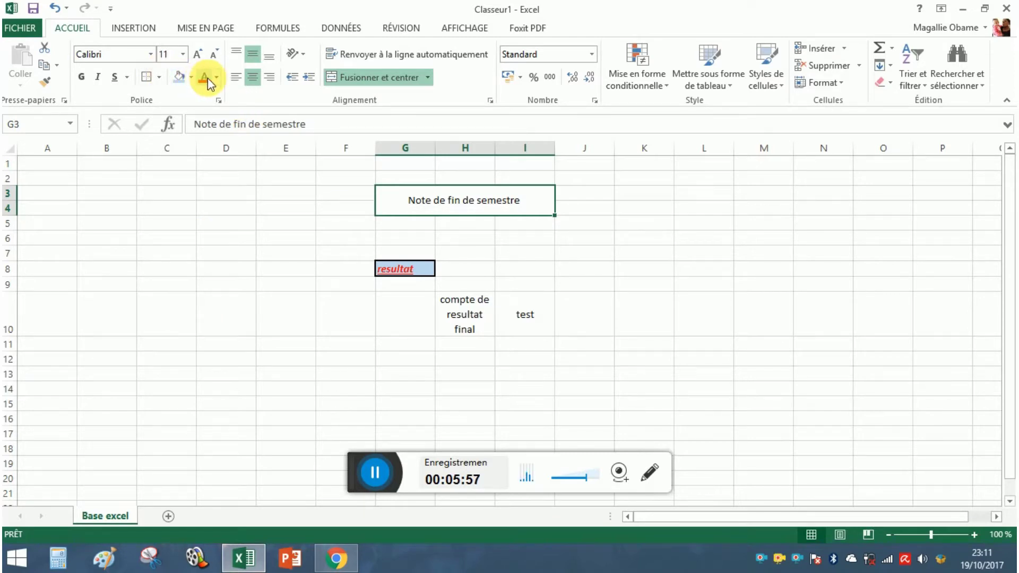
# - Set the merged title's font size to 16 and its text colour to standard red
pyautogui.click(182, 55)
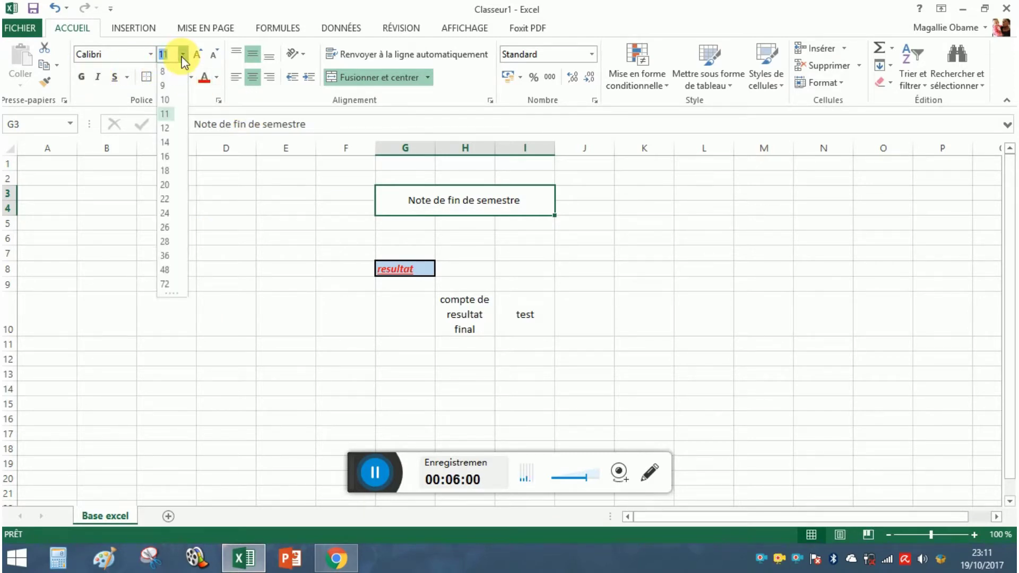
pyautogui.click(171, 161)
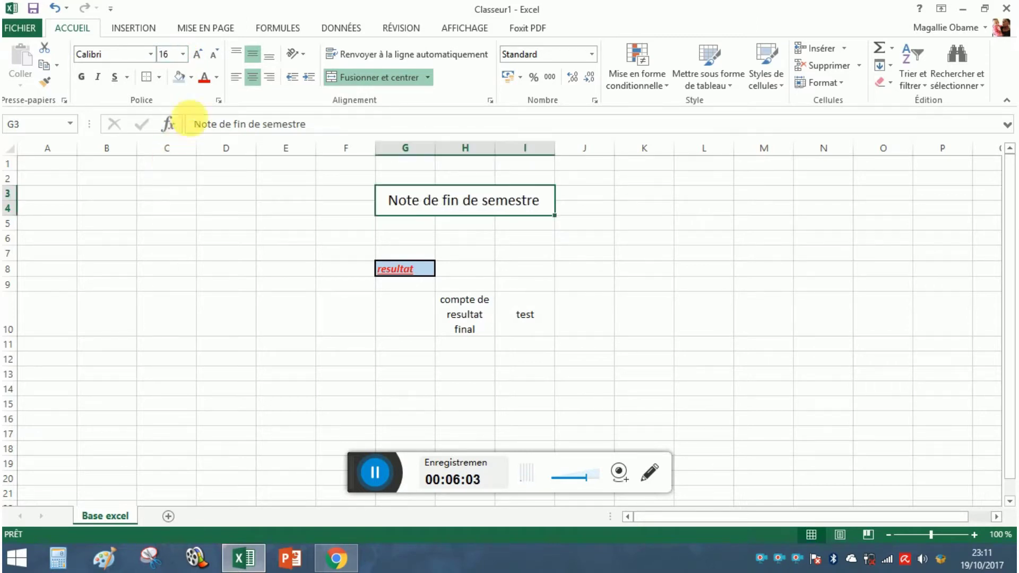
pyautogui.click(216, 78)
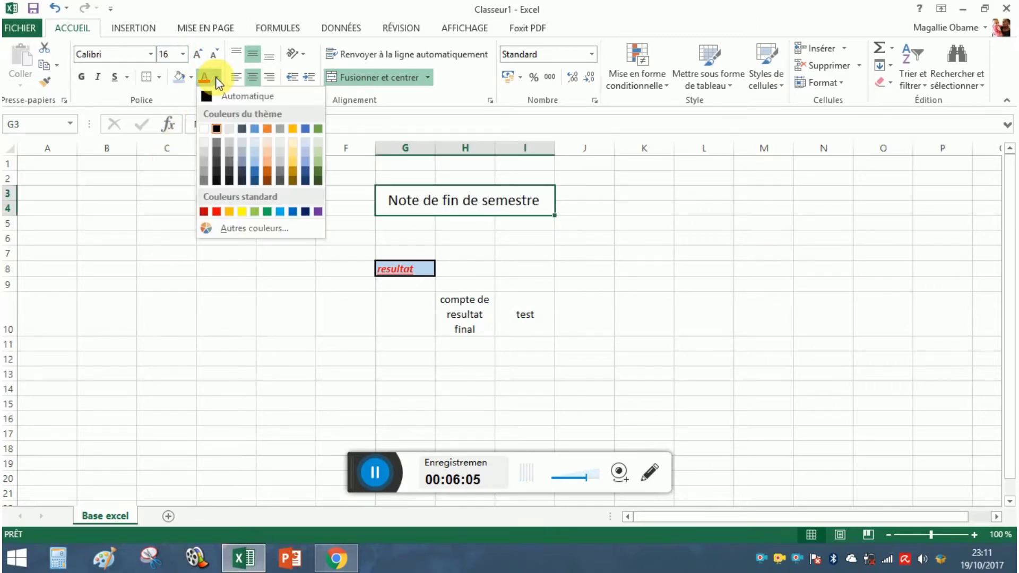
pyautogui.click(216, 210)
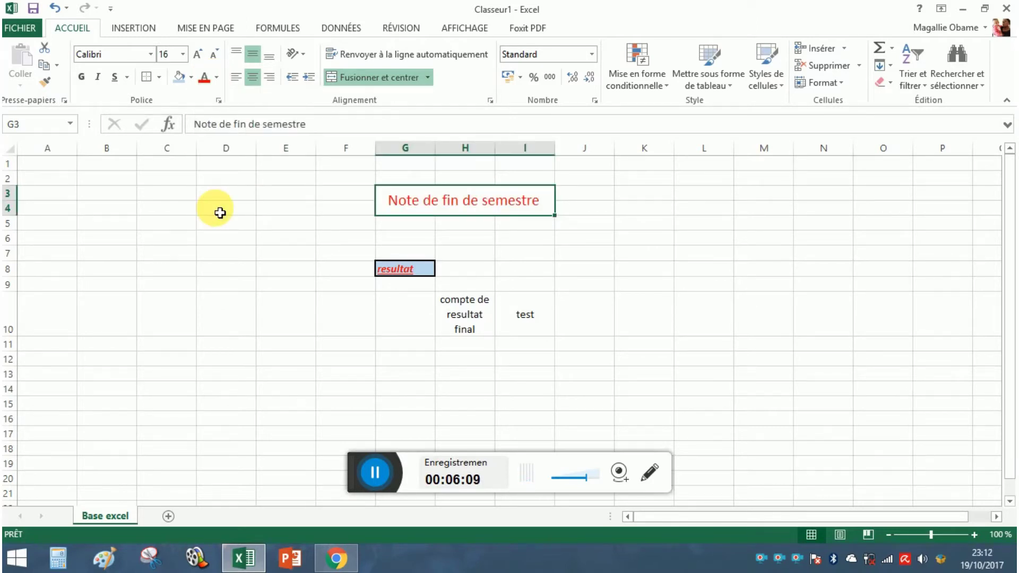
# - Review the alignment and border settings of the merged title cell in its cell format options
pyautogui.click(387, 241)
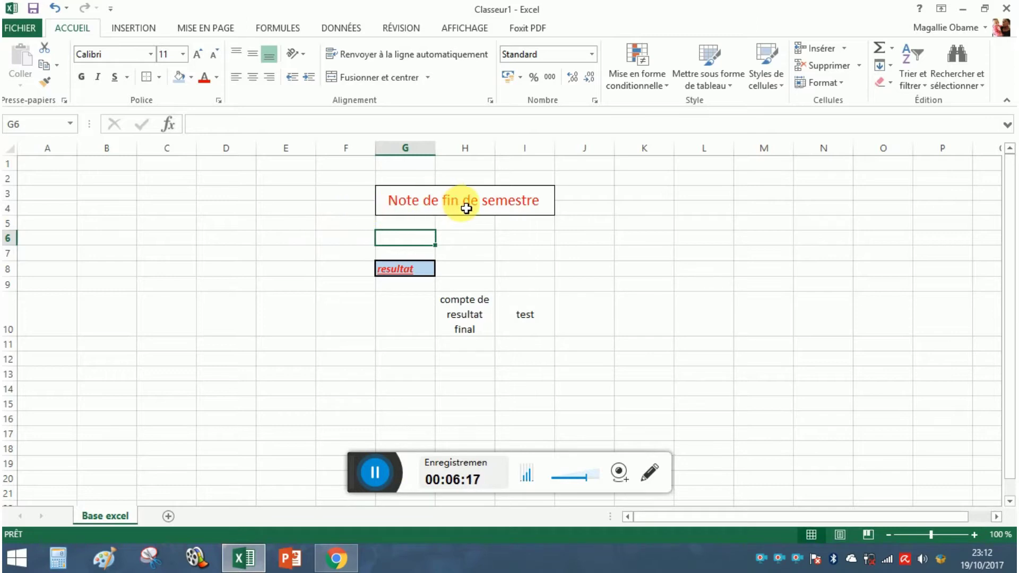
pyautogui.click(492, 203)
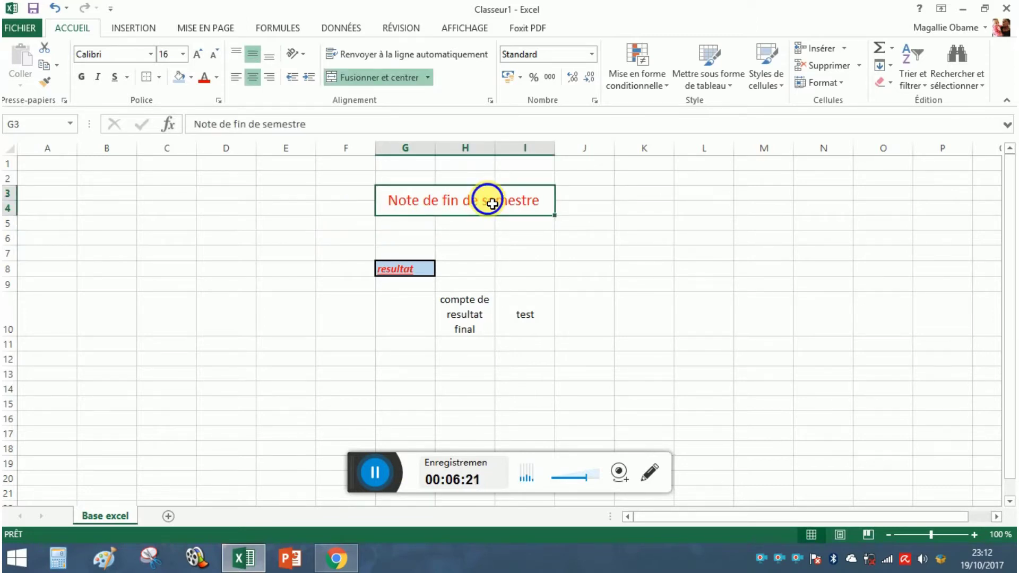
pyautogui.rightClick(488, 202)
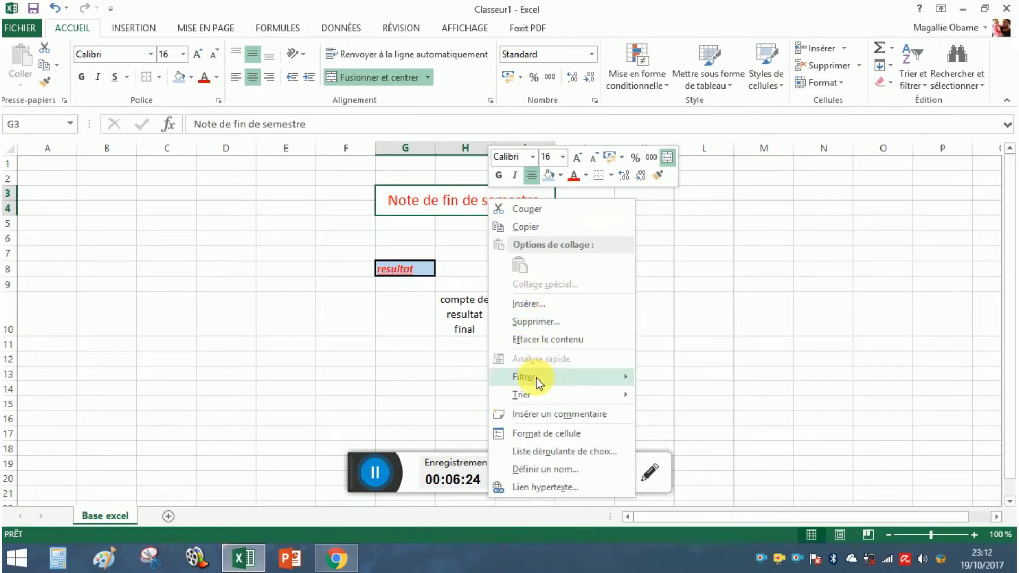
pyautogui.click(541, 432)
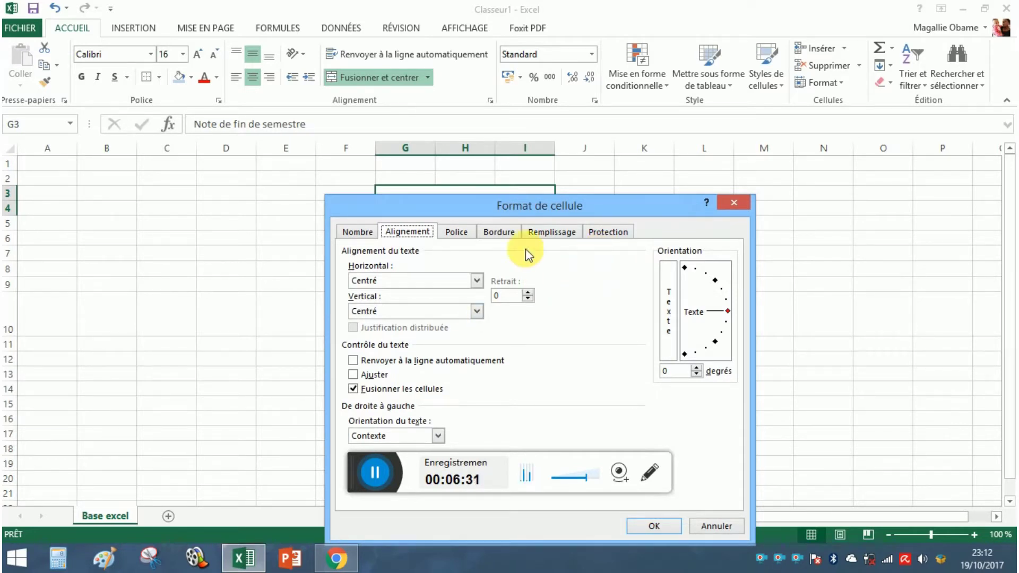
pyautogui.click(495, 233)
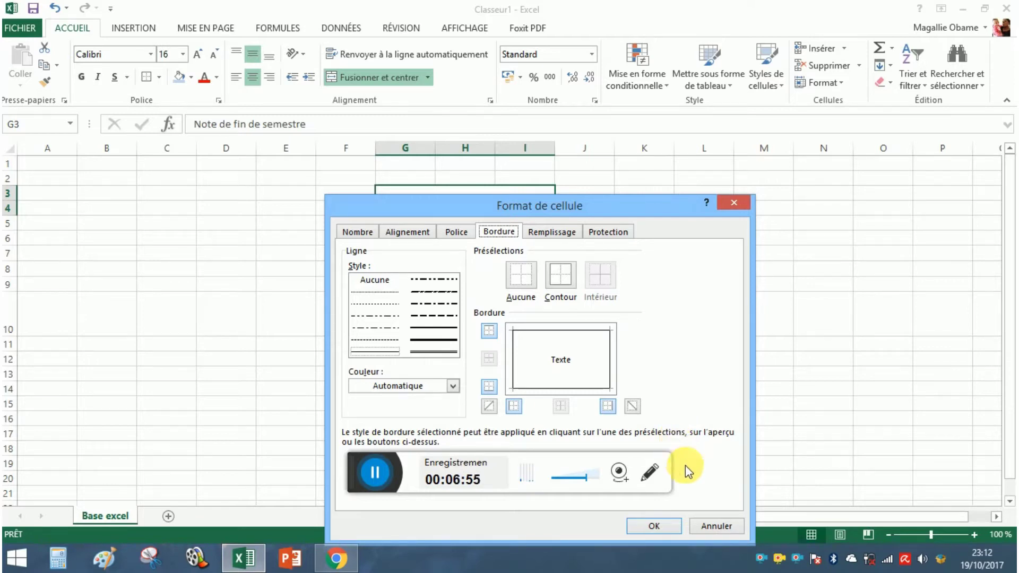
pyautogui.click(661, 530)
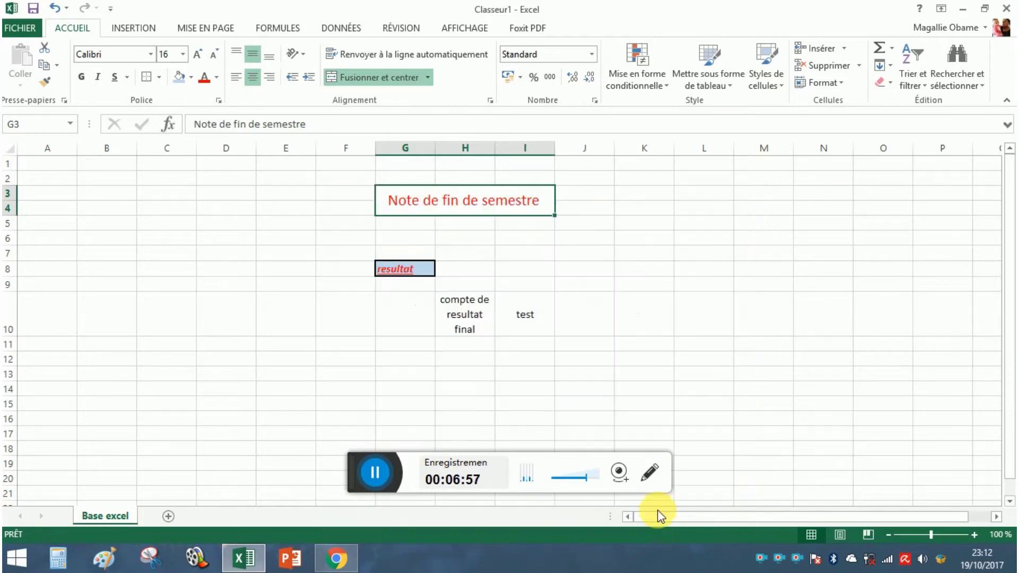
# - Enter the value 2 in cell K5
pyautogui.click(672, 228)
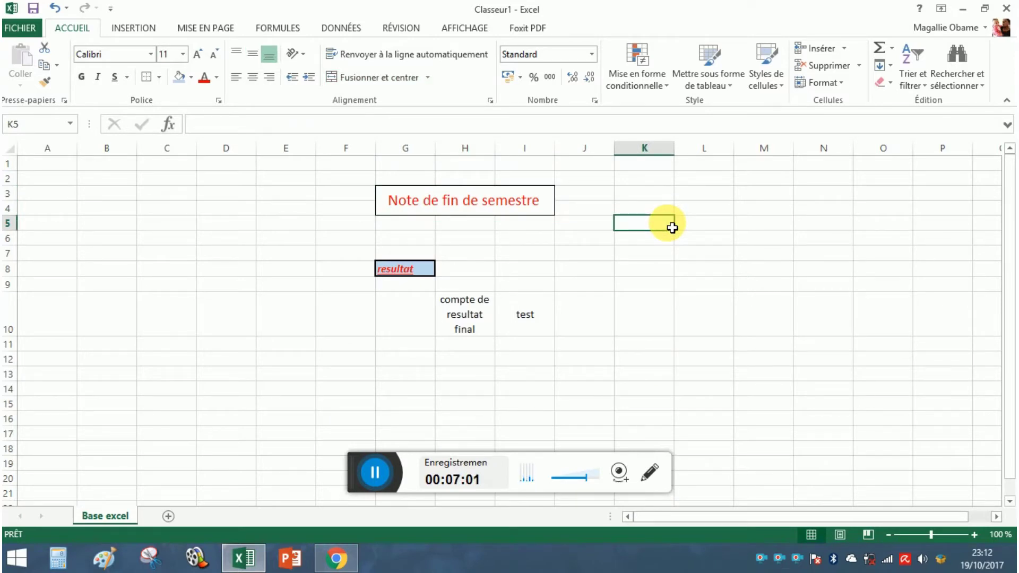
pyautogui.write('2')
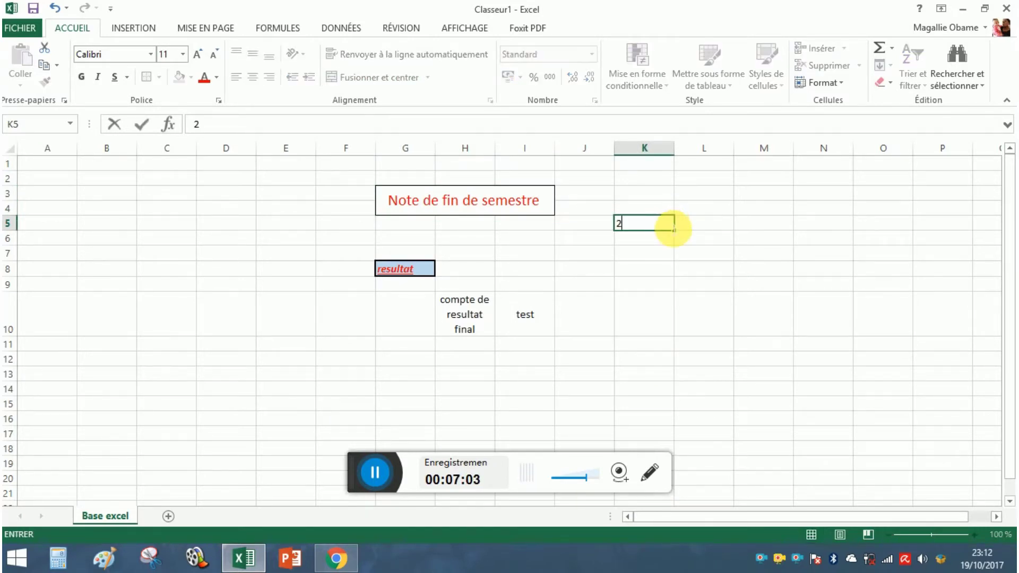
pyautogui.click(672, 227)
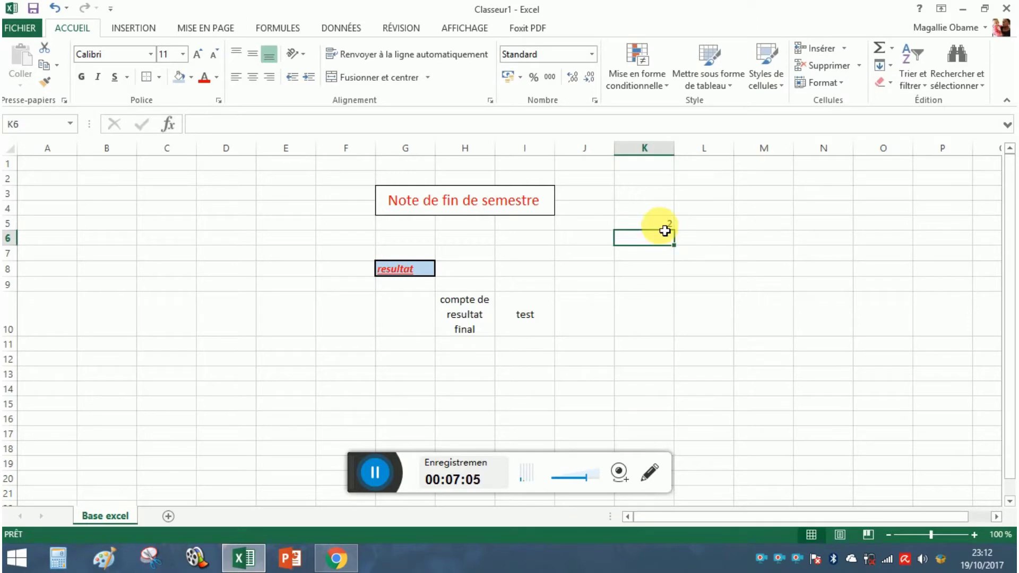
# - Format cell K5 as Nombre with 3 decimals and negative numbers shown in red without a minus sign
pyautogui.rightClick(663, 225)
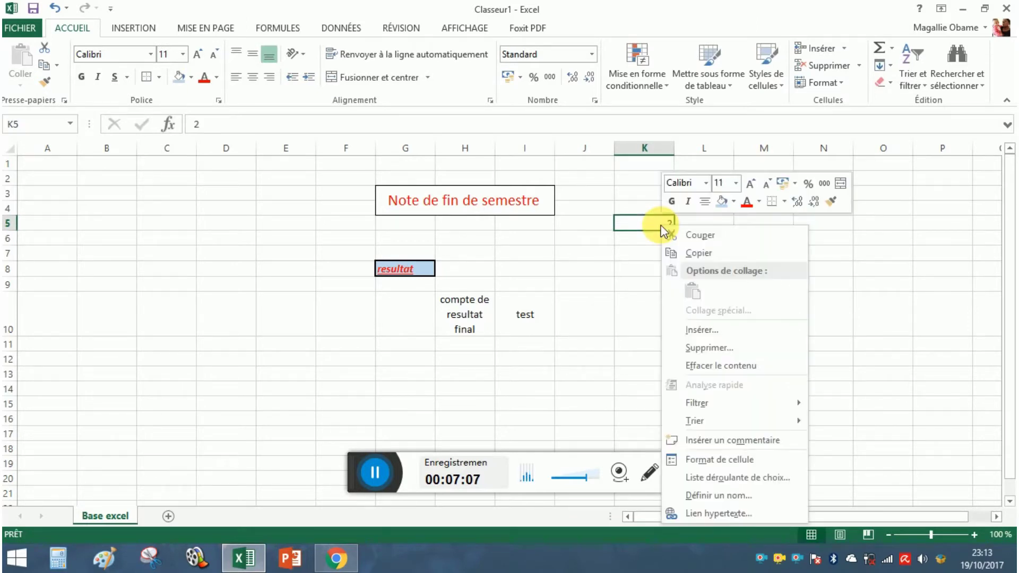
pyautogui.click(714, 459)
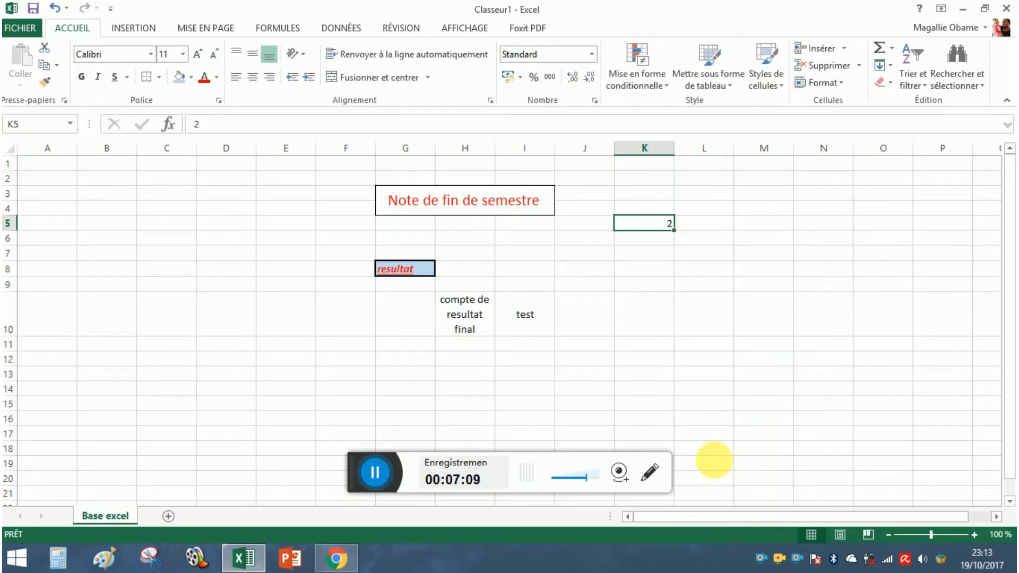
pyautogui.click(539, 234)
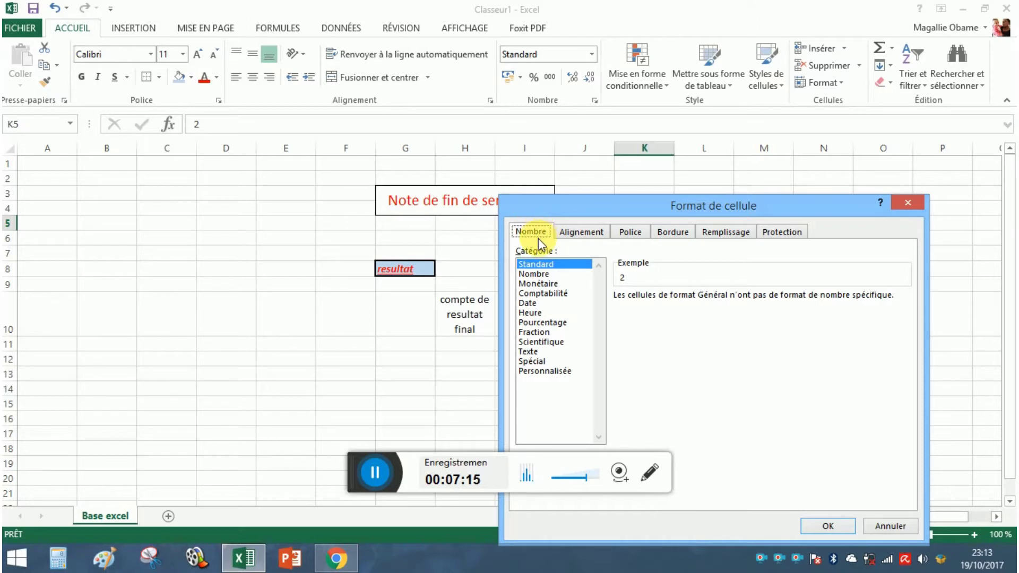
pyautogui.click(540, 274)
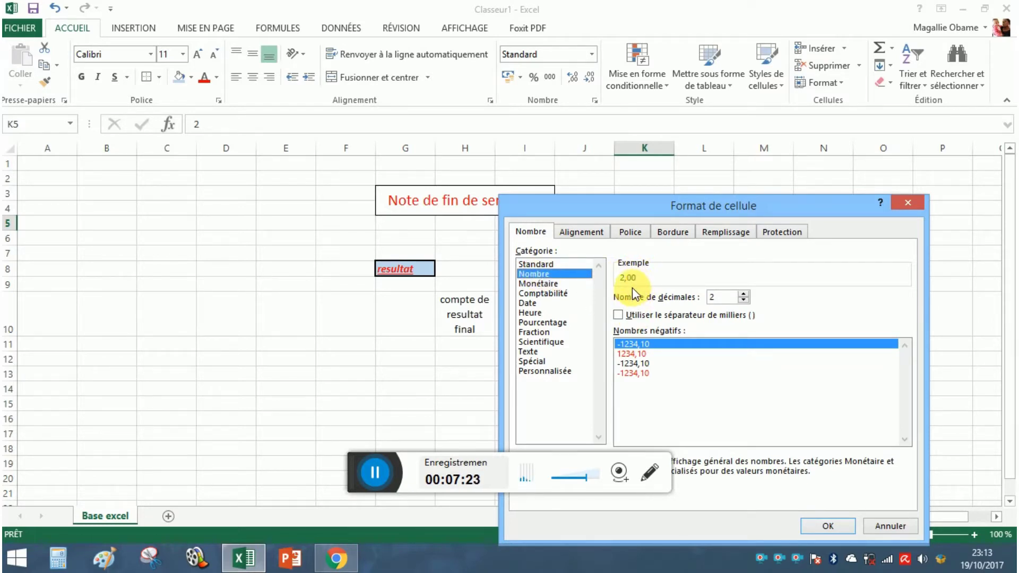
pyautogui.click(639, 354)
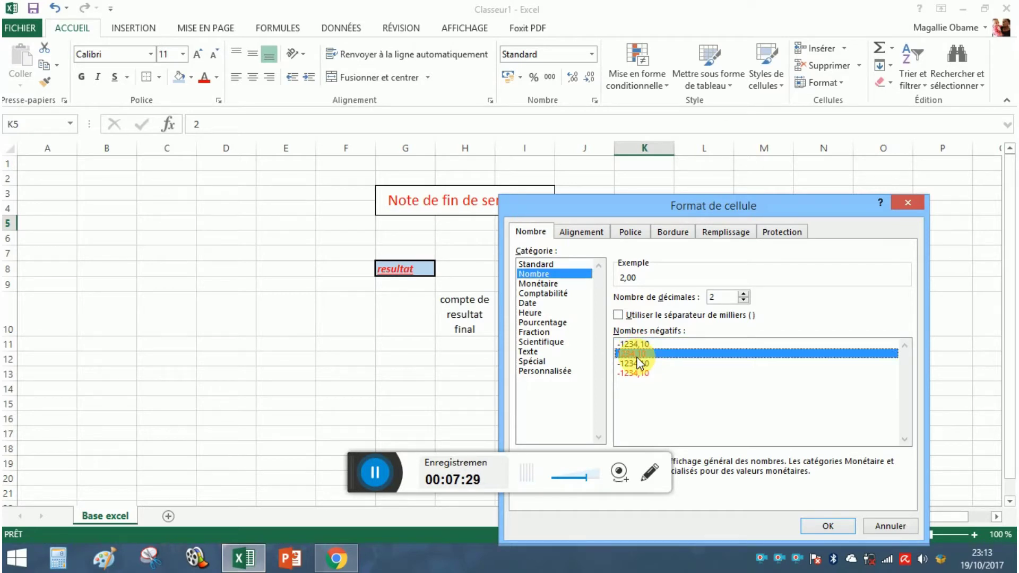
pyautogui.click(743, 294)
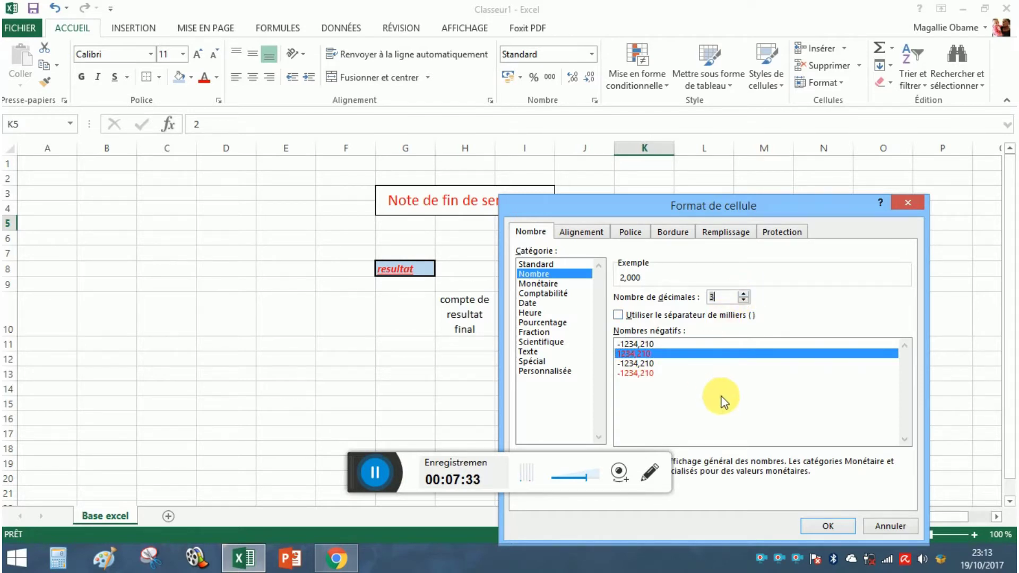
pyautogui.click(827, 526)
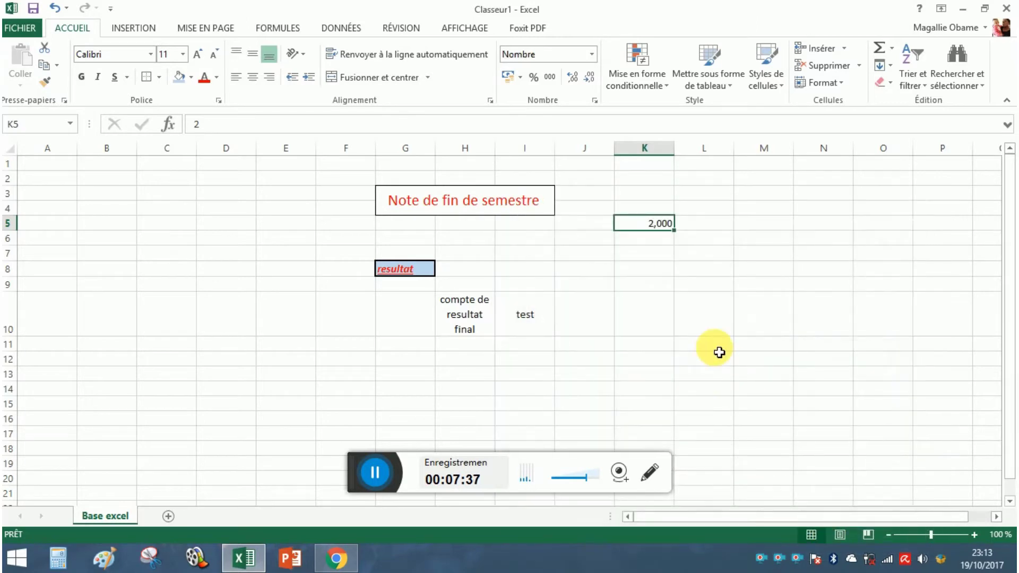
# - Format cell K5 as Monétaire with the € symbol and 0 decimals
pyautogui.rightClick(668, 227)
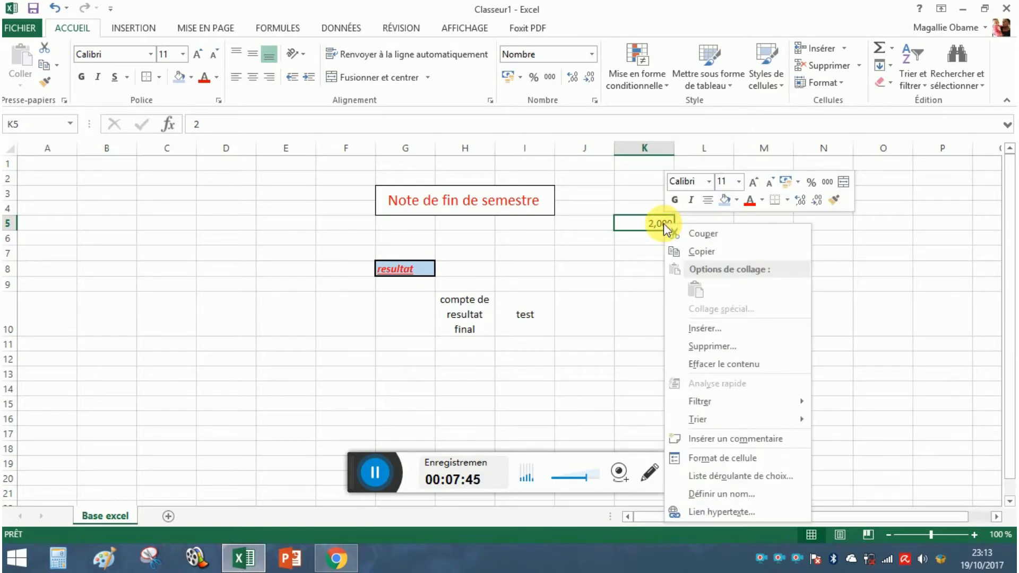
pyautogui.click(713, 457)
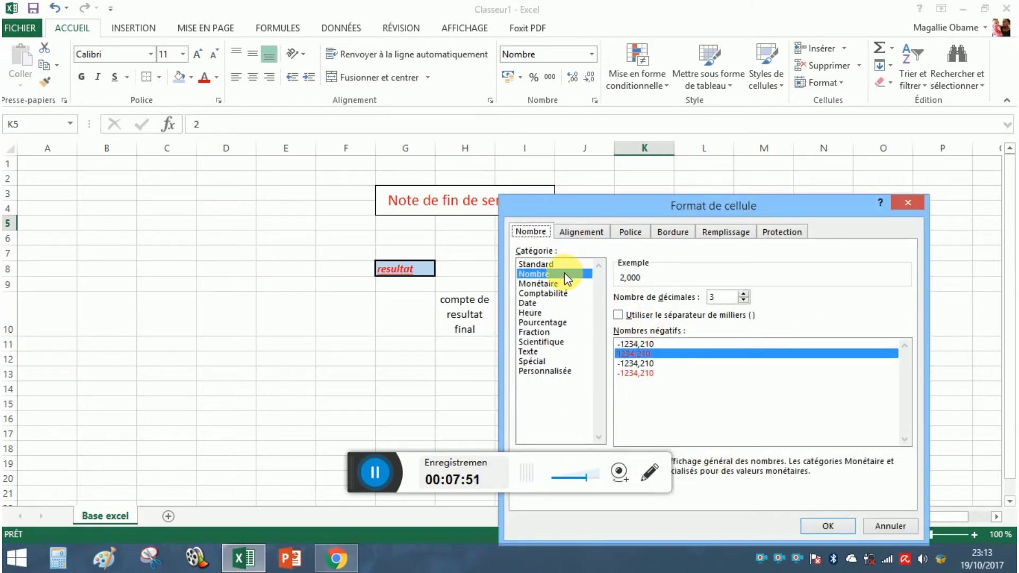
pyautogui.click(553, 288)
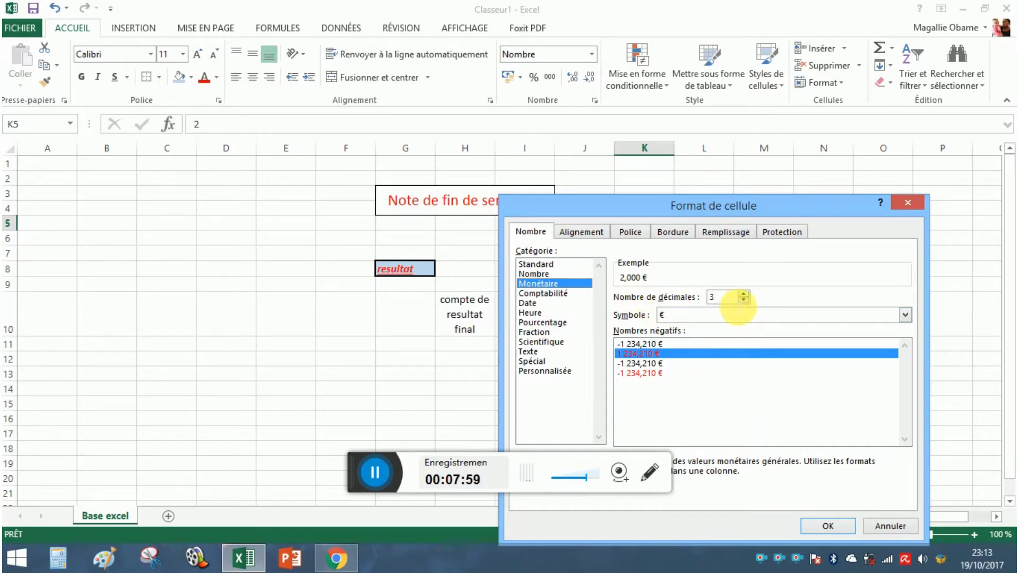
pyautogui.click(742, 292)
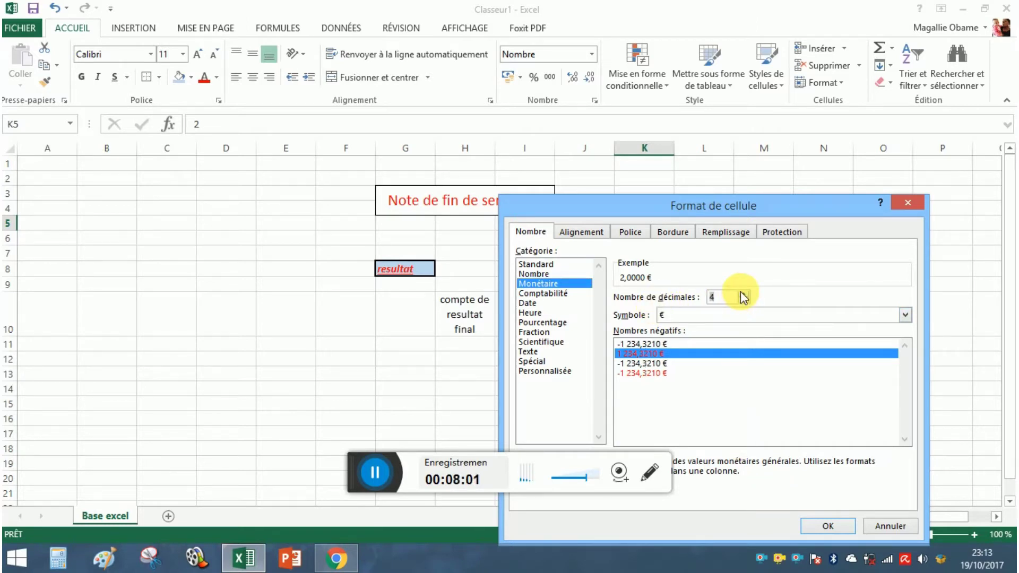
pyautogui.click(744, 300)
pyautogui.click(744, 301)
pyautogui.click(744, 301)
pyautogui.click(743, 301)
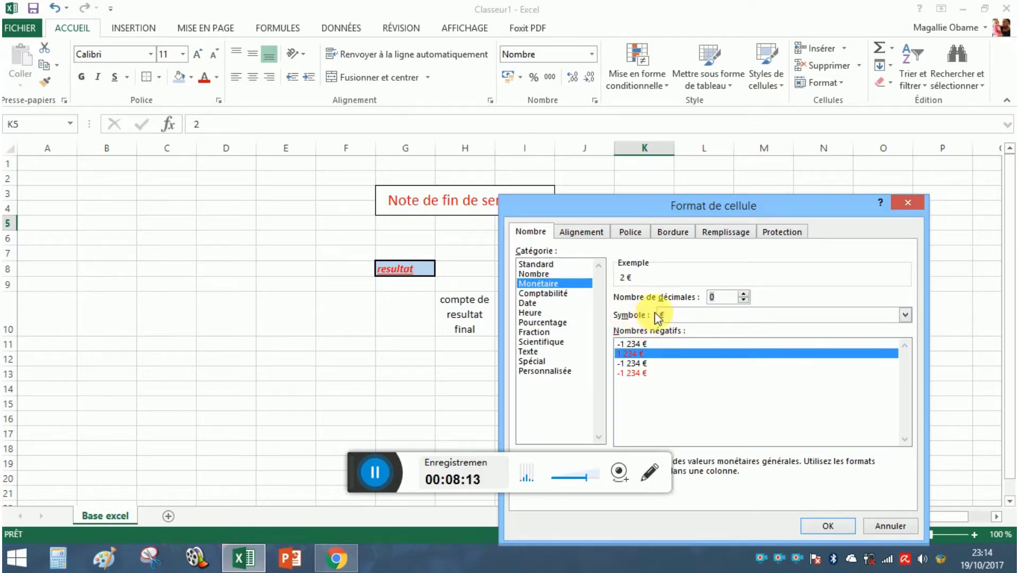
pyautogui.click(833, 527)
pyautogui.rightClick(792, 448)
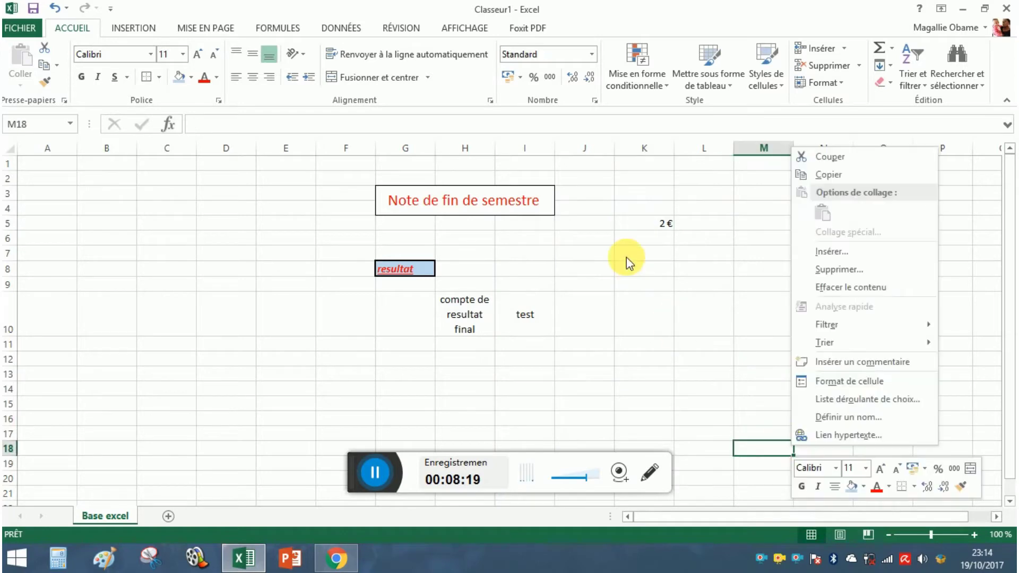
# - Set cell K5's format back to Nombre with 0 decimals and the thousands separator
pyautogui.click(645, 226)
pyautogui.click(648, 231)
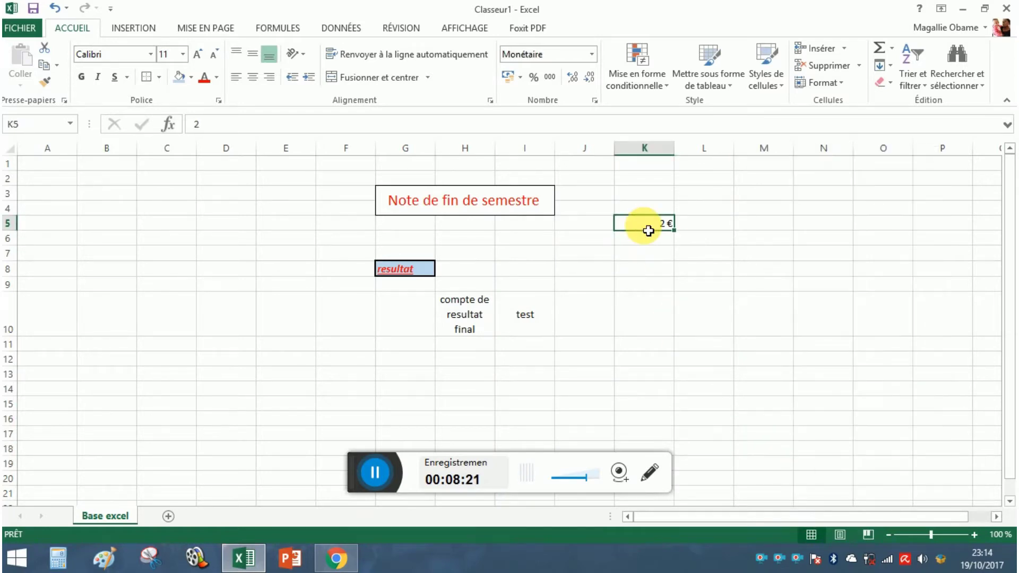
pyautogui.rightClick(645, 226)
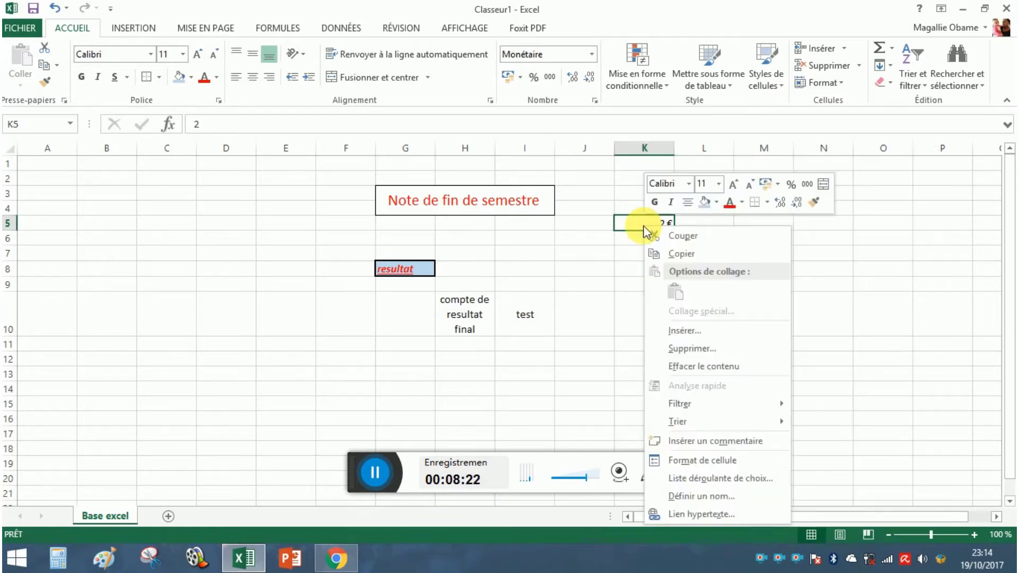
pyautogui.click(739, 470)
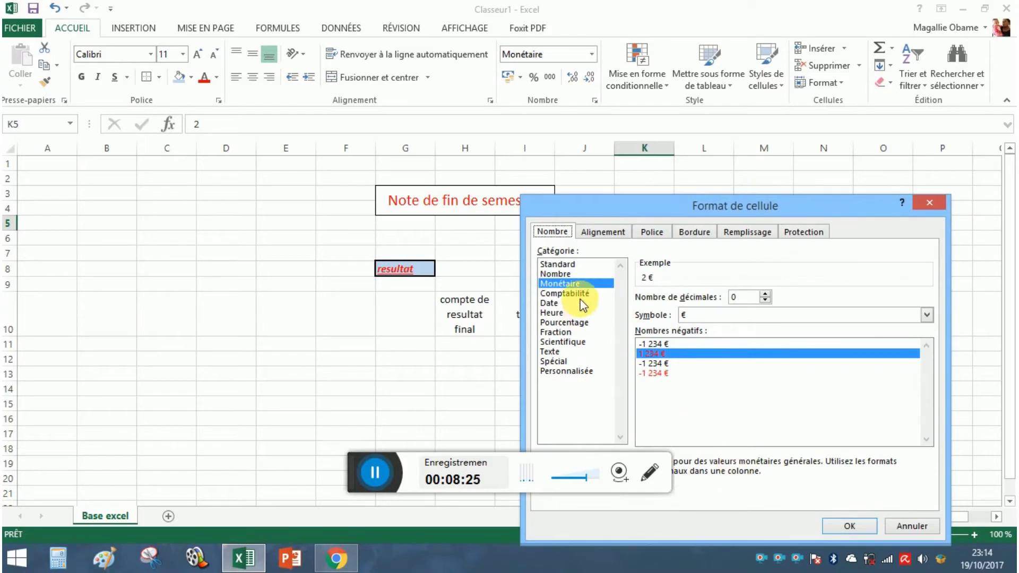
pyautogui.click(553, 313)
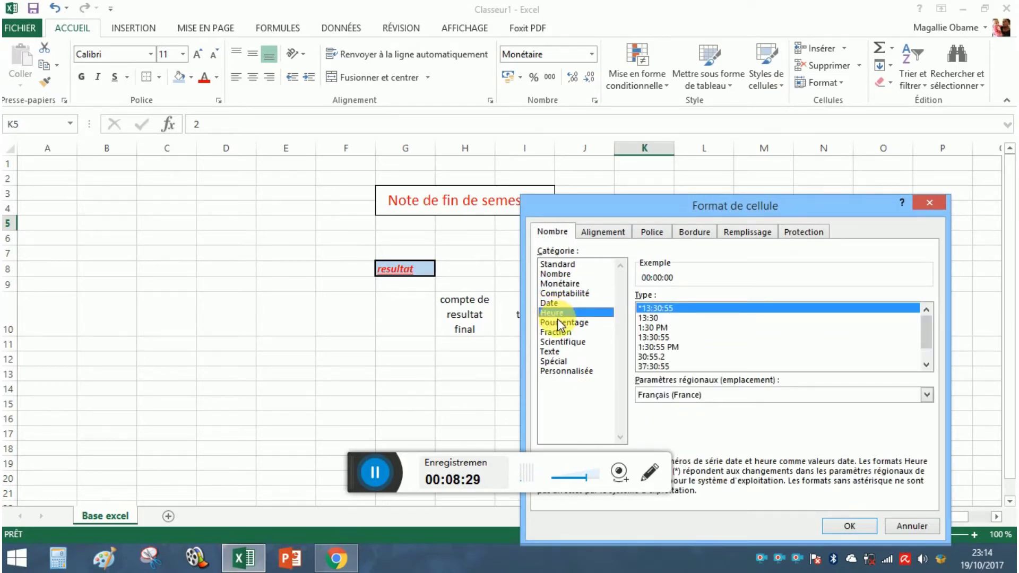
pyautogui.click(557, 322)
pyautogui.click(552, 303)
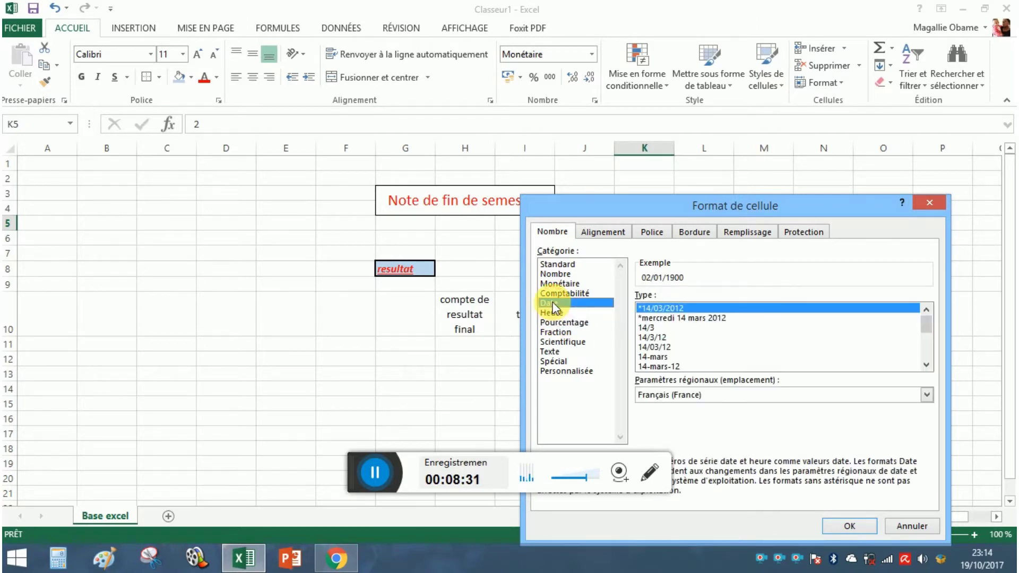
pyautogui.click(555, 275)
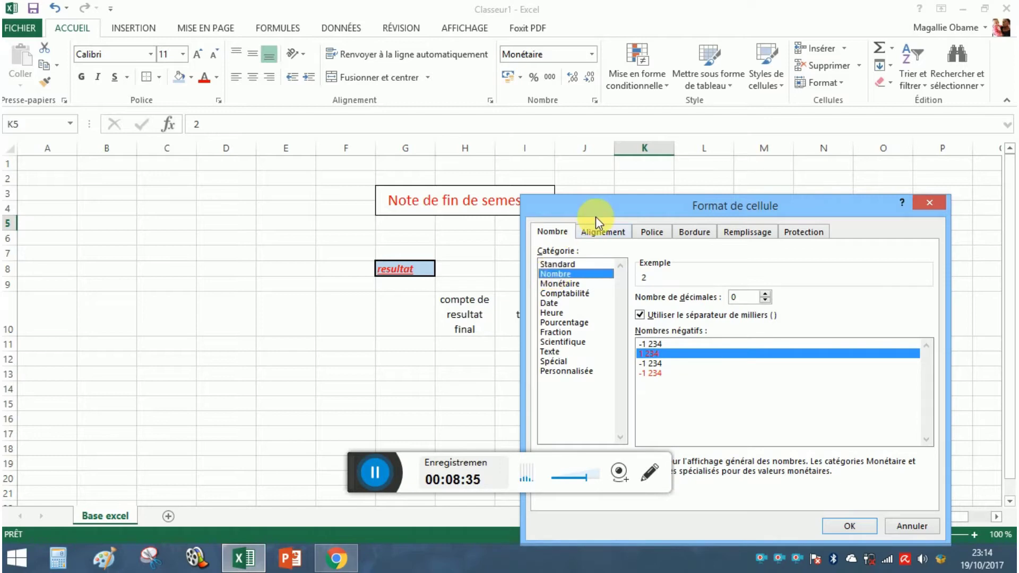
pyautogui.click(598, 232)
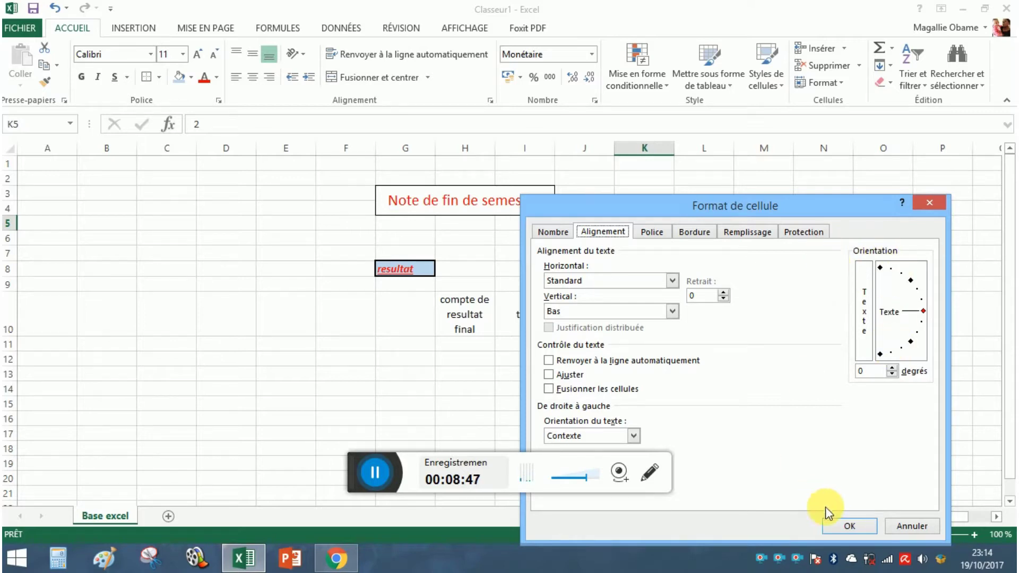
pyautogui.click(850, 528)
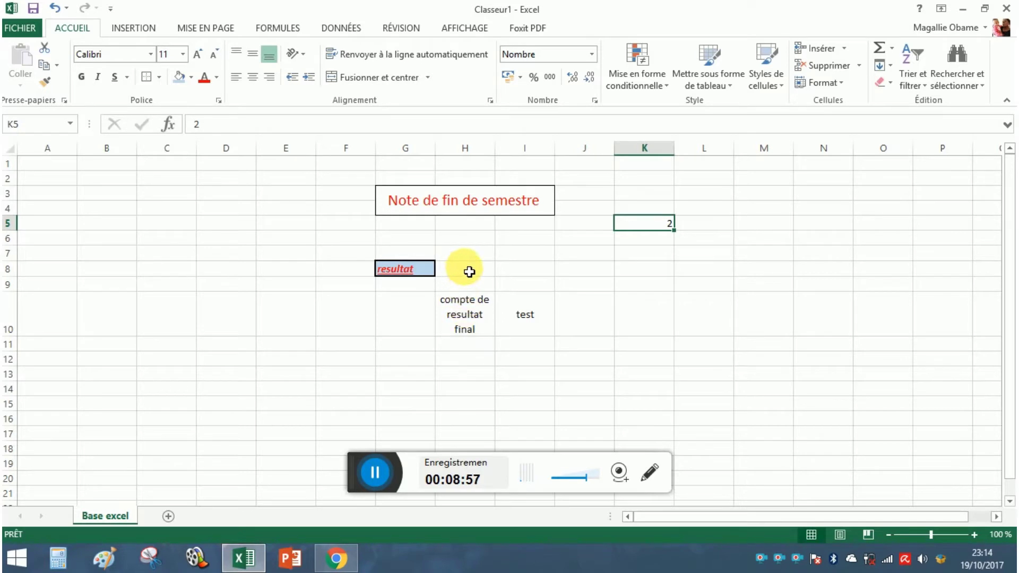
# - Set both the horizontal and vertical text alignment of cells H7:H13 to Centré in the cell format settings
pyautogui.click(463, 255)
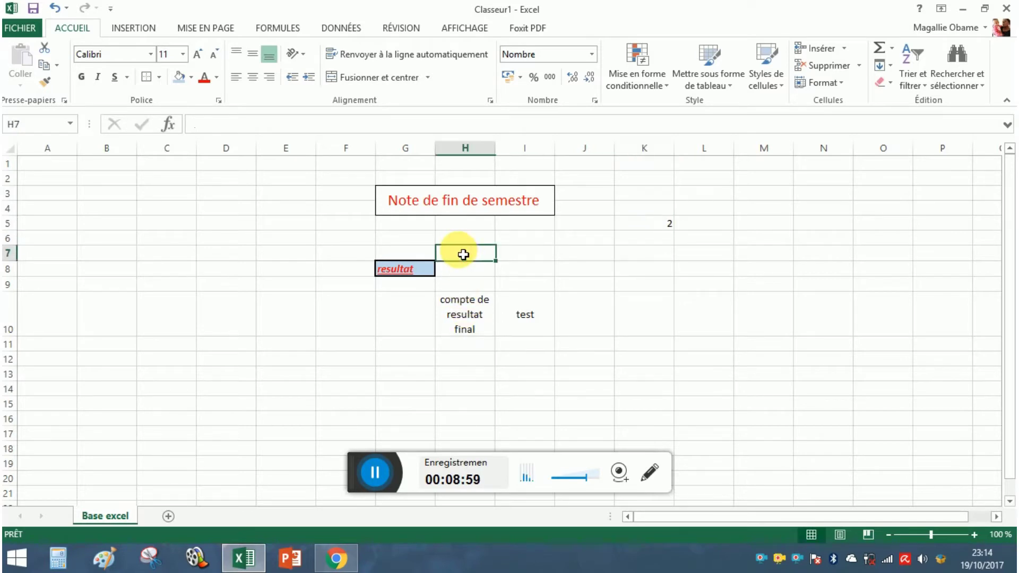
pyautogui.moveTo(463, 255); pyautogui.dragTo(466, 383)
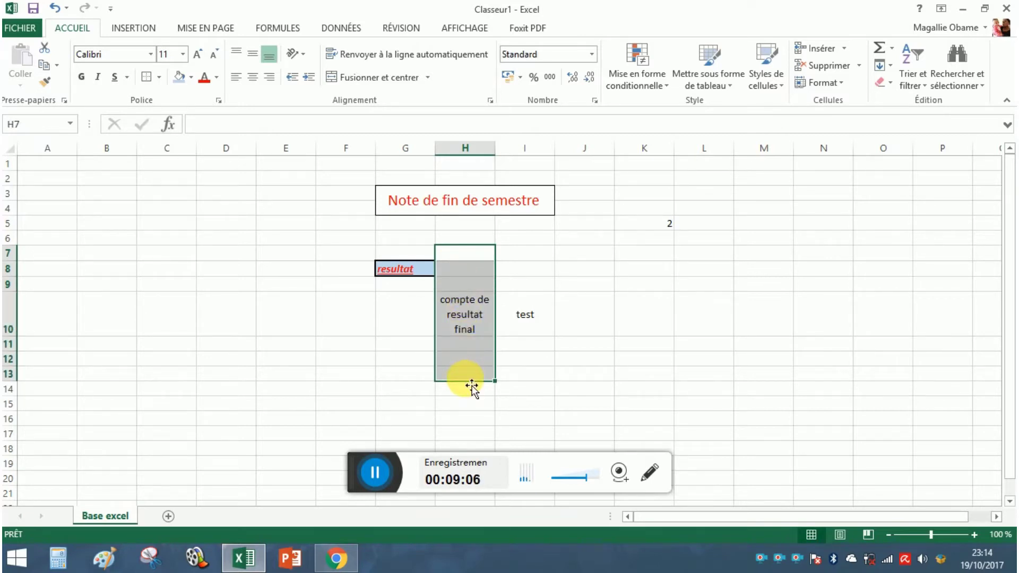
pyautogui.rightClick(475, 355)
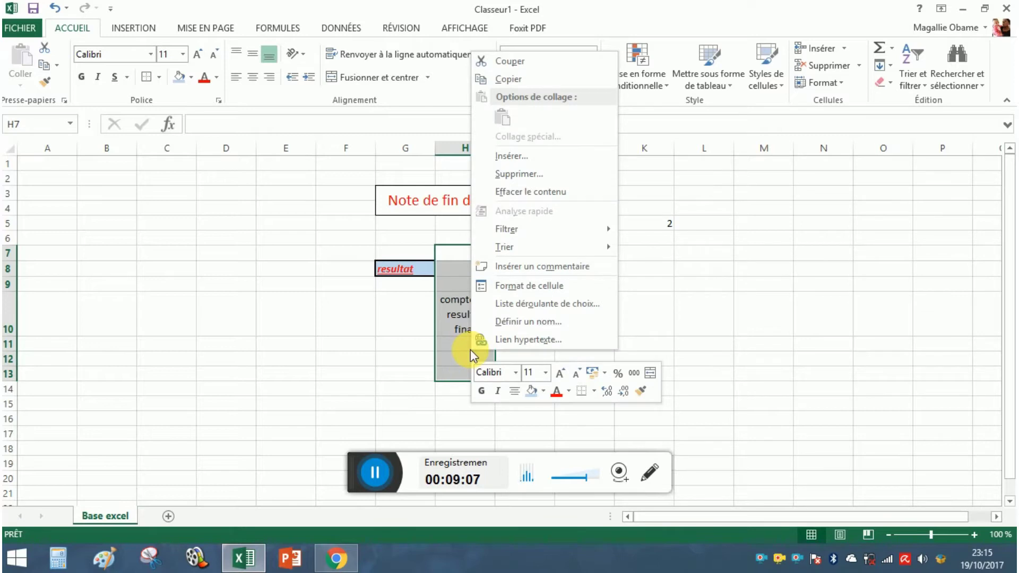
pyautogui.click(513, 290)
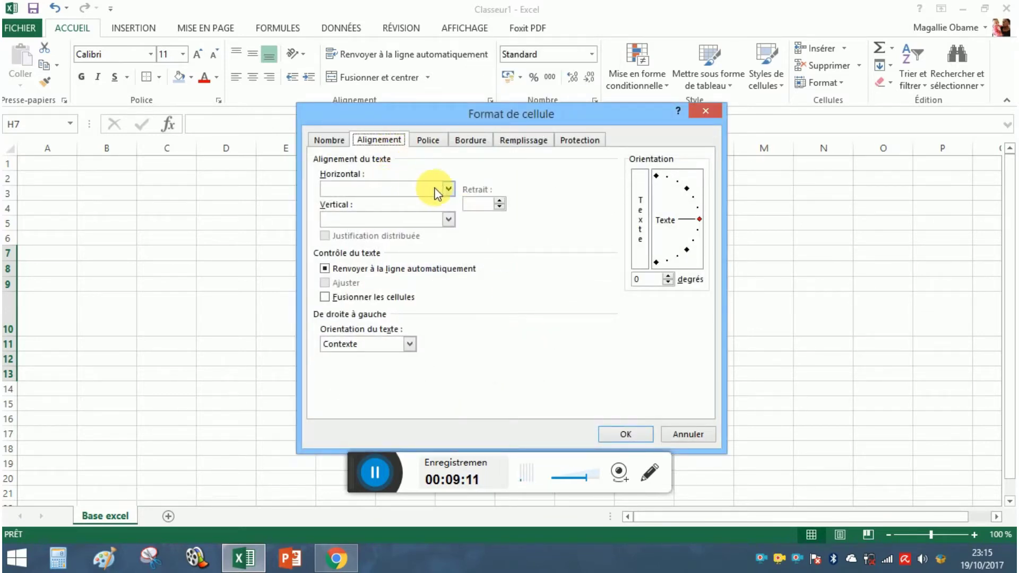
pyautogui.click(448, 189)
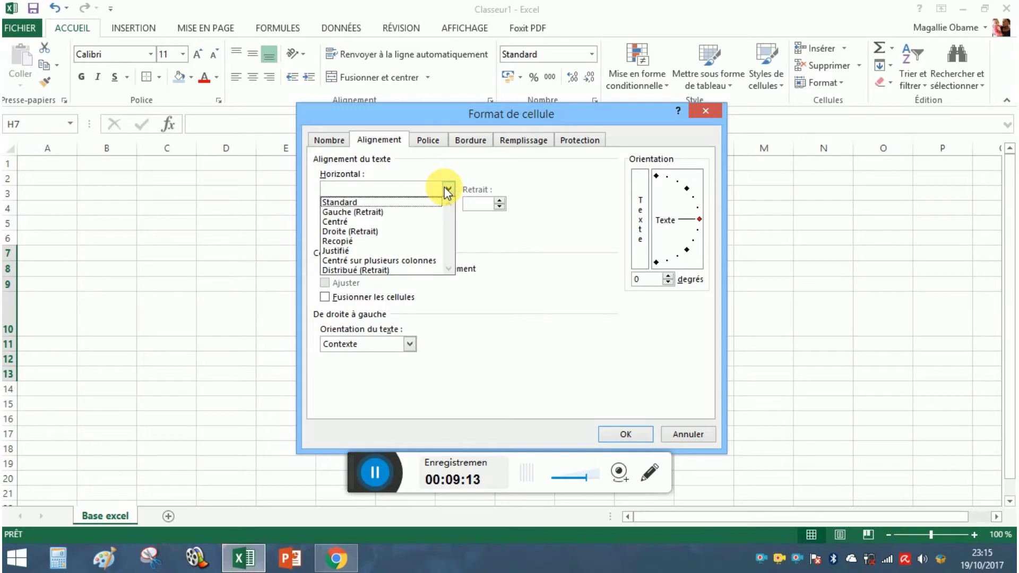
pyautogui.click(422, 221)
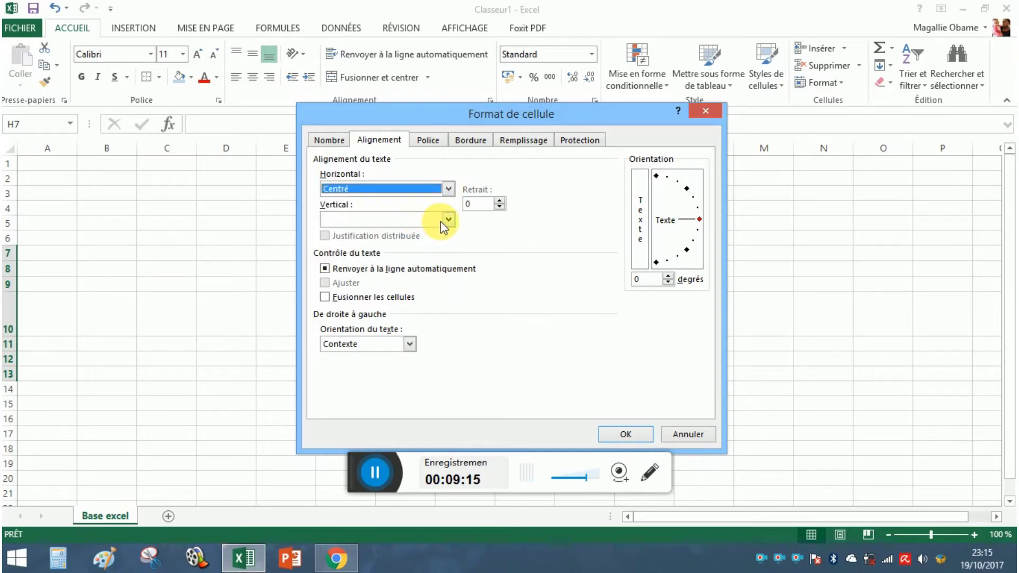
pyautogui.click(442, 221)
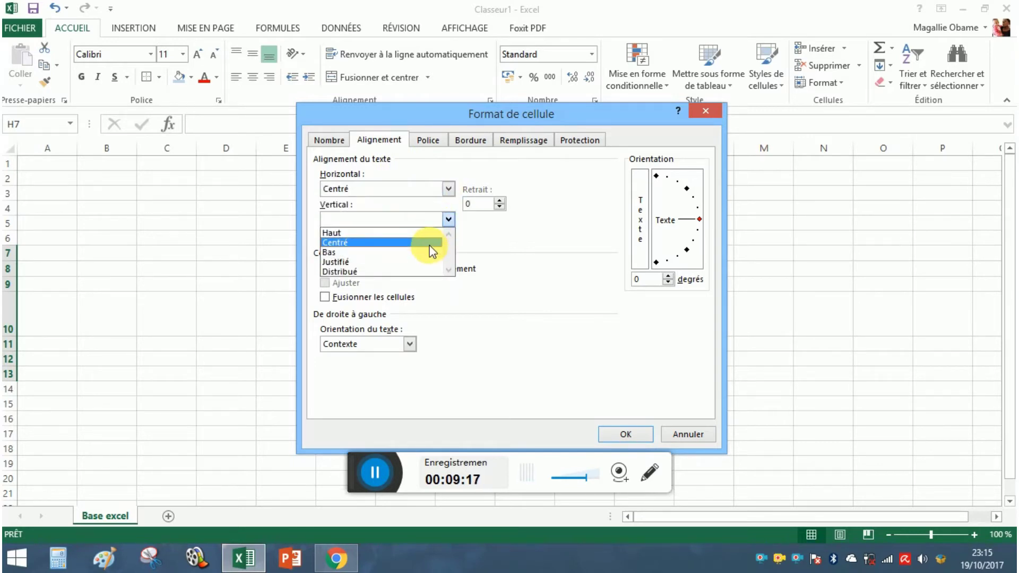
pyautogui.click(430, 244)
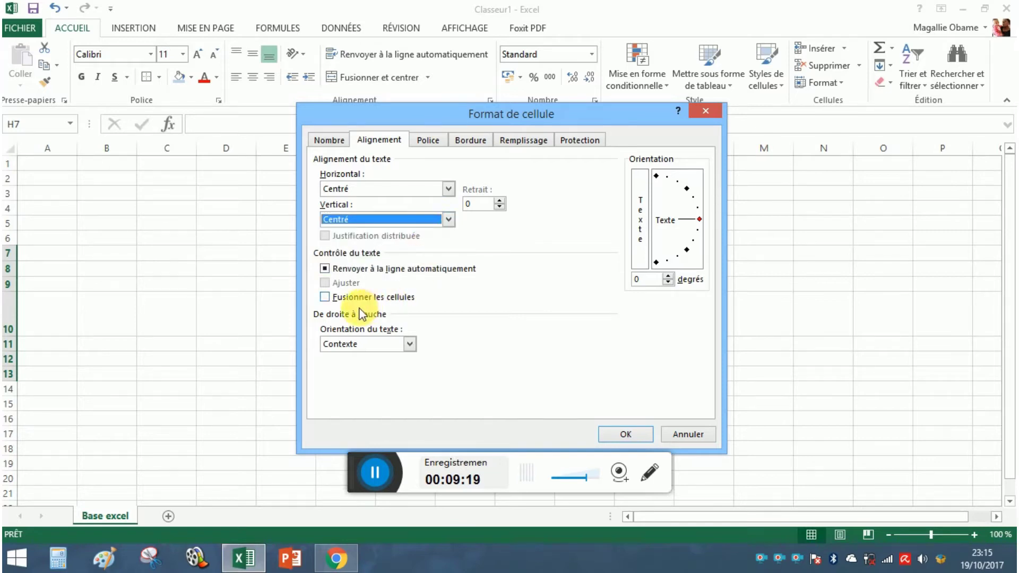
# - Merge cells H7:H13 and turn off automatic text wrapping for them, applying the alignment settings
pyautogui.click(325, 297)
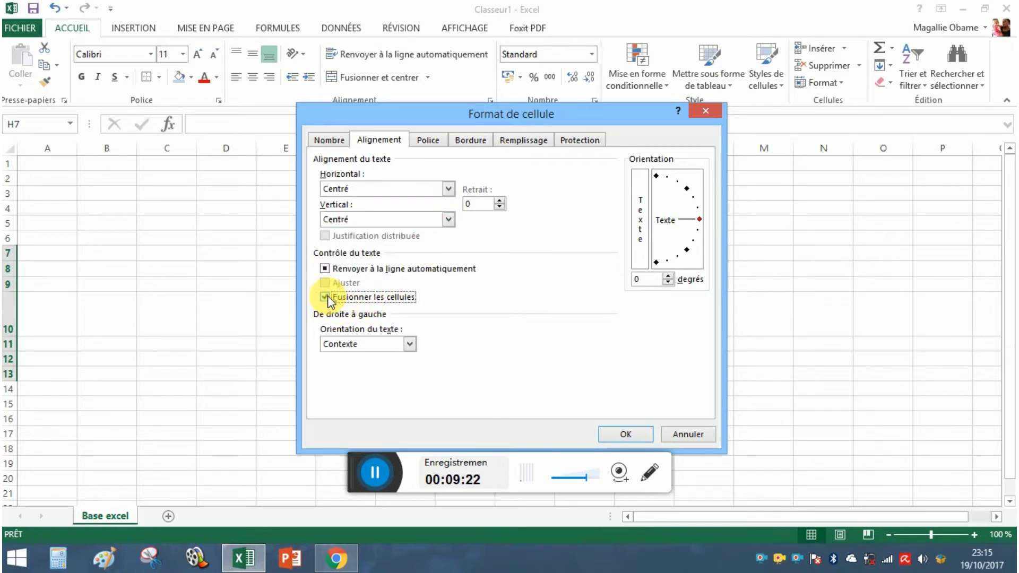
pyautogui.click(325, 268)
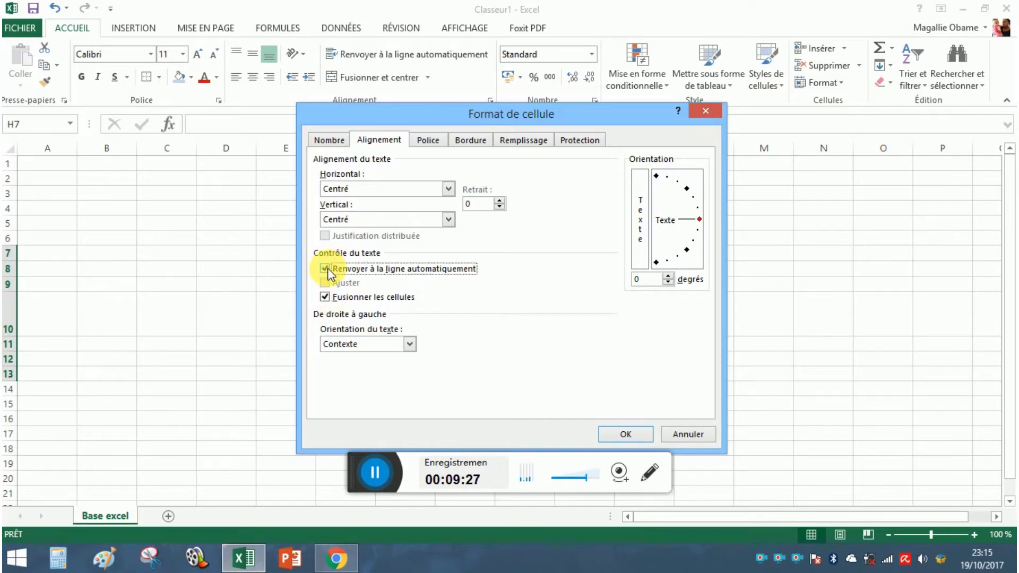
pyautogui.click(326, 269)
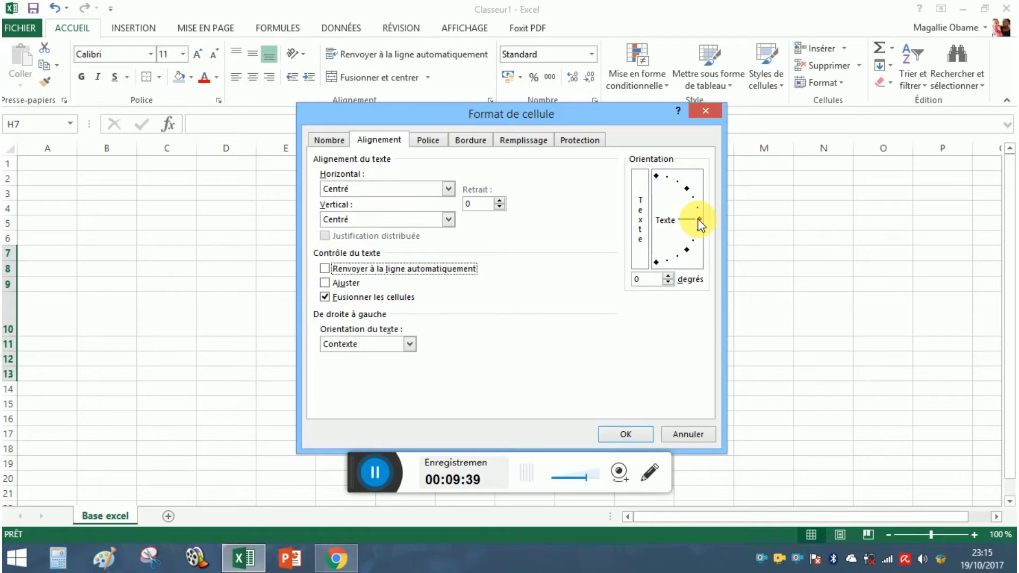
pyautogui.click(626, 433)
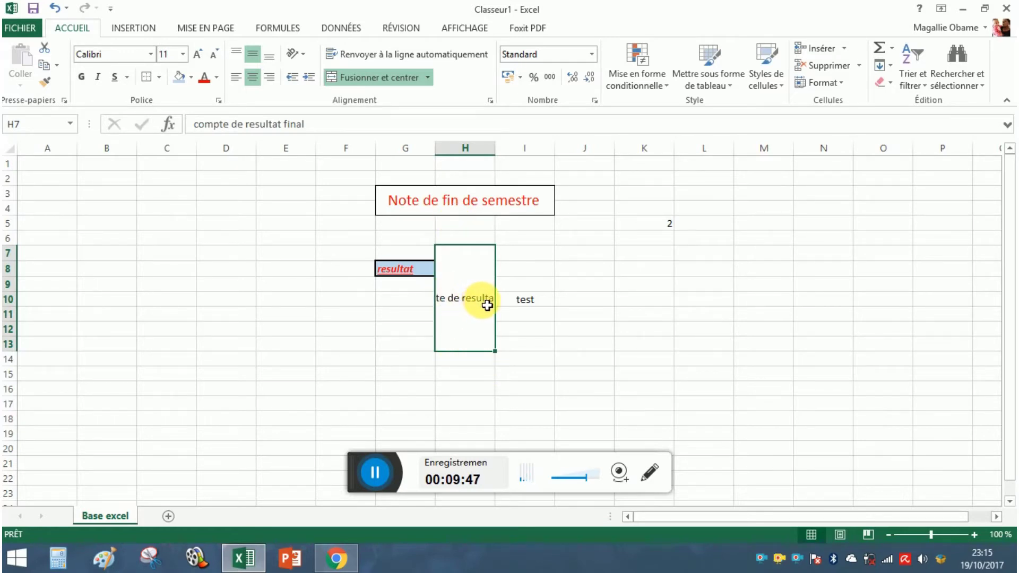
# - Rotate the text "compte de resultat final" in the merged cell H7:H13 to 90 degrees
pyautogui.rightClick(469, 300)
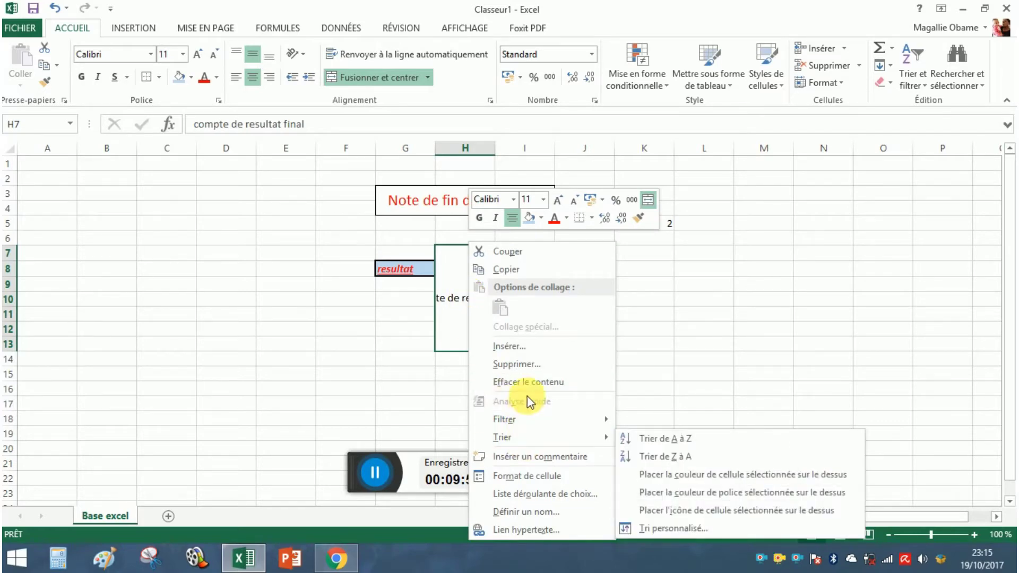
pyautogui.click(524, 474)
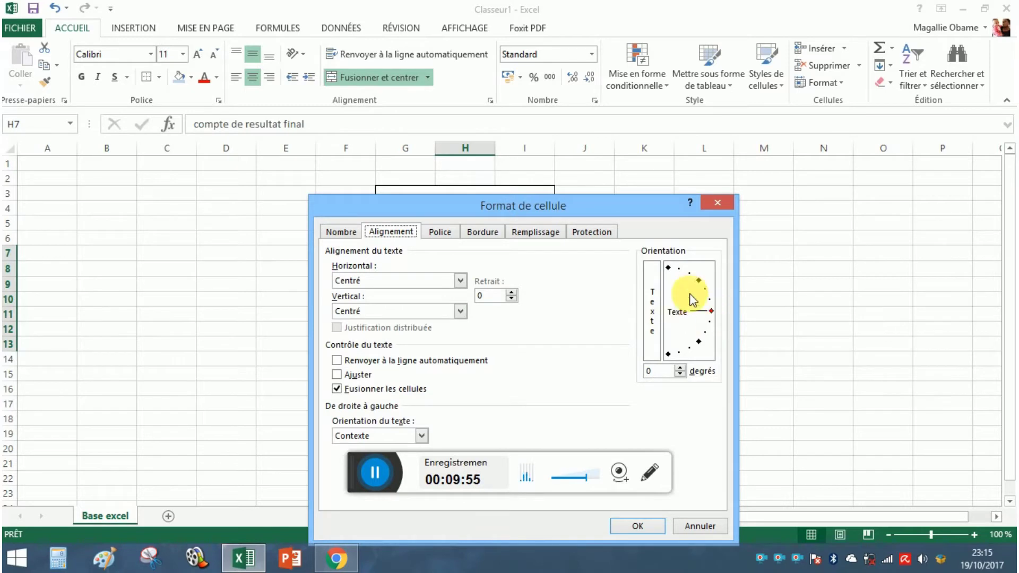
pyautogui.click(713, 310)
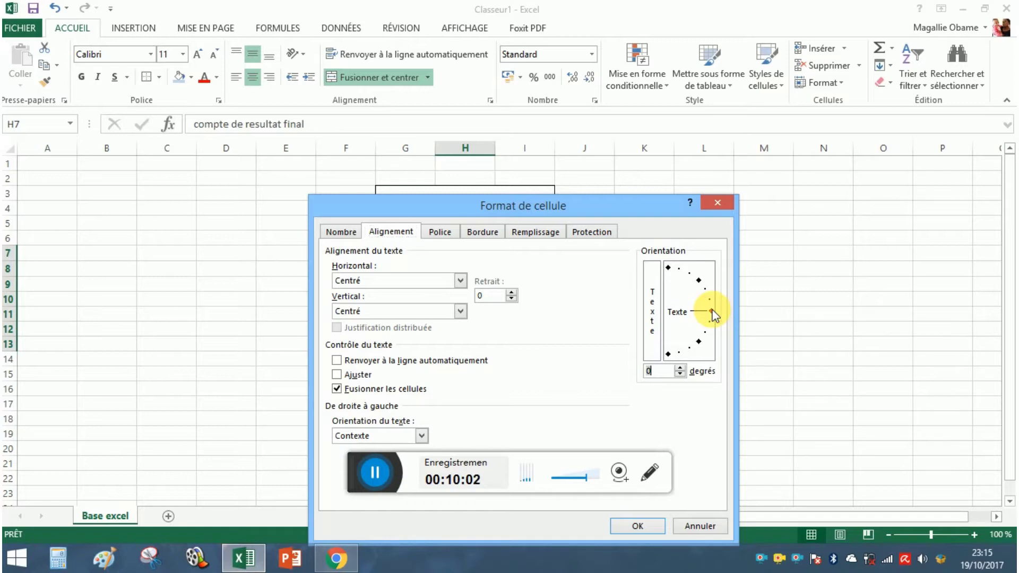
pyautogui.moveTo(712, 310); pyautogui.dragTo(664, 254)
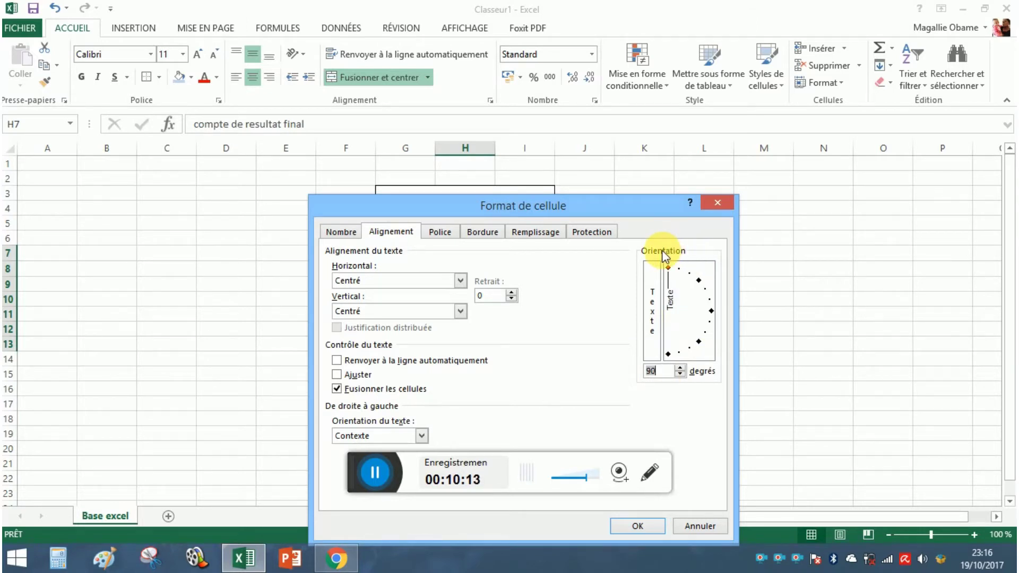
pyautogui.click(638, 524)
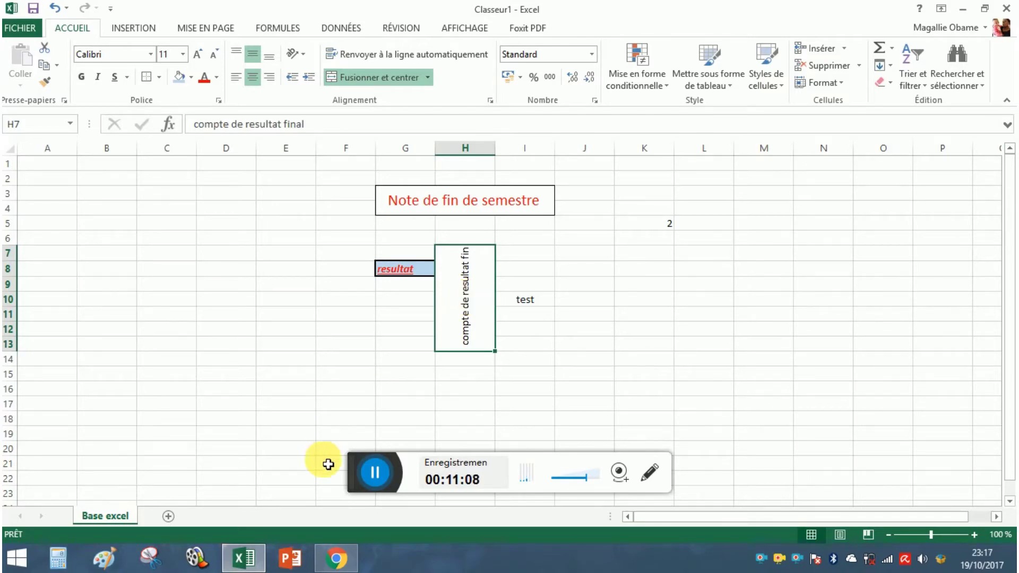
pyautogui.click(375, 472)
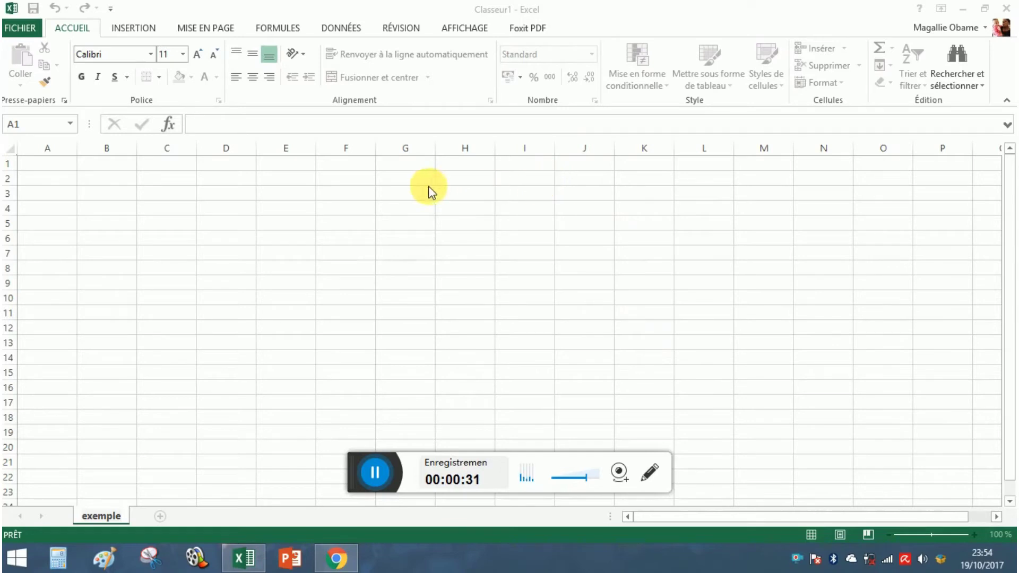
# - Enter the title "Exemple" in cell G4 of the exemple sheet
pyautogui.click(401, 210)
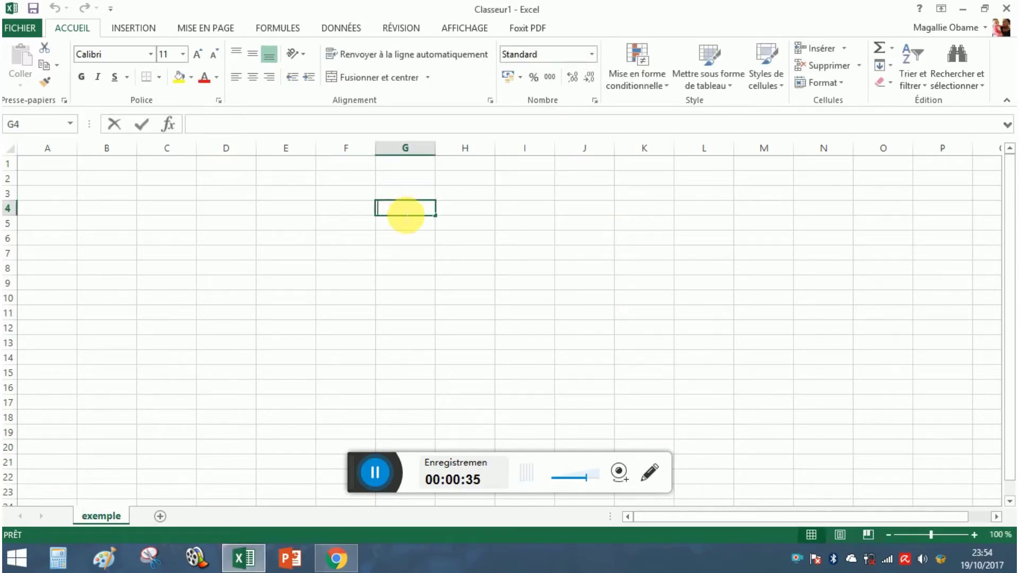
pyautogui.write('Exem')
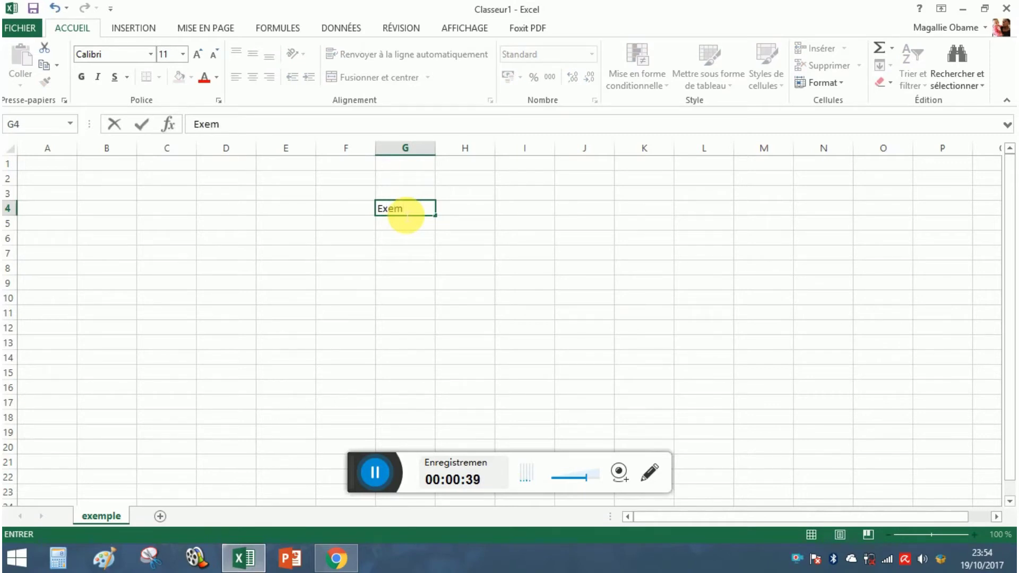
pyautogui.write('ple')
pyautogui.press('Return')
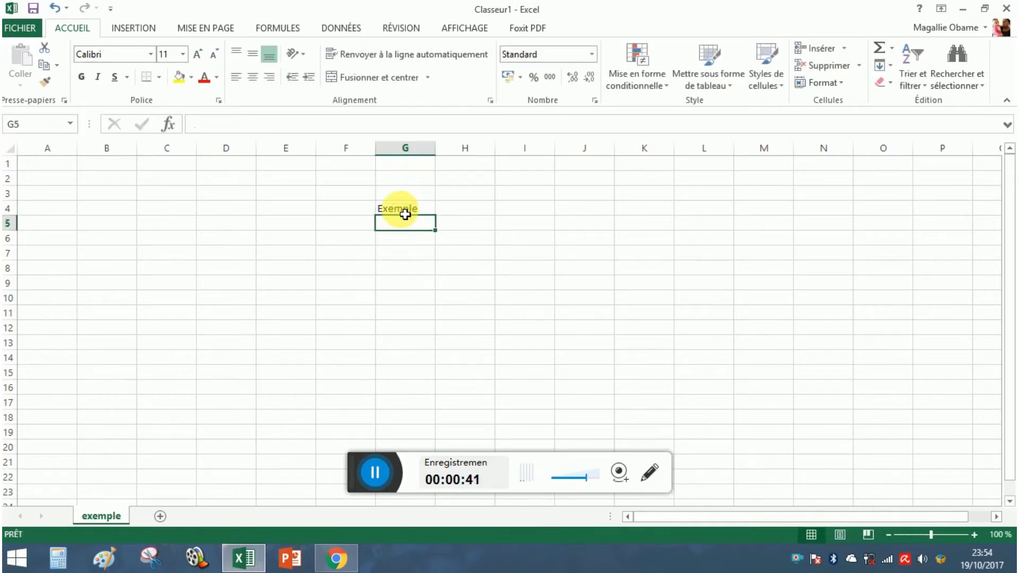
pyautogui.press('Return')
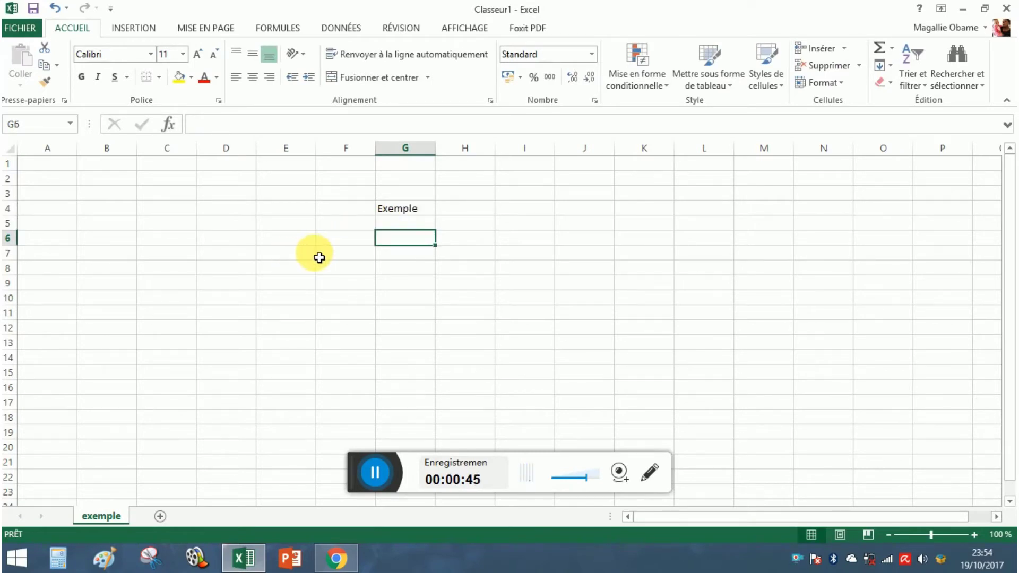
# - Enter the column heading "Produit" in cell E7
pyautogui.click(297, 258)
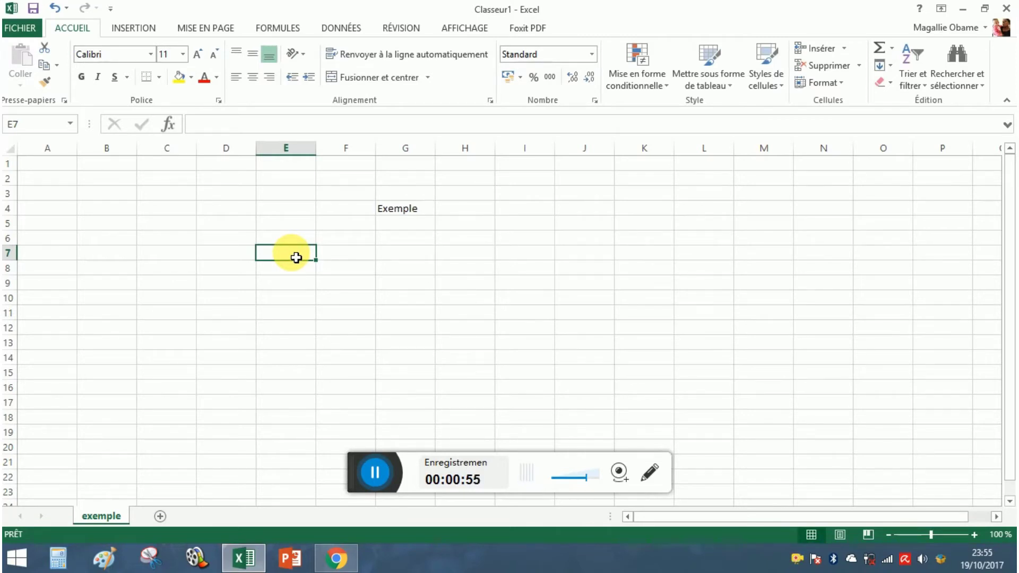
pyautogui.write('P')
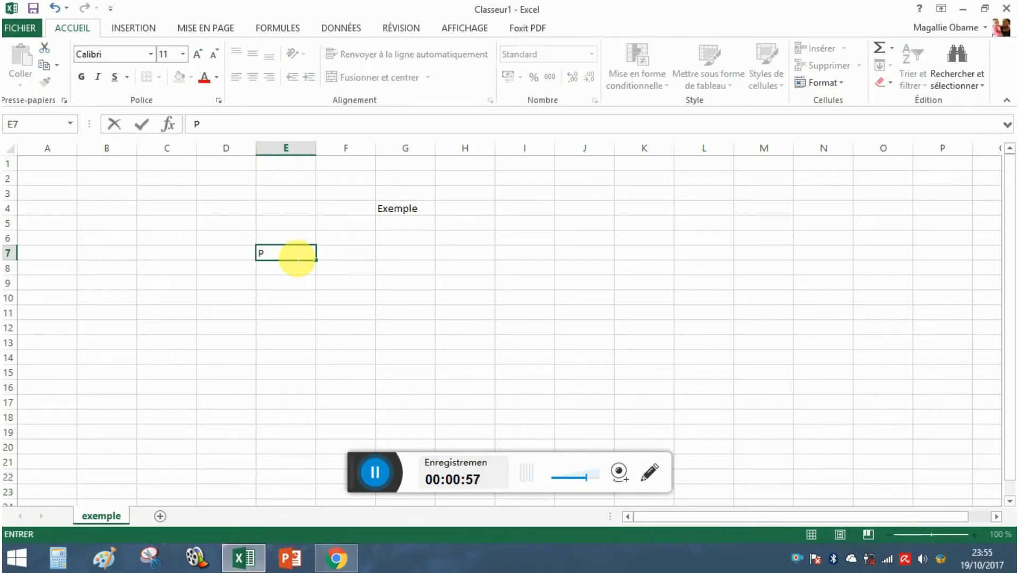
pyautogui.write('roduit')
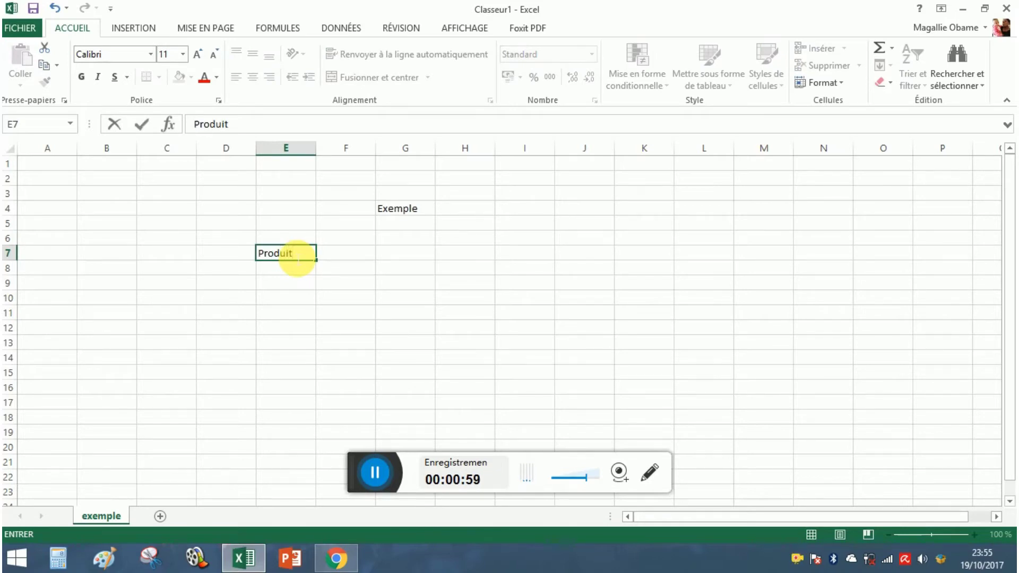
pyautogui.press('Return')
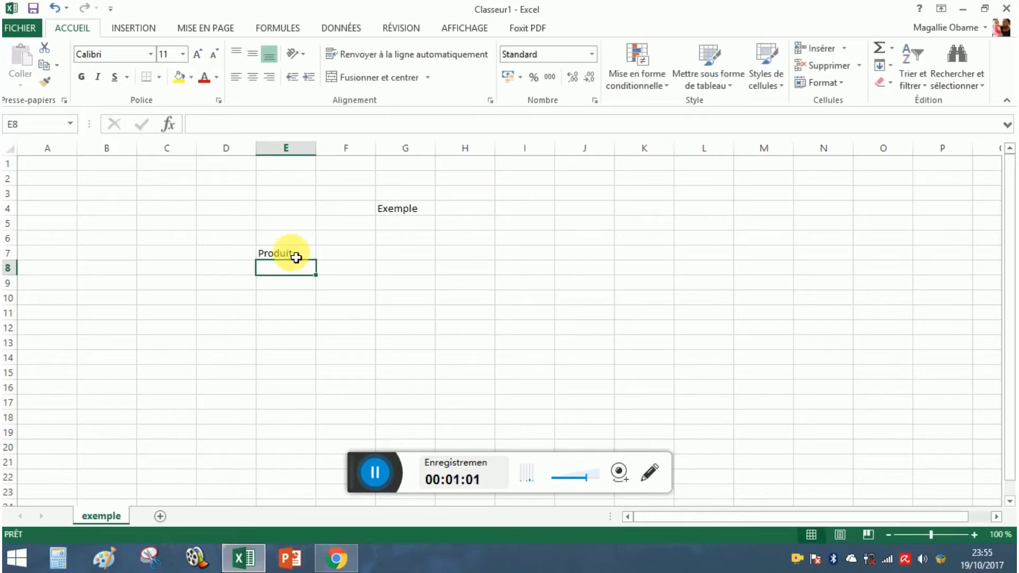
# - List the products Mug, Verre, Table and Chaise in cells E8 to E11 under the Produit heading
pyautogui.write('Mug')
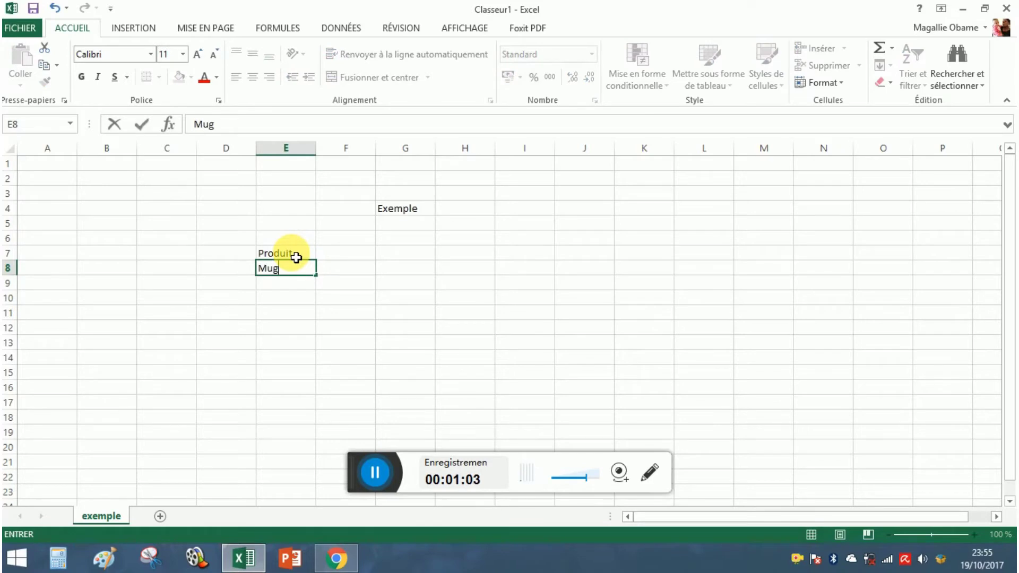
pyautogui.press('Return')
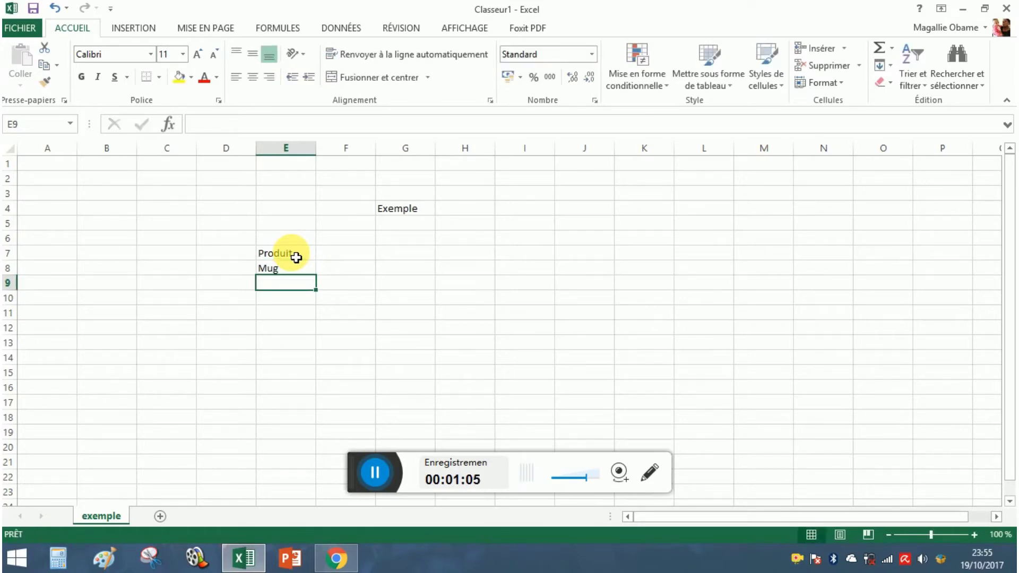
pyautogui.write('Verre')
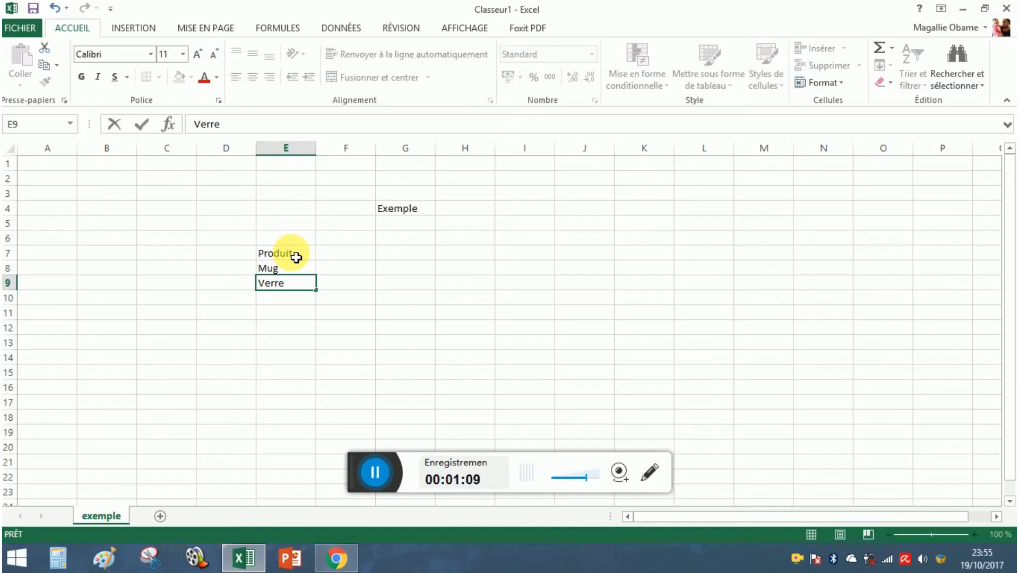
pyautogui.press('Return')
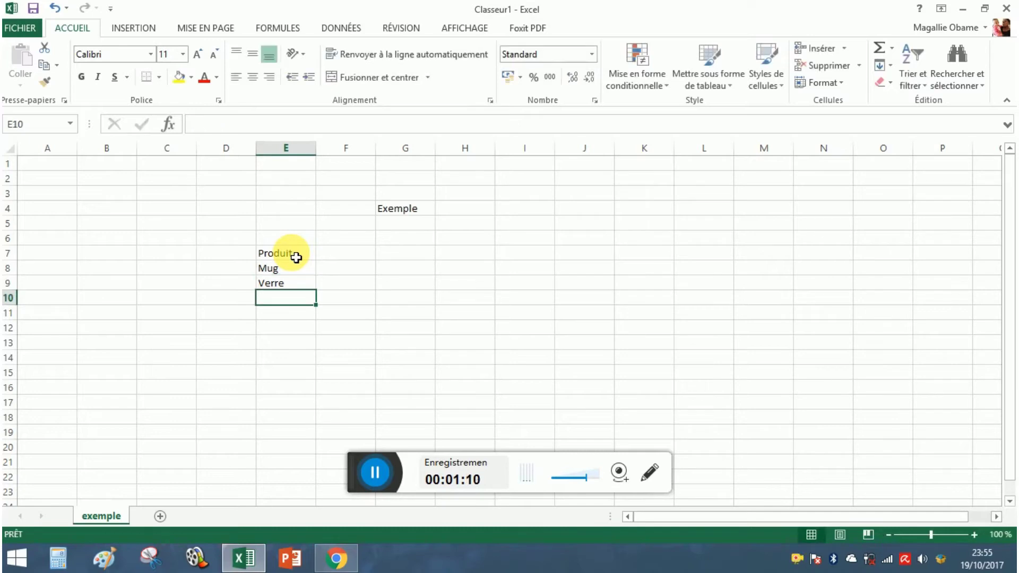
pyautogui.write('Ta')
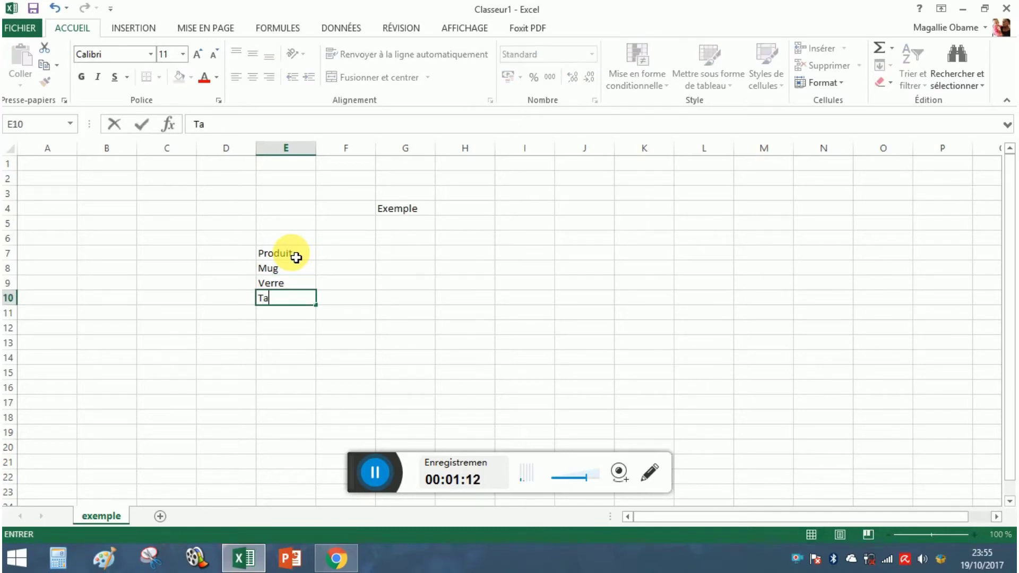
pyautogui.write('ble')
pyautogui.press('Return')
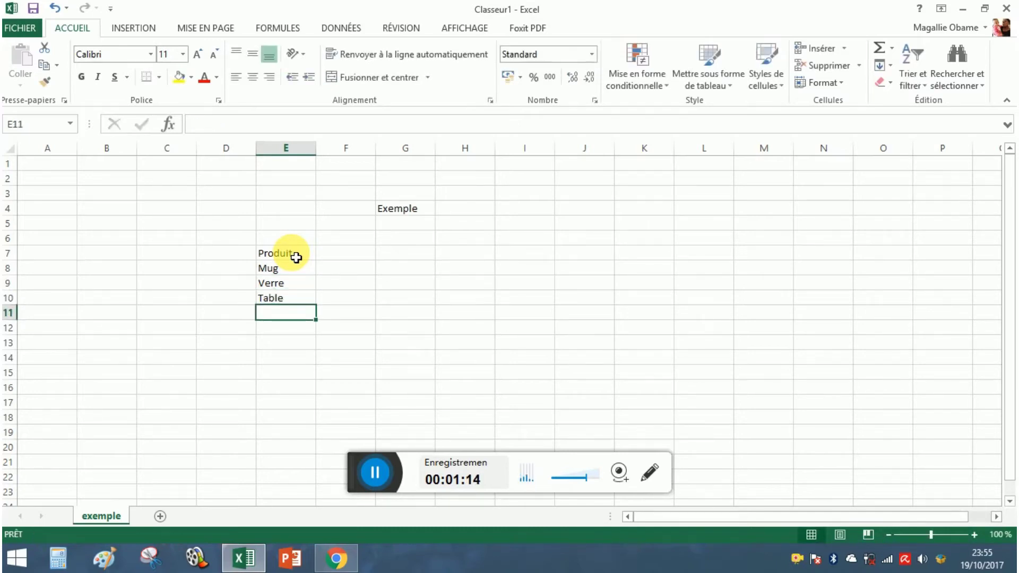
pyautogui.write('Chaise')
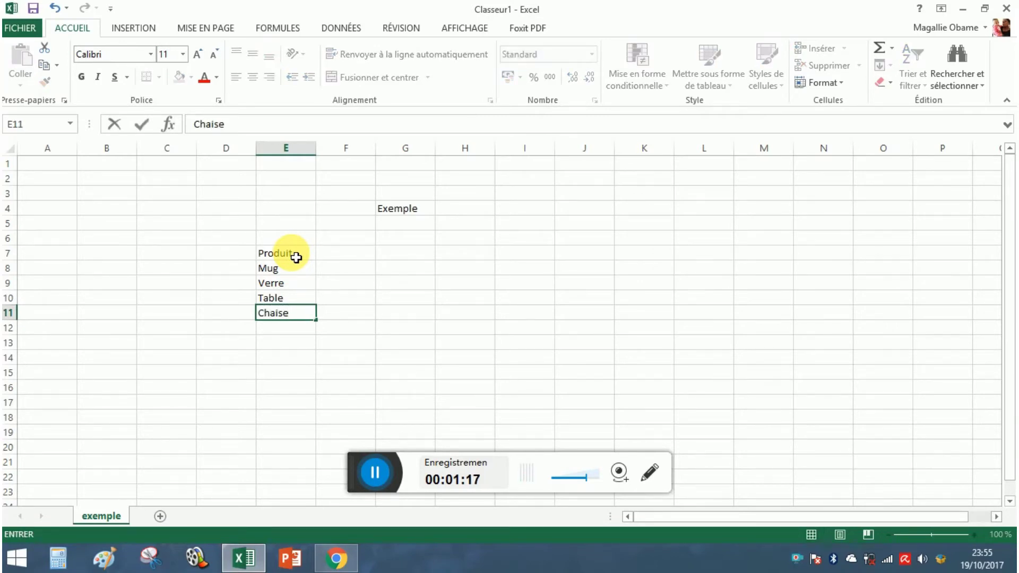
pyautogui.press('Return')
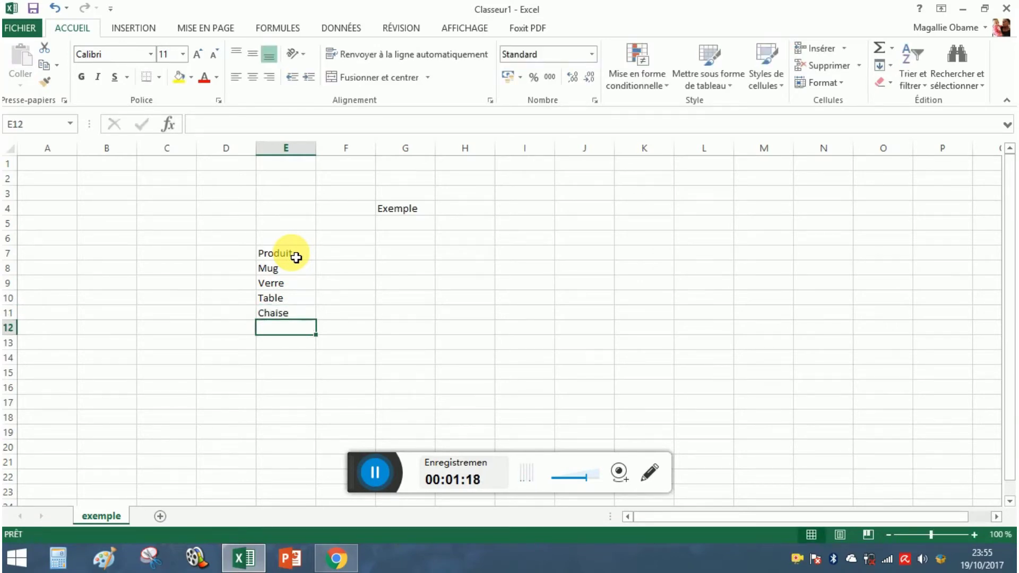
# - Enter the column heading "quantité" in cell F7, beside the Produit heading
pyautogui.click(347, 259)
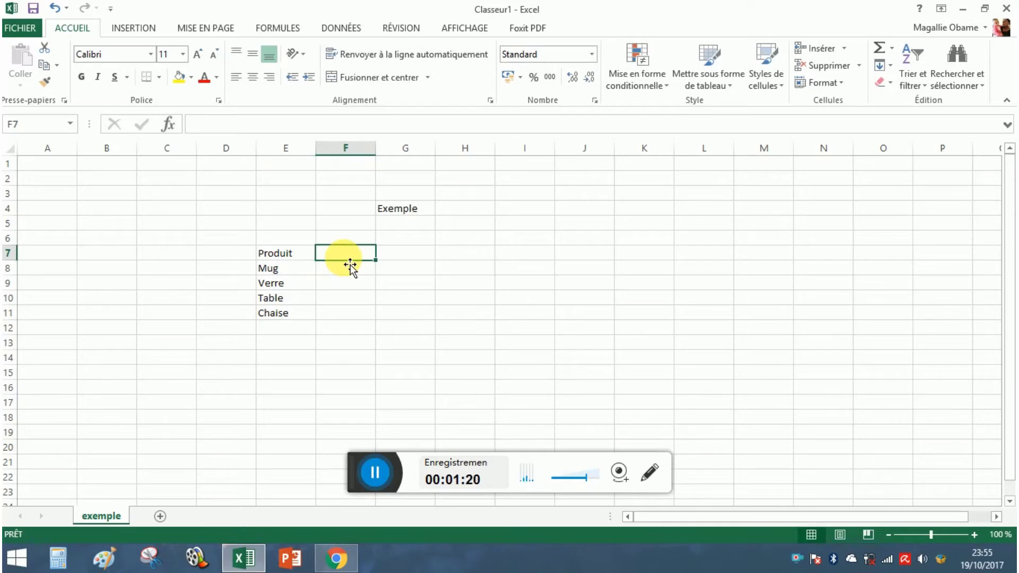
pyautogui.write('quantité')
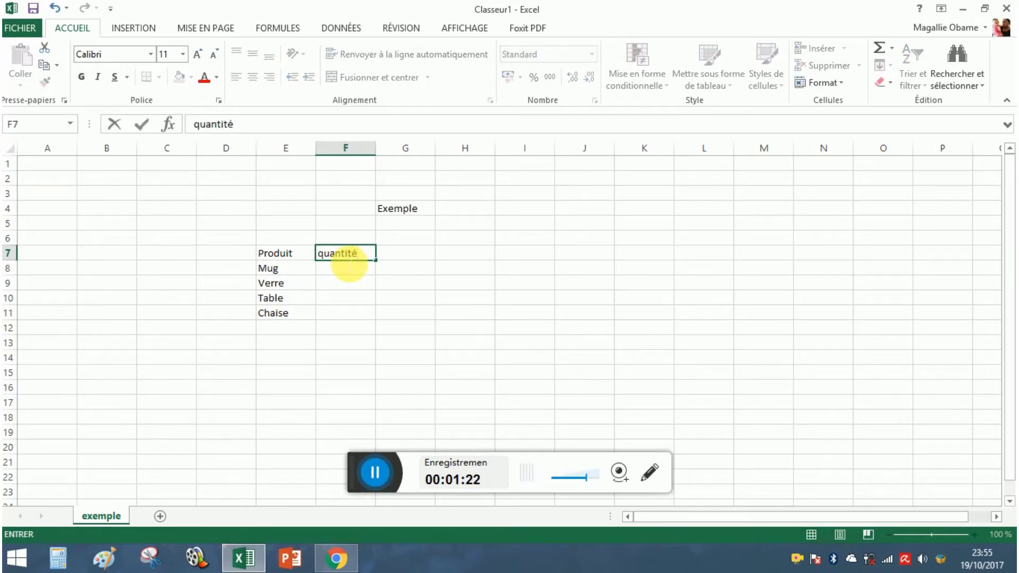
pyautogui.press('Return')
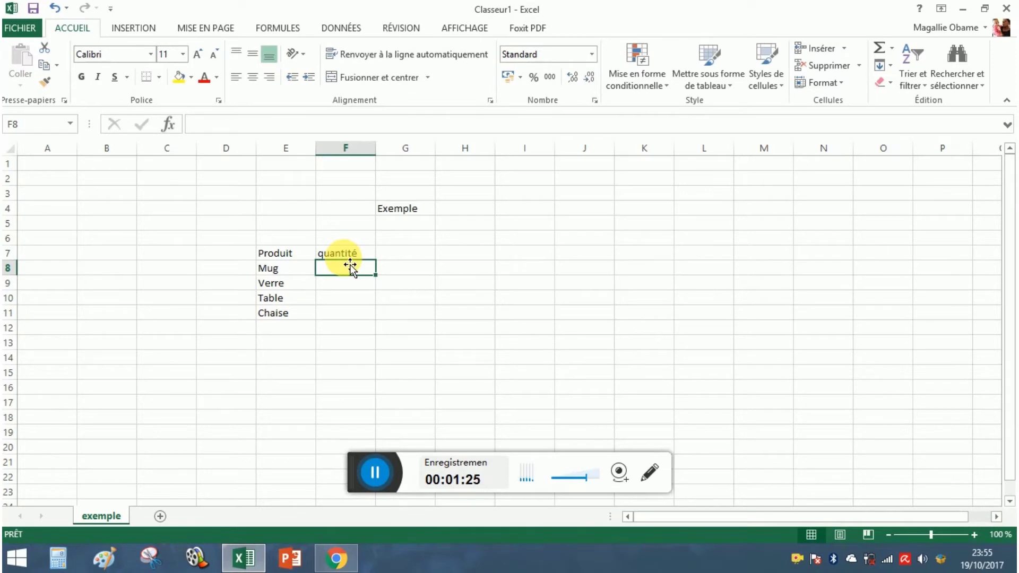
# - Fill in the quantities 4, 6, 2 and 5 for Mug, Verre, Table and Chaise in cells F8 to F11
pyautogui.write('4')
pyautogui.press('Return')
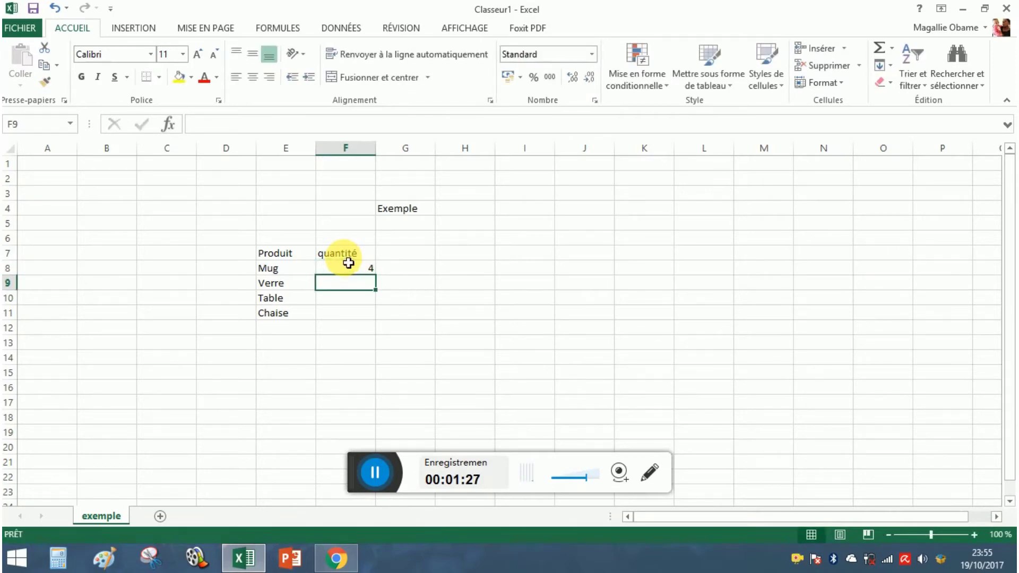
pyautogui.write('6')
pyautogui.press('Return')
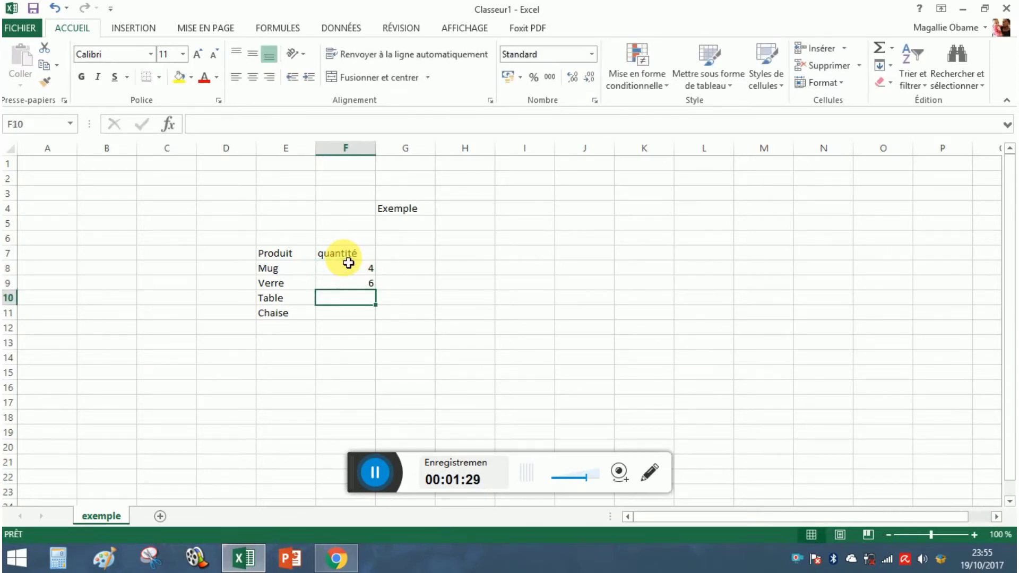
pyautogui.write('2')
pyautogui.press('Return')
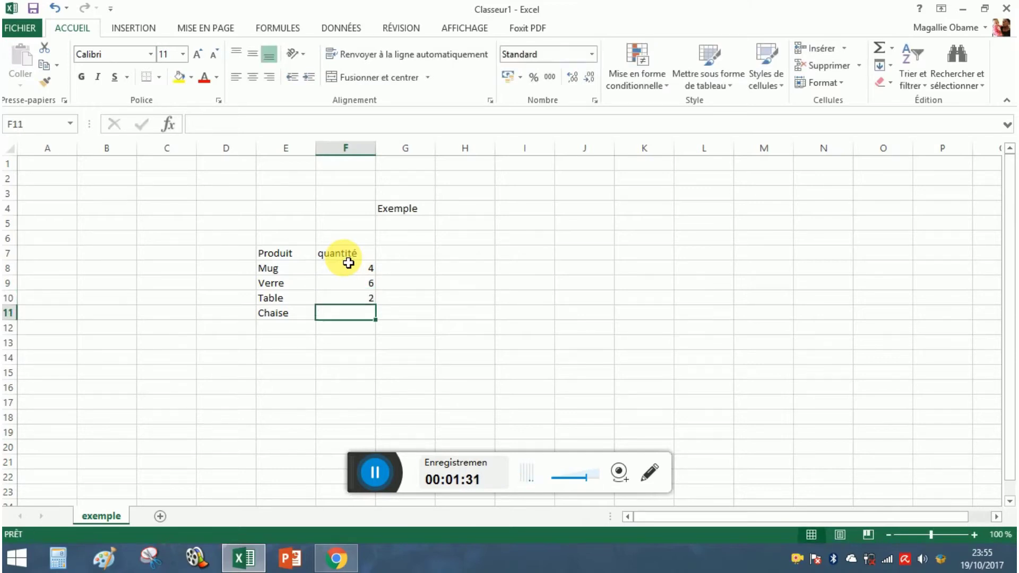
pyautogui.write('5')
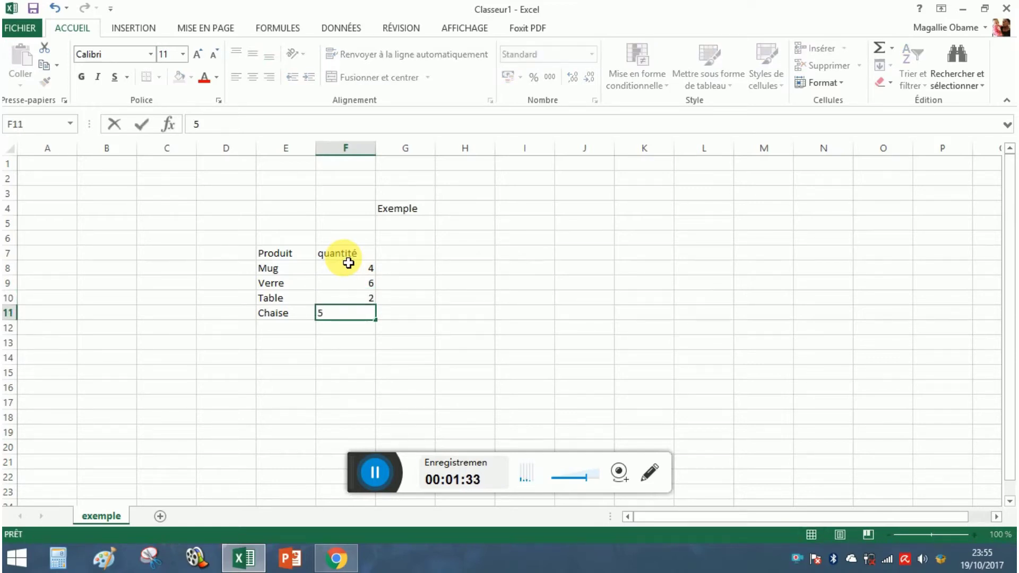
pyautogui.press('Return')
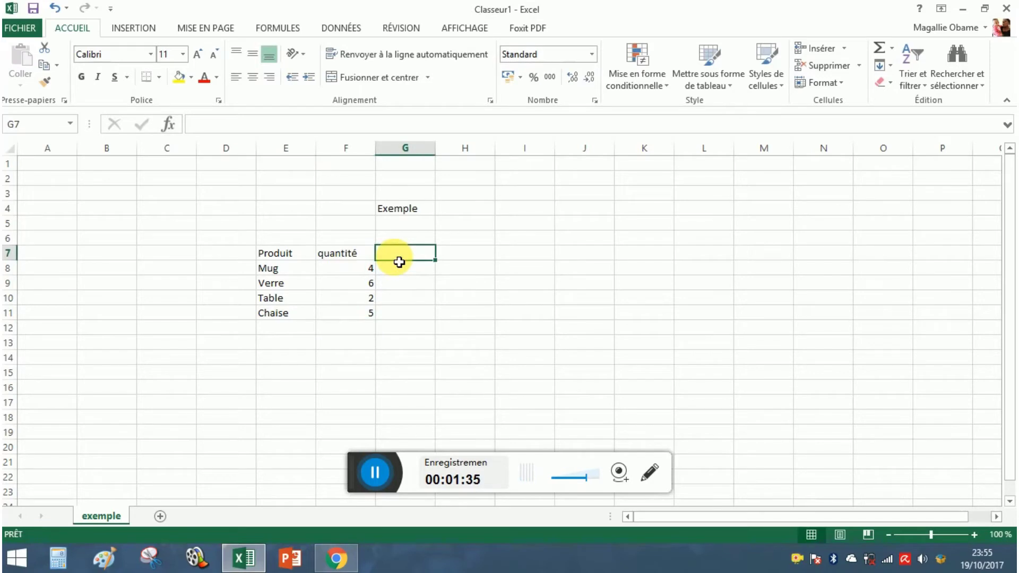
# - Enter the column heading "Prix d'achat" in cell G7, beside the quantité heading
pyautogui.write('p')
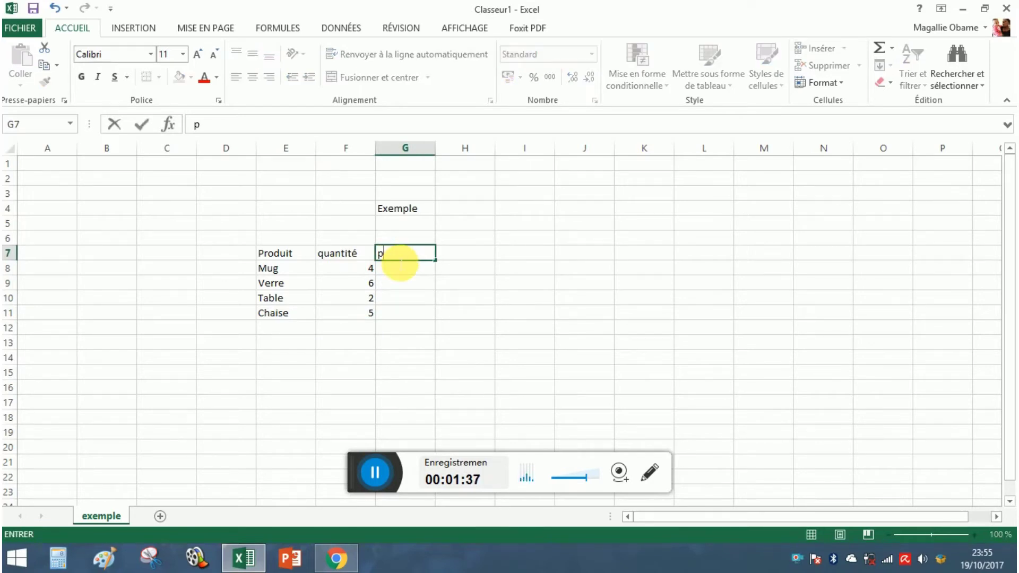
pyautogui.press('BackSpace')
pyautogui.write('Prix')
pyautogui.write("d'acha")
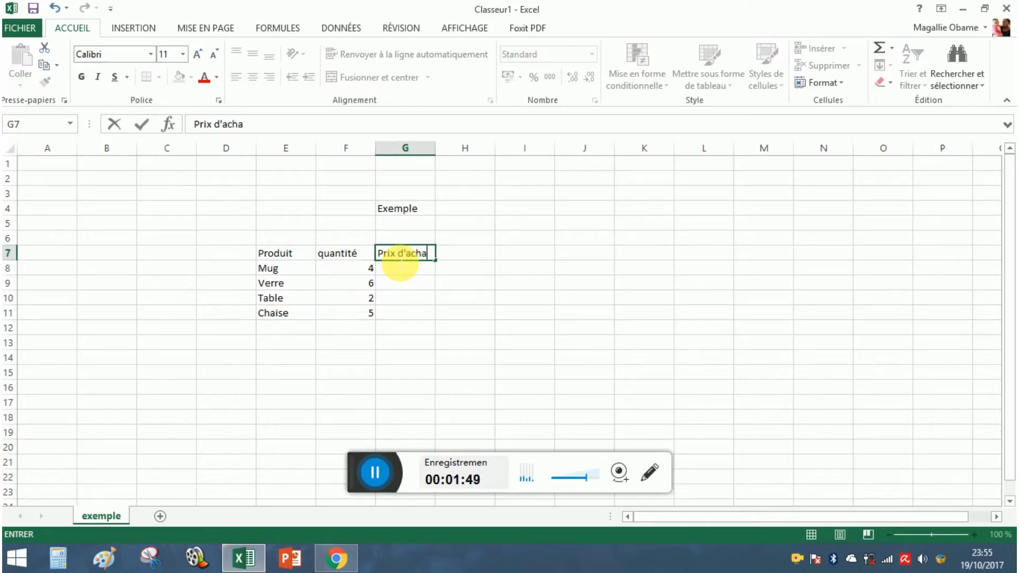
pyautogui.write('t')
pyautogui.press('Return')
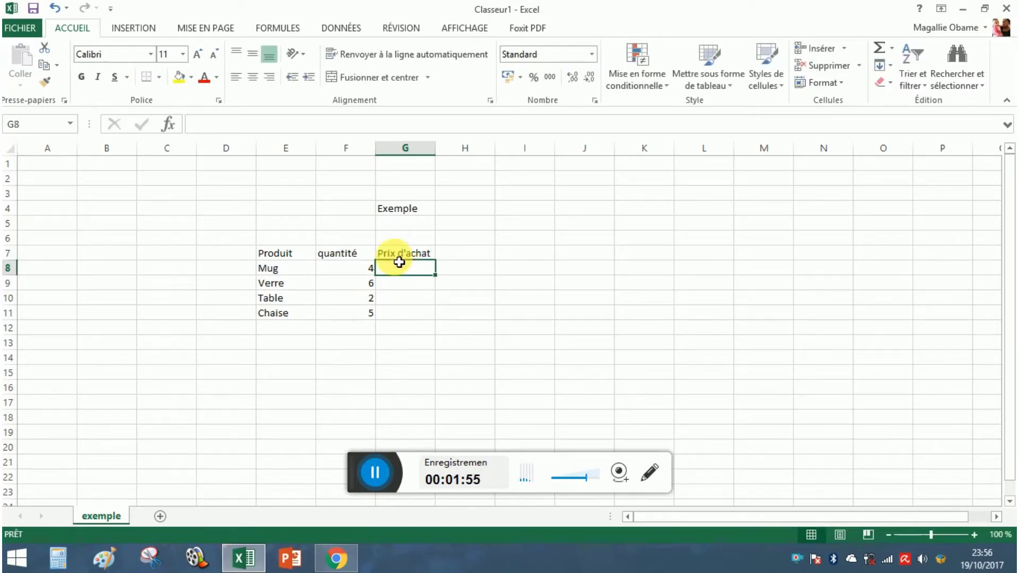
# - Fill in the purchase prices 12, 12, 40 and 50 for the four products in cells G8 to G11
pyautogui.write('12')
pyautogui.press('Return')
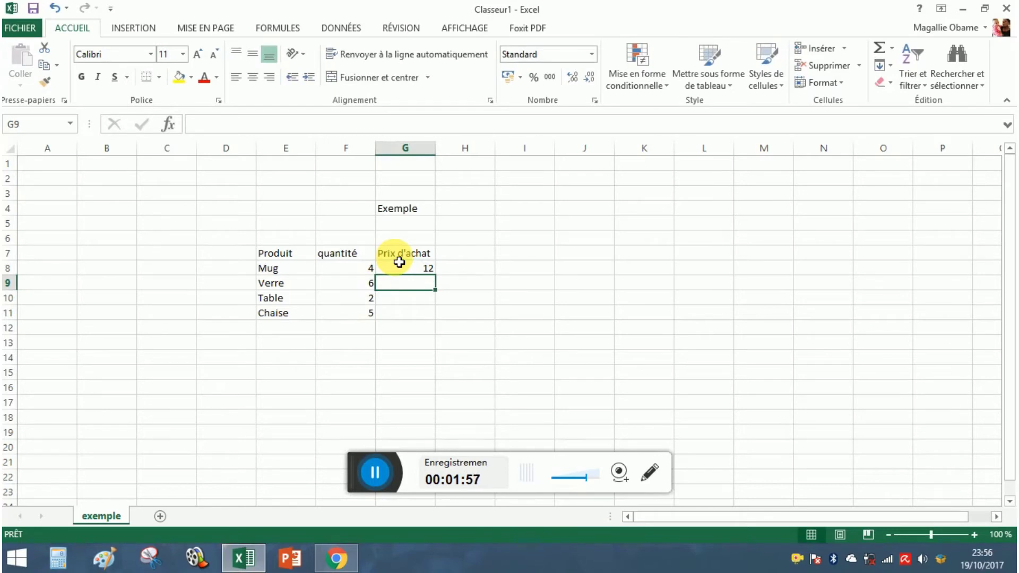
pyautogui.write('12')
pyautogui.press('Return')
pyautogui.write('40')
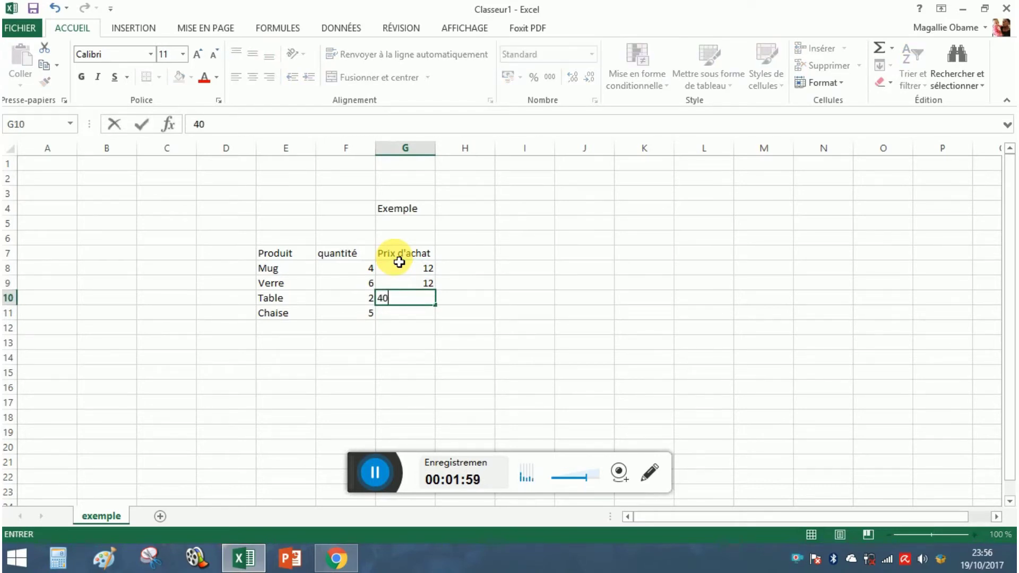
pyautogui.press('Return')
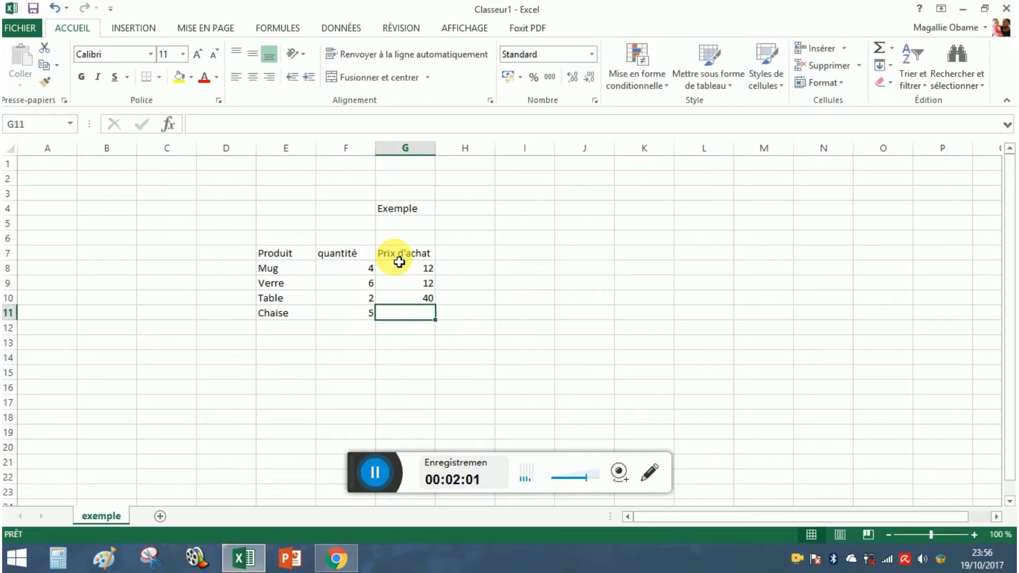
pyautogui.write('50')
pyautogui.press('Return')
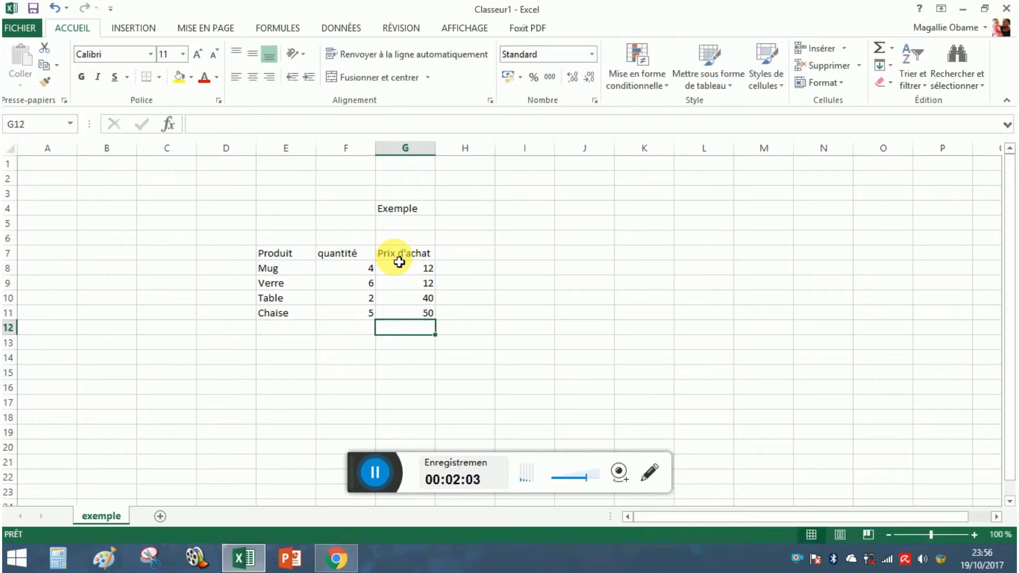
# - Enter the column heading "Prix de vente unitaire" in cell H7
pyautogui.click(474, 257)
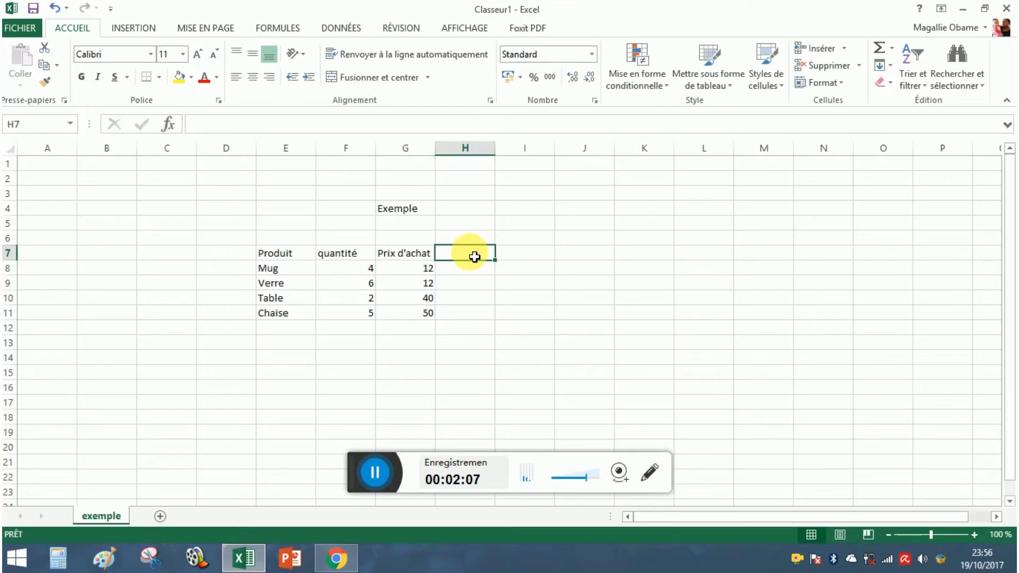
pyautogui.write('Prix ')
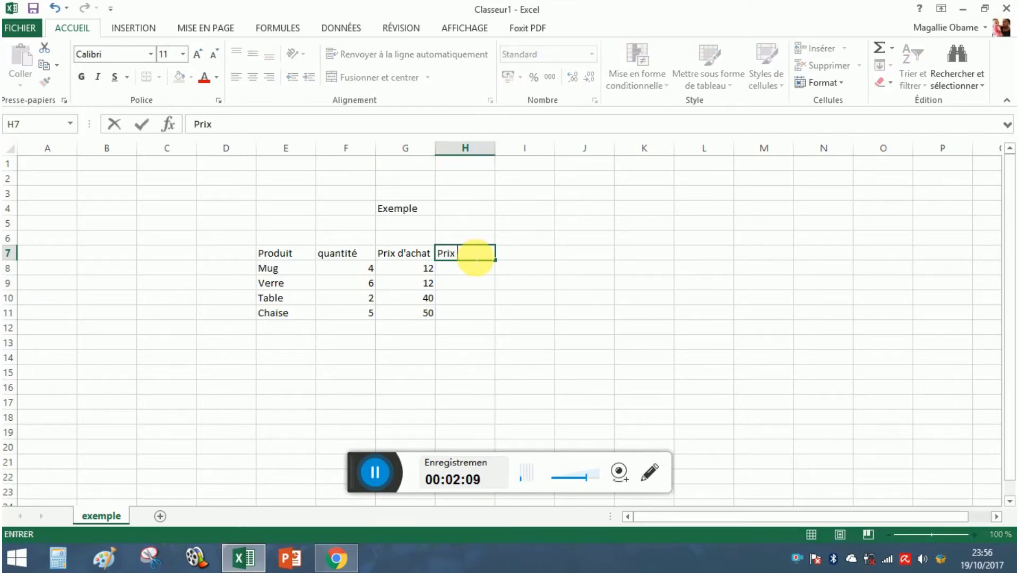
pyautogui.write('de vente ')
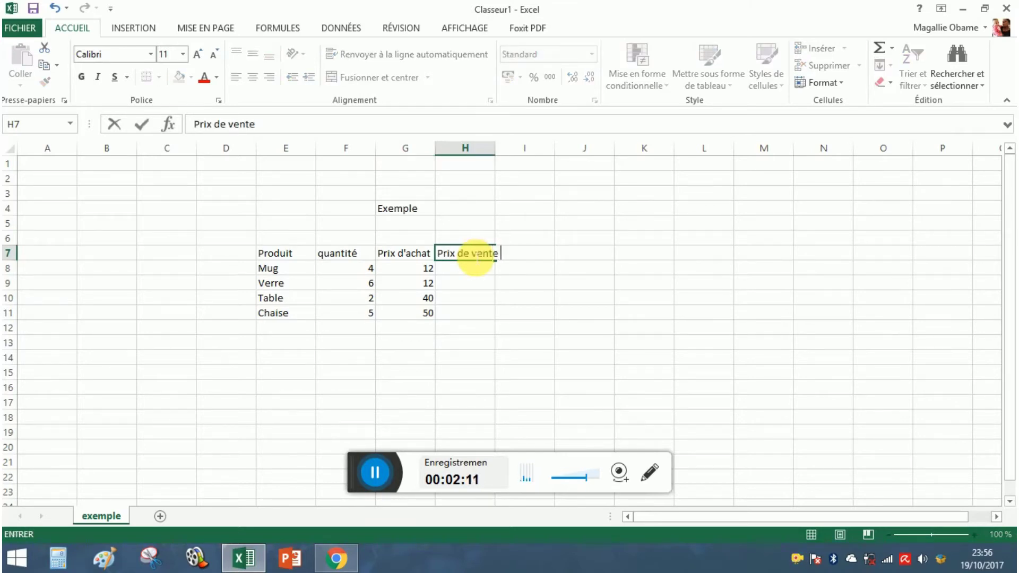
pyautogui.write('unitaire')
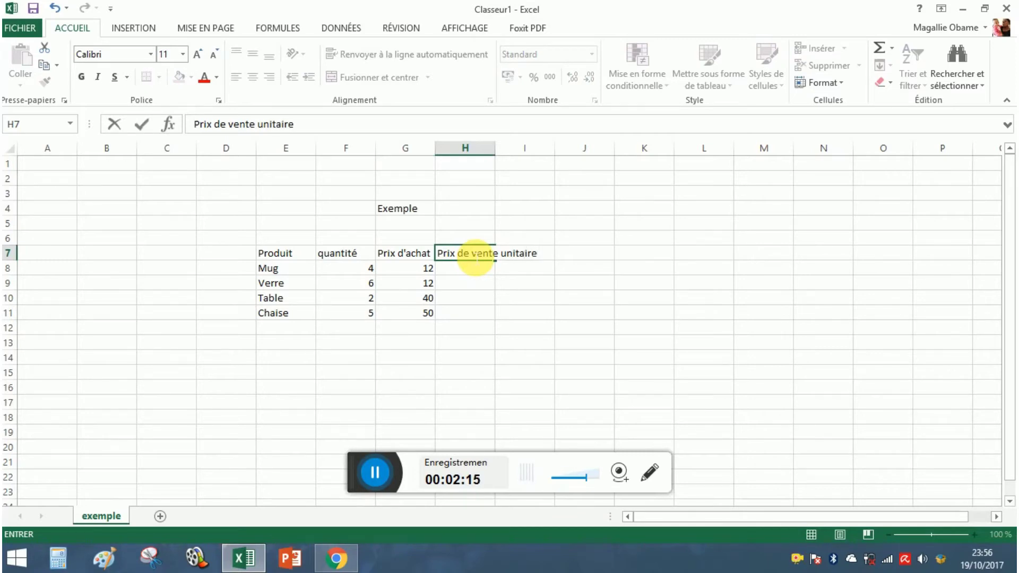
pyautogui.press('Return')
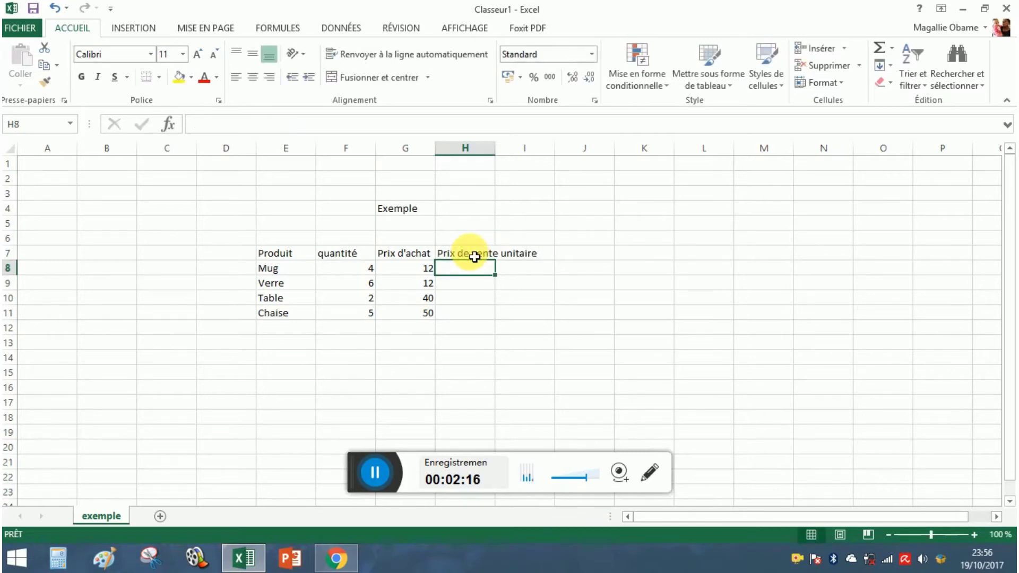
# - Fill in the unit selling prices 10, 5, 26 and 14 for the four products in cells H8 to H11
pyautogui.write('10')
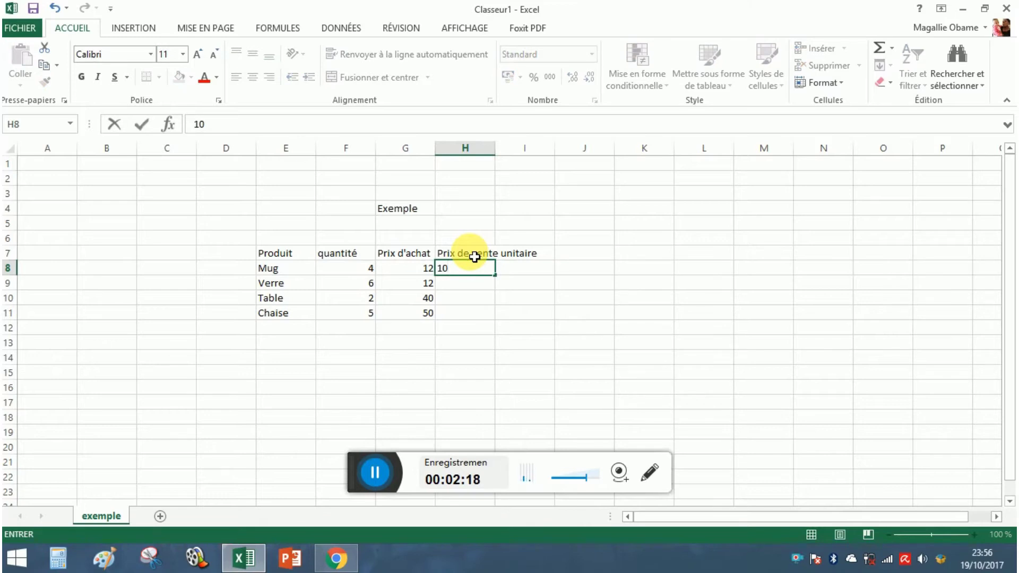
pyautogui.press('Return')
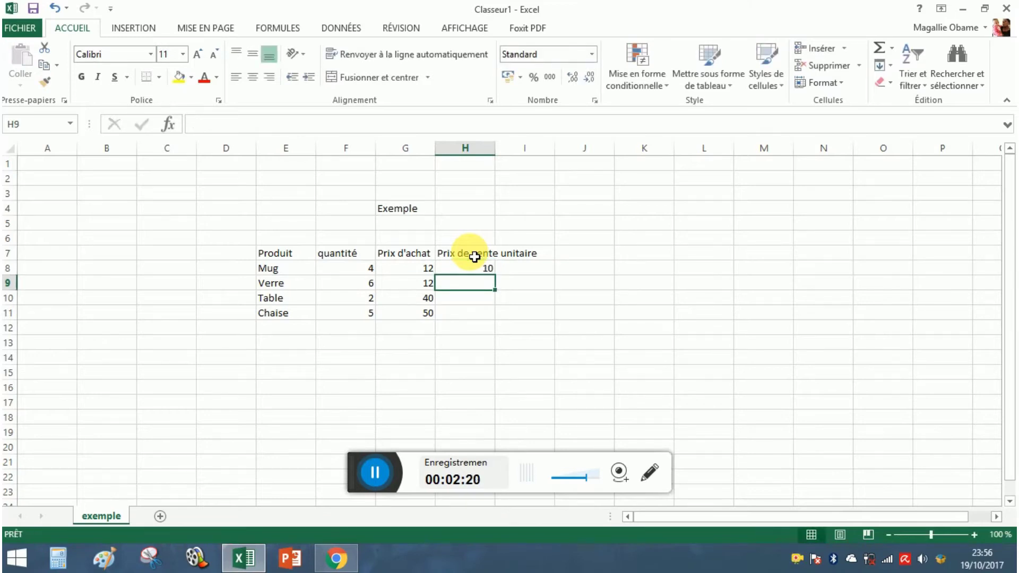
pyautogui.write('5')
pyautogui.press('Return')
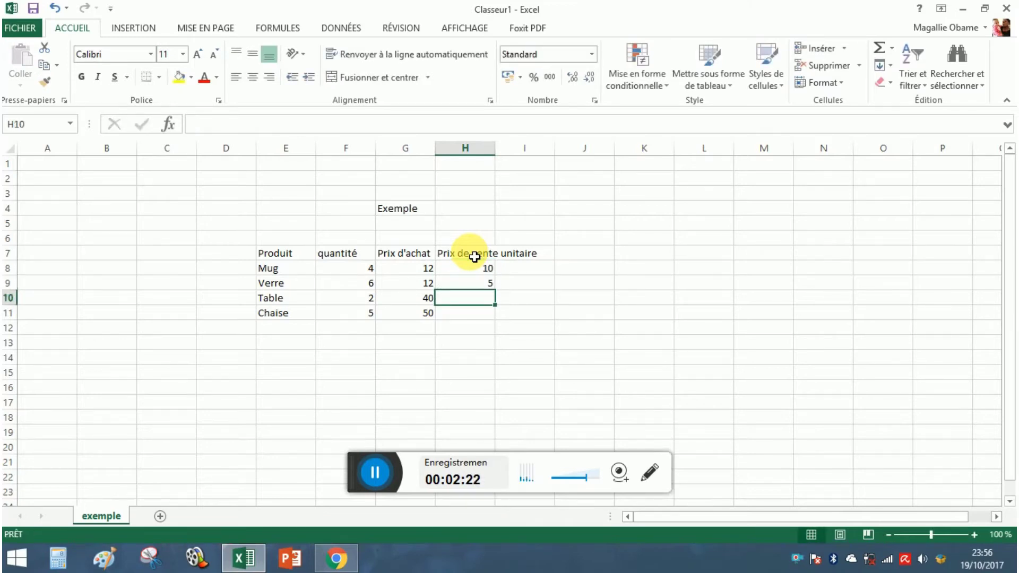
pyautogui.write('26')
pyautogui.press('Return')
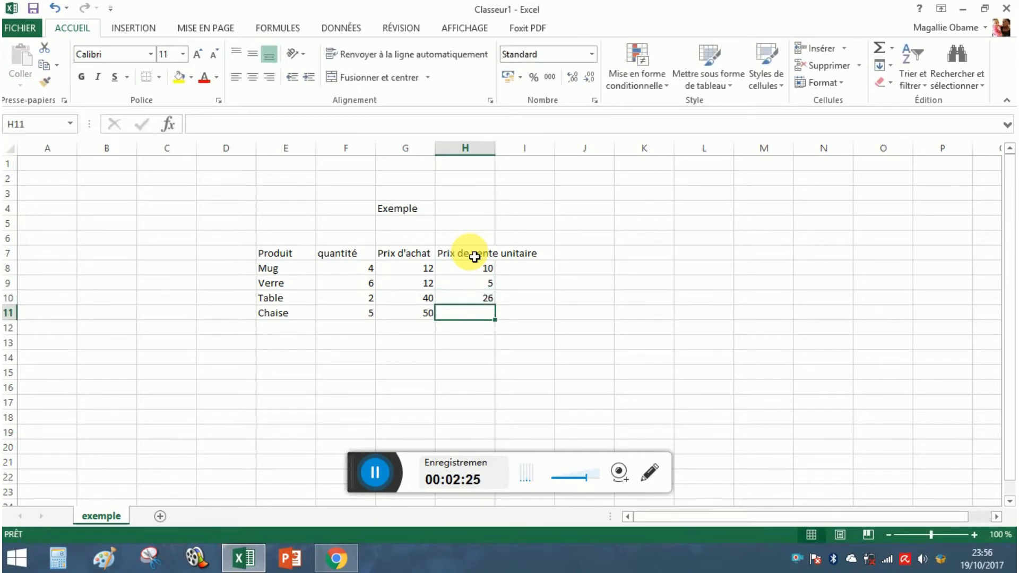
pyautogui.write('14')
pyautogui.press('Return')
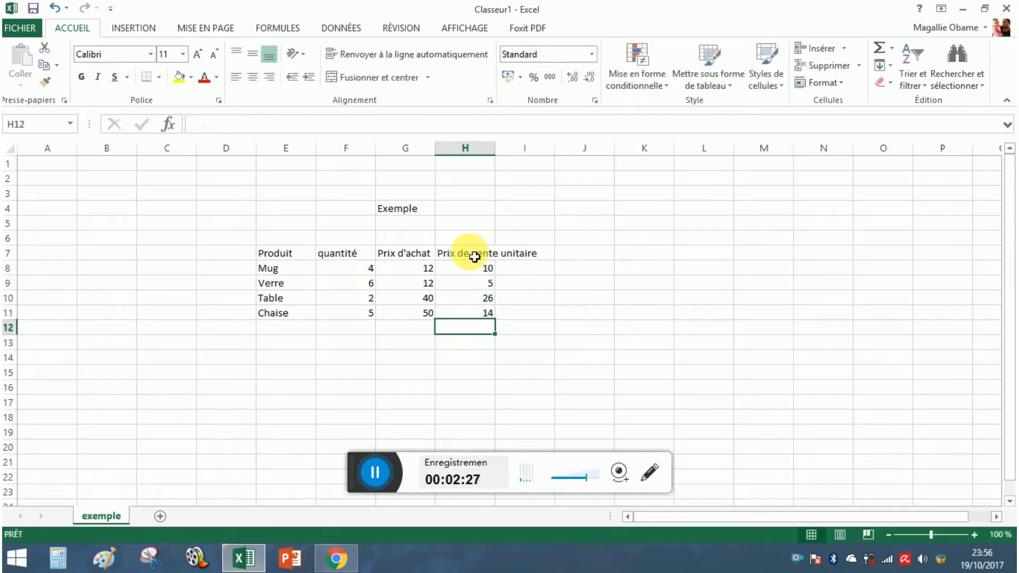
# - Enter the column heading "Chiffre d'affaire" in cell I7
pyautogui.click(540, 256)
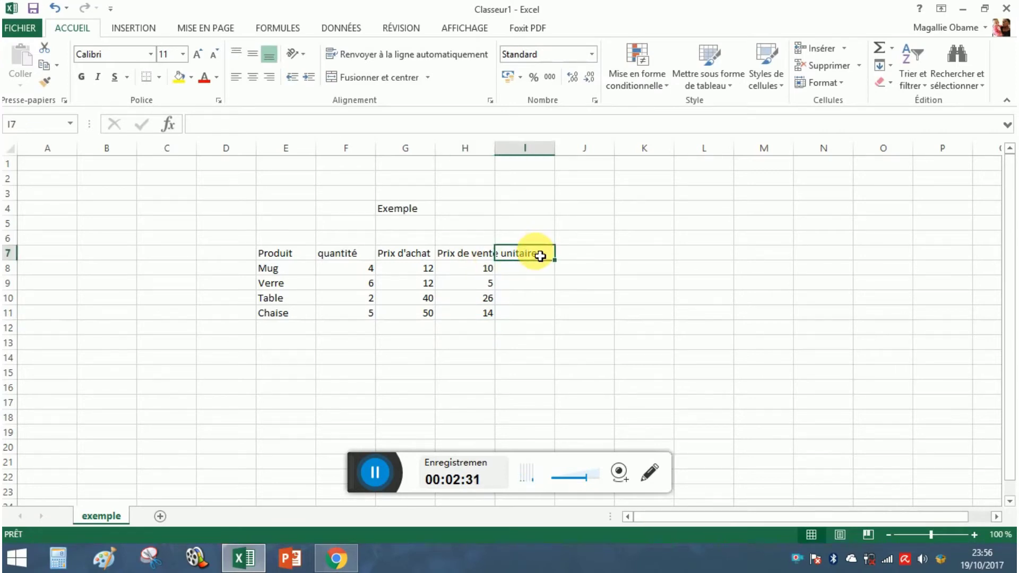
pyautogui.write('C')
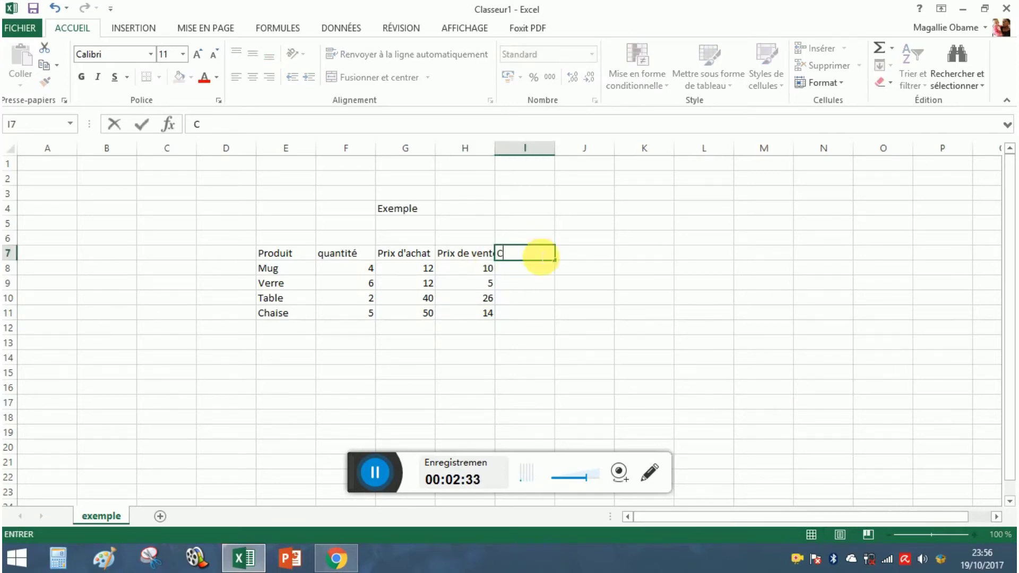
pyautogui.write('hiffre')
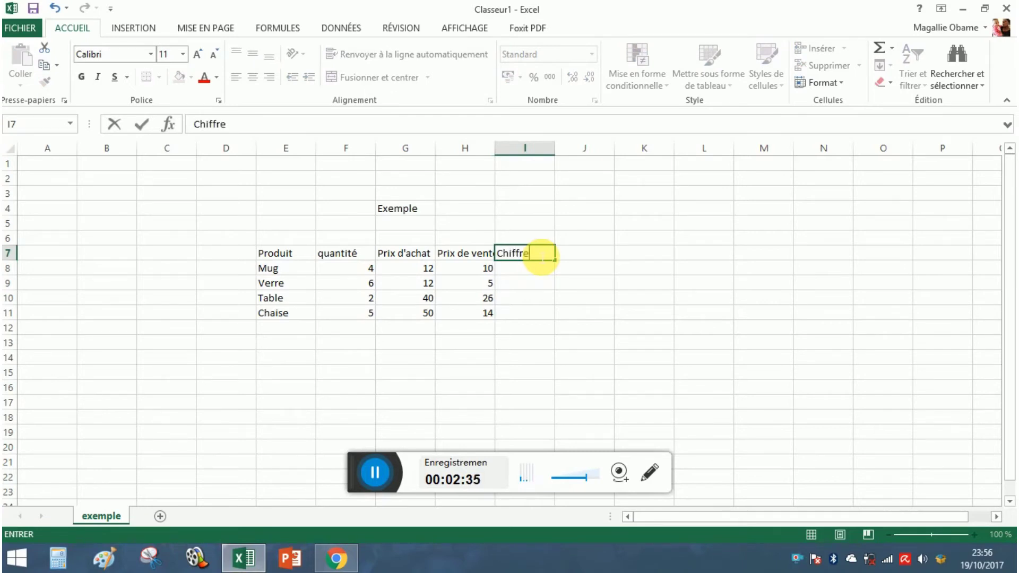
pyautogui.write(" d'aff")
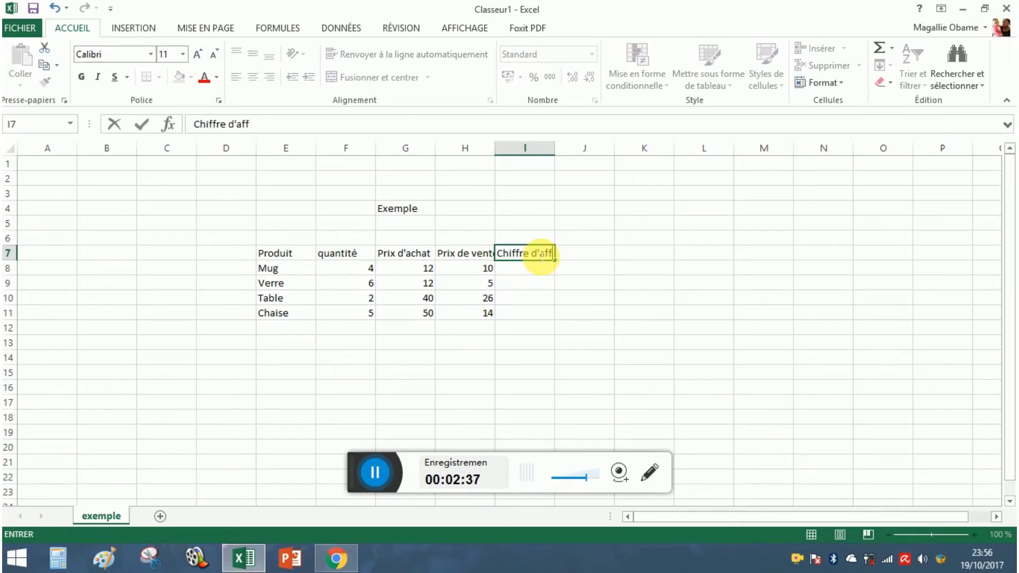
pyautogui.write('aire')
pyautogui.press('Return')
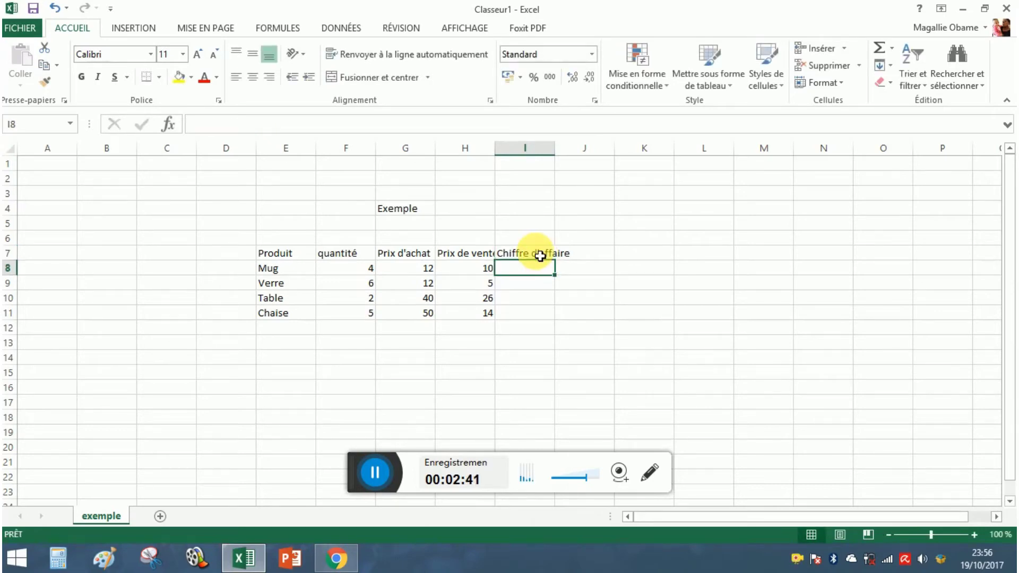
# - Enter the column heading "Bénéfice" in cell J7, beside the Chiffre d'affaire heading
pyautogui.click(582, 258)
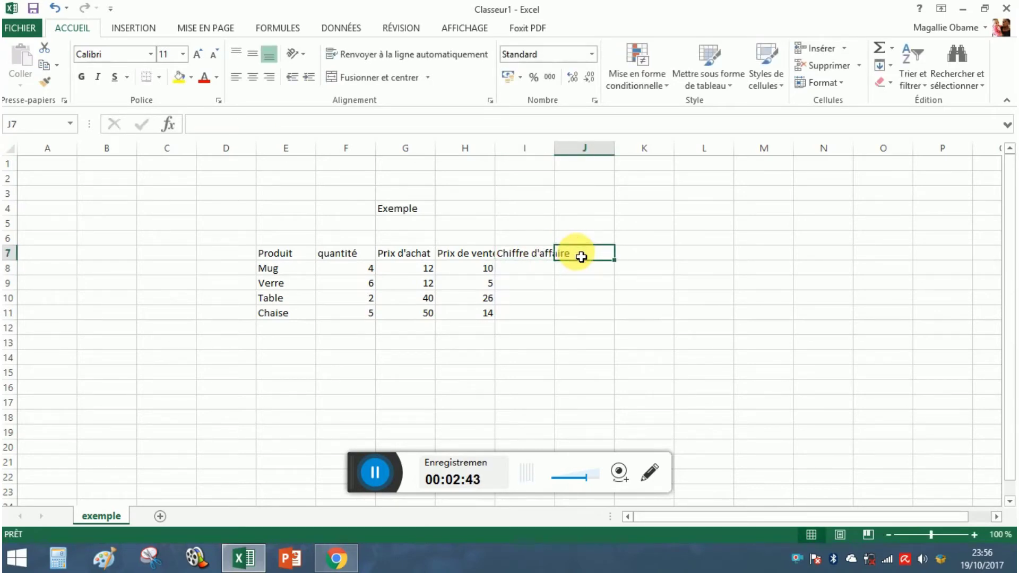
pyautogui.write('B')
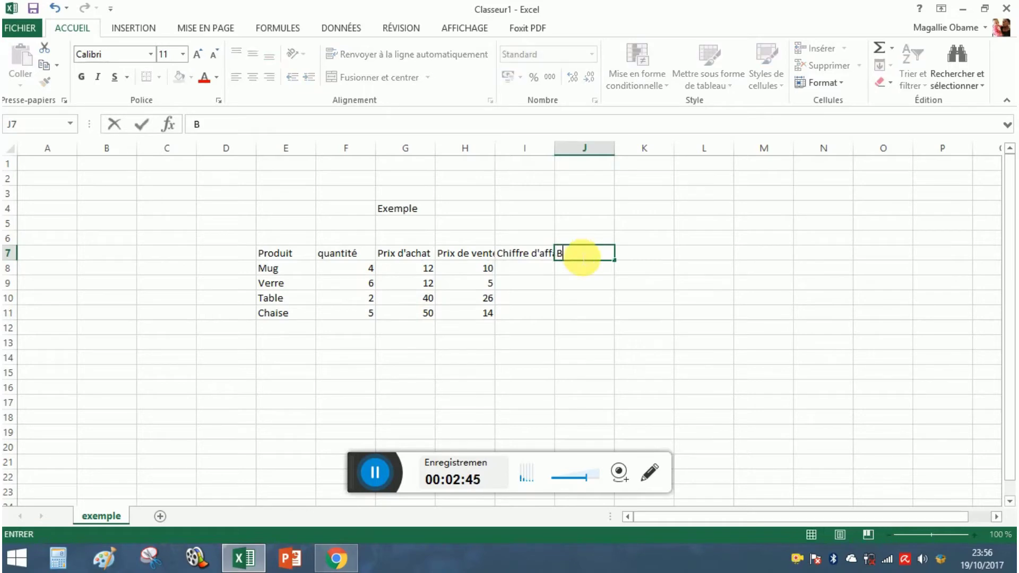
pyautogui.write('énéfice')
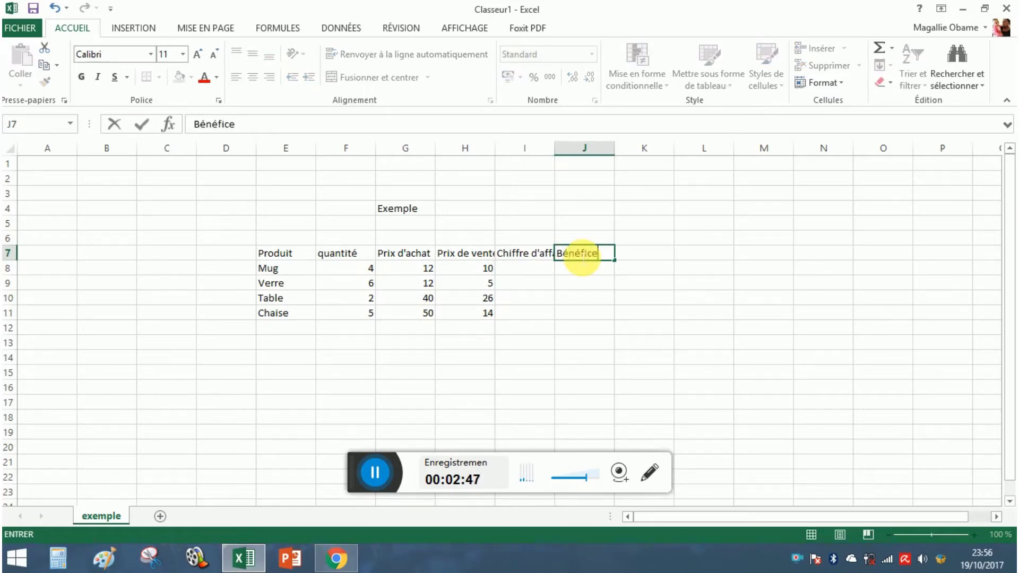
pyautogui.write(' de')
pyautogui.press('BackSpace')
pyautogui.press('BackSpace')
pyautogui.press('Return')
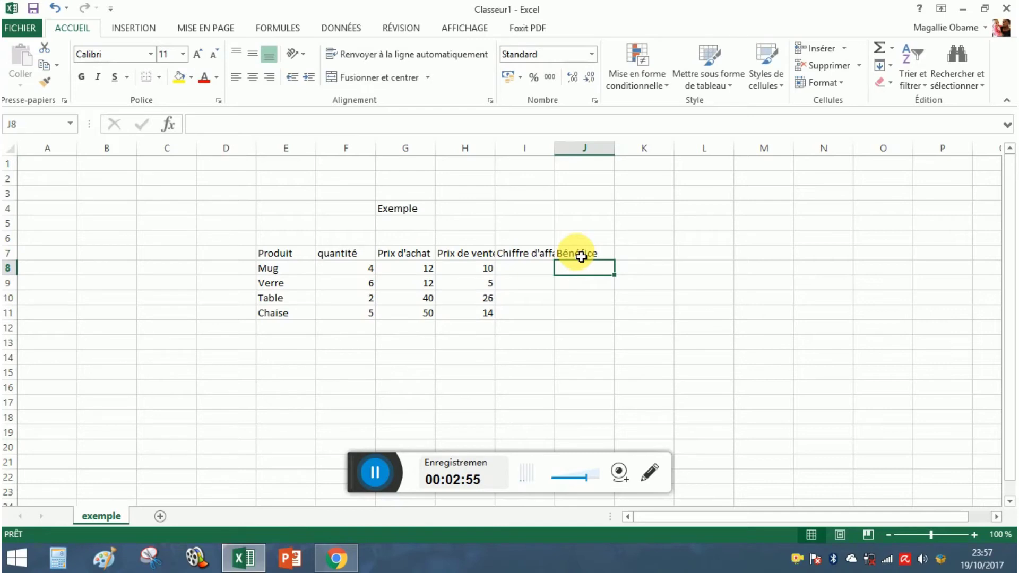
pyautogui.click(640, 259)
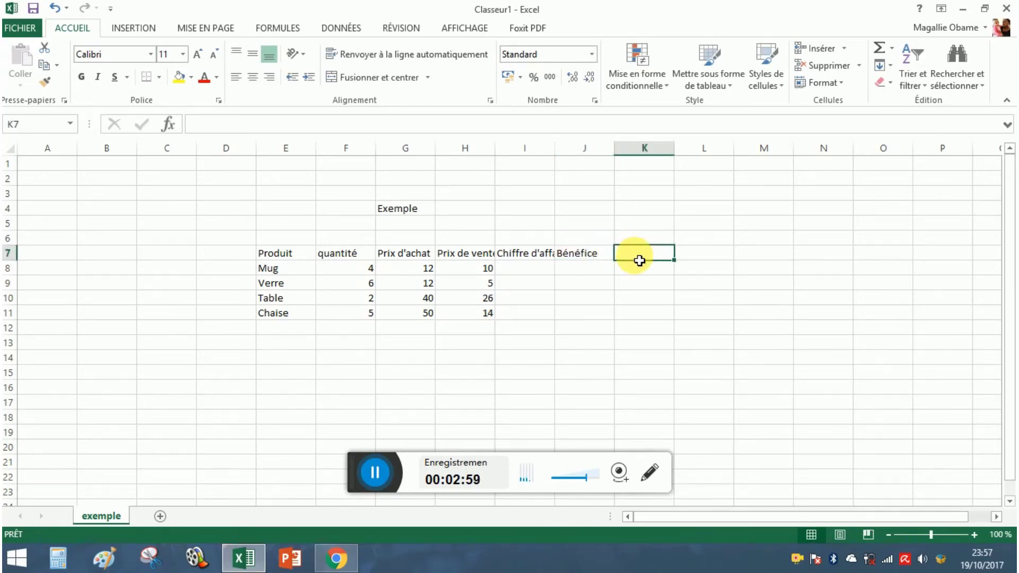
pyautogui.write('B')
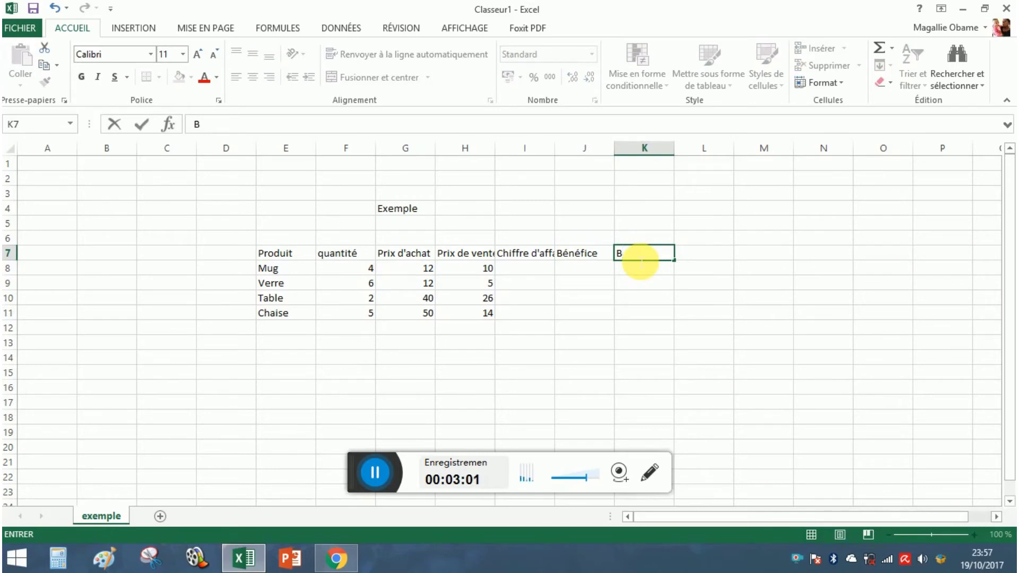
pyautogui.press('BackSpace')
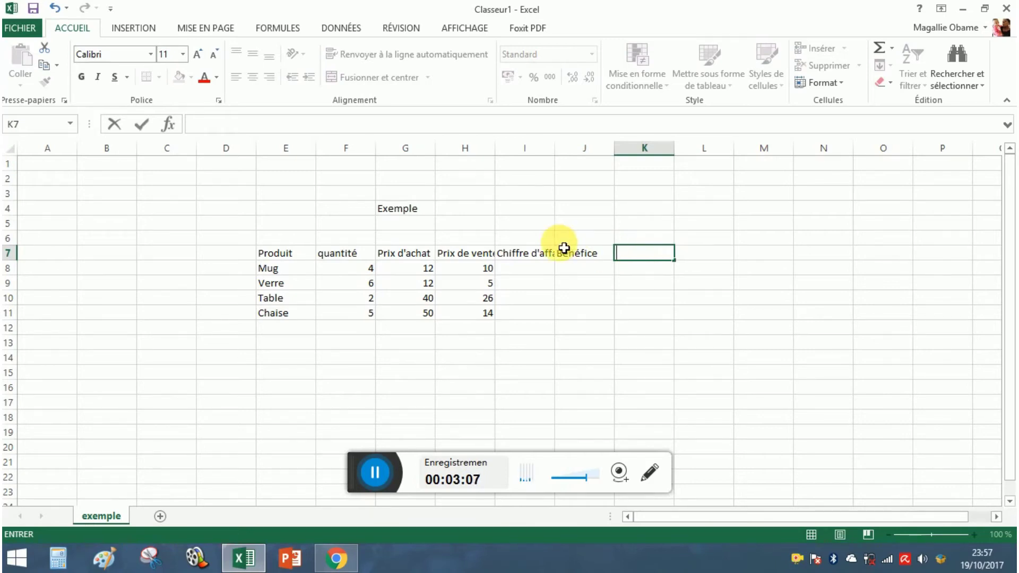
# - Set the font size of the title "Exemple" in cell G4 to 20
pyautogui.click(407, 210)
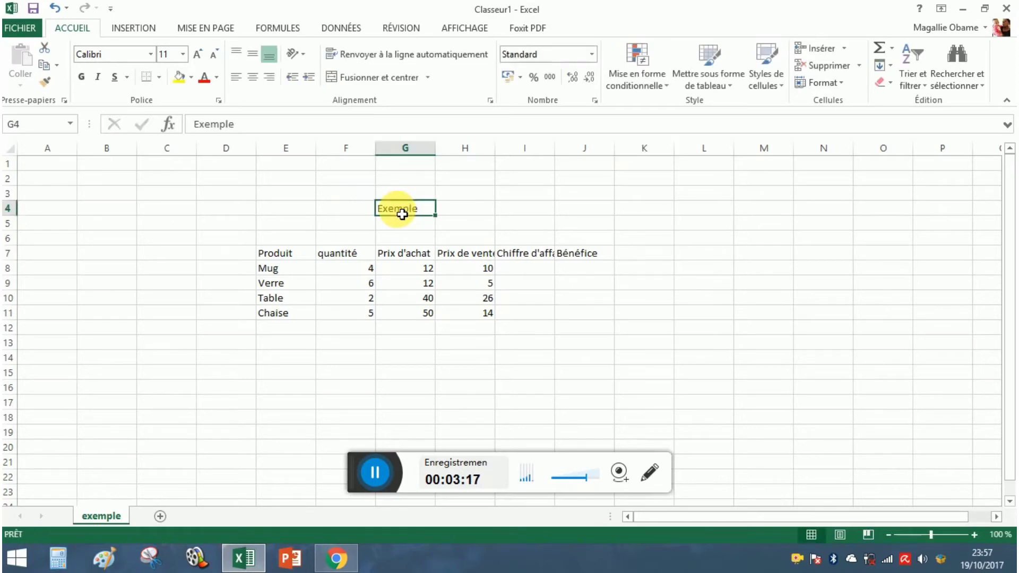
pyautogui.click(184, 58)
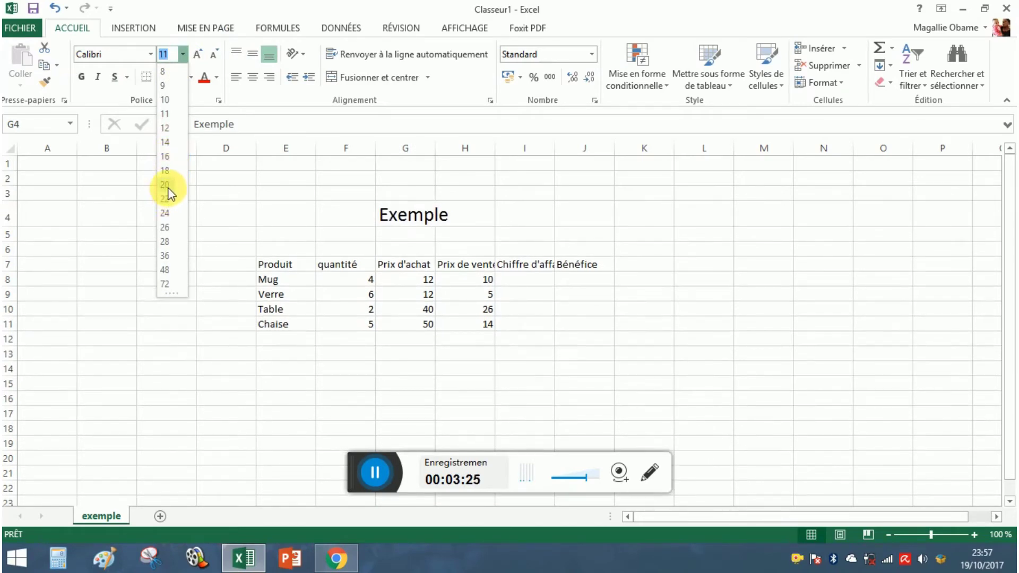
pyautogui.click(168, 185)
# - Merge and center the title "Exemple" across cells F4 to H4 and align it vertically to the middle
pyautogui.click(356, 218)
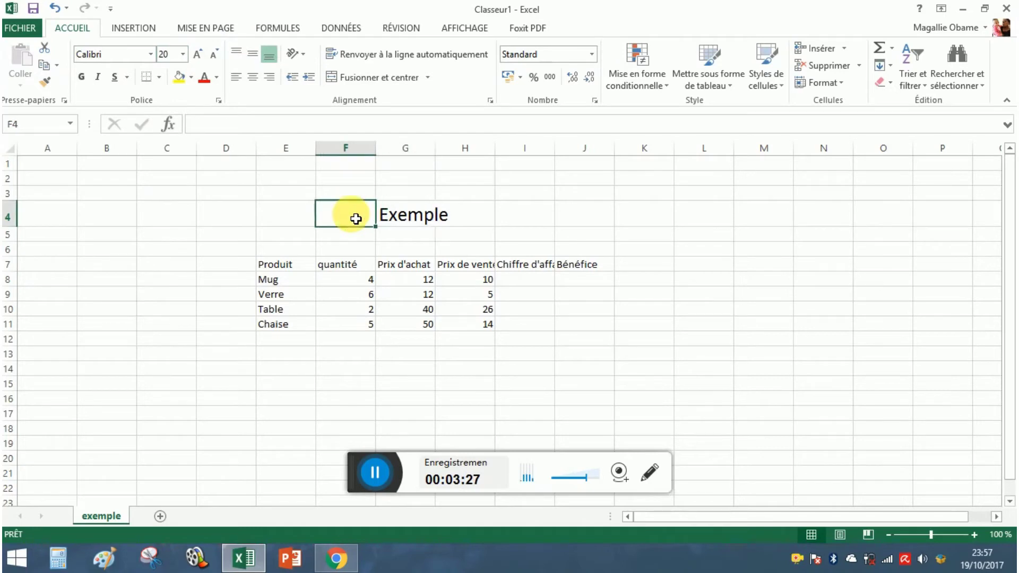
pyautogui.moveTo(356, 219); pyautogui.dragTo(453, 218)
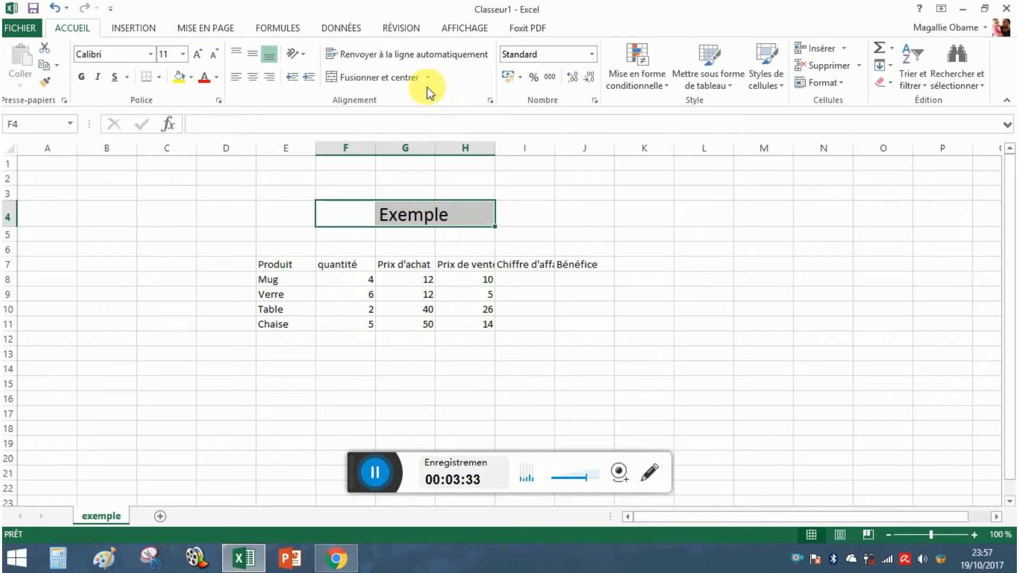
pyautogui.click(411, 78)
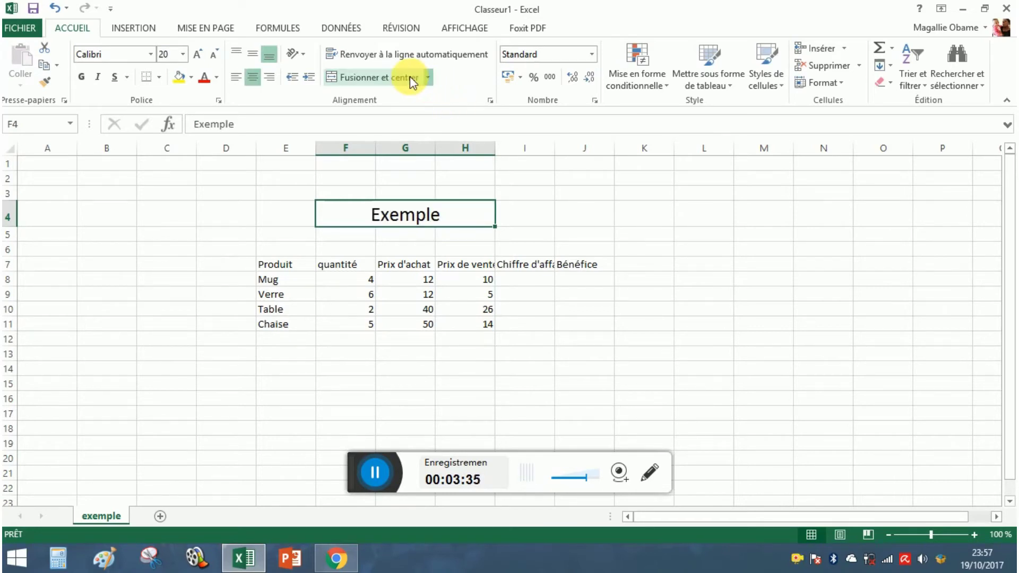
pyautogui.click(252, 51)
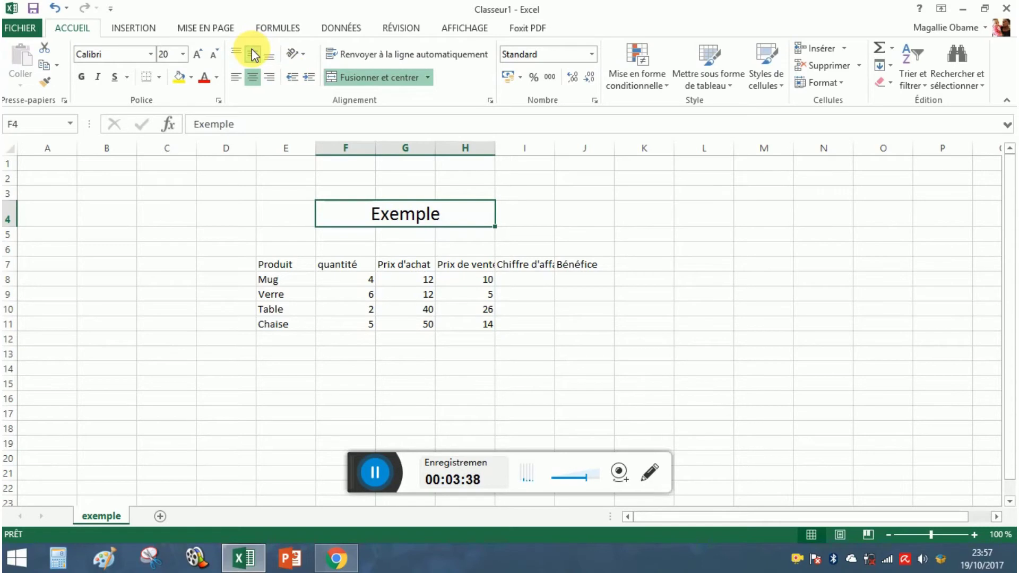
# - Color the title "Exemple" red and give its merged cell outside borders (Bordures extérieures)
pyautogui.click(205, 78)
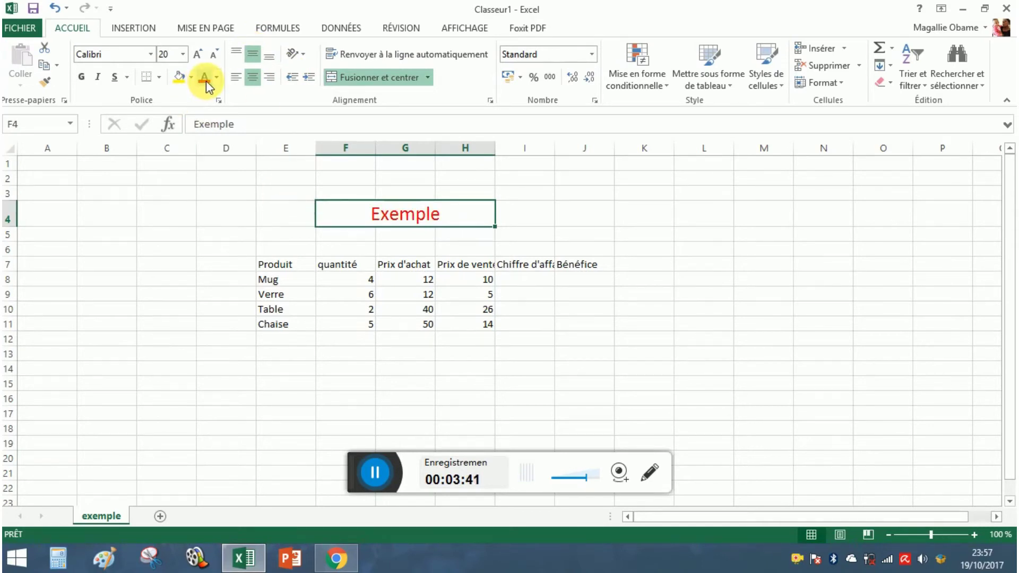
pyautogui.click(160, 78)
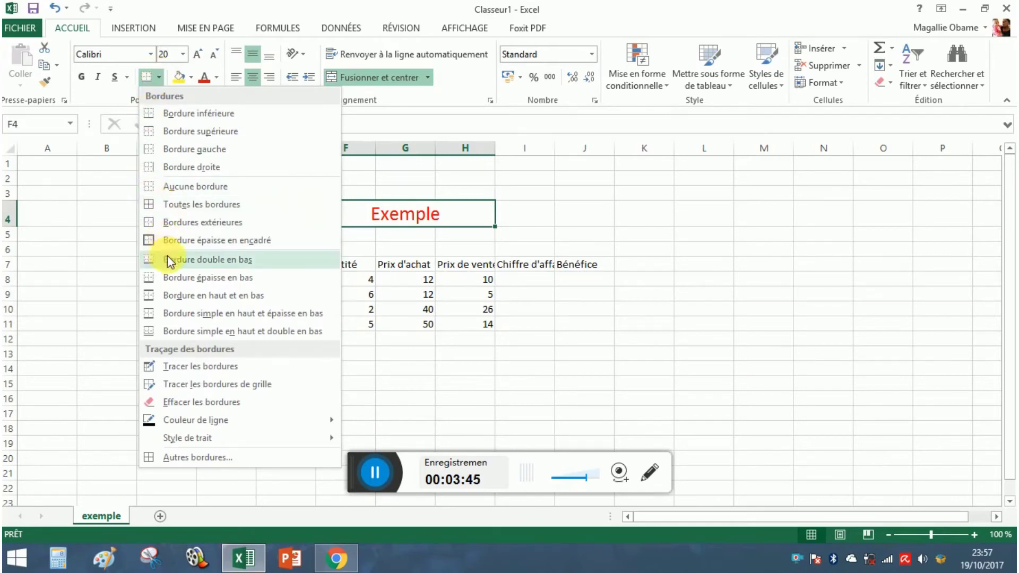
pyautogui.click(181, 225)
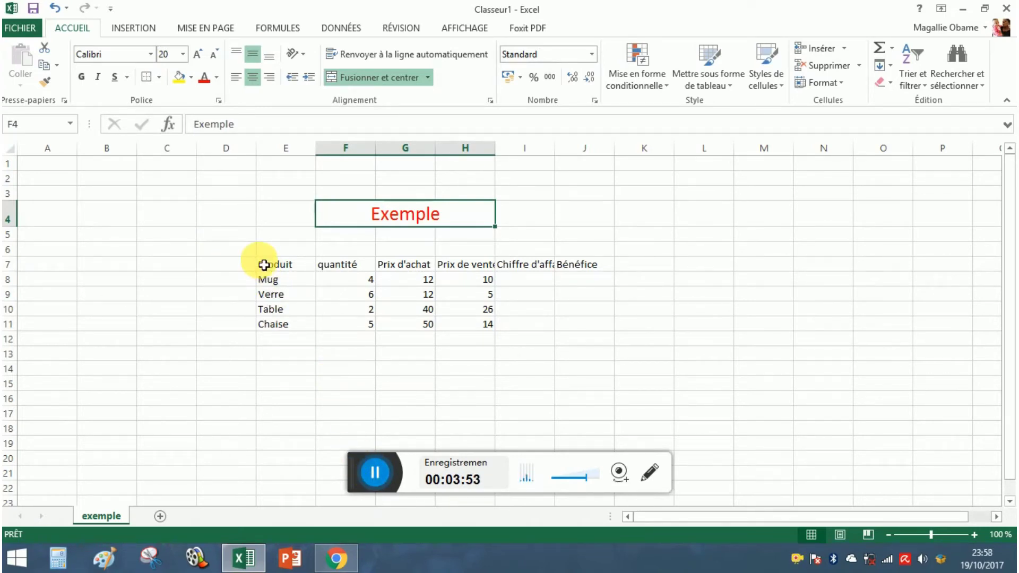
# - Apply all borders (Toutes les bordures) and outside borders (Bordures extérieures) to the product table in E7:J11
pyautogui.moveTo(264, 265); pyautogui.dragTo(348, 294)
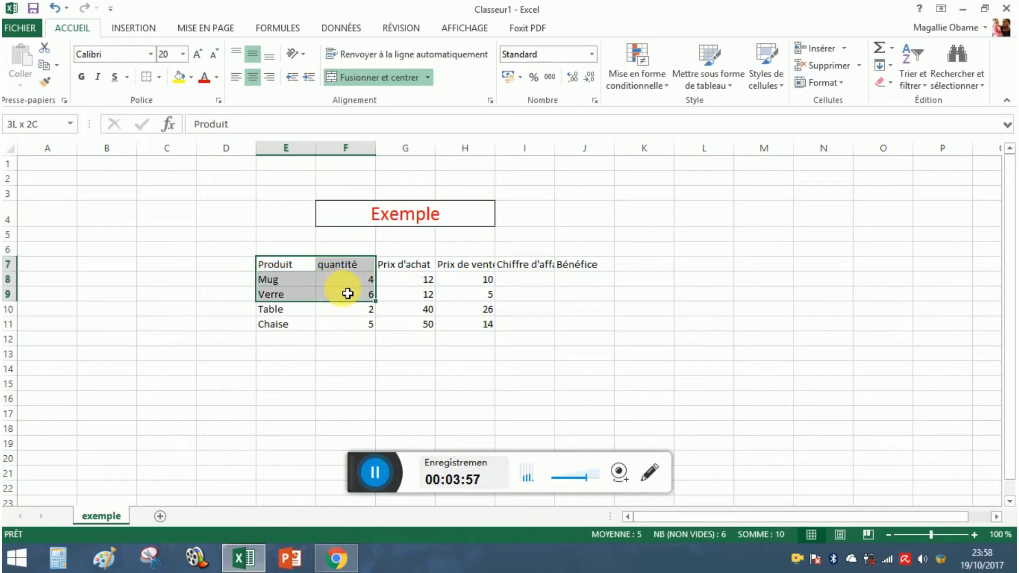
pyautogui.click(402, 293)
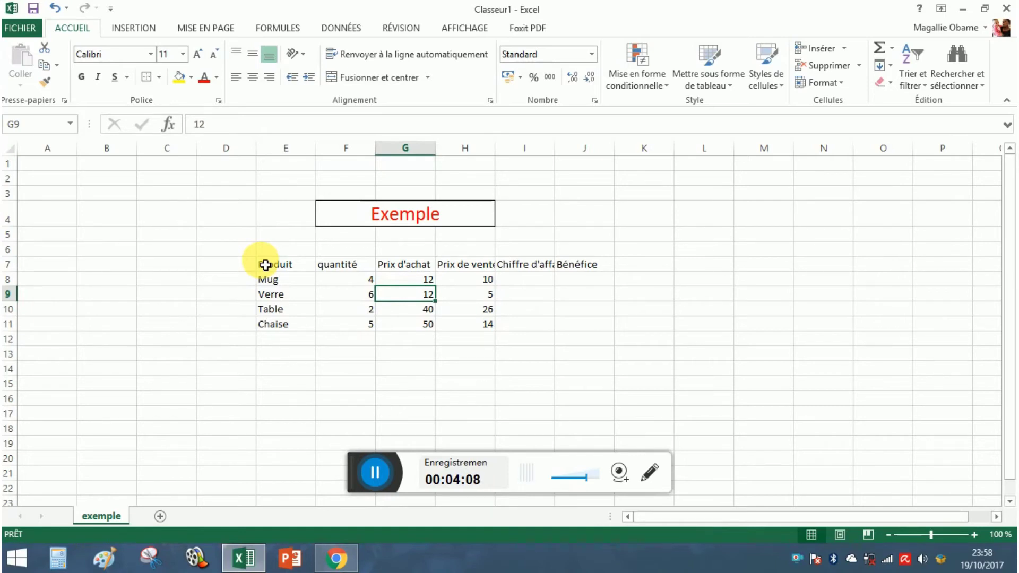
pyautogui.moveTo(266, 265); pyautogui.dragTo(582, 338)
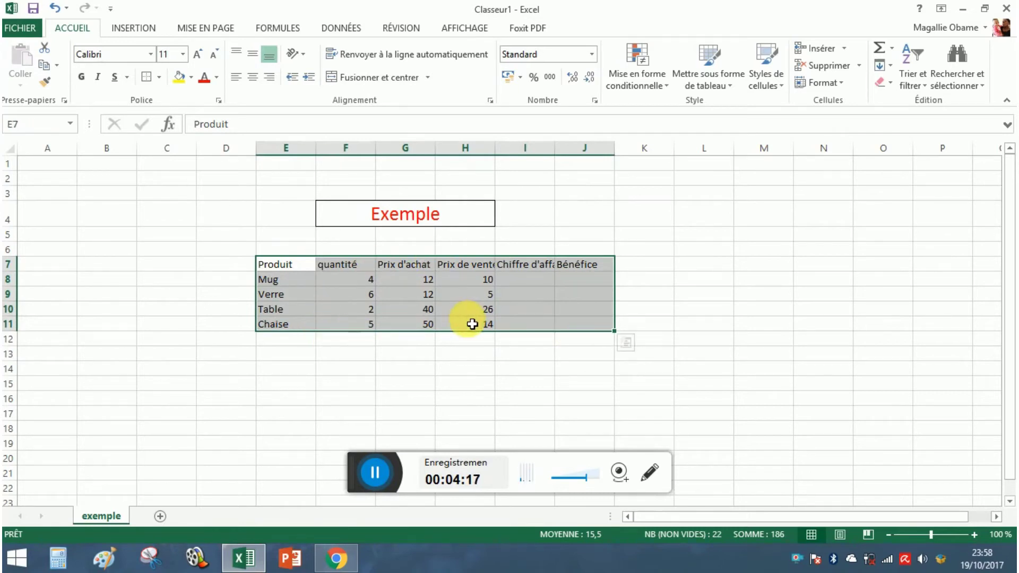
pyautogui.click(160, 78)
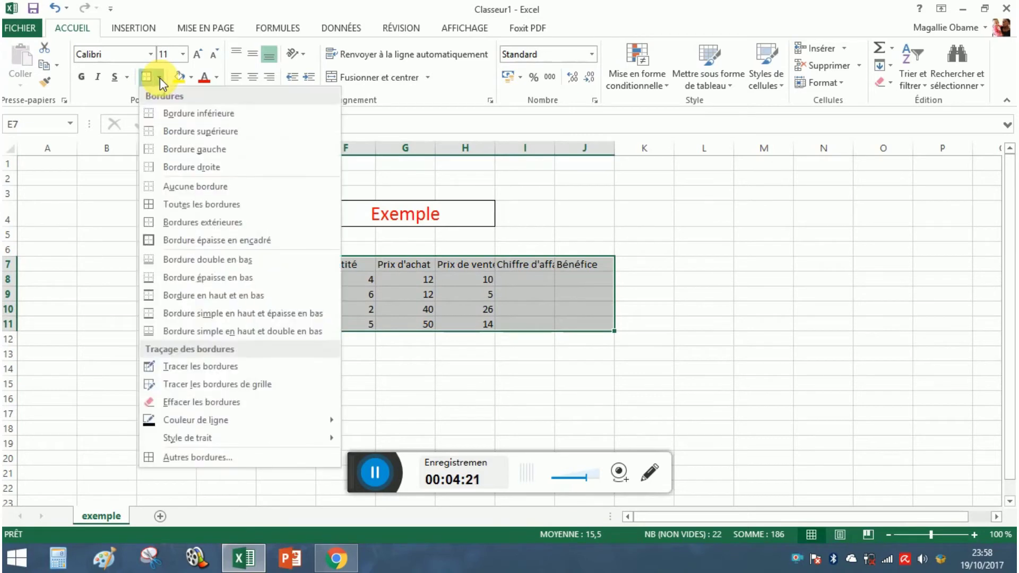
pyautogui.click(171, 205)
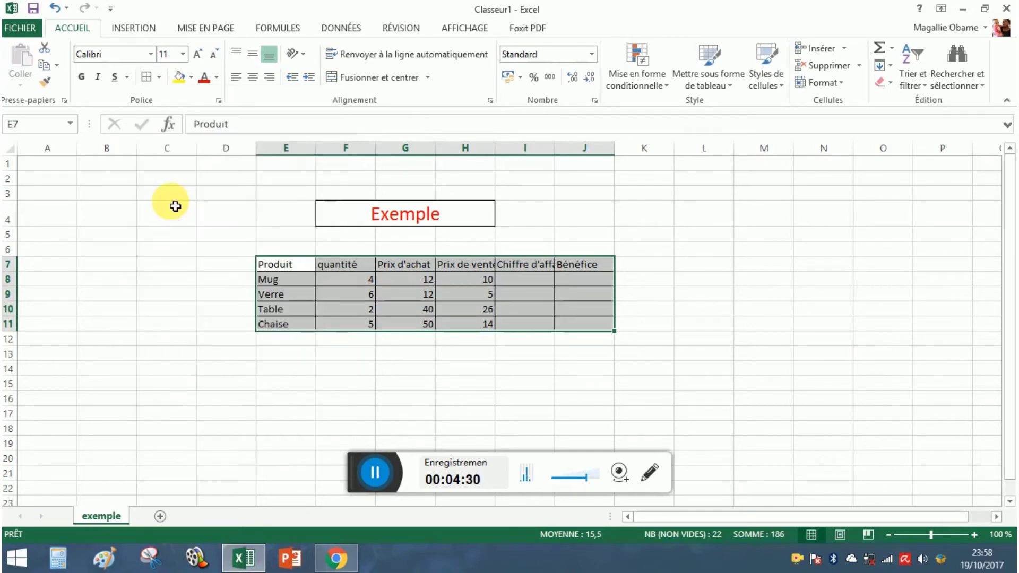
pyautogui.click(159, 77)
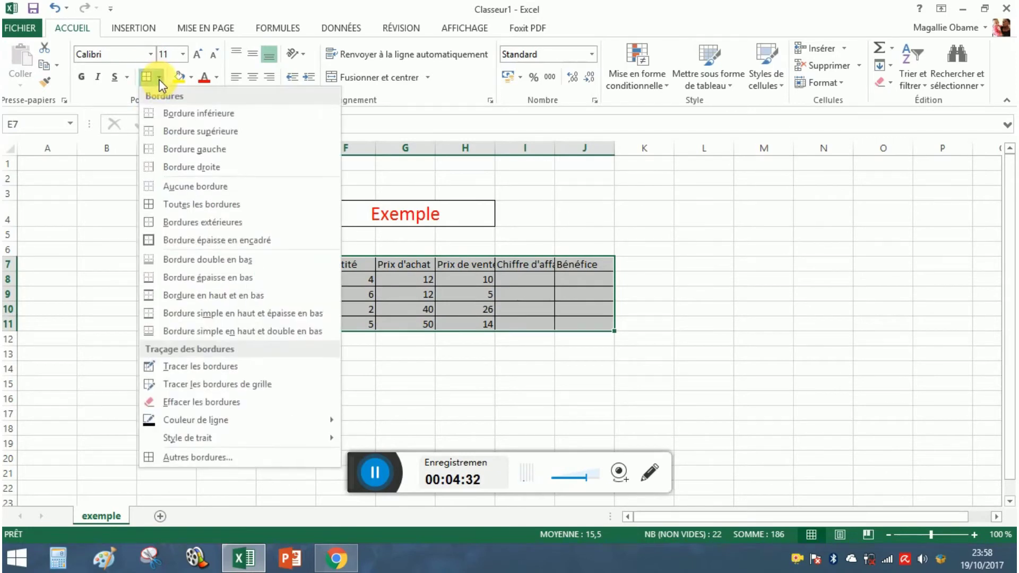
pyautogui.click(202, 225)
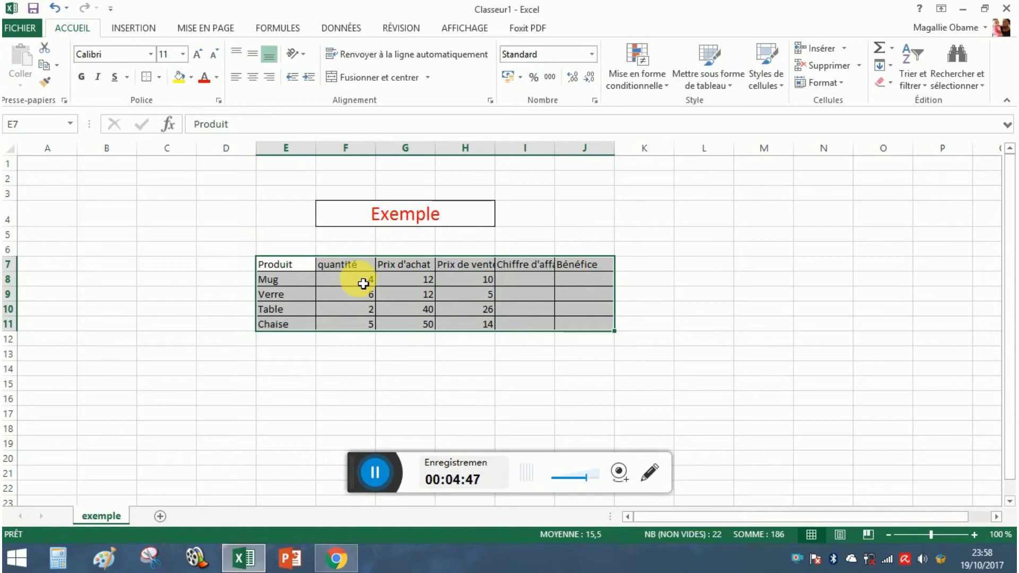
# - Set both the horizontal and vertical text alignment of the product table E7:J11 to Centré
pyautogui.rightClick(392, 308)
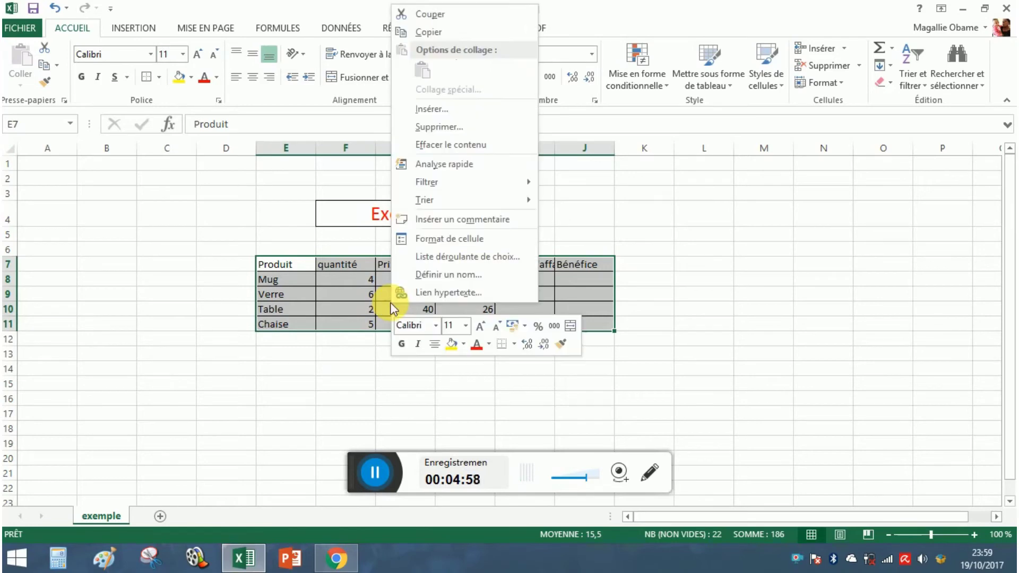
pyautogui.click(483, 240)
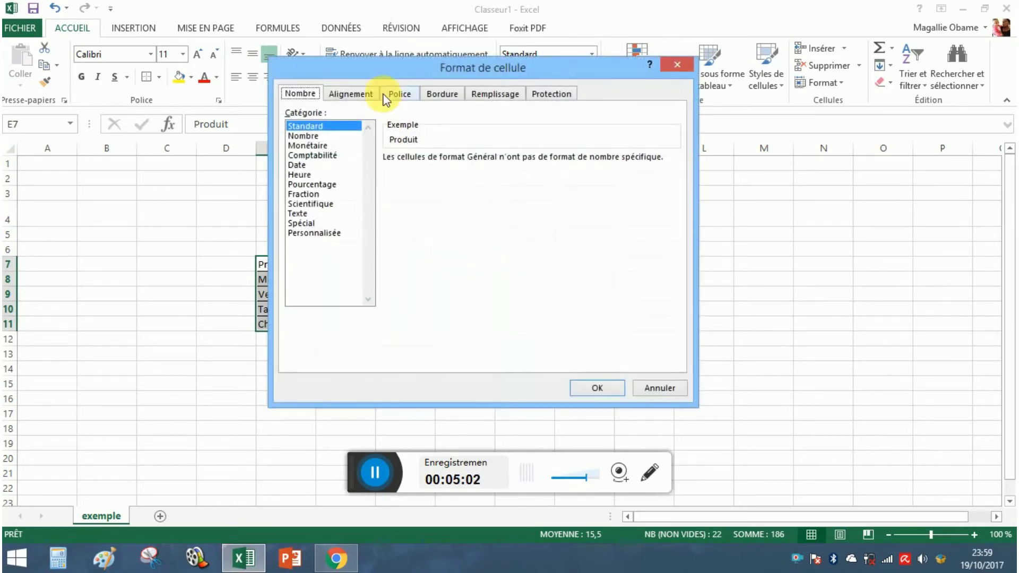
pyautogui.click(356, 94)
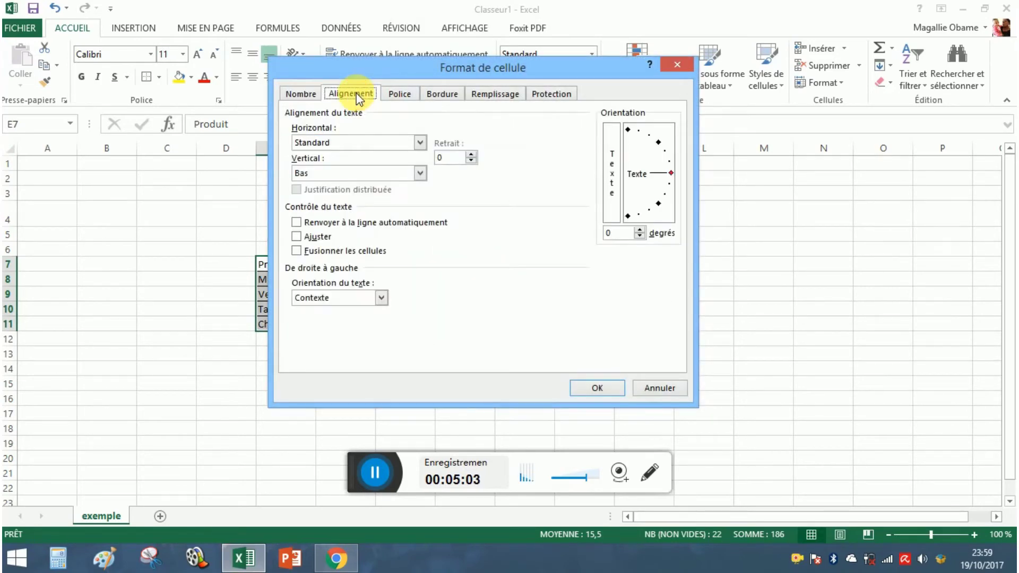
pyautogui.click(419, 142)
pyautogui.click(409, 174)
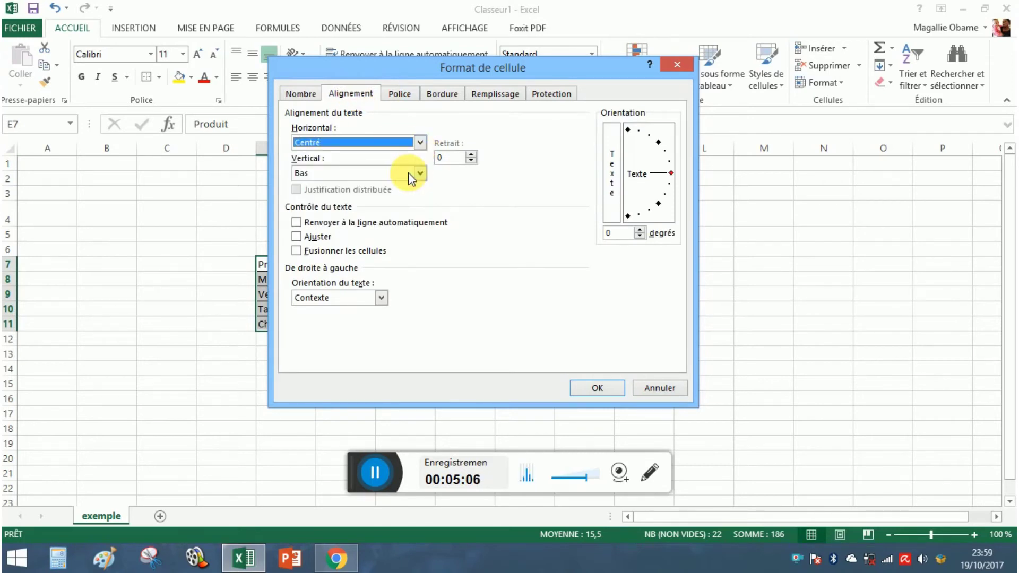
pyautogui.click(420, 173)
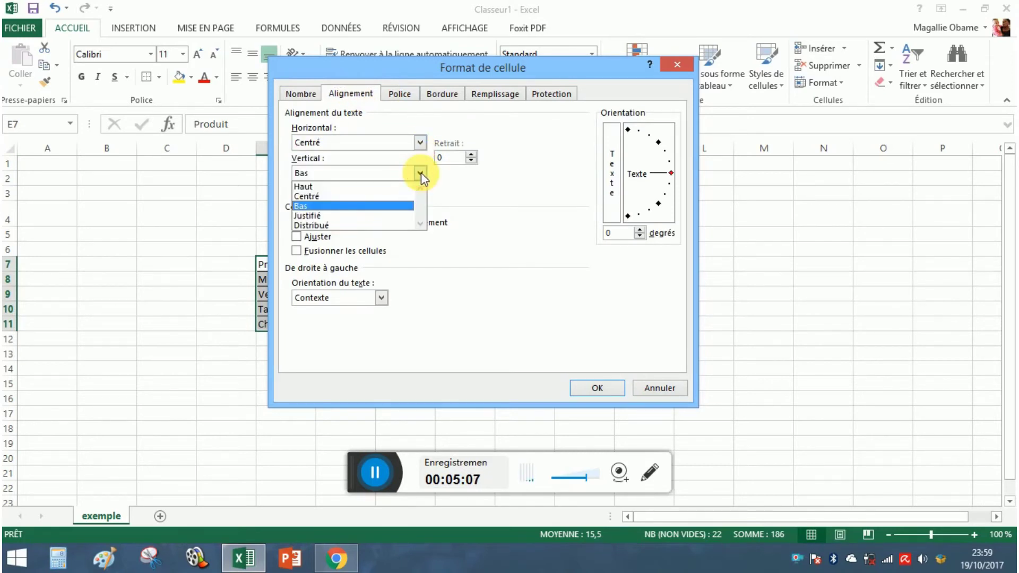
pyautogui.click(407, 197)
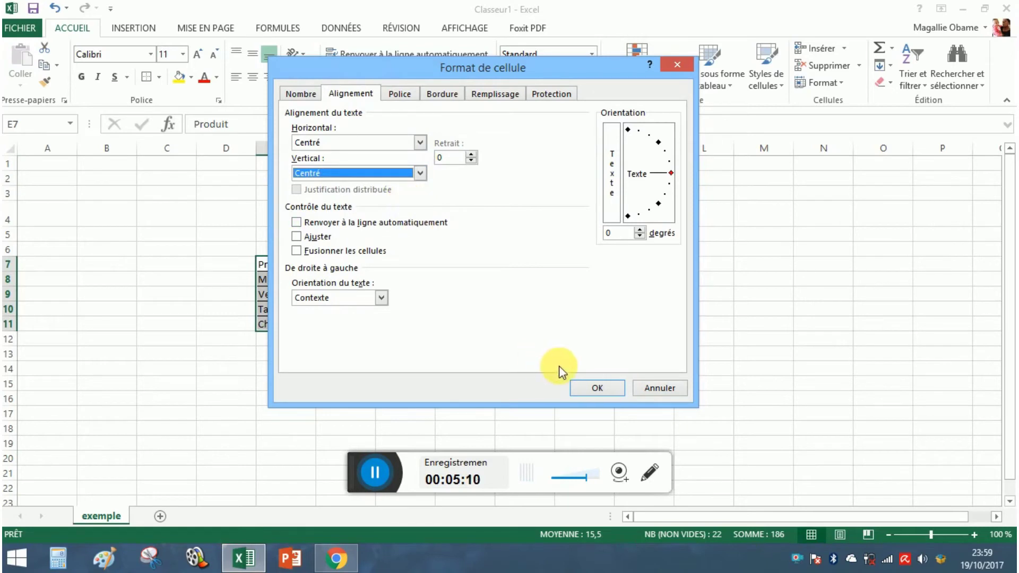
pyautogui.click(603, 385)
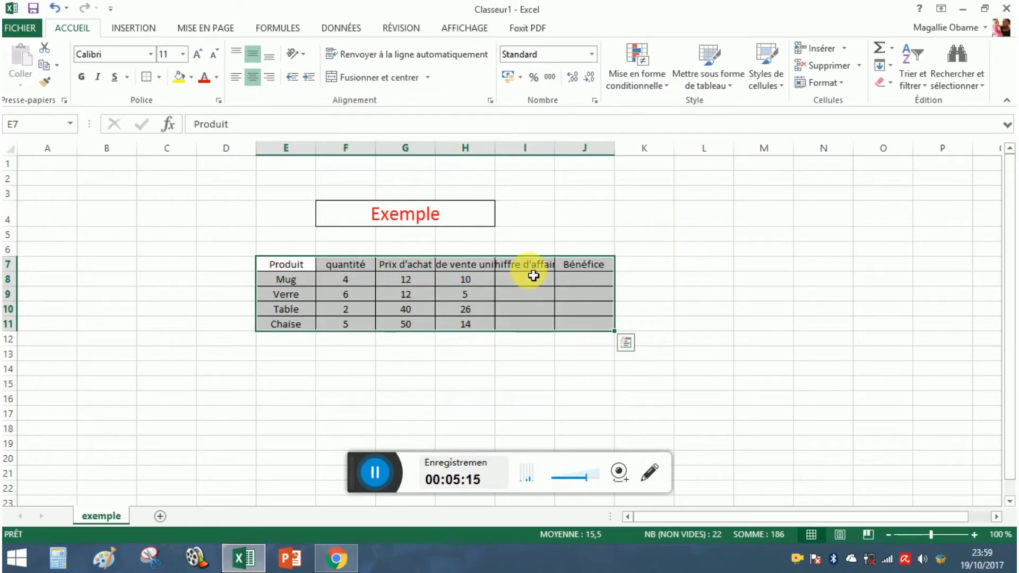
# - Turn on automatic text wrapping (Renvoyer à la ligne automatiquement) for the product table cells E7:J11
pyautogui.click(482, 271)
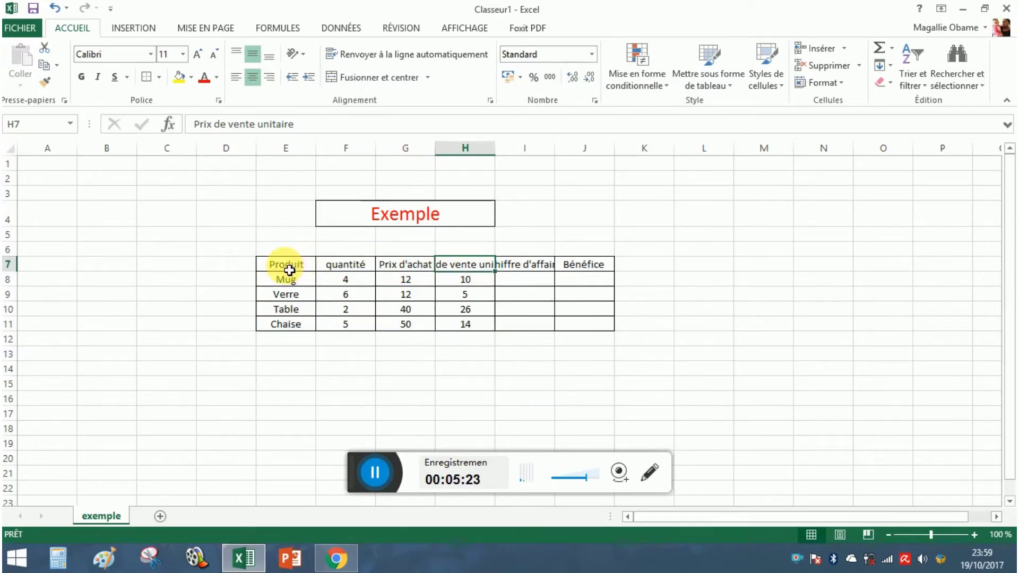
pyautogui.moveTo(278, 269); pyautogui.dragTo(591, 332)
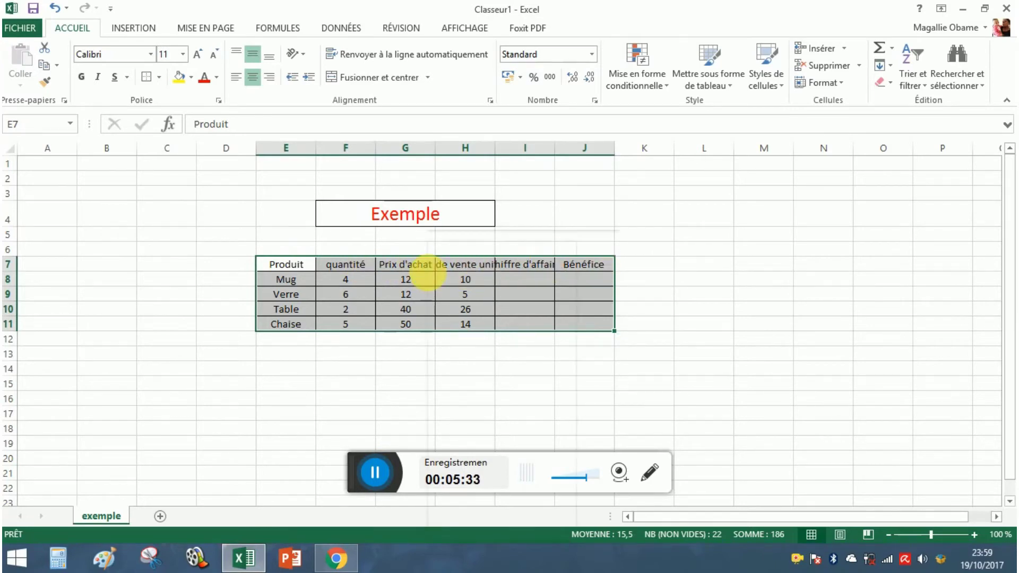
pyautogui.rightClick(428, 271)
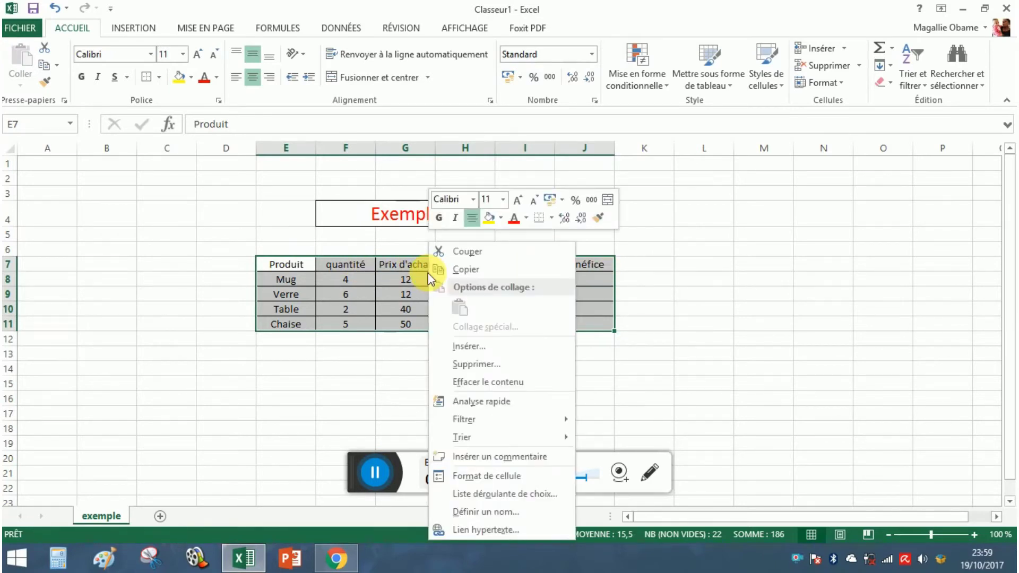
pyautogui.click(494, 477)
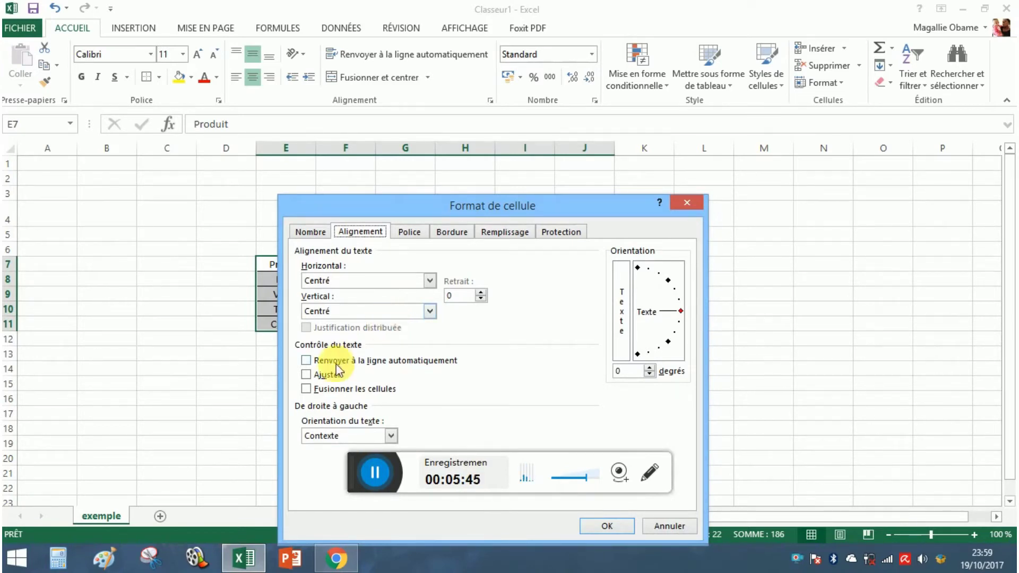
pyautogui.click(308, 360)
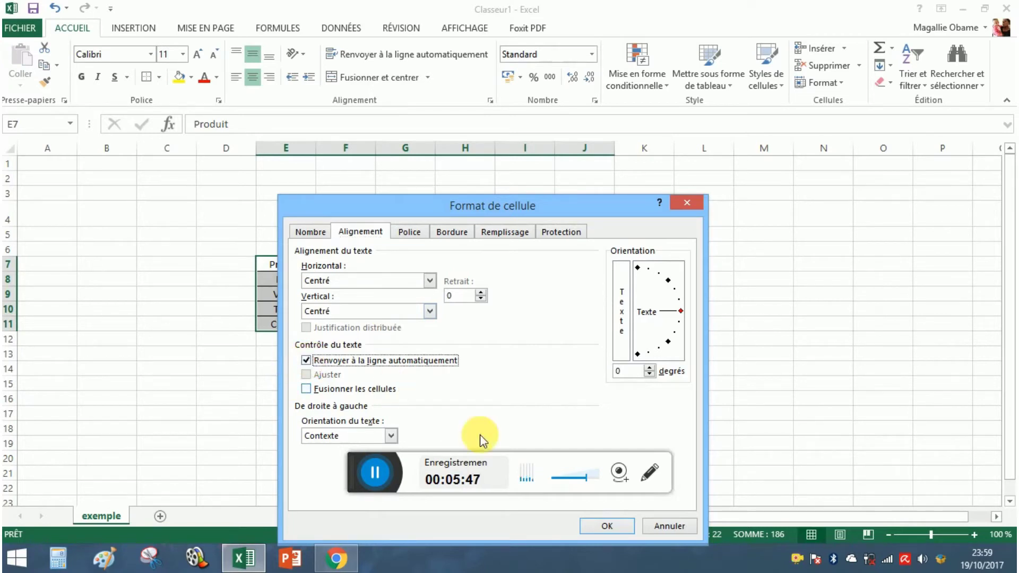
pyautogui.click(602, 526)
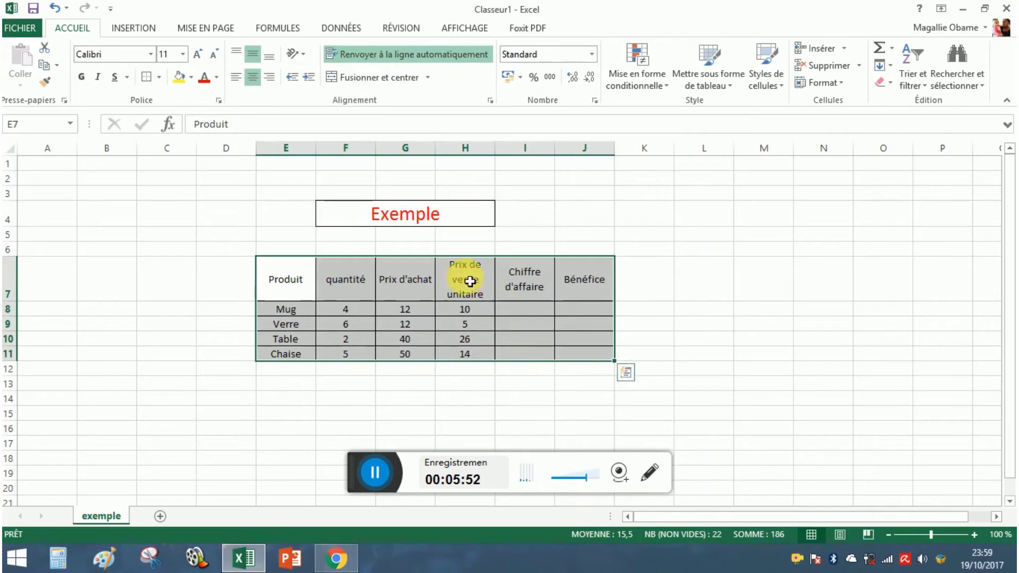
pyautogui.click(547, 313)
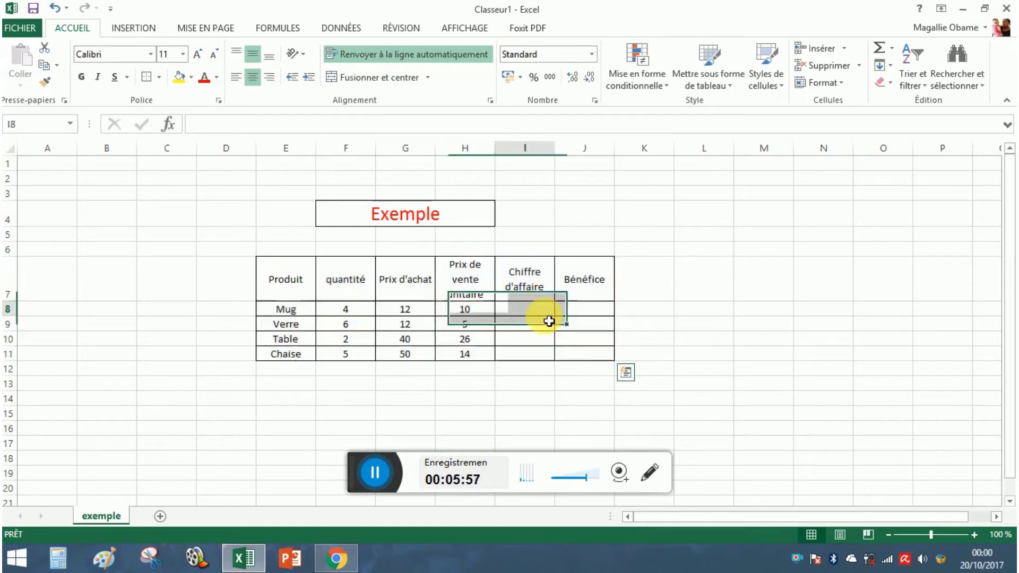
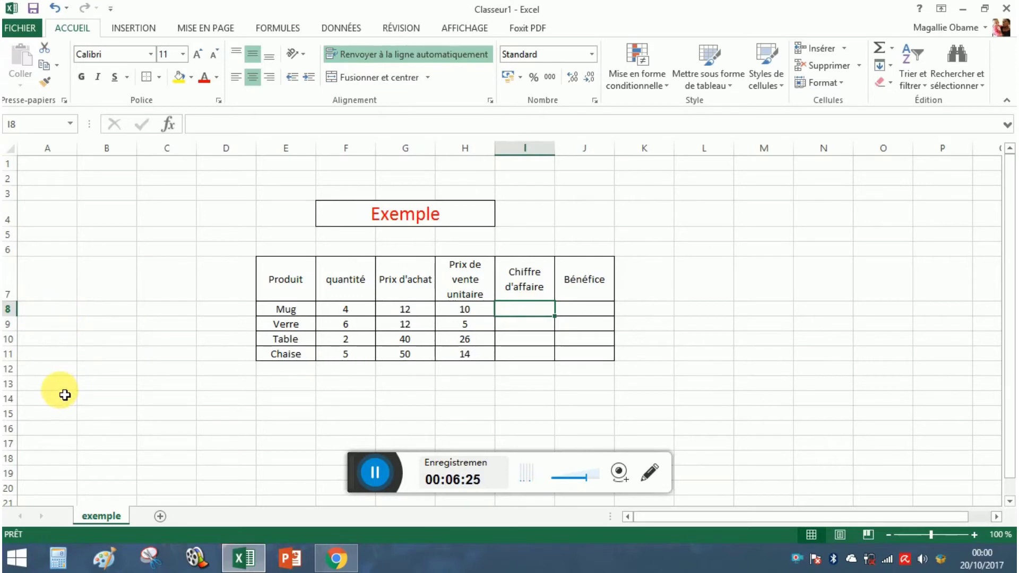
# - Enter the revenue formula note "CA=PRIX DE VENTE*QUANTITE" in cell B14, below the product table
pyautogui.click(64, 387)
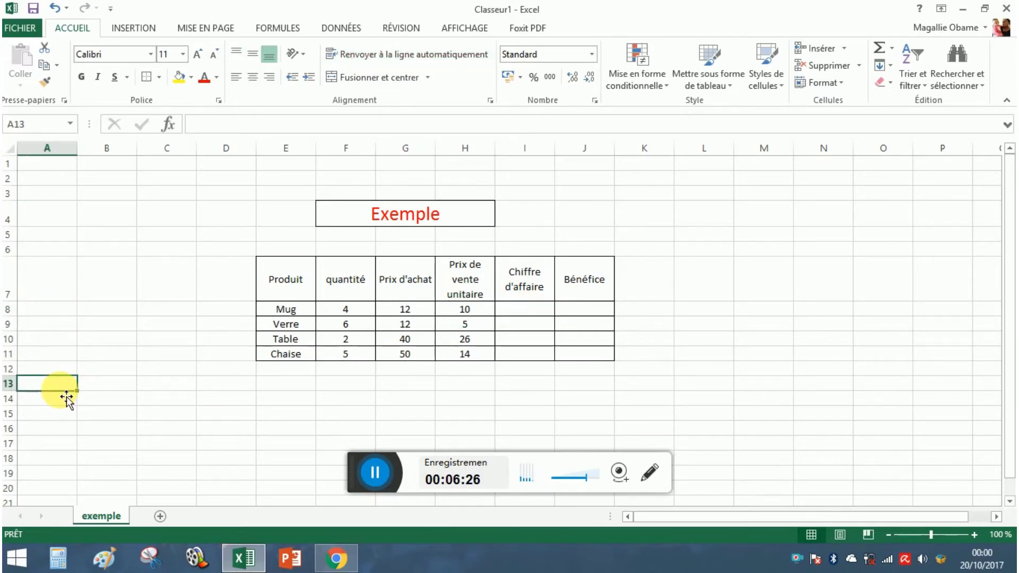
pyautogui.click(96, 403)
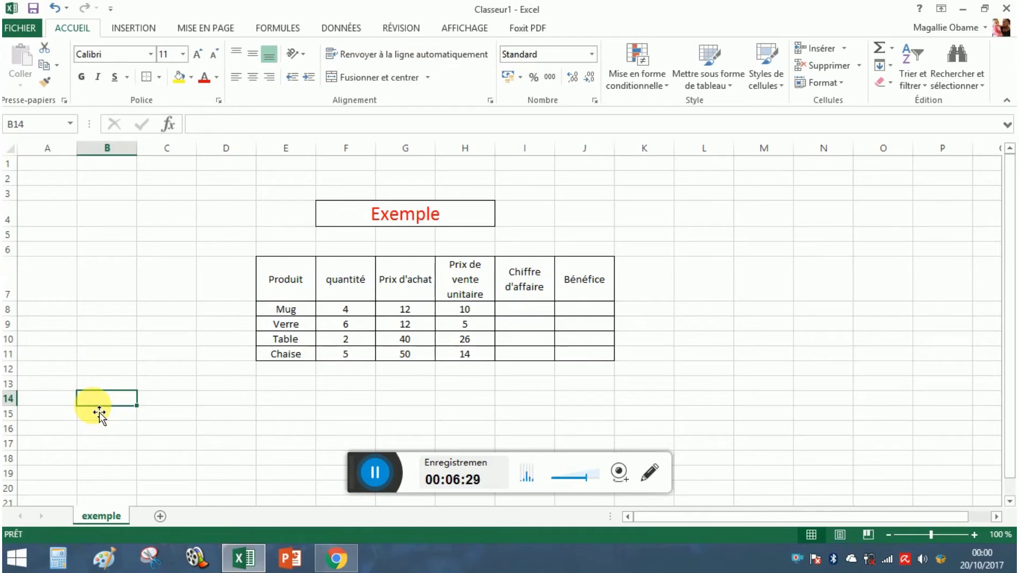
pyautogui.write('CA')
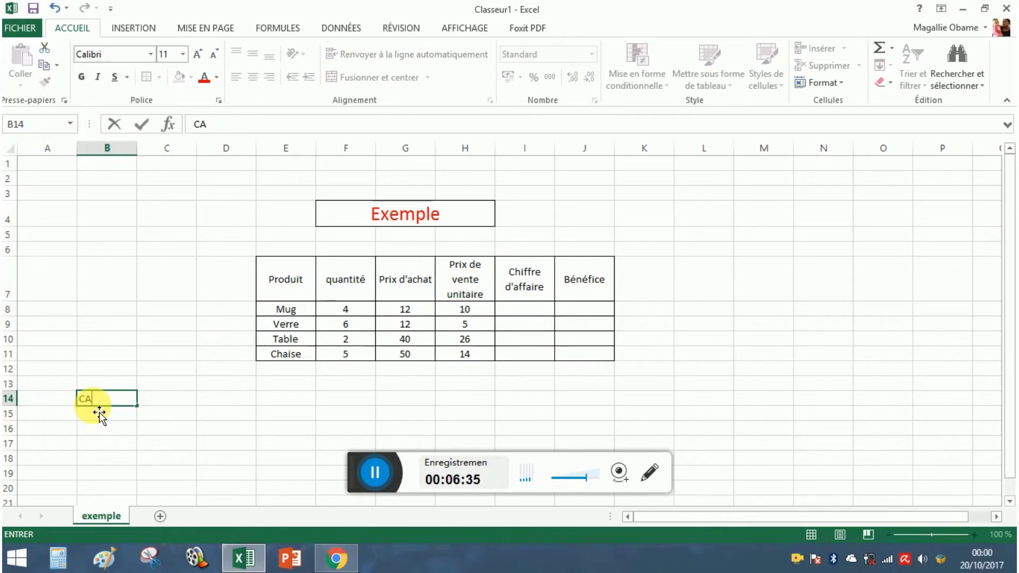
pyautogui.write('+')
pyautogui.press('BackSpace')
pyautogui.write('RI')
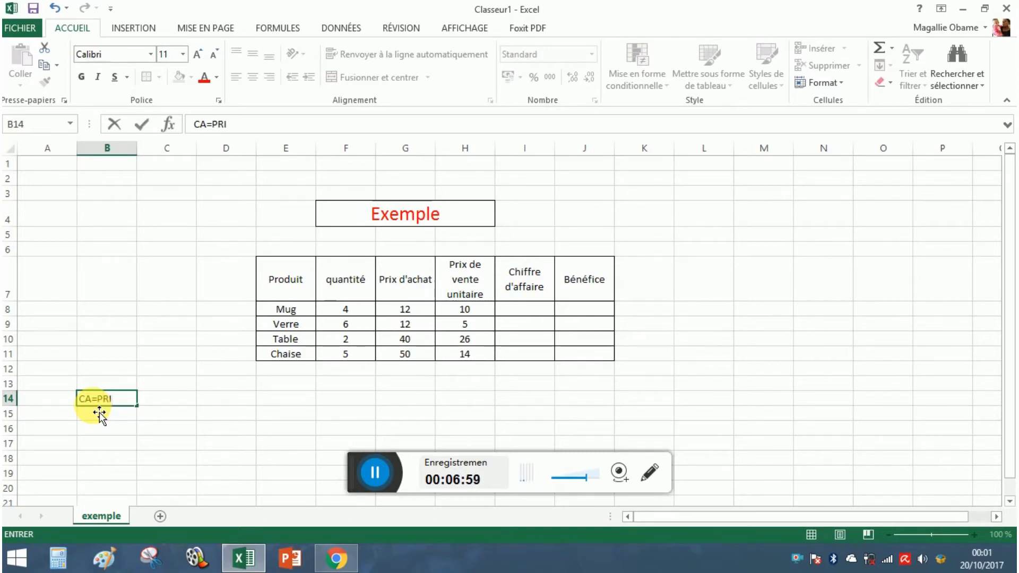
pyautogui.write('X DE VENT')
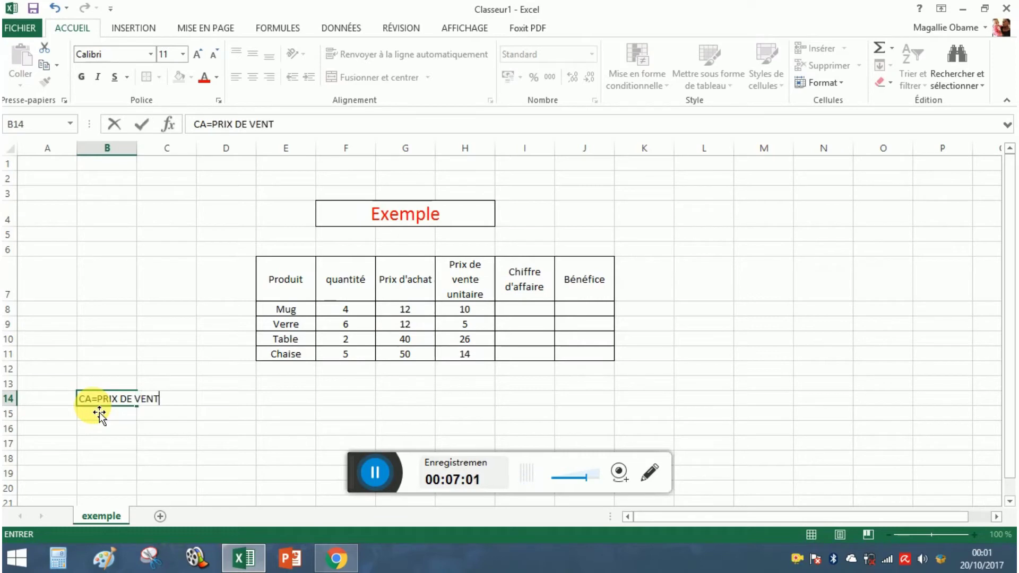
pyautogui.write('*QUAN')
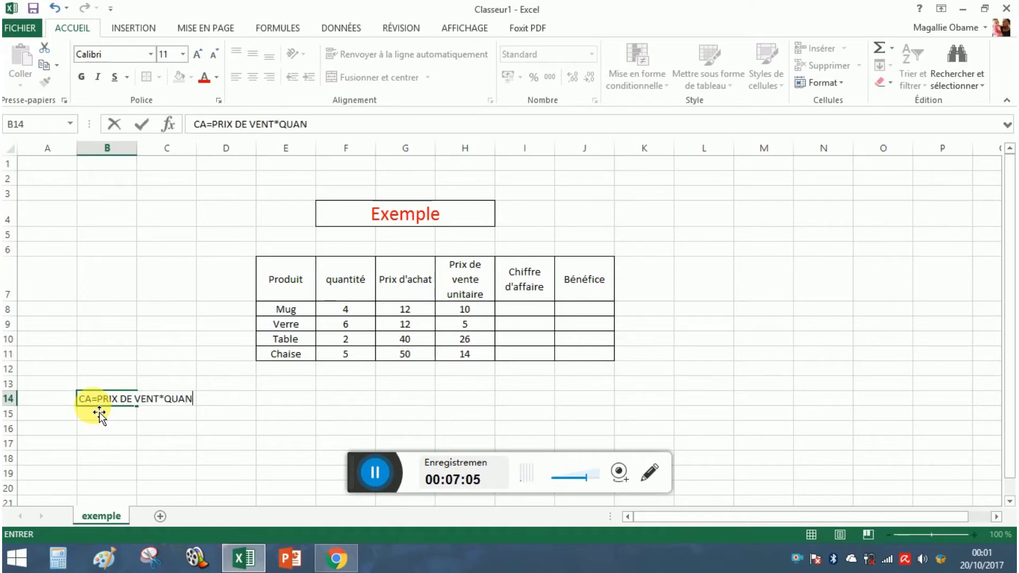
pyautogui.write('TIT2')
pyautogui.press('BackSpace')
pyautogui.write('E')
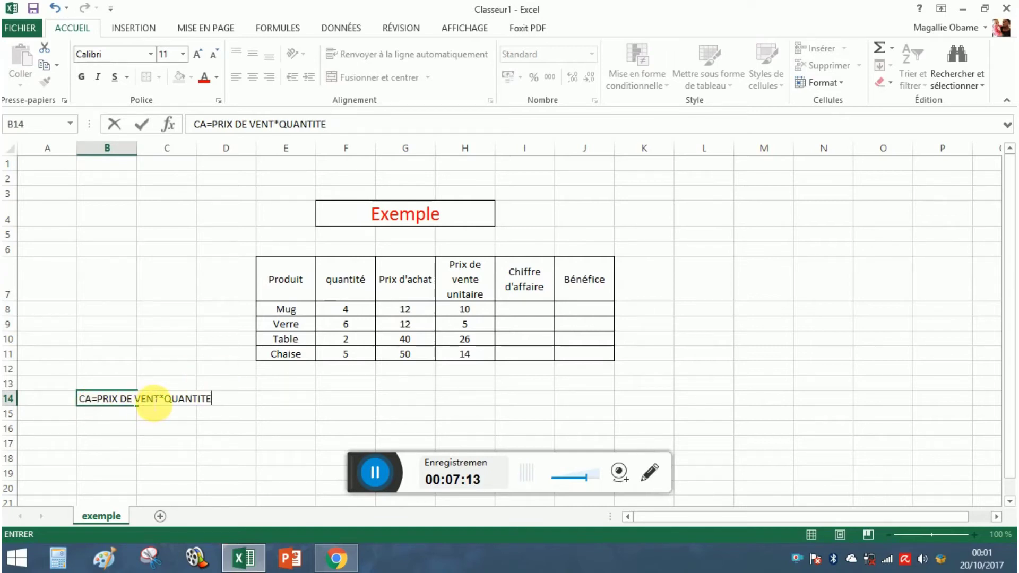
pyautogui.click(149, 402)
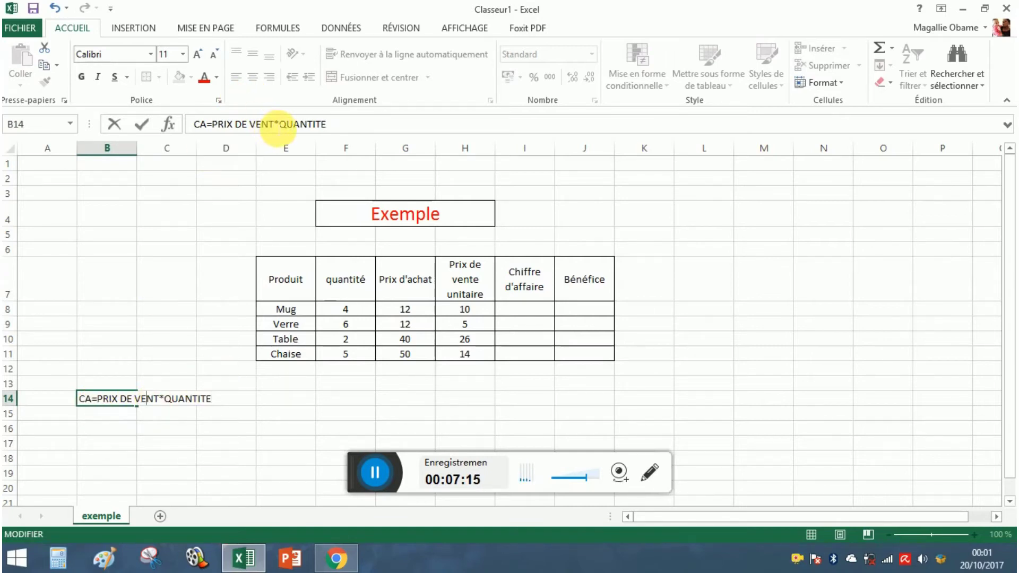
pyautogui.write('E')
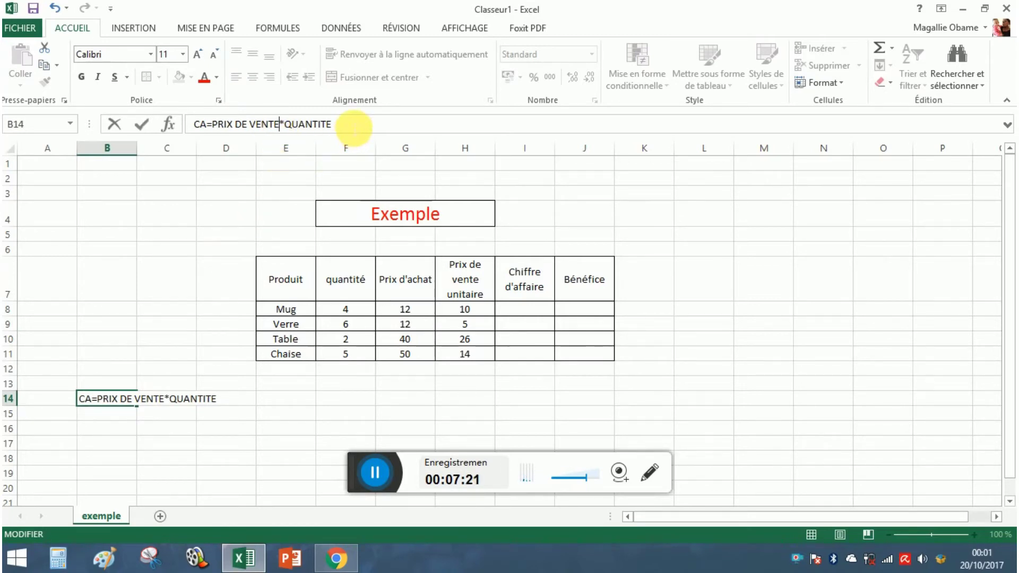
pyautogui.click(131, 427)
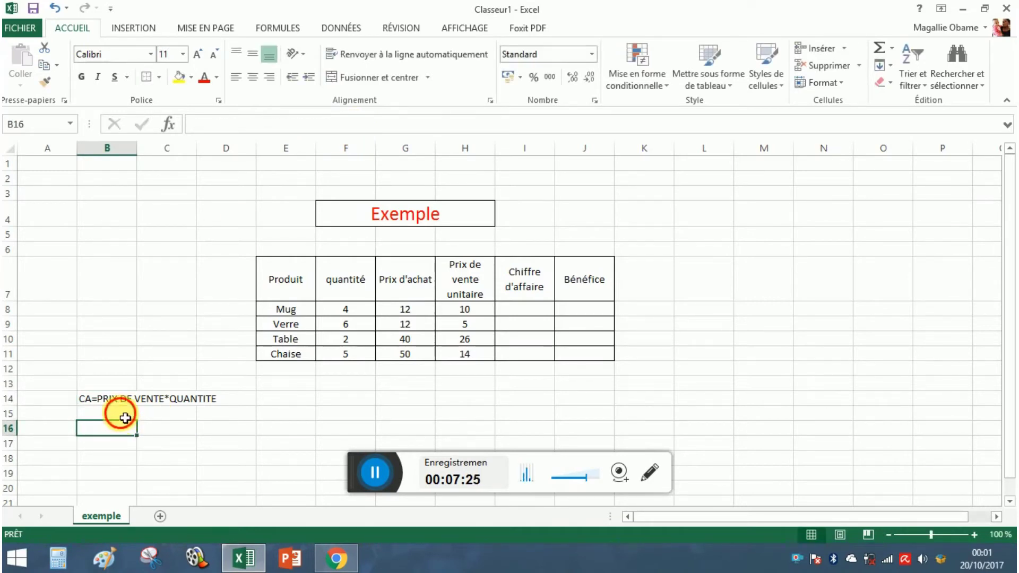
# - Enter the profit formula note "Bénéfice= CA-cout" in cell B15
pyautogui.click(126, 418)
pyautogui.write('B')
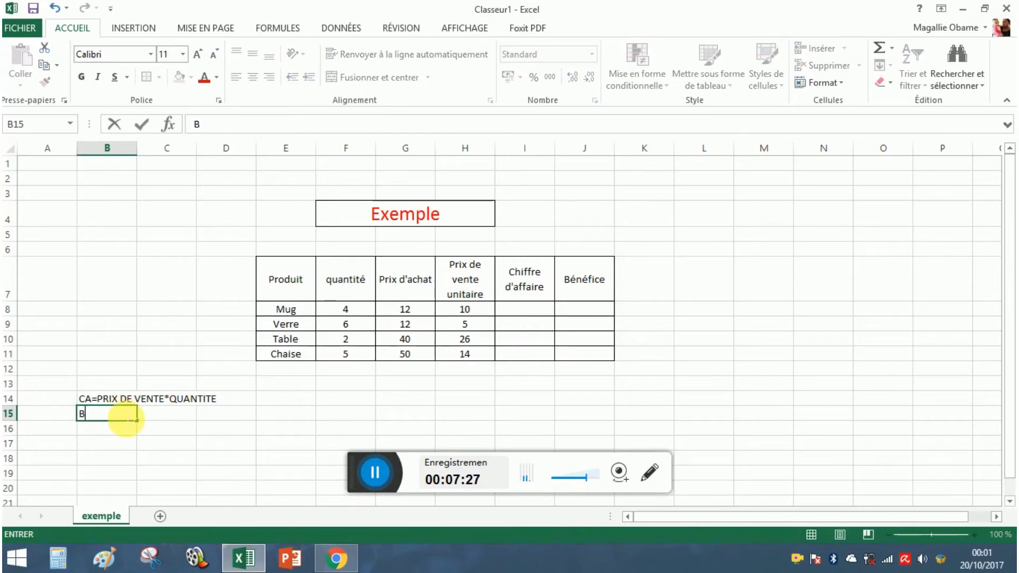
pyautogui.write('é')
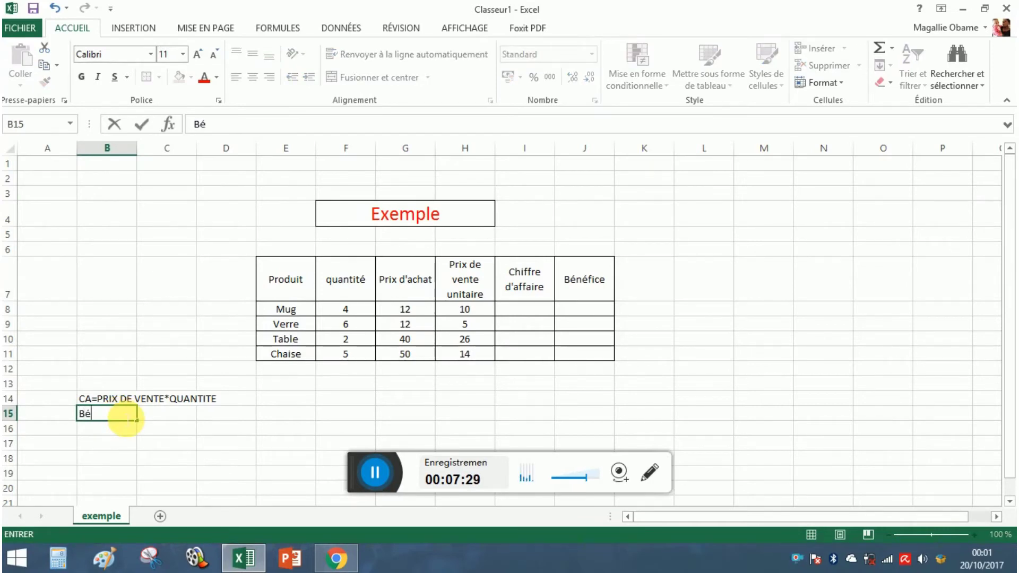
pyautogui.write('néfice')
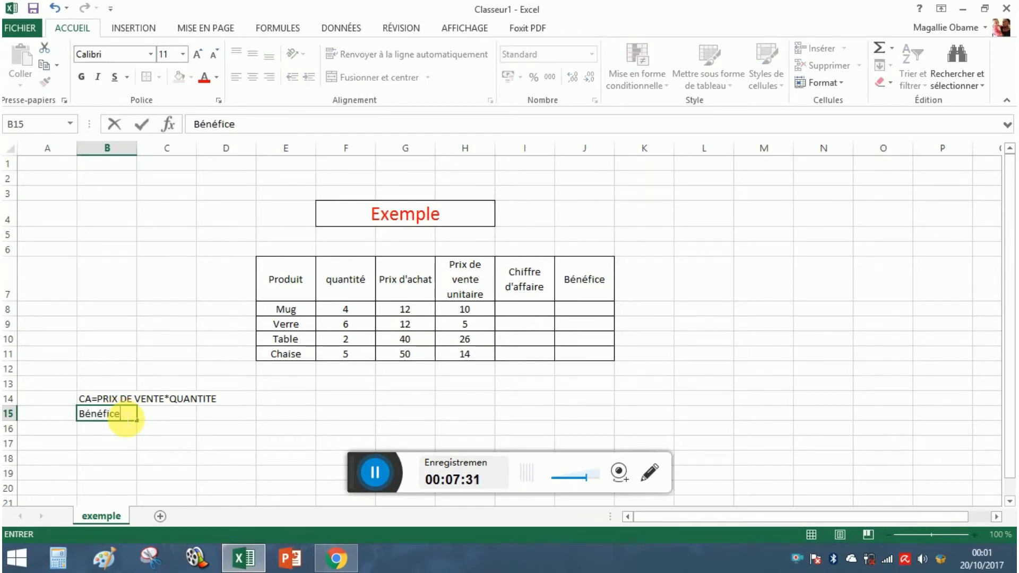
pyautogui.write('= CA-')
pyautogui.write('cout')
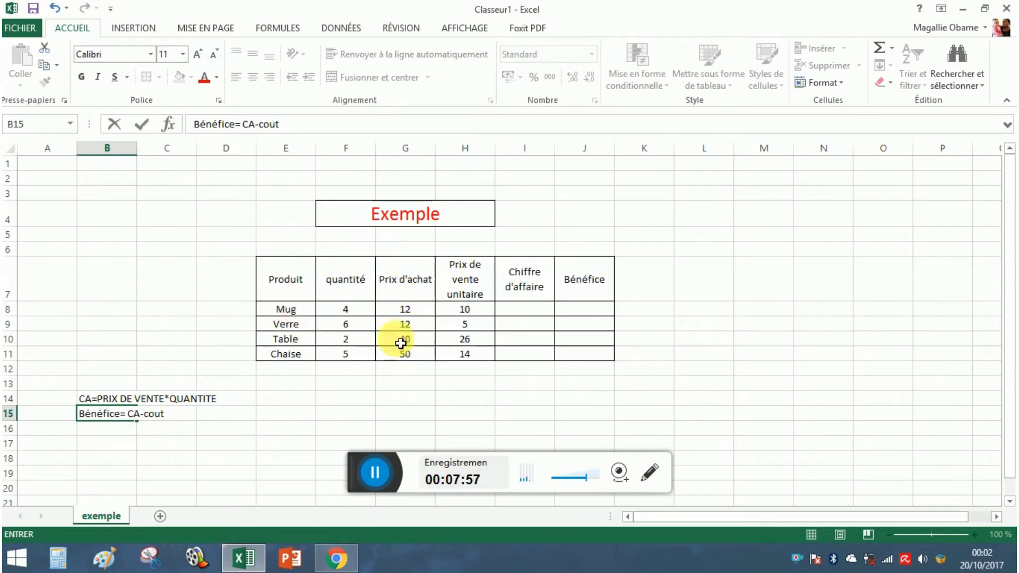
pyautogui.click(217, 420)
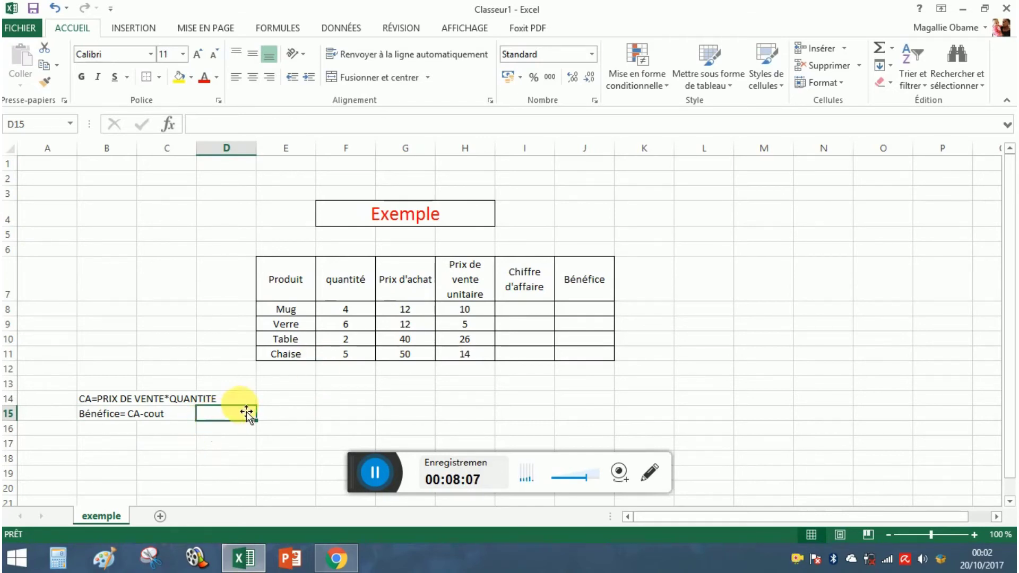
# - Calculate the Mug's Chiffre d'affaire in I8 with the formula =H8*F8, multiplying unit selling price by quantity
pyautogui.click(532, 317)
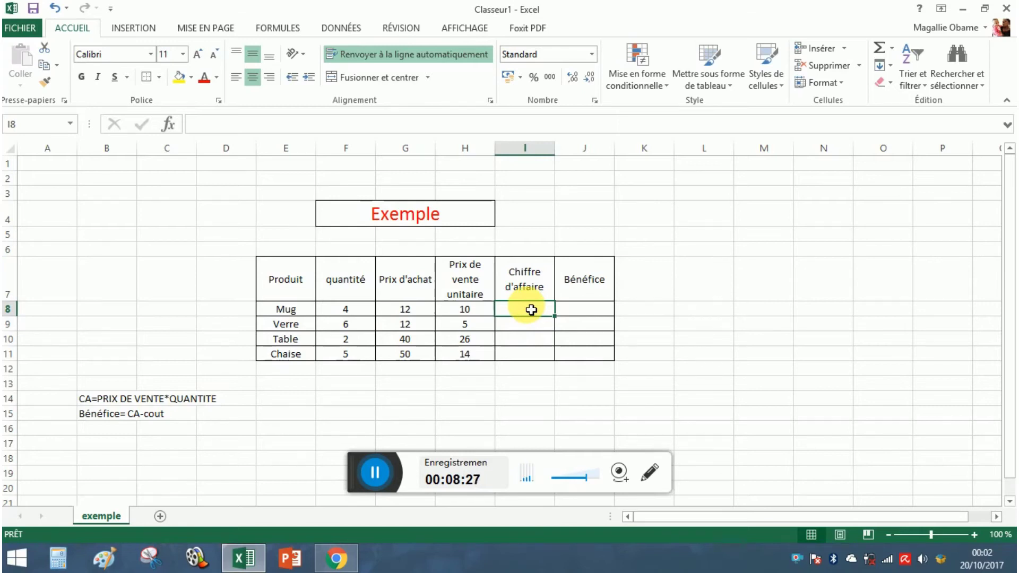
pyautogui.write('=')
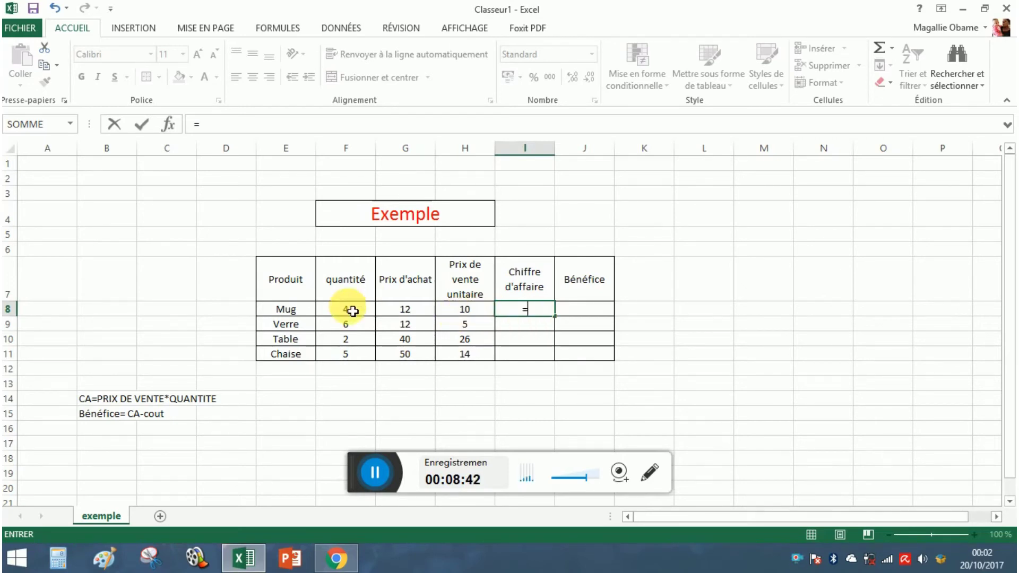
pyautogui.click(471, 316)
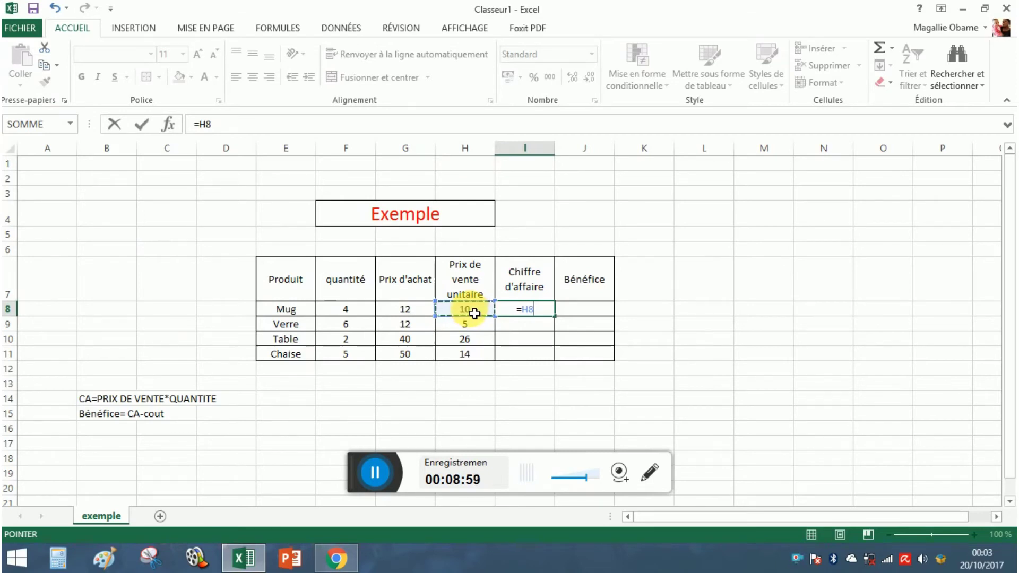
pyautogui.write('*')
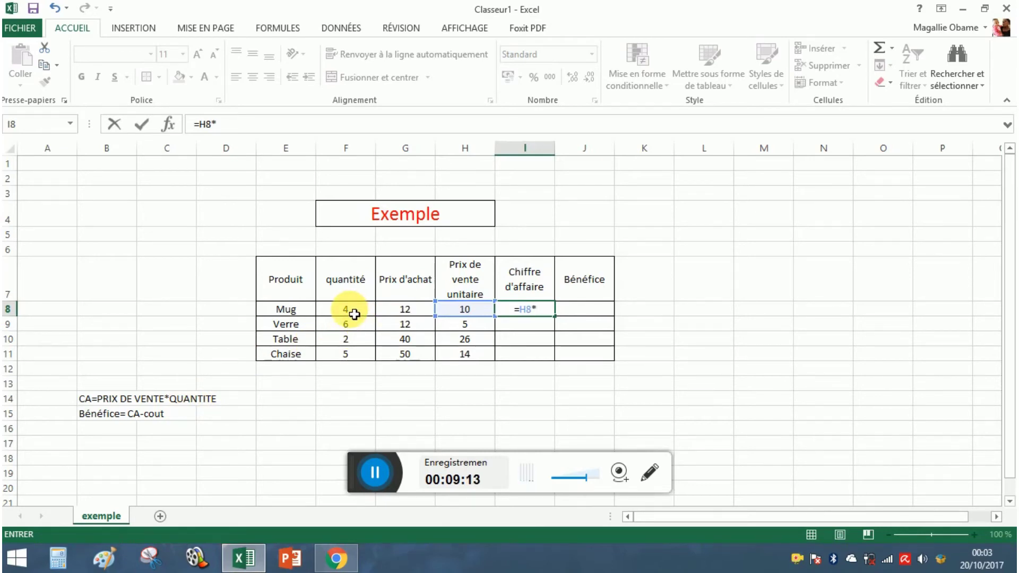
pyautogui.click(354, 314)
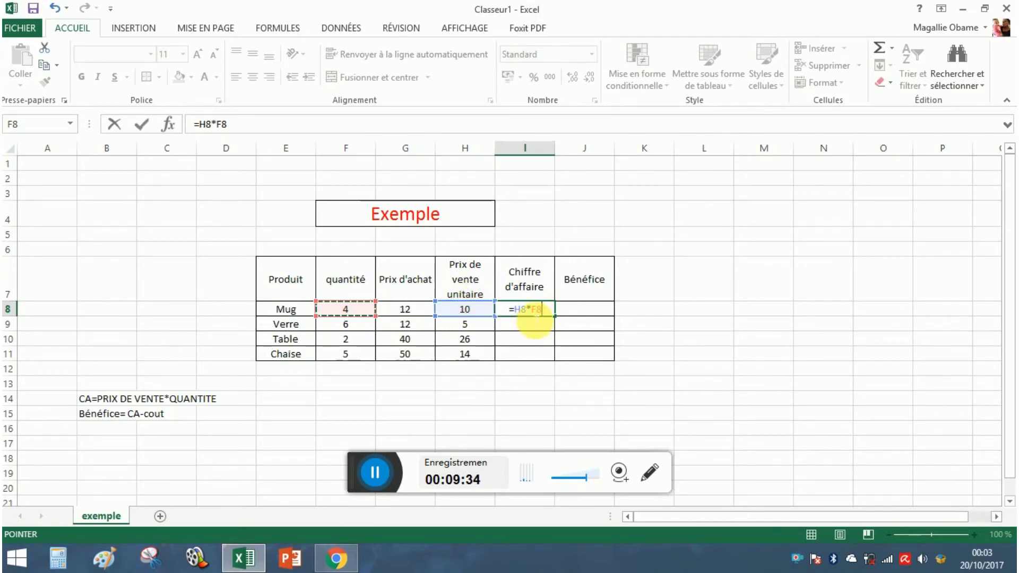
pyautogui.press('Return')
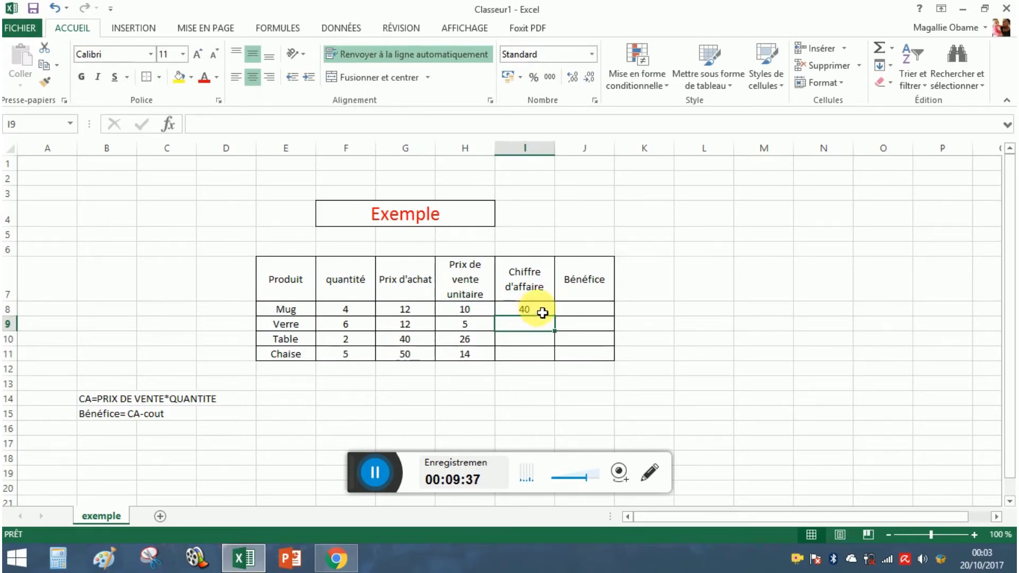
# - Fill the Chiffre d'affaire formula from I8 down to I11 for the remaining products
pyautogui.click(542, 312)
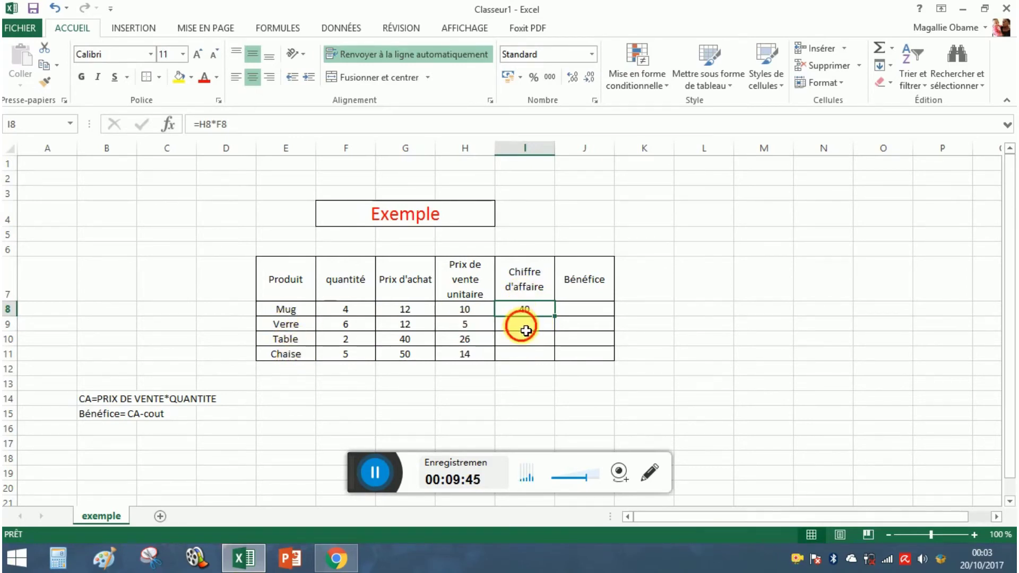
pyautogui.moveTo(526, 331); pyautogui.dragTo(531, 316)
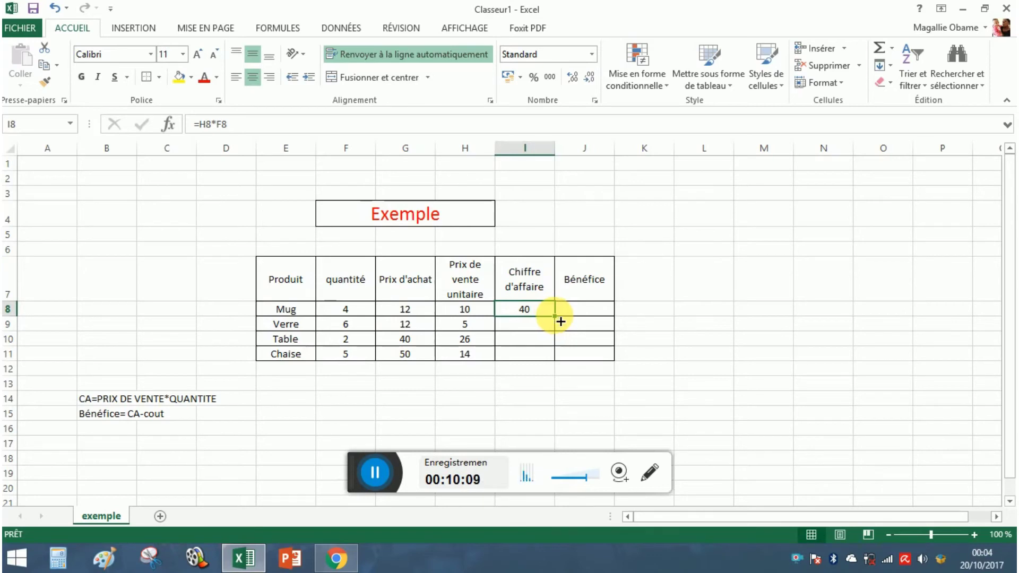
pyautogui.moveTo(561, 322); pyautogui.dragTo(561, 321)
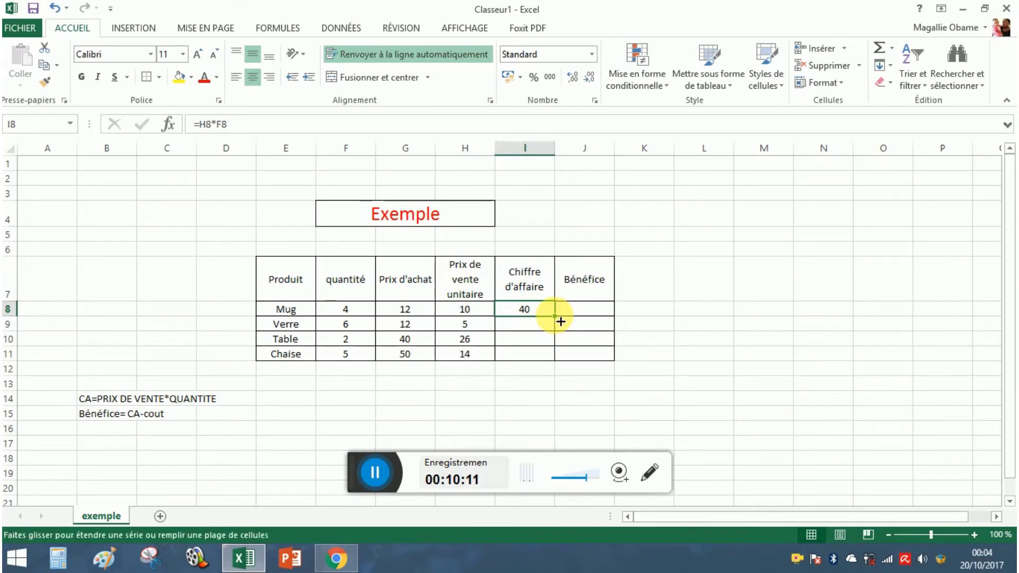
pyautogui.moveTo(561, 324); pyautogui.dragTo(561, 367)
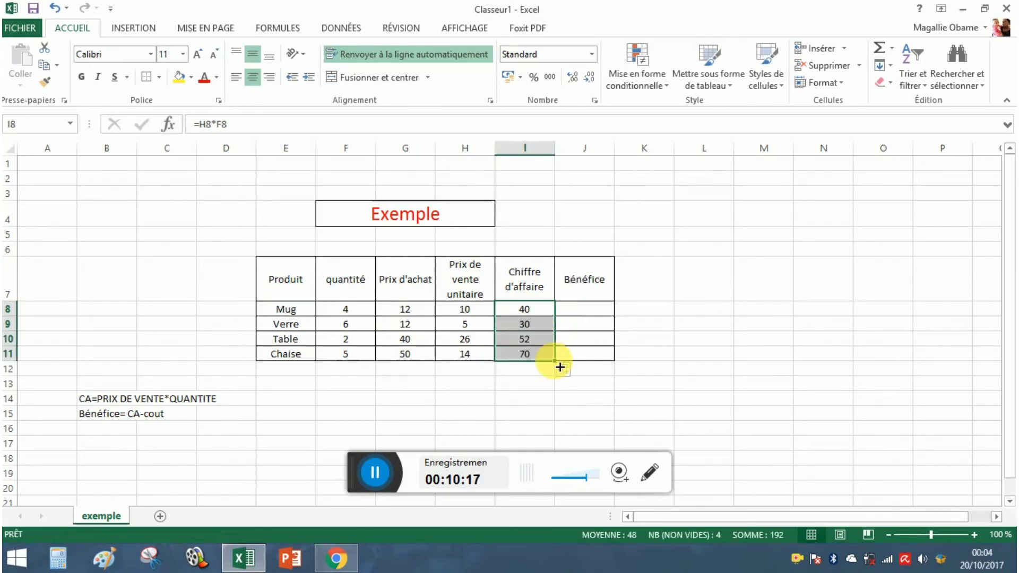
# - Examine the copied Chiffre d'affaire formulas for Verre and Table, checking which price and quantity cells they reference
pyautogui.click(546, 327)
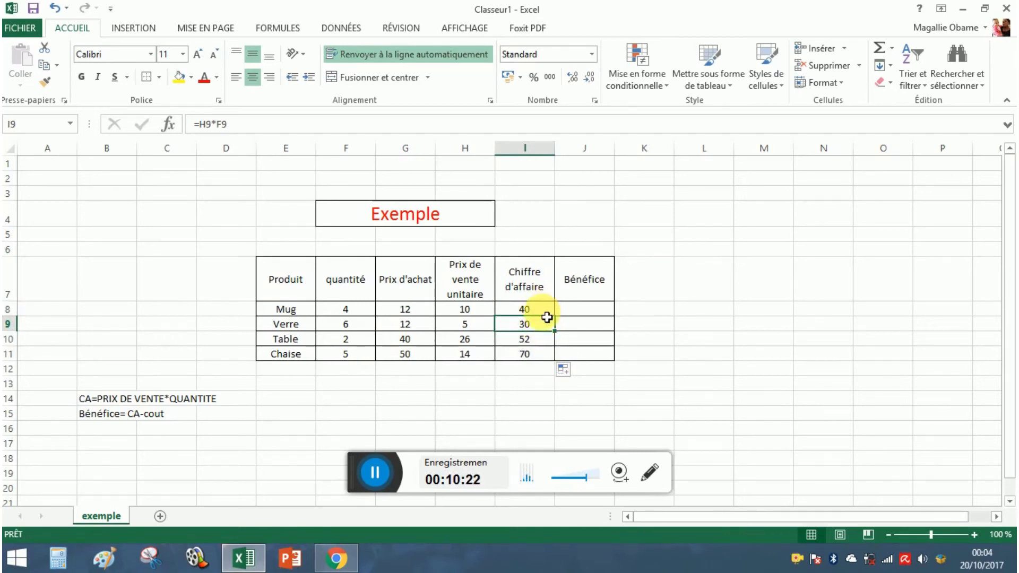
pyautogui.click(547, 316)
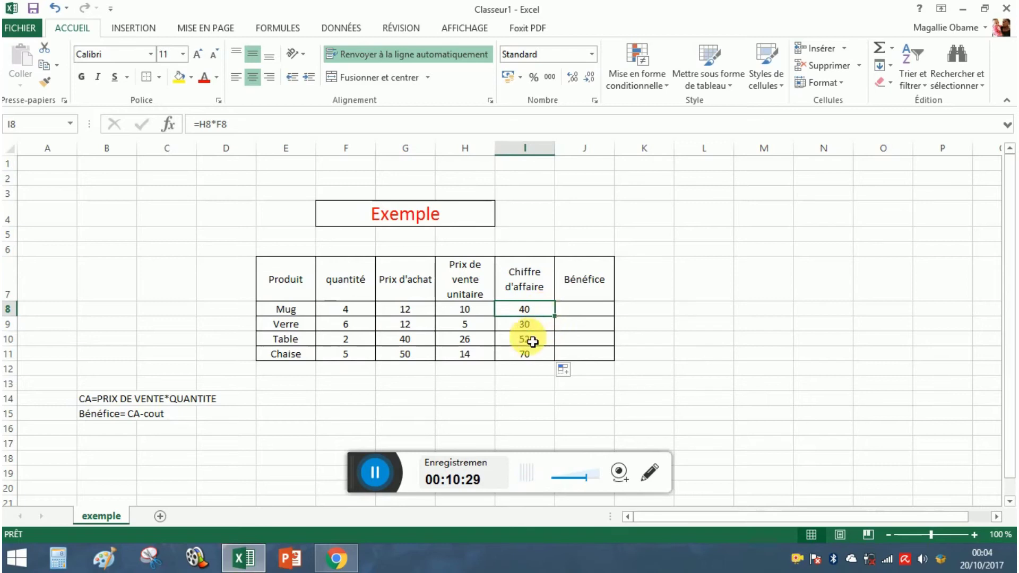
pyautogui.click(538, 330)
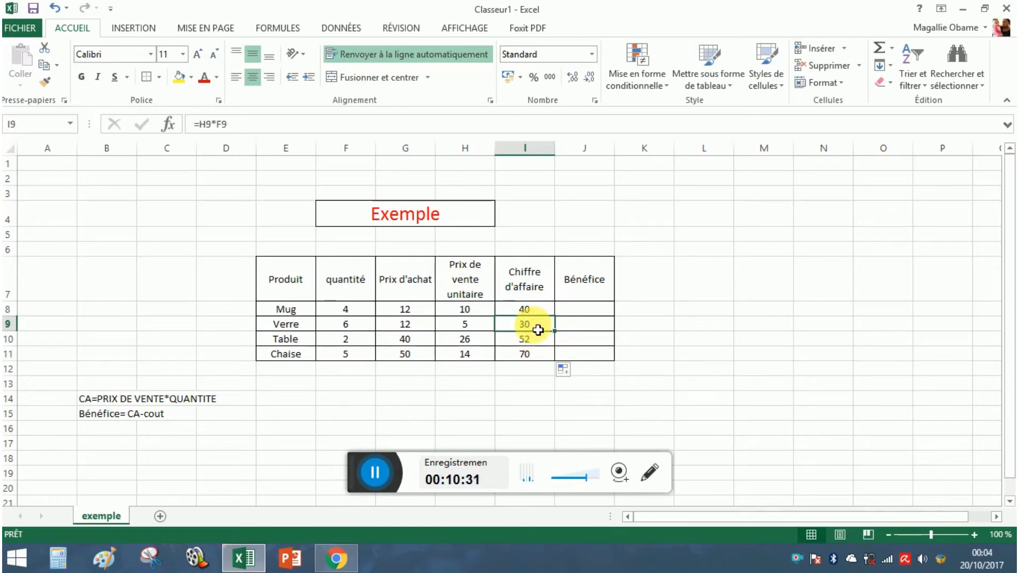
pyautogui.doubleClick(538, 330)
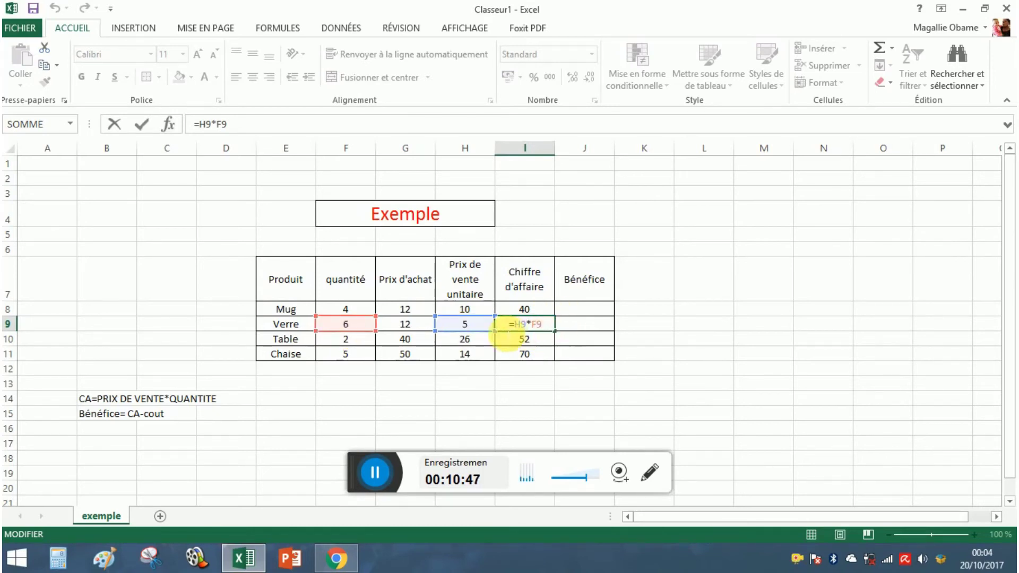
pyautogui.click(531, 341)
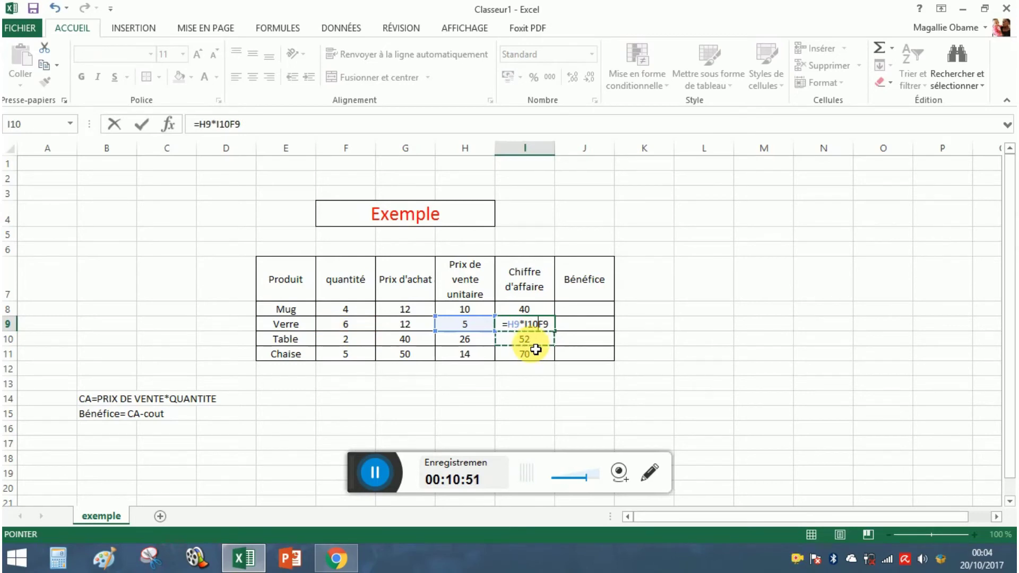
pyautogui.press('BackSpace')
pyautogui.press('BackSpace')
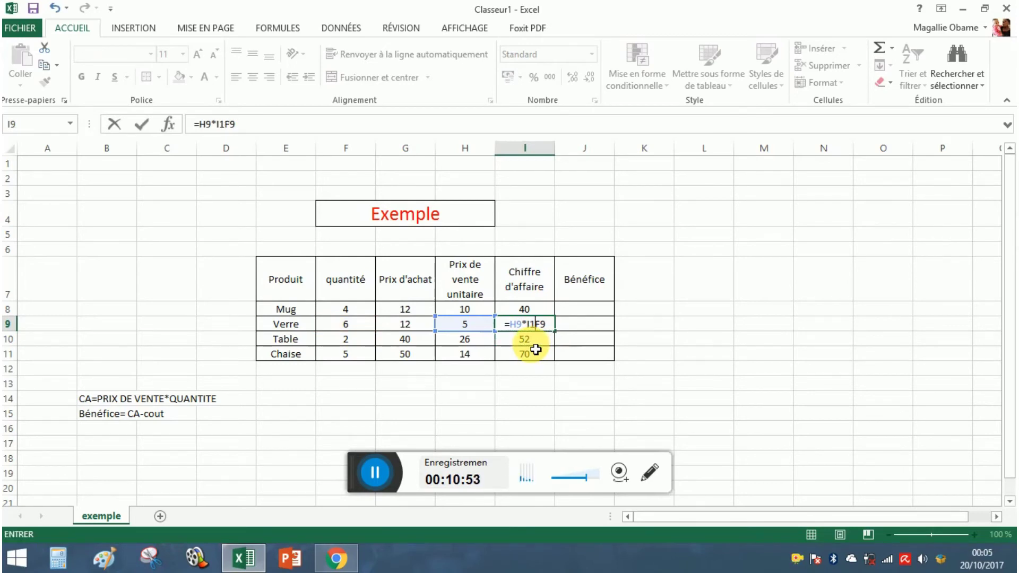
pyautogui.press('BackSpace')
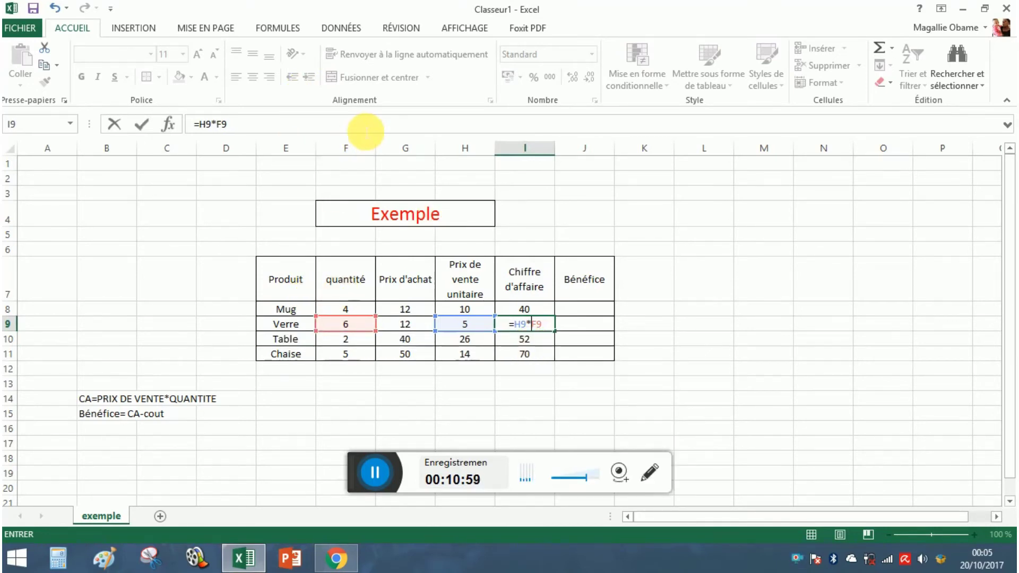
pyautogui.press('Return')
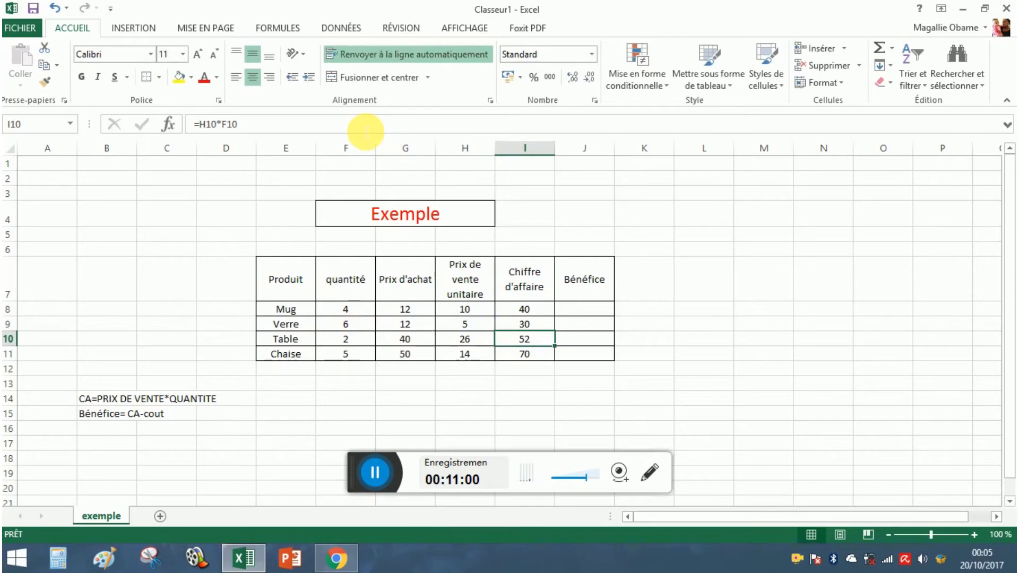
pyautogui.doubleClick(520, 342)
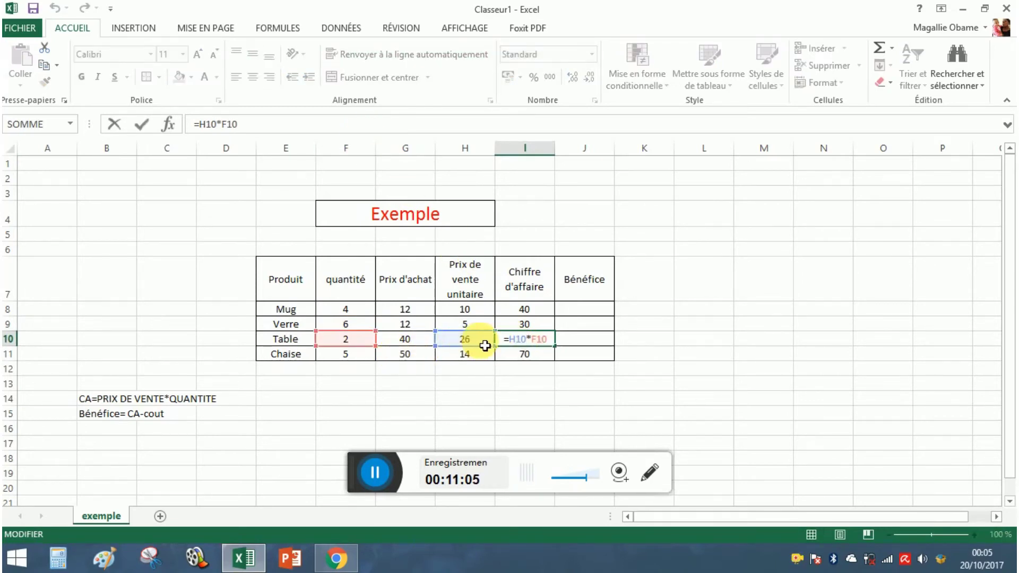
pyautogui.press('Return')
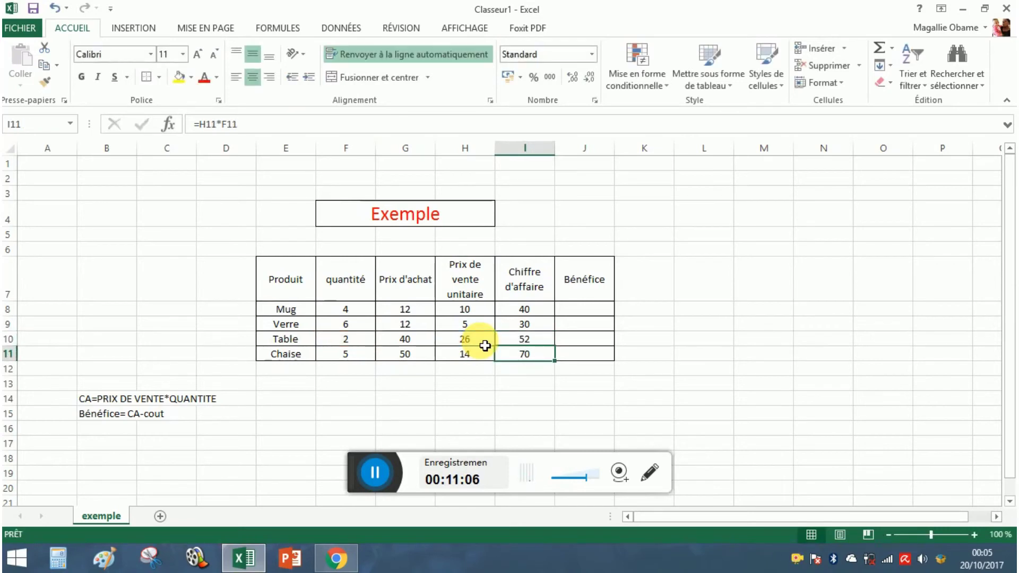
# - Examine the Chiffre d'affaire formulas for Chaise and Mug, checking which price and quantity cells they reference
pyautogui.doubleClick(518, 356)
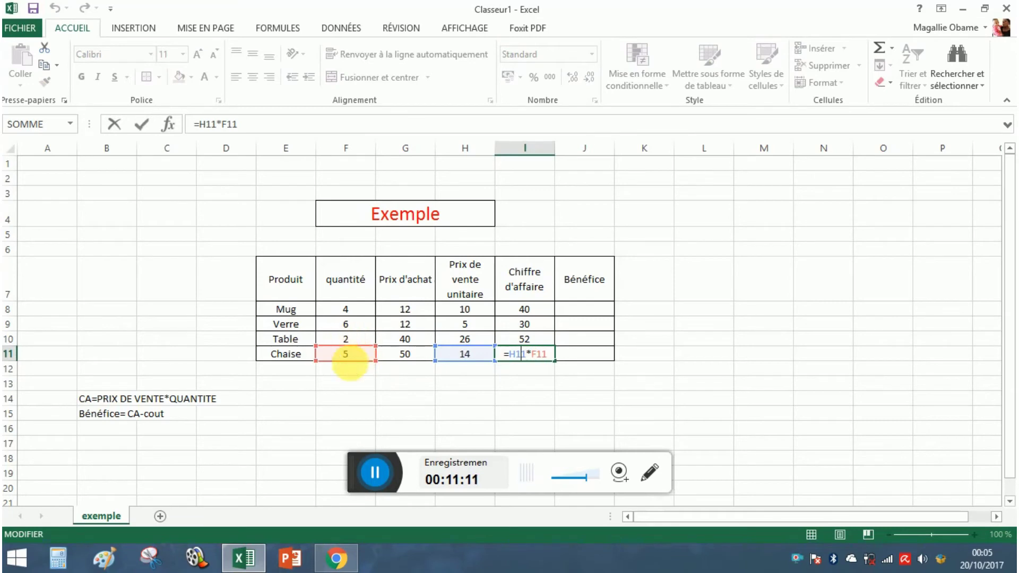
pyautogui.press('Return')
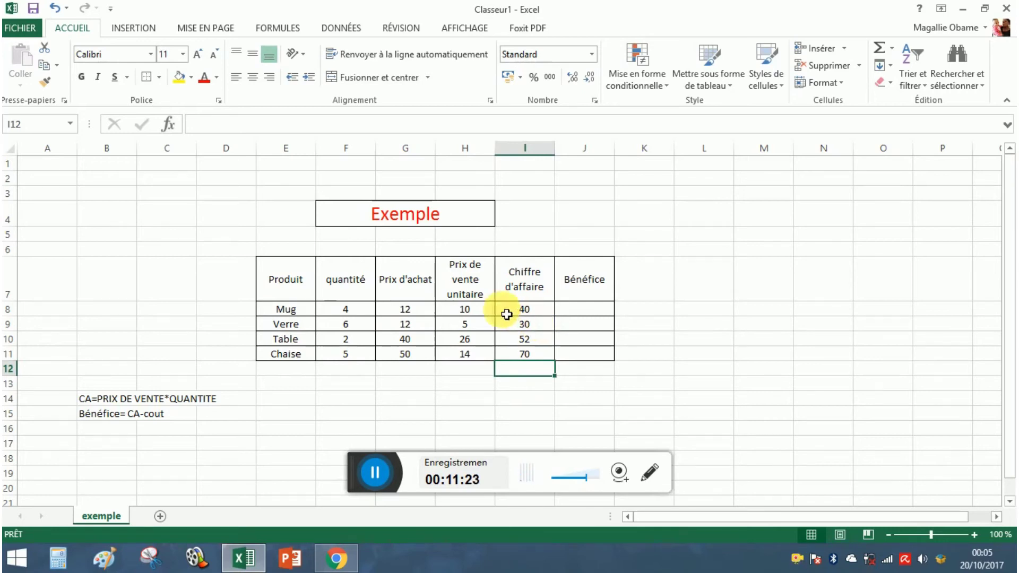
pyautogui.click(536, 331)
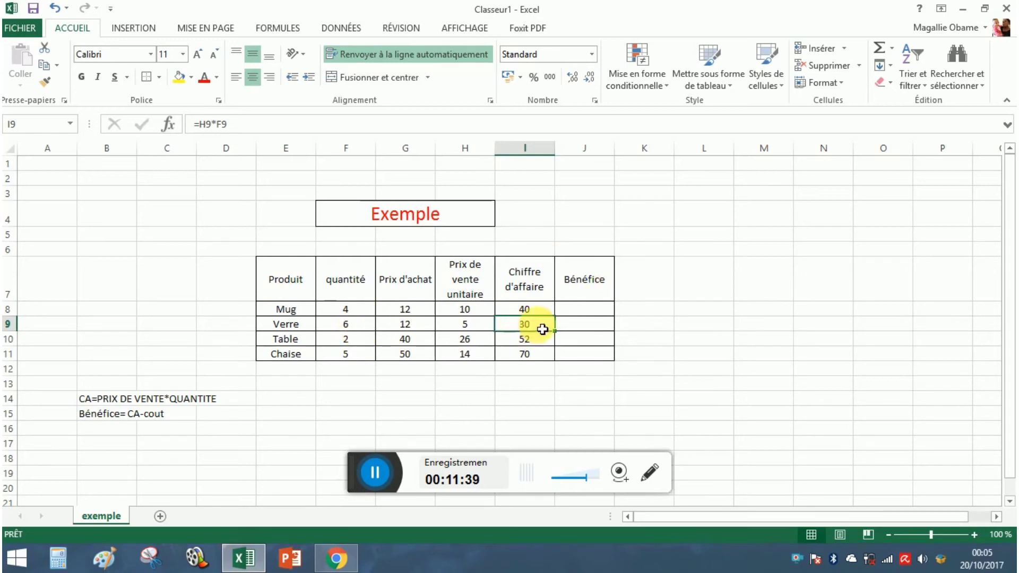
pyautogui.click(547, 312)
pyautogui.doubleClick(547, 312)
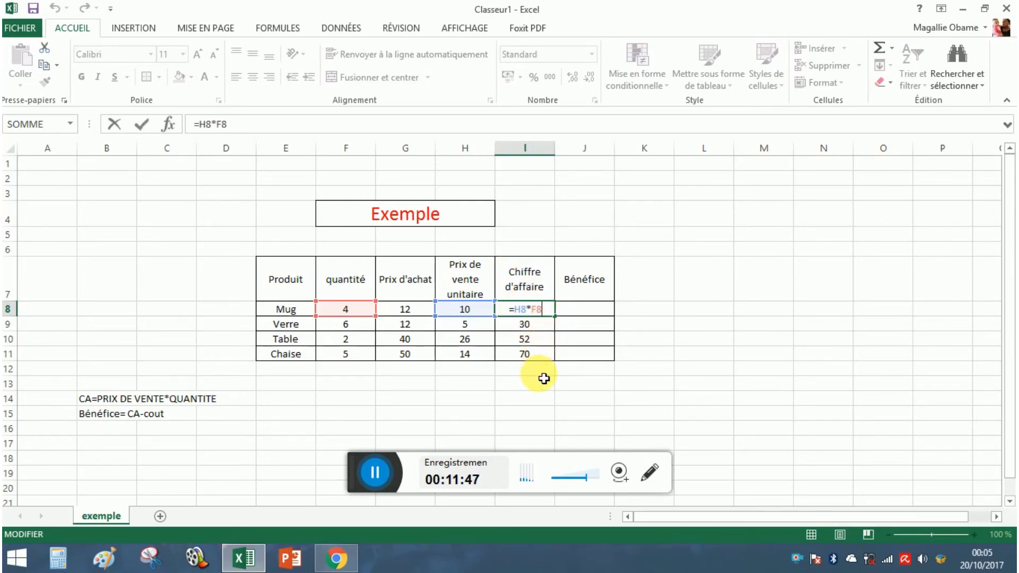
pyautogui.press('Return')
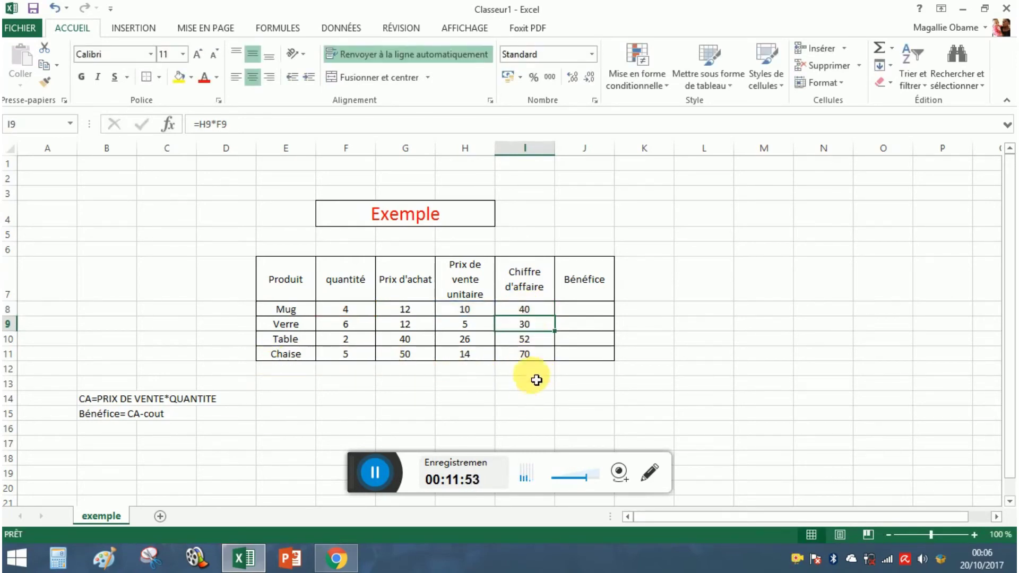
# - Enter the row label "total" in cell E12, below Chaise
pyautogui.click(288, 374)
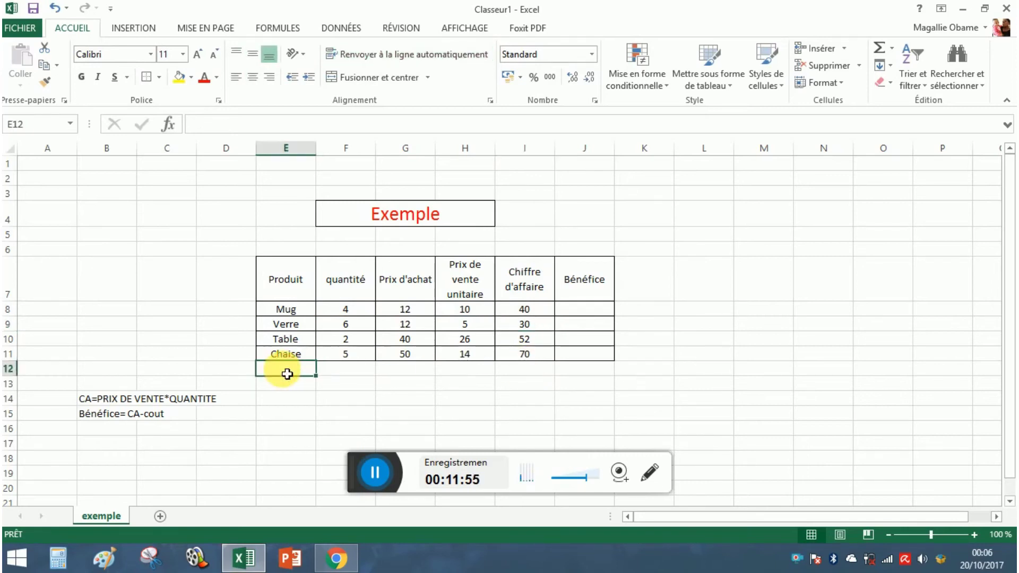
pyautogui.write('total')
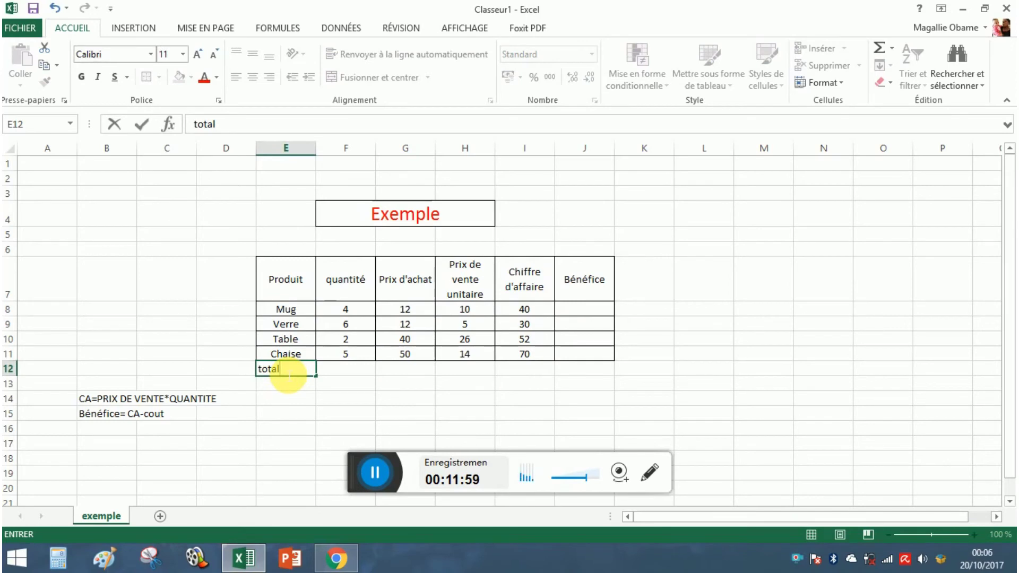
pyautogui.press('Return')
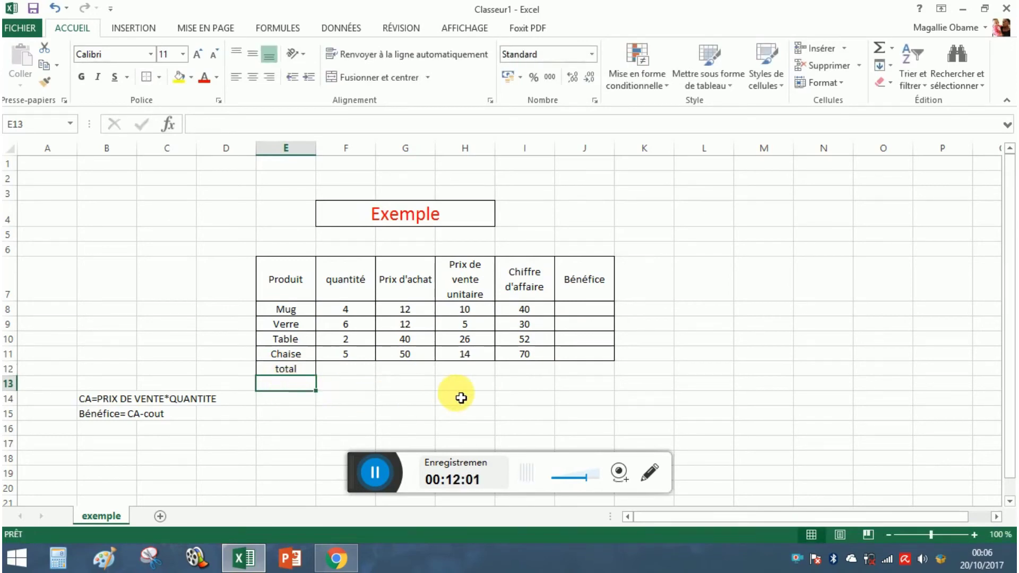
# - Total the Chiffre d'affaire column in I12 by adding the cells individually with the formula = I8+I9+I10+I11
pyautogui.click(524, 373)
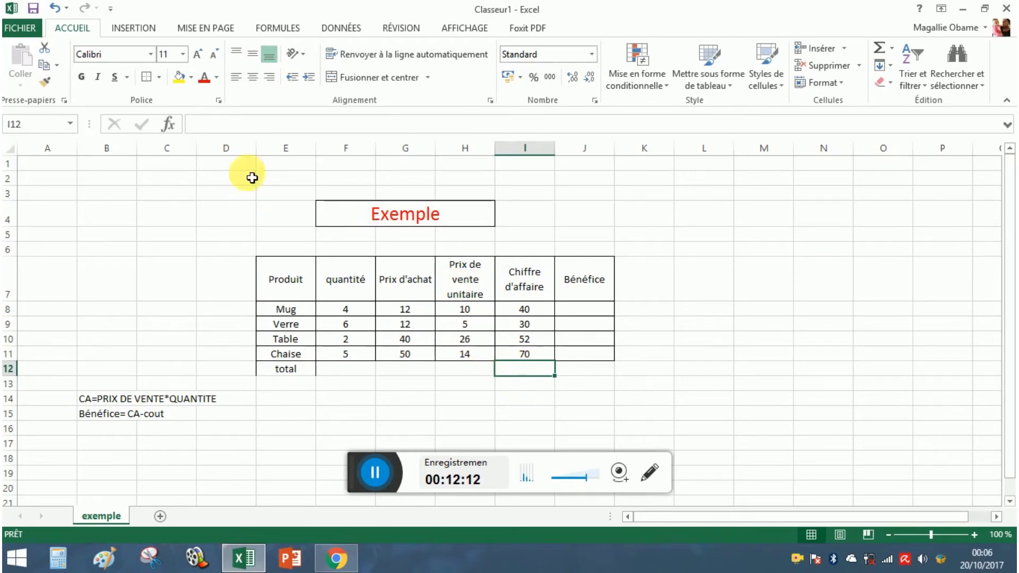
pyautogui.click(226, 126)
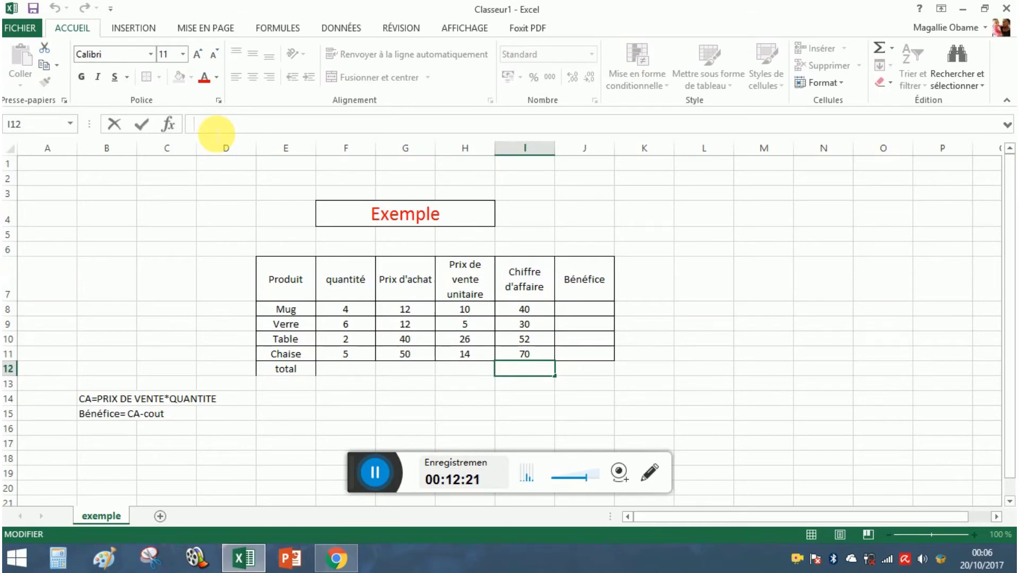
pyautogui.write('=')
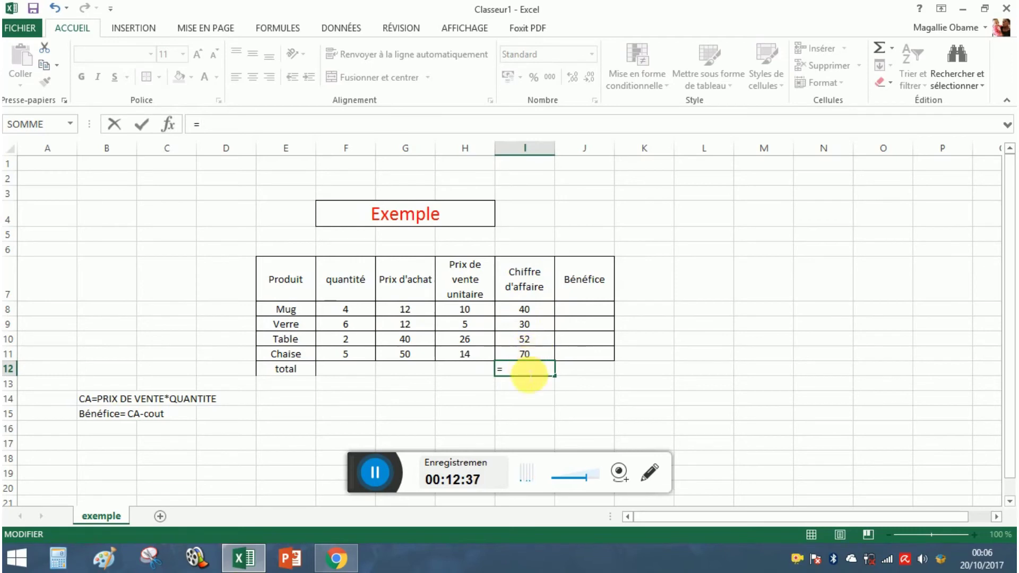
pyautogui.click(540, 314)
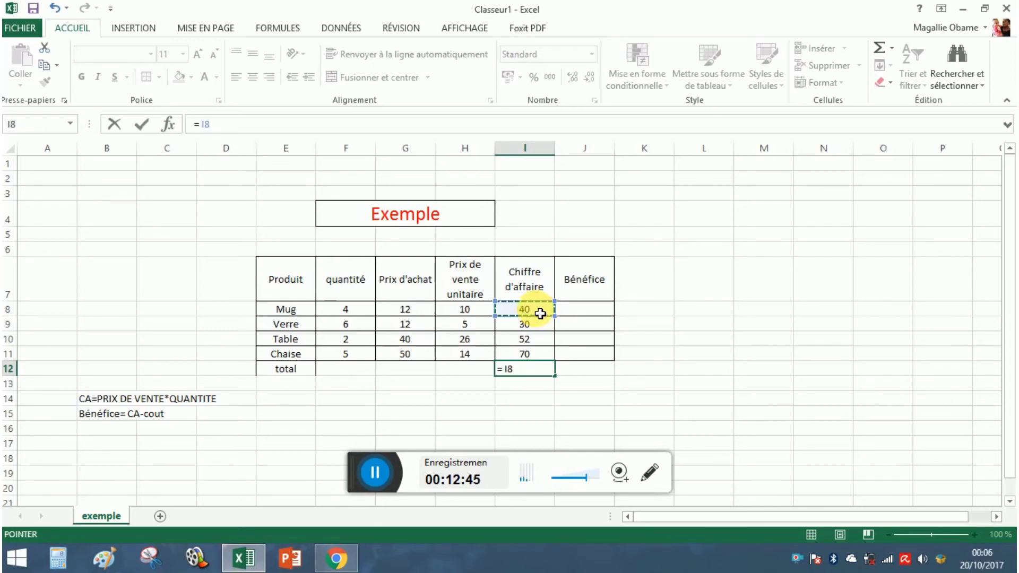
pyautogui.write('+')
pyautogui.click(540, 331)
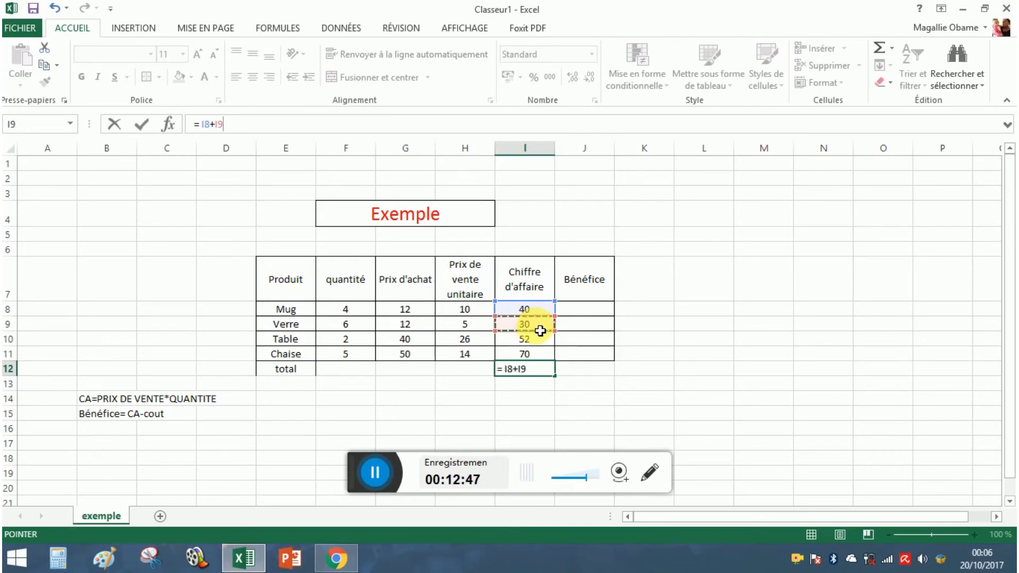
pyautogui.write('+')
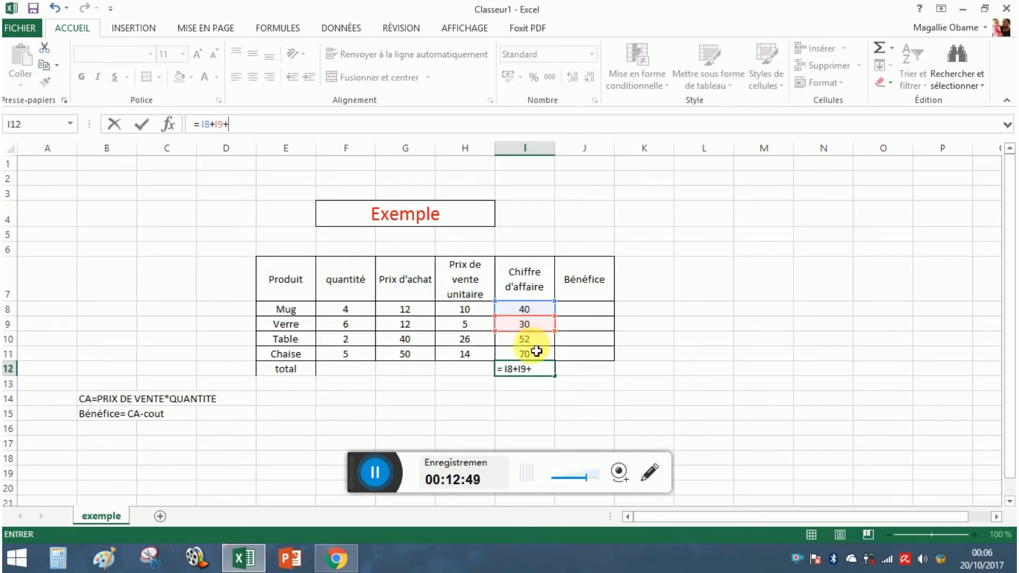
pyautogui.click(533, 341)
pyautogui.write('+')
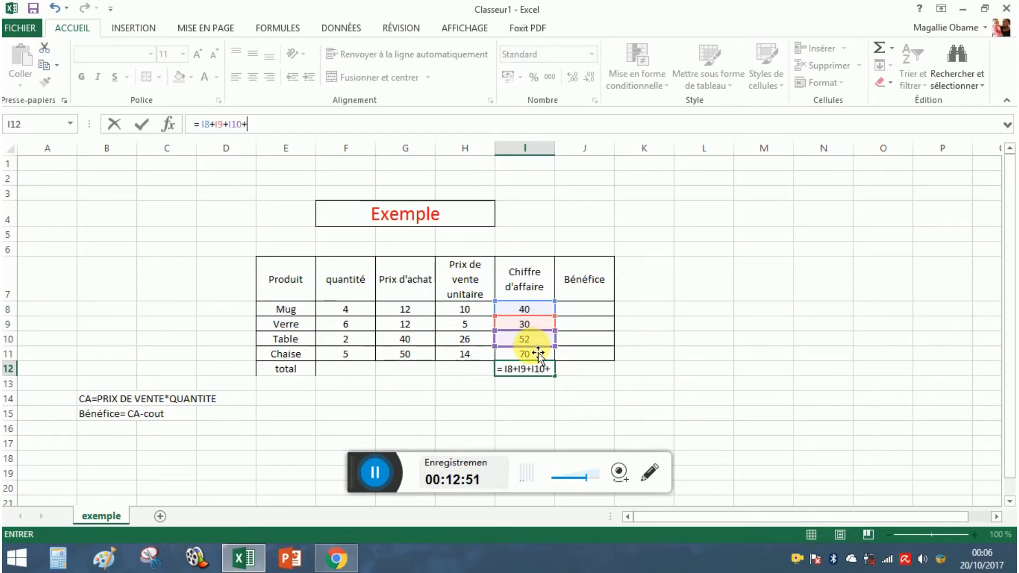
pyautogui.click(536, 360)
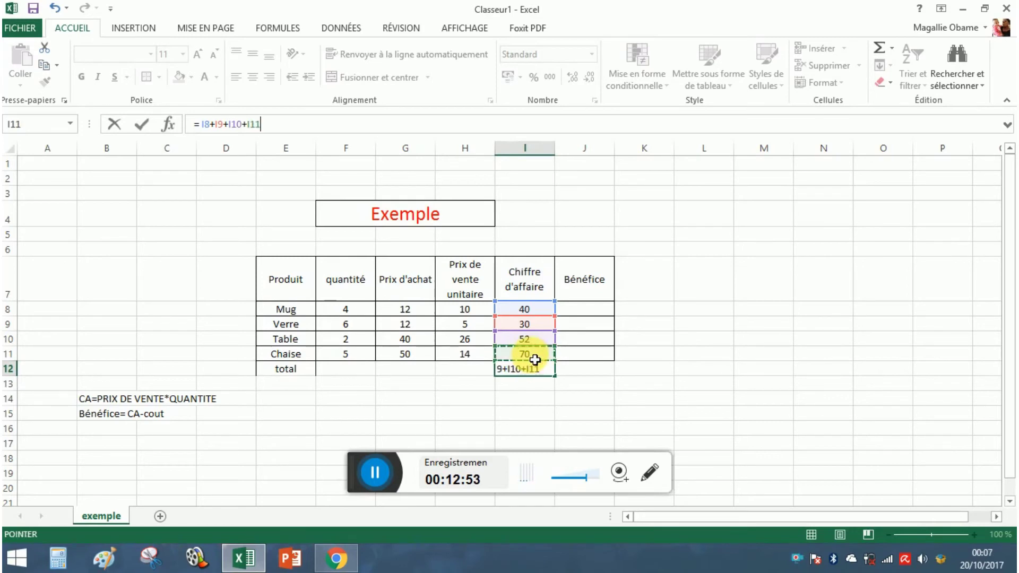
pyautogui.press('Return')
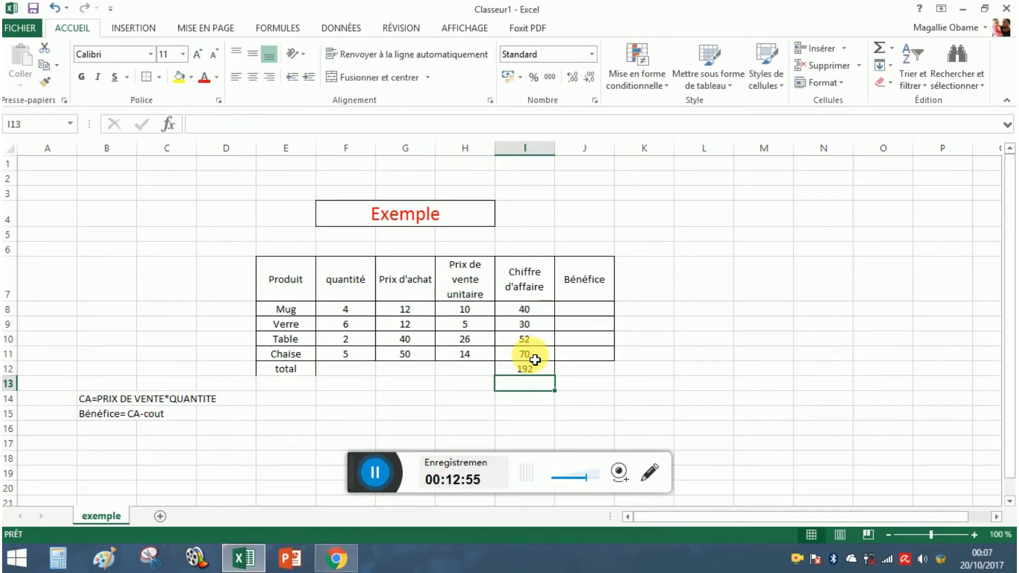
# - Replace the total formula in I12 with =SOMME(I8:I11), summing the Chiffre d'affaire range
pyautogui.click(539, 375)
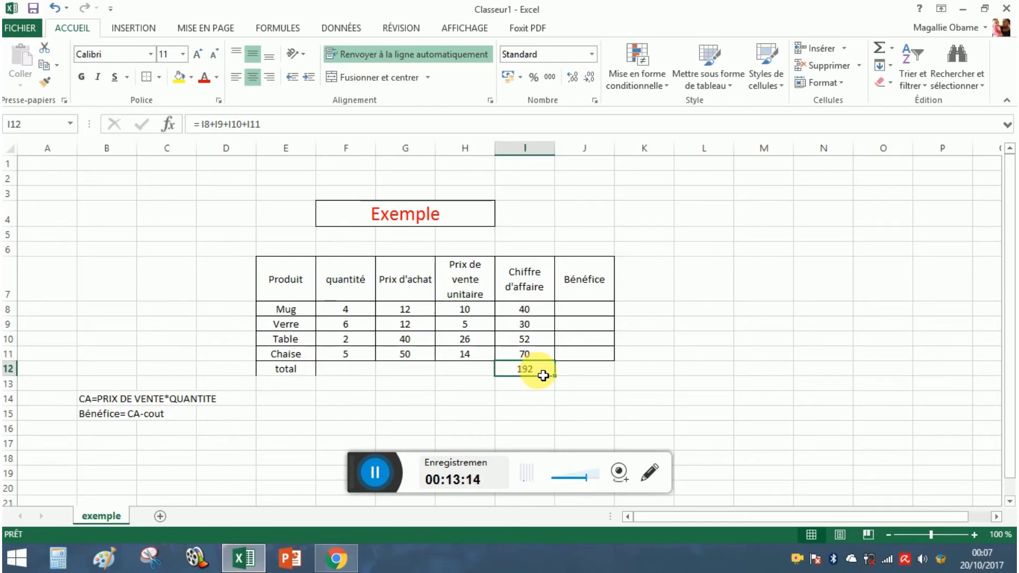
pyautogui.press('Delete')
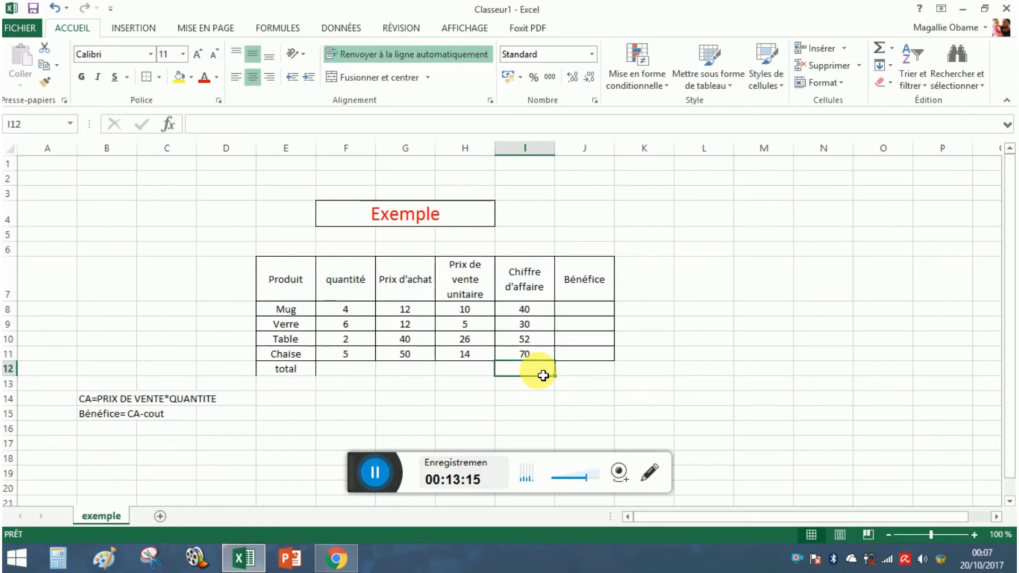
pyautogui.click(206, 126)
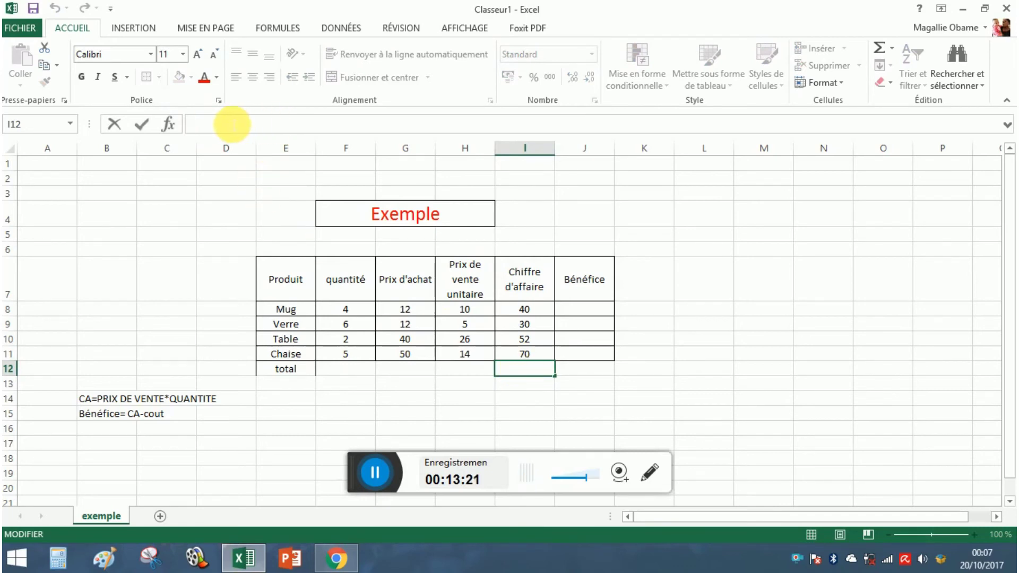
pyautogui.write('=')
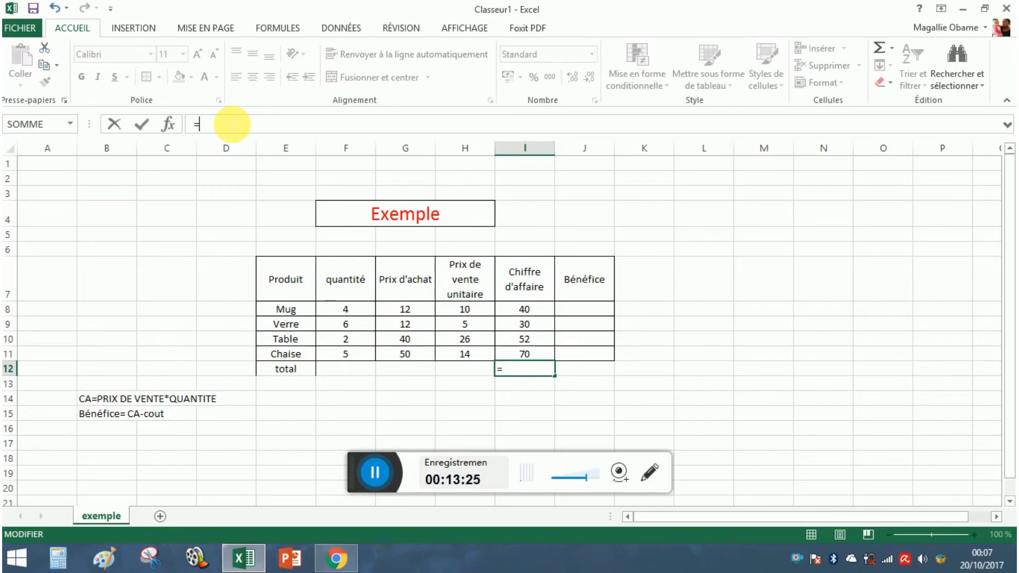
pyautogui.write('somme')
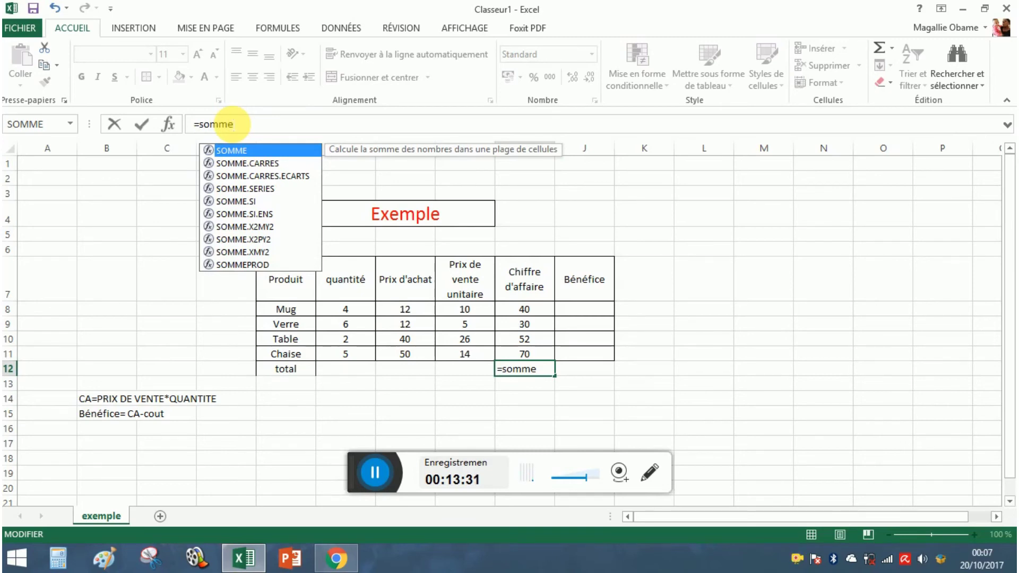
pyautogui.write('(')
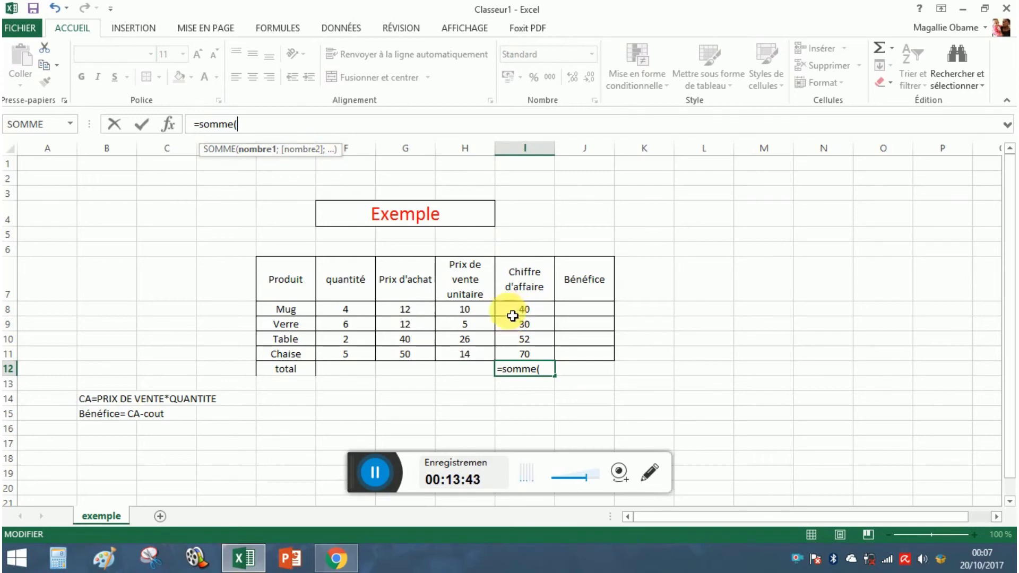
pyautogui.click(514, 310)
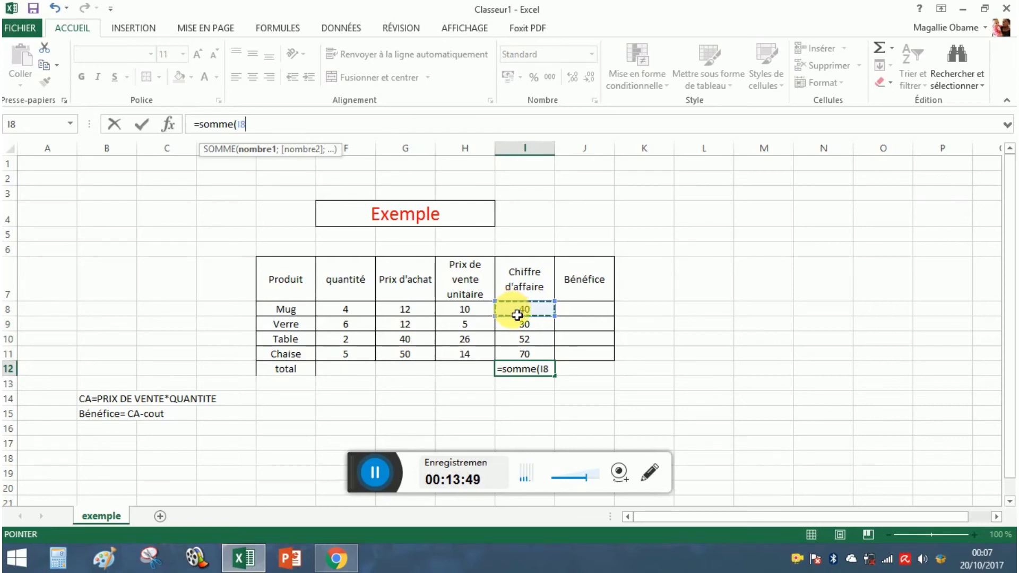
pyautogui.moveTo(517, 315); pyautogui.dragTo(524, 355)
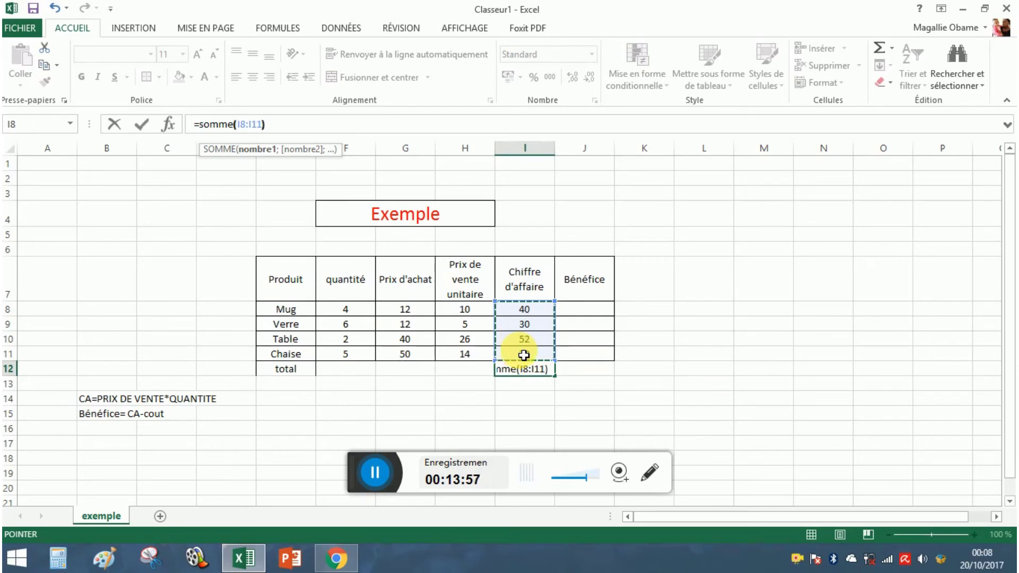
pyautogui.write(')')
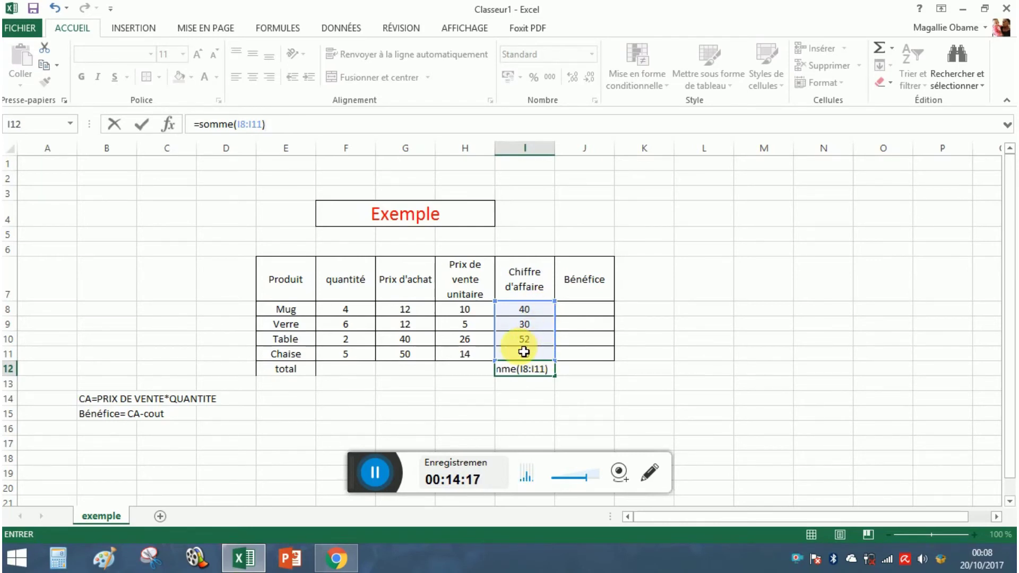
pyautogui.press('Return')
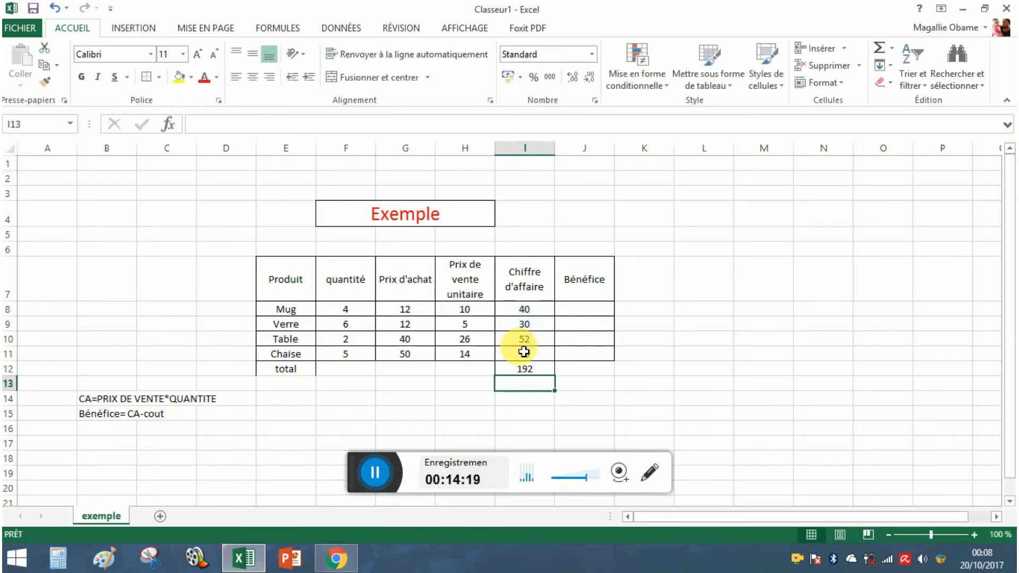
pyautogui.click(542, 374)
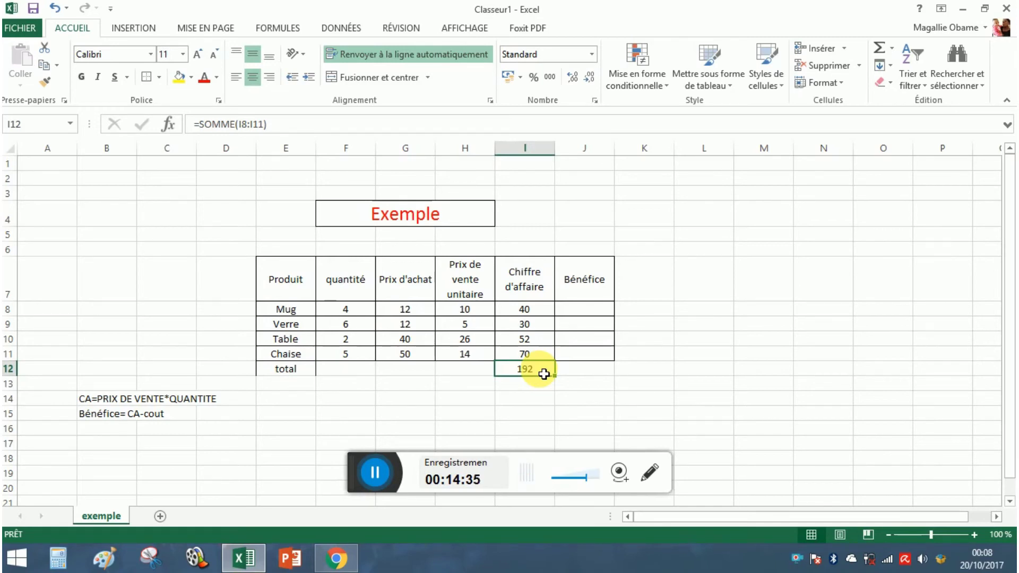
# - Calculate the Mug's Bénéfice in J8 with the formula =I8-G8, subtracting the purchase price from the revenue
pyautogui.click(589, 312)
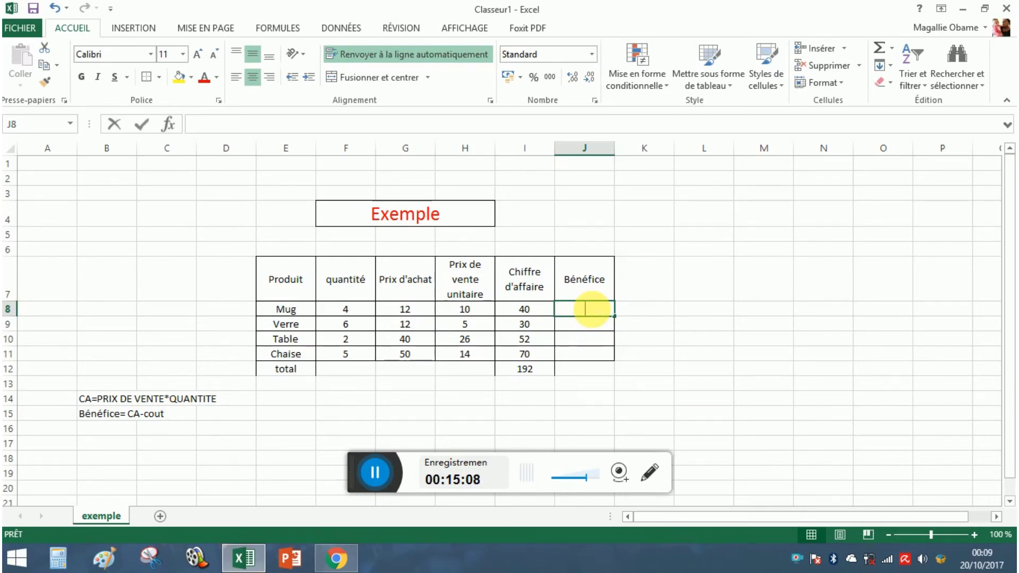
pyautogui.write('=')
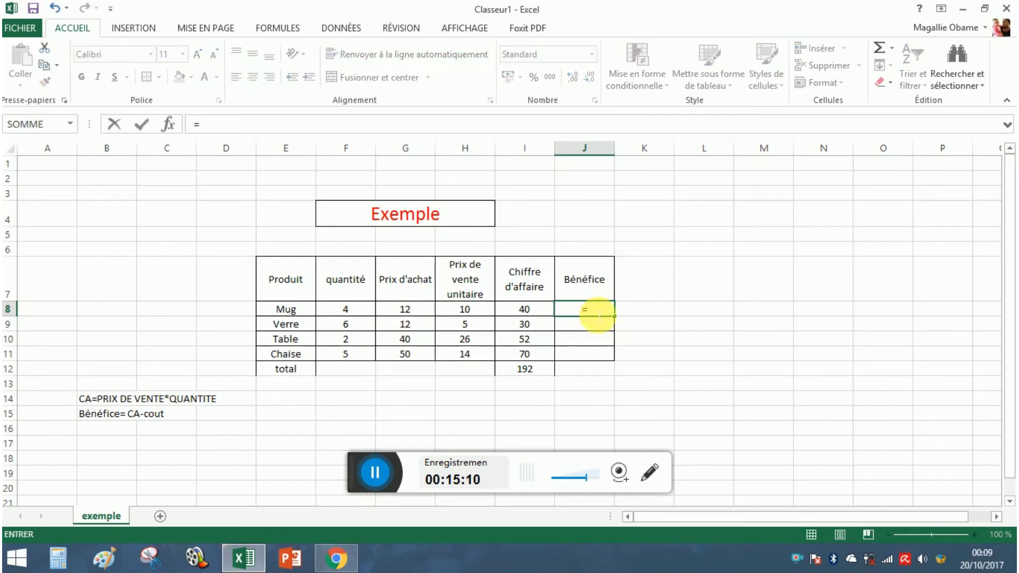
pyautogui.click(544, 314)
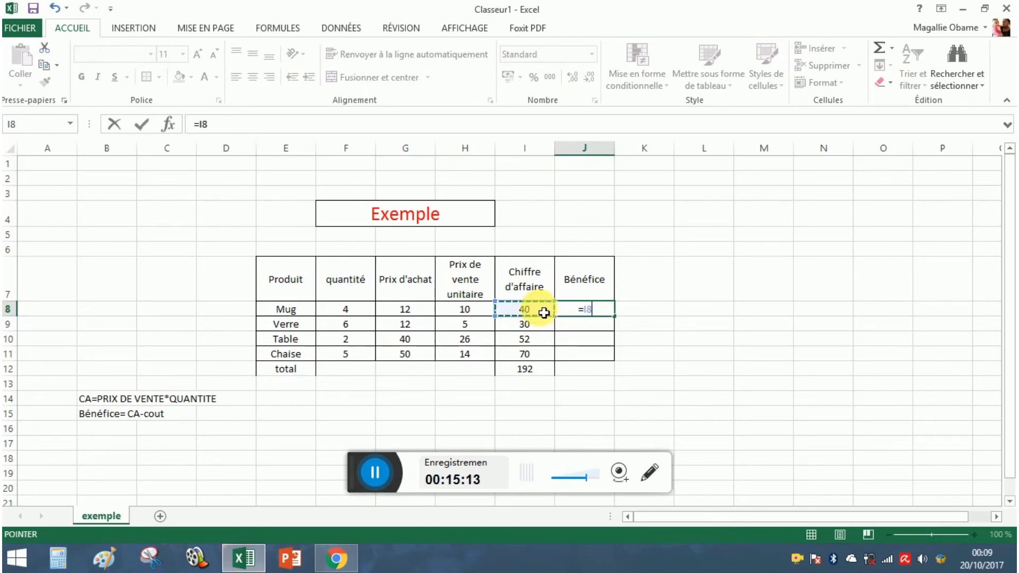
pyautogui.write('-')
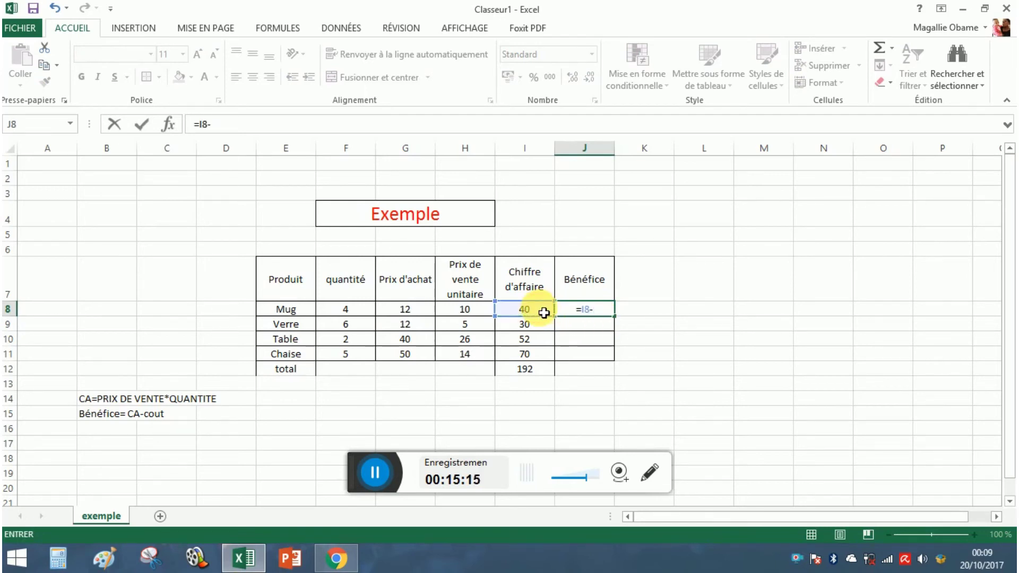
pyautogui.click(414, 314)
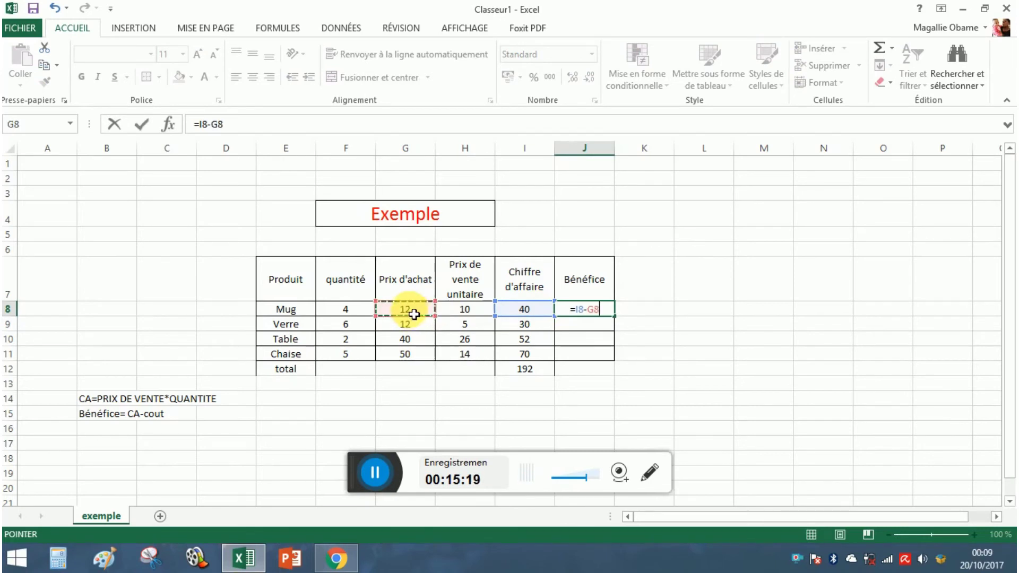
pyautogui.press('Return')
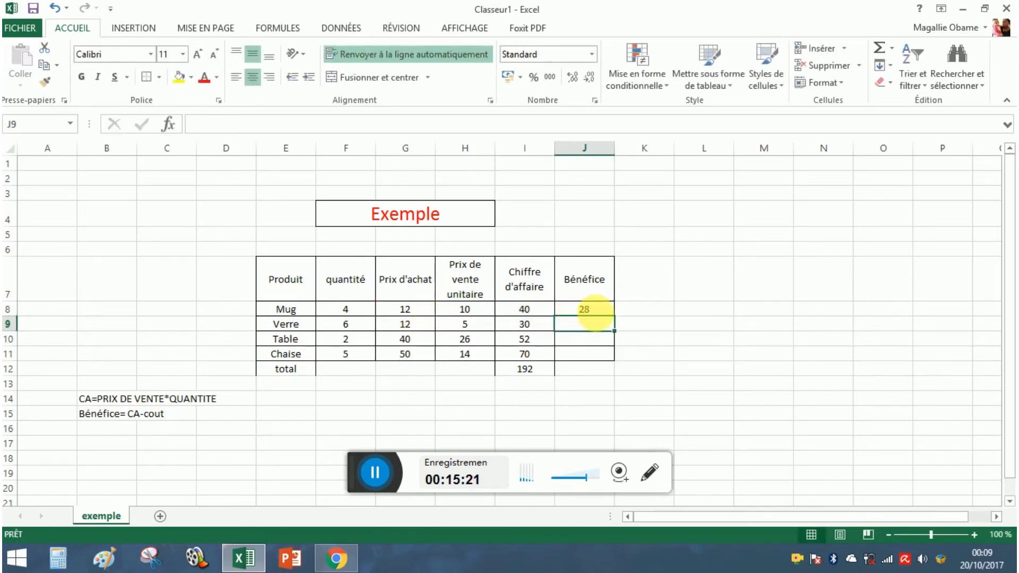
# - Copy the Bénéfice formula from J8 down to J11 and total the column in J12 with =SOMME(J8:J11)
pyautogui.click(600, 315)
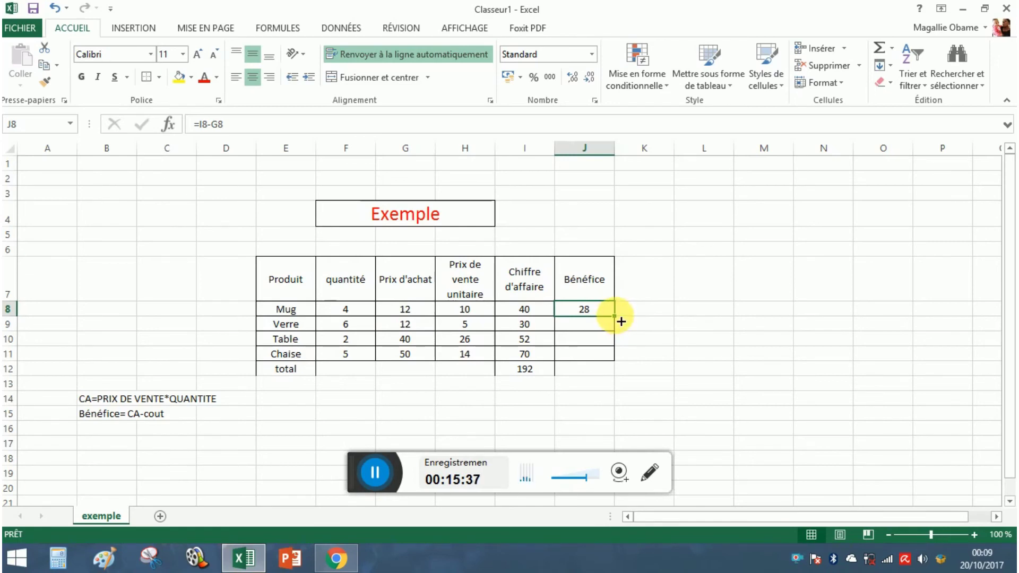
pyautogui.moveTo(621, 322); pyautogui.dragTo(616, 363)
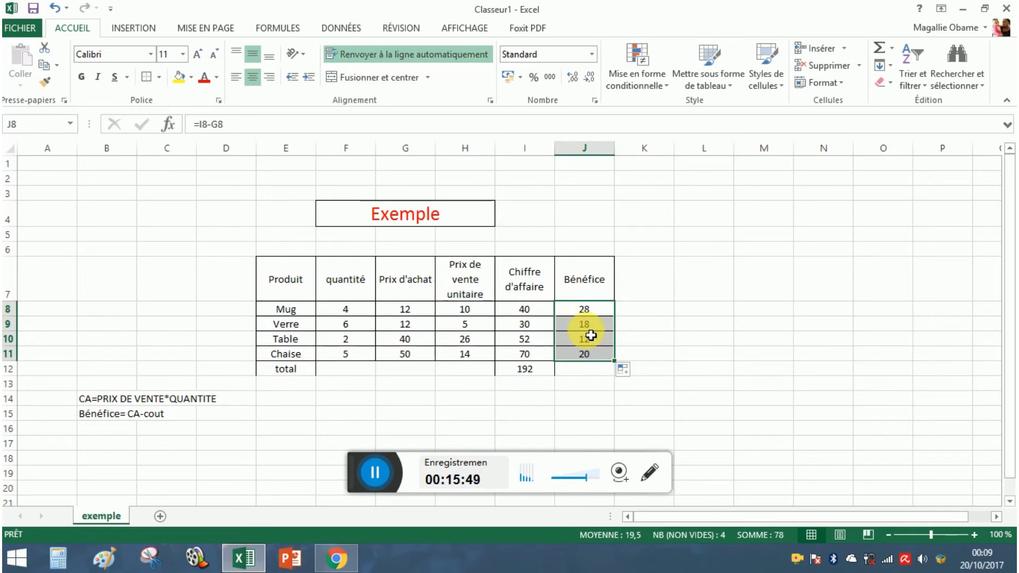
pyautogui.click(591, 373)
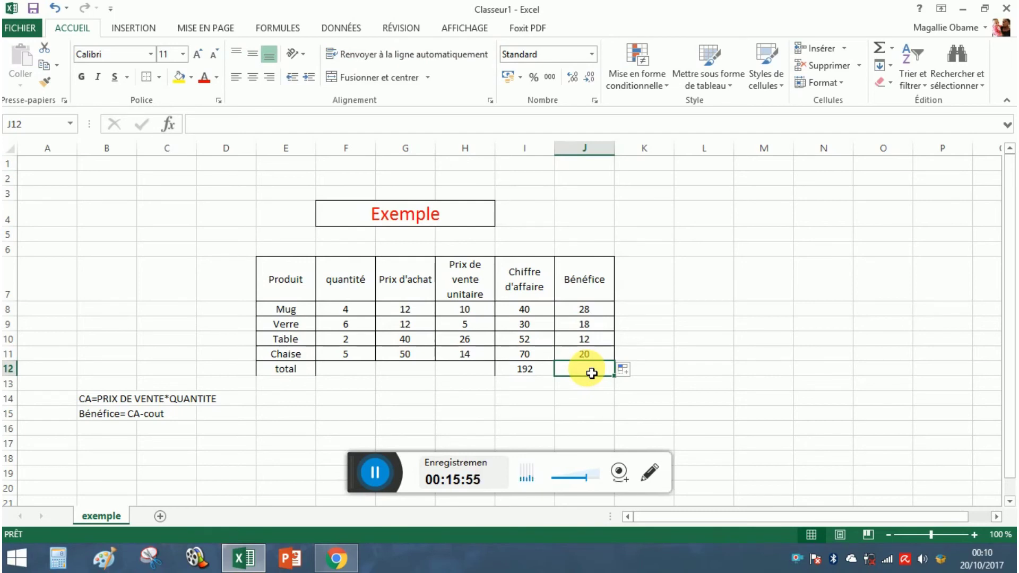
pyautogui.write('=')
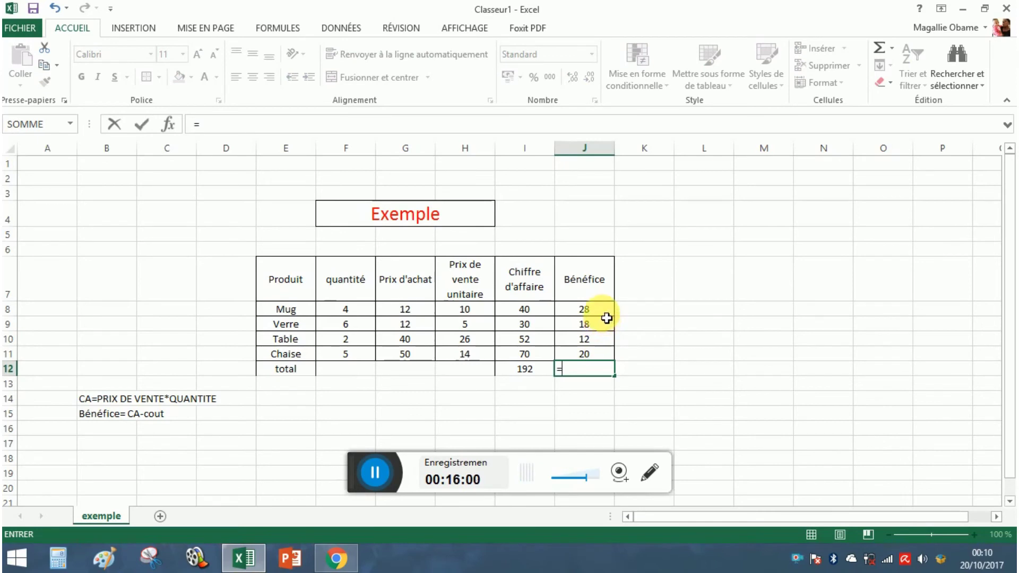
pyautogui.write('so')
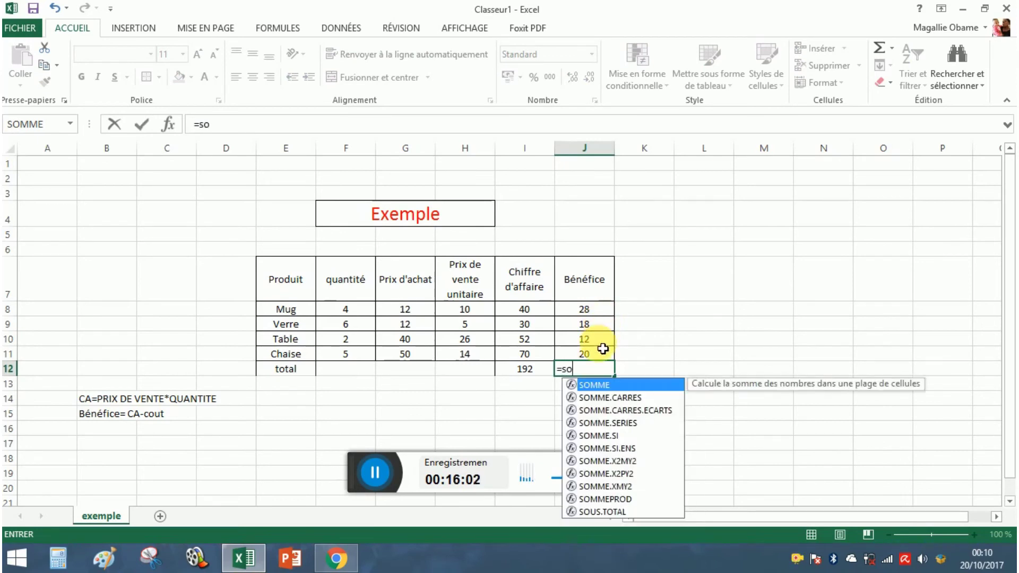
pyautogui.write('mme')
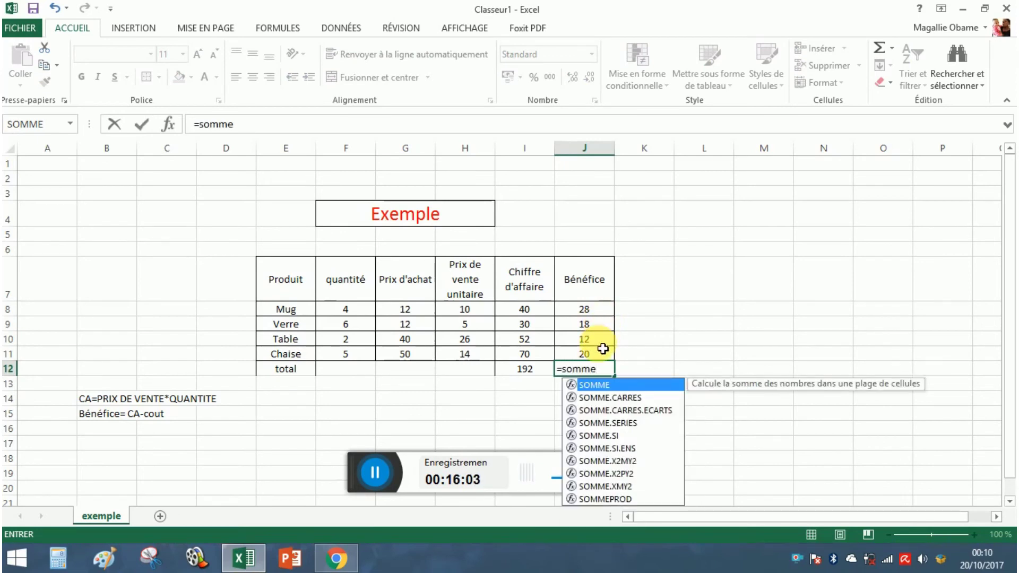
pyautogui.write('(')
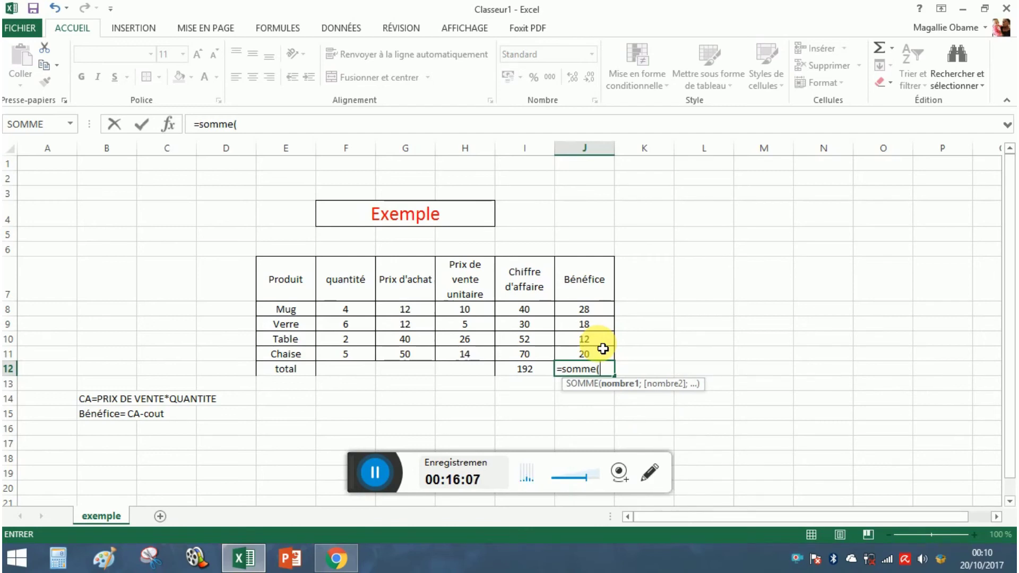
pyautogui.click(570, 311)
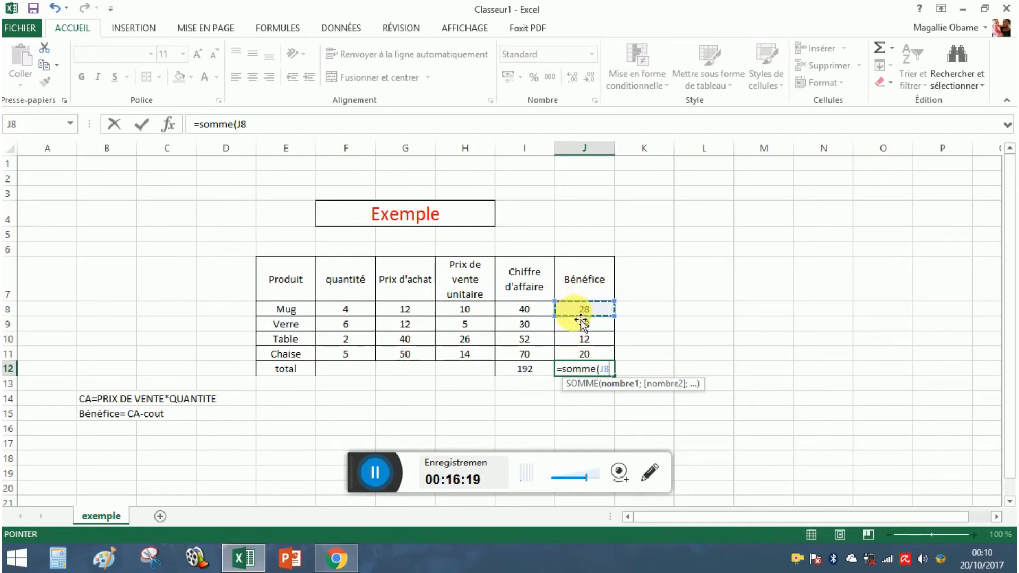
pyautogui.moveTo(585, 311); pyautogui.dragTo(595, 360)
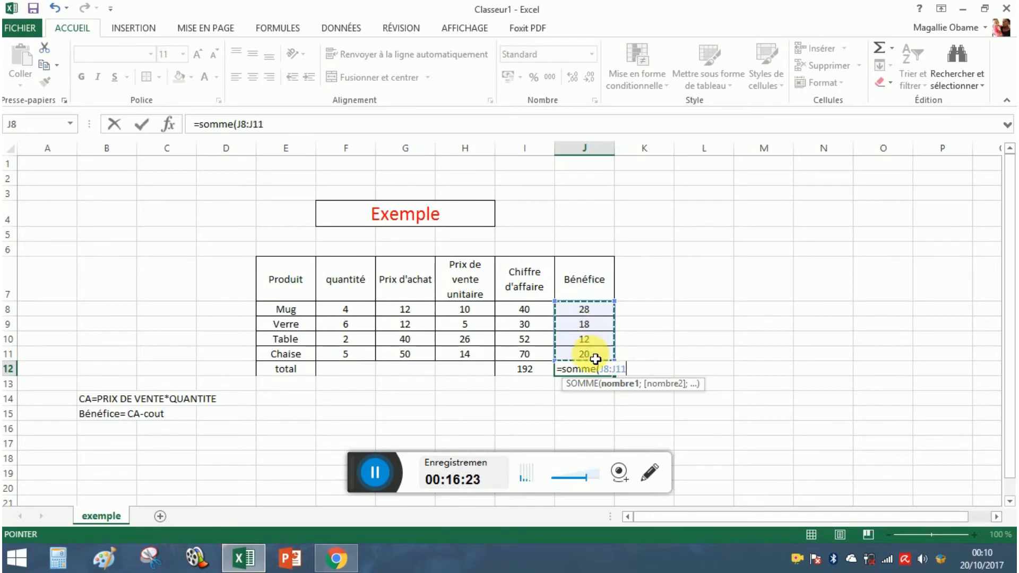
pyautogui.write(')')
pyautogui.press('Return')
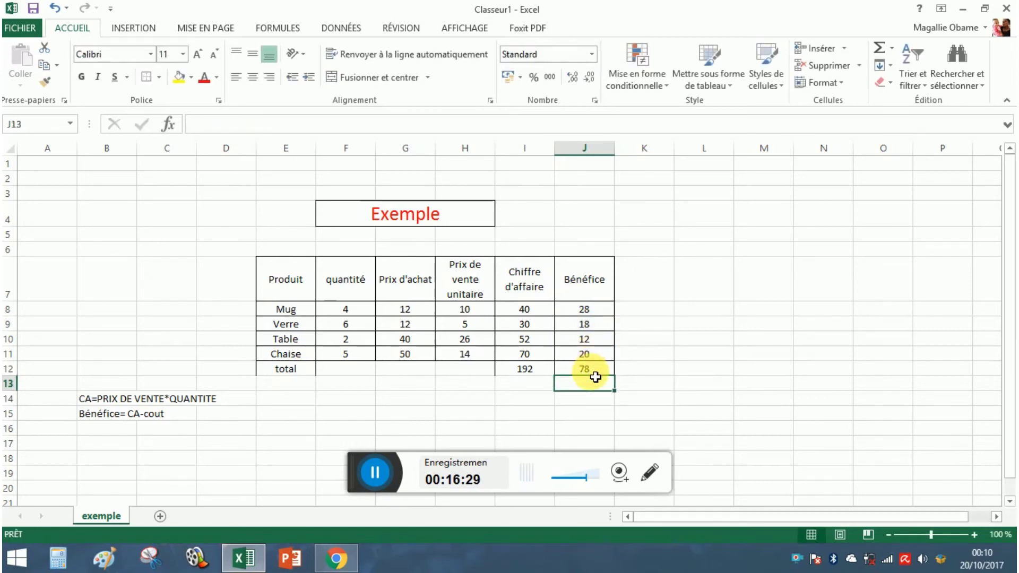
# - Color the two totals in J12 and I12 and the "total" label in E12 red
pyautogui.click(592, 370)
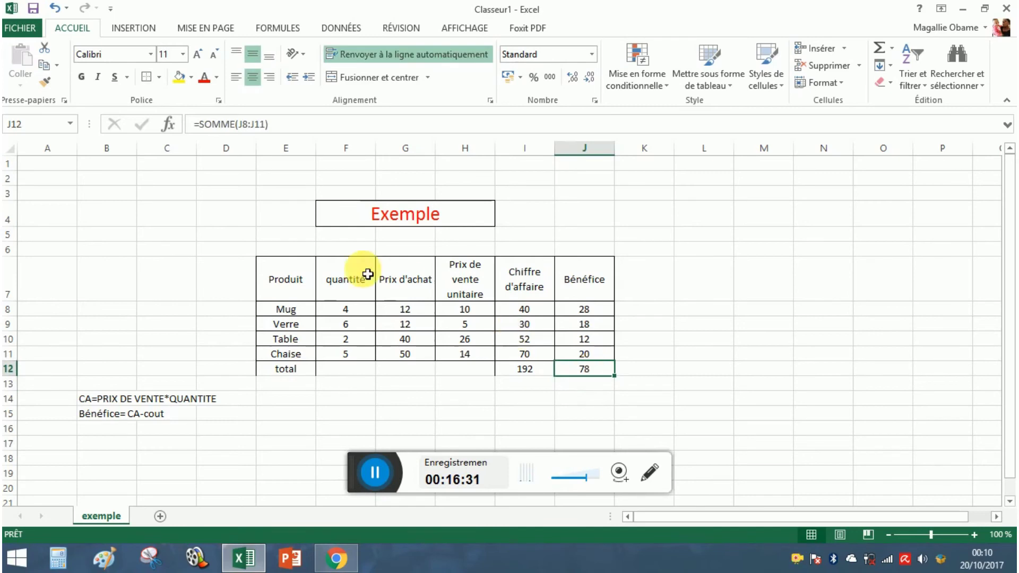
pyautogui.click(206, 84)
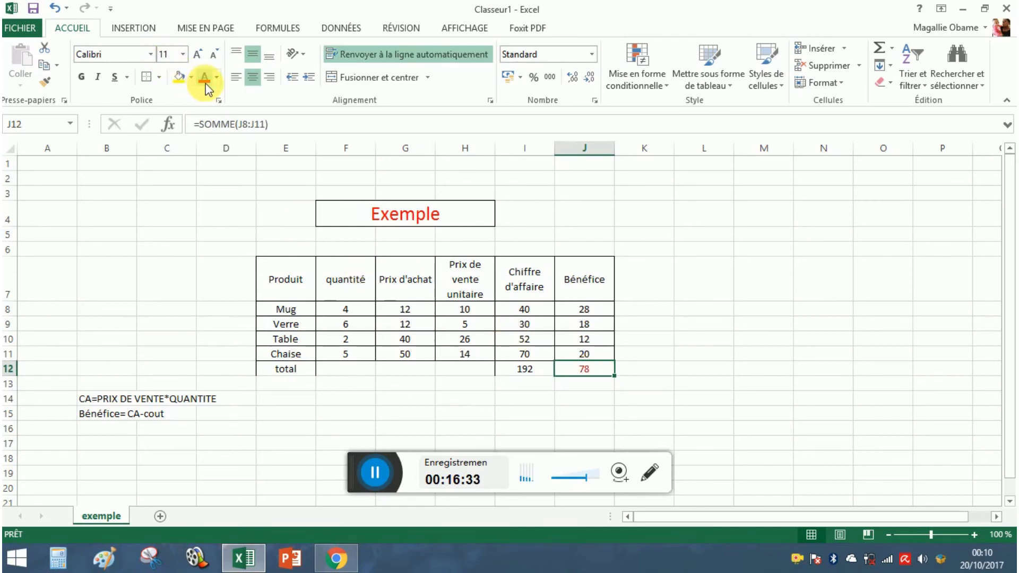
pyautogui.click(522, 373)
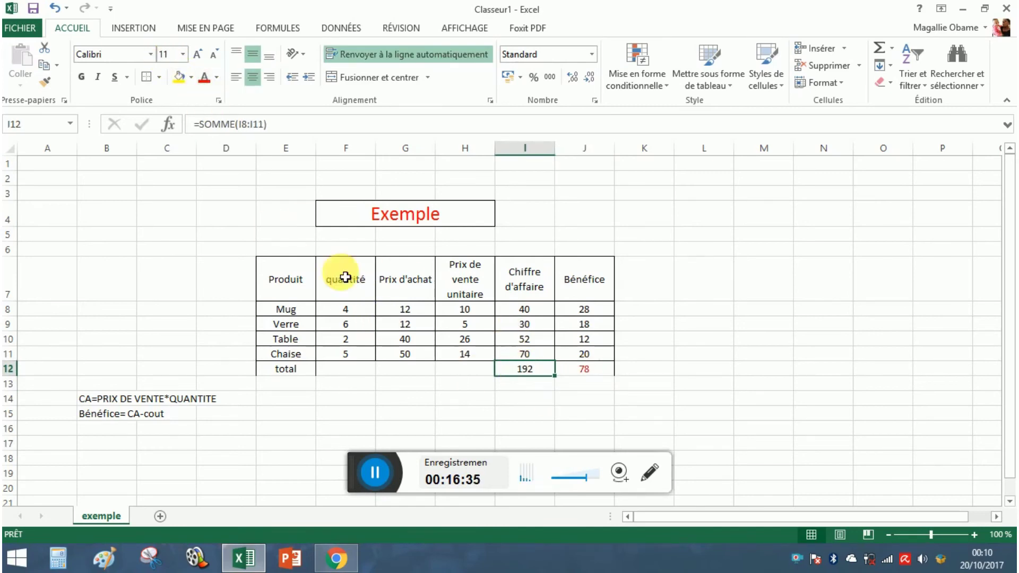
pyautogui.click(205, 77)
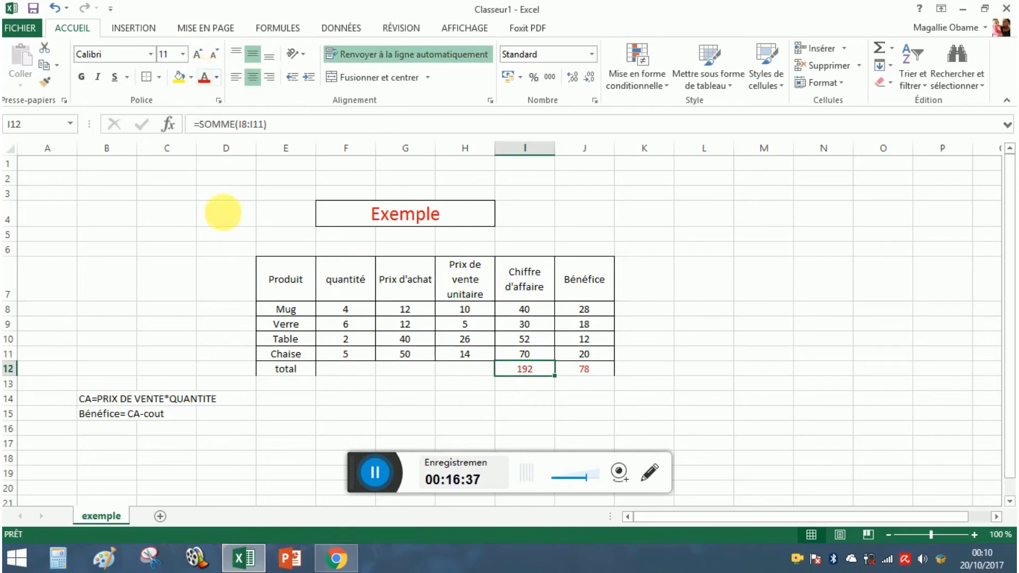
pyautogui.click(296, 374)
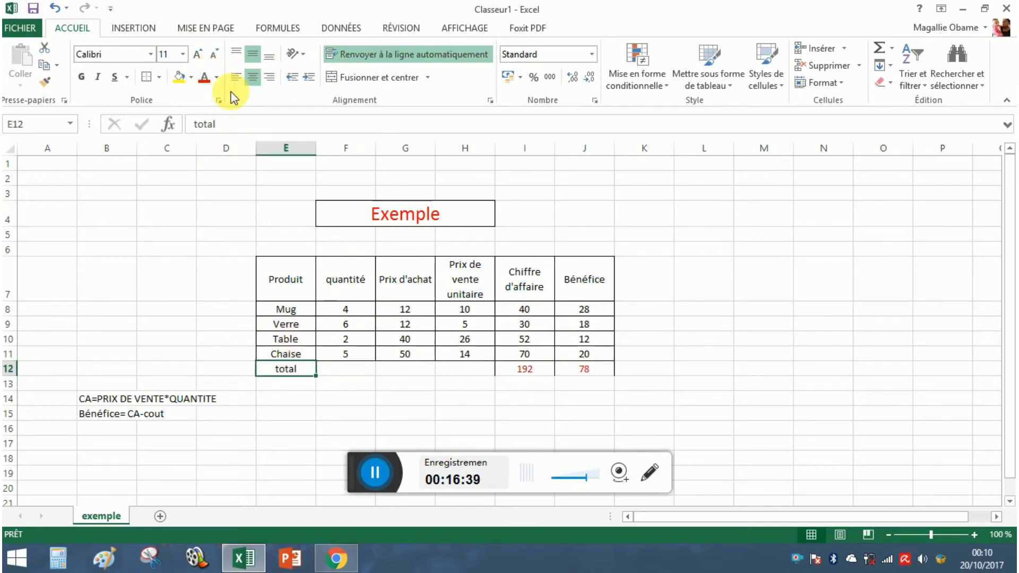
pyautogui.click(201, 81)
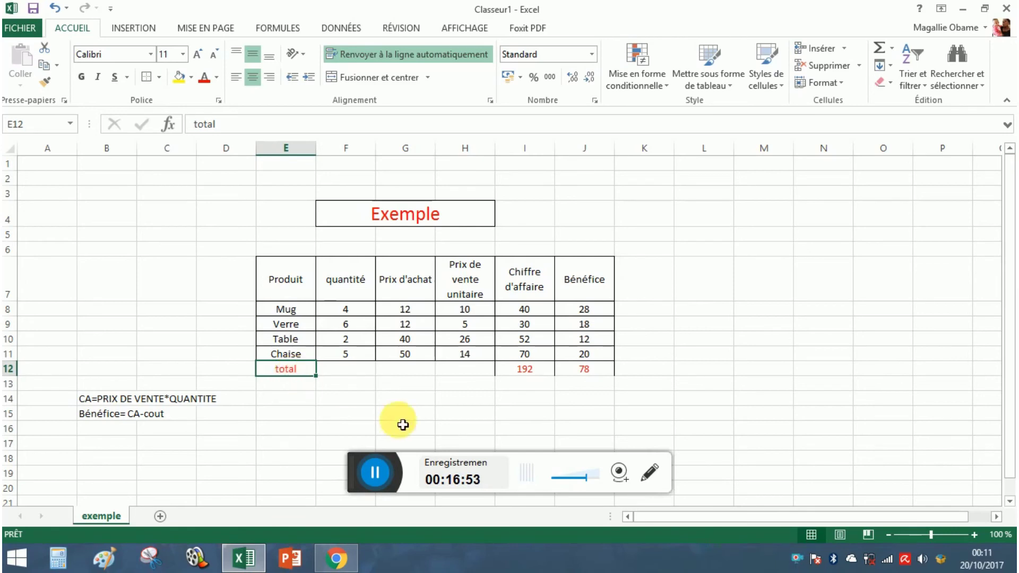
# - Apply all borders to the total cells I12:J12 of the table
pyautogui.click(506, 379)
pyautogui.moveTo(507, 380); pyautogui.dragTo(587, 370)
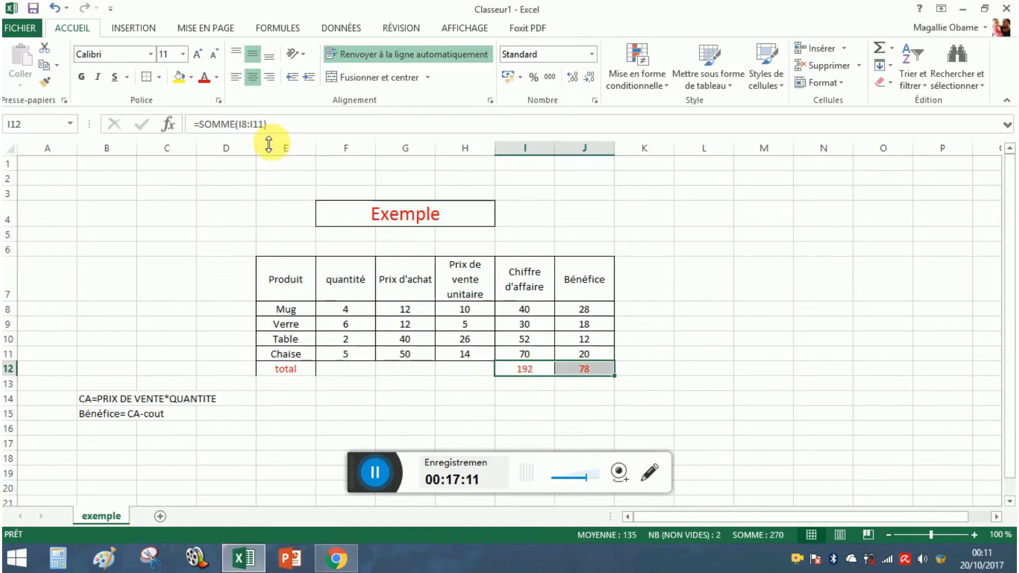
pyautogui.click(159, 78)
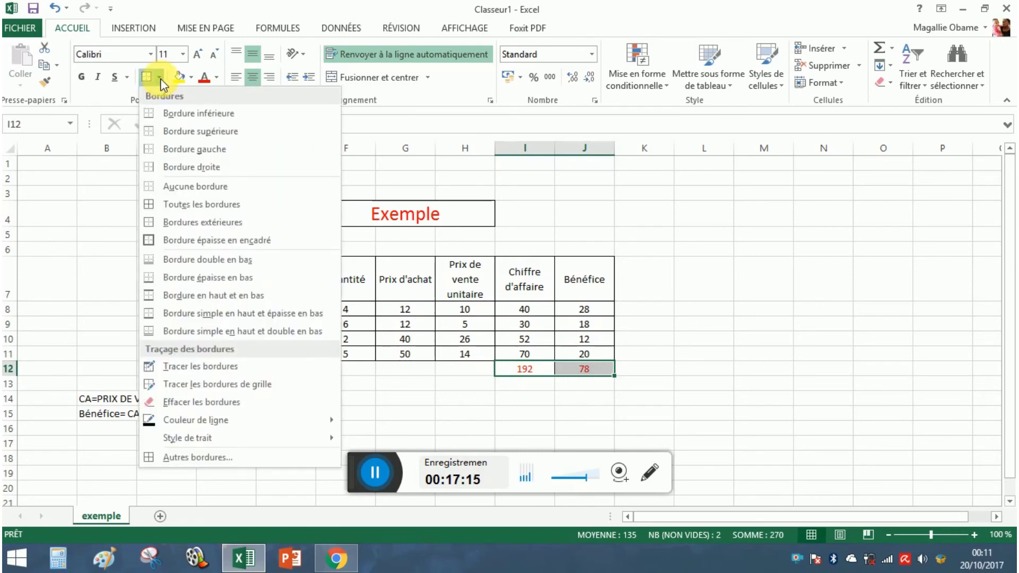
pyautogui.click(178, 204)
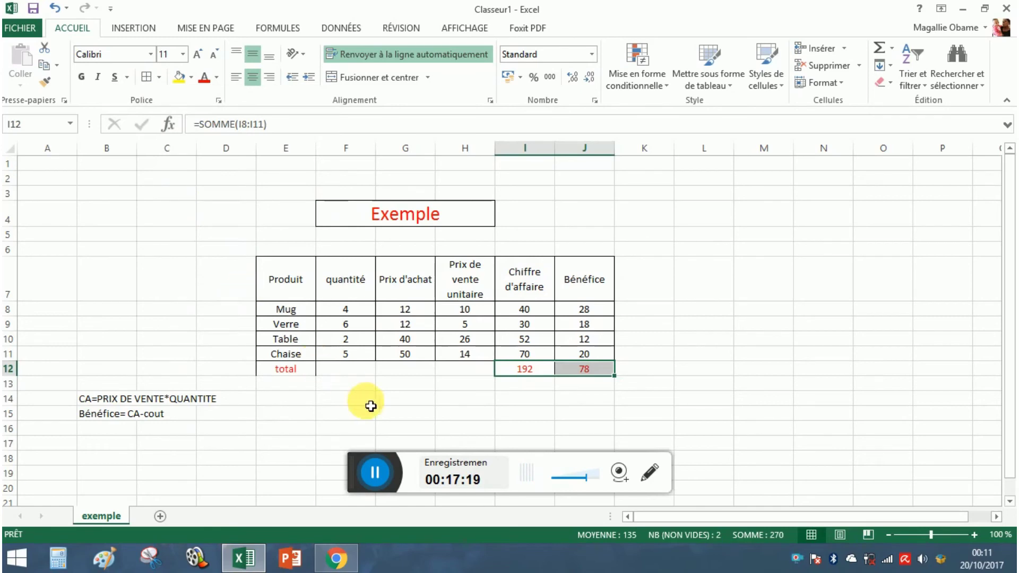
pyautogui.click(446, 415)
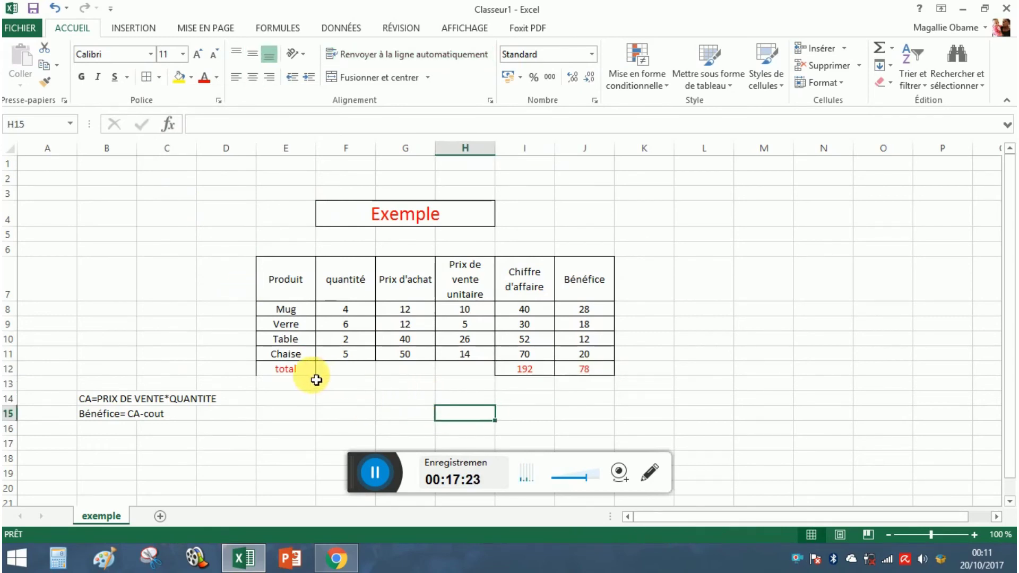
# - Enter the exchange rate values beside the table, 1 in M8 and 650 in N8
pyautogui.click(739, 314)
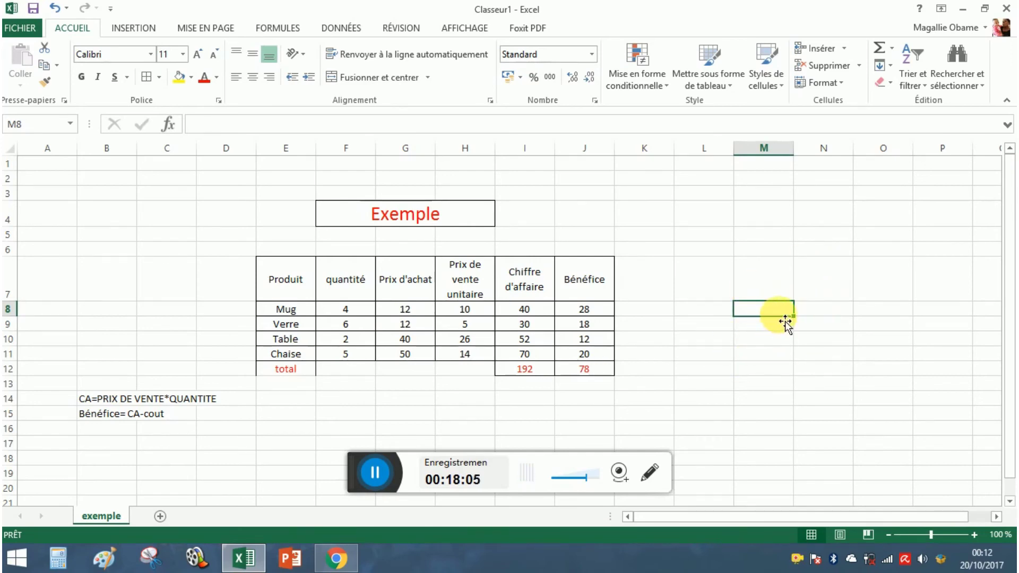
pyautogui.write('1')
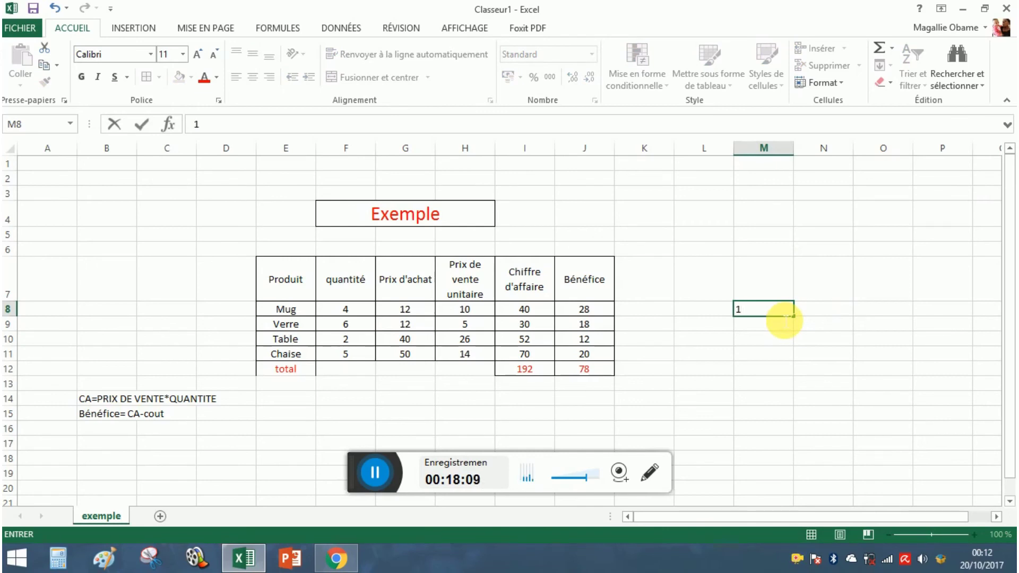
pyautogui.click(816, 316)
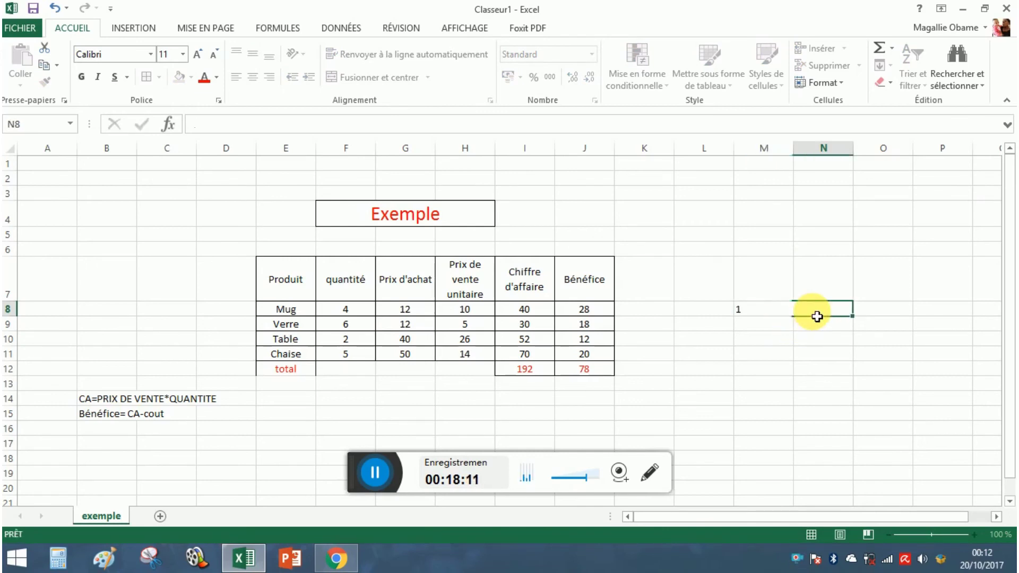
pyautogui.write('650')
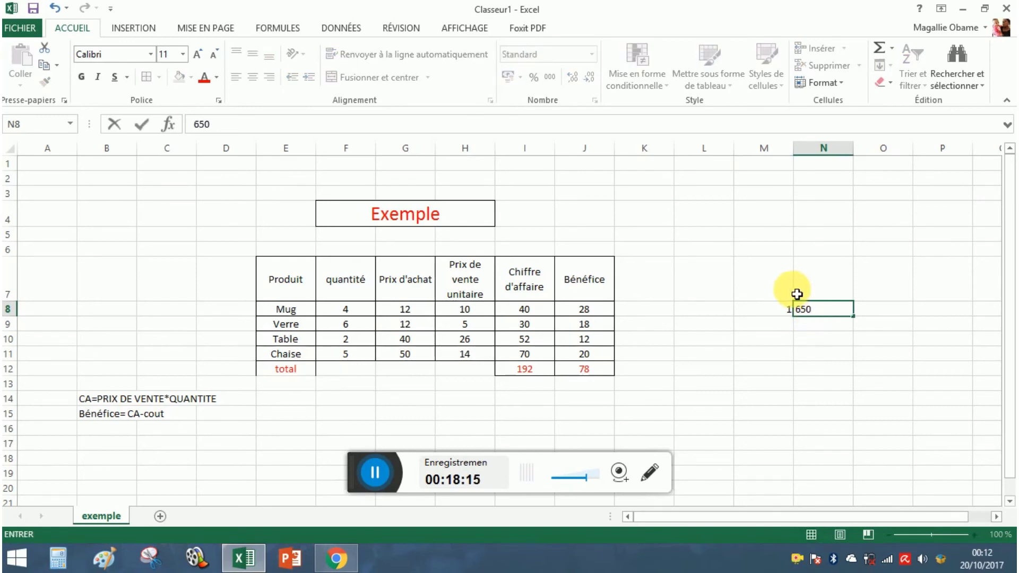
# - Move the values 1 and 650 one row down to M9 and N9
pyautogui.click(786, 313)
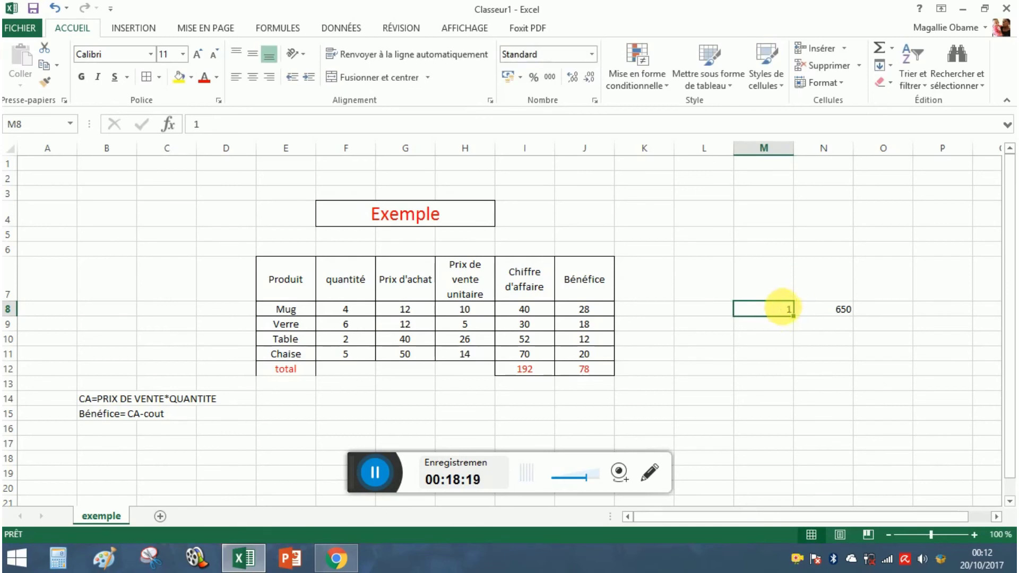
pyautogui.moveTo(793, 318); pyautogui.dragTo(793, 331)
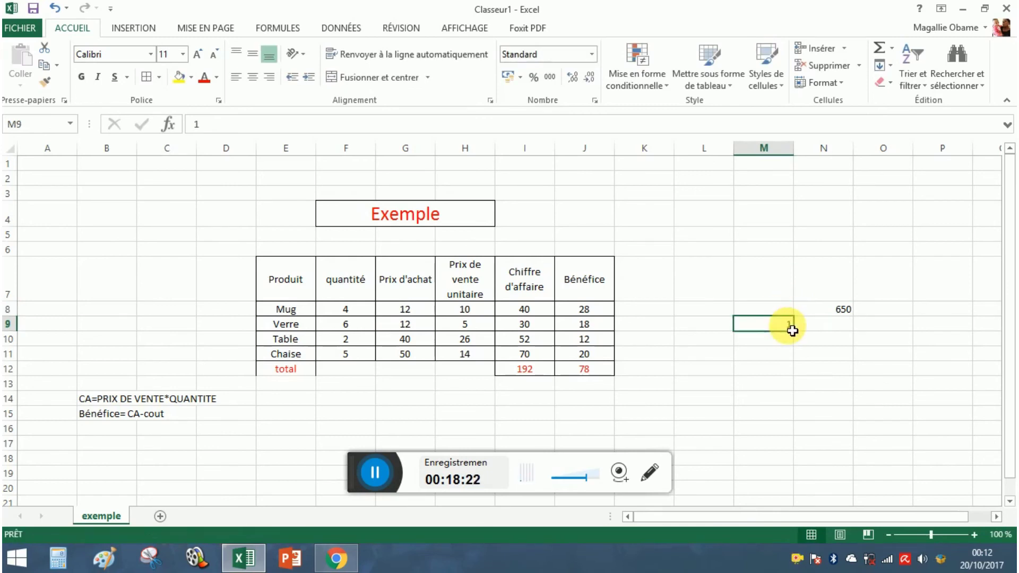
pyautogui.click(843, 315)
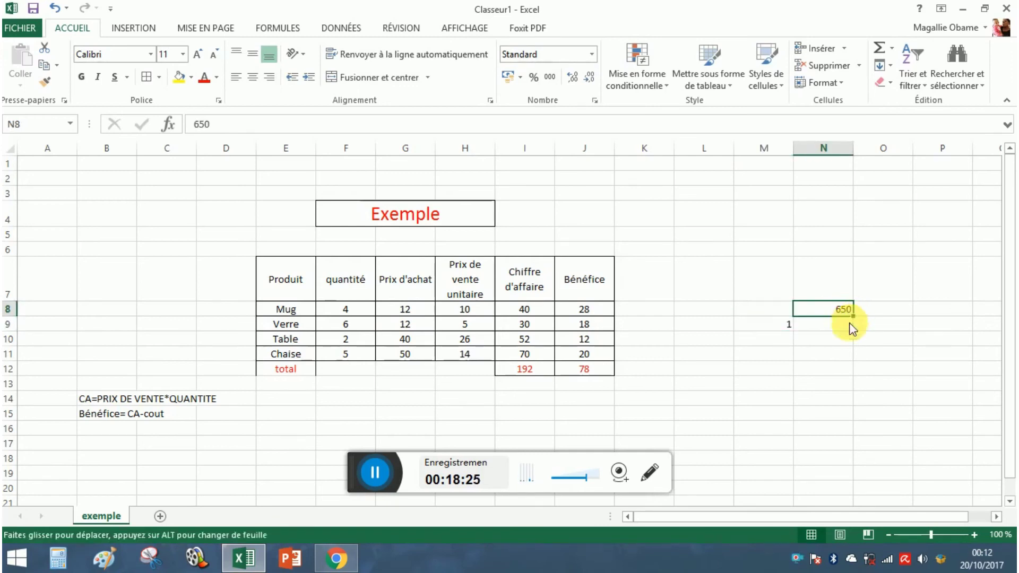
pyautogui.moveTo(850, 323); pyautogui.dragTo(854, 326)
# - Enter the currency headings "euro" in M8 and "FCFA" in N8 above the rate values
pyautogui.click(782, 316)
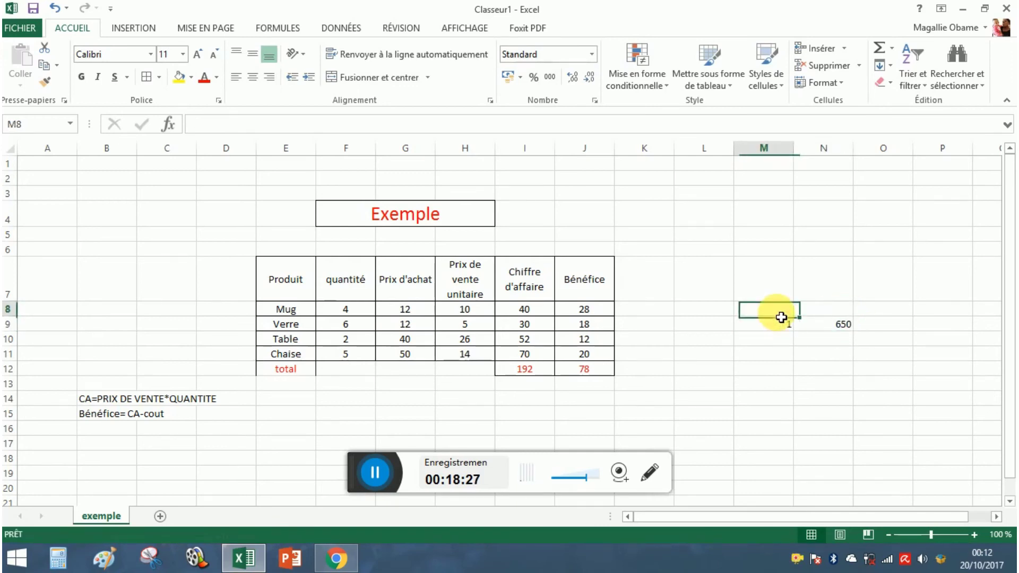
pyautogui.write('euro')
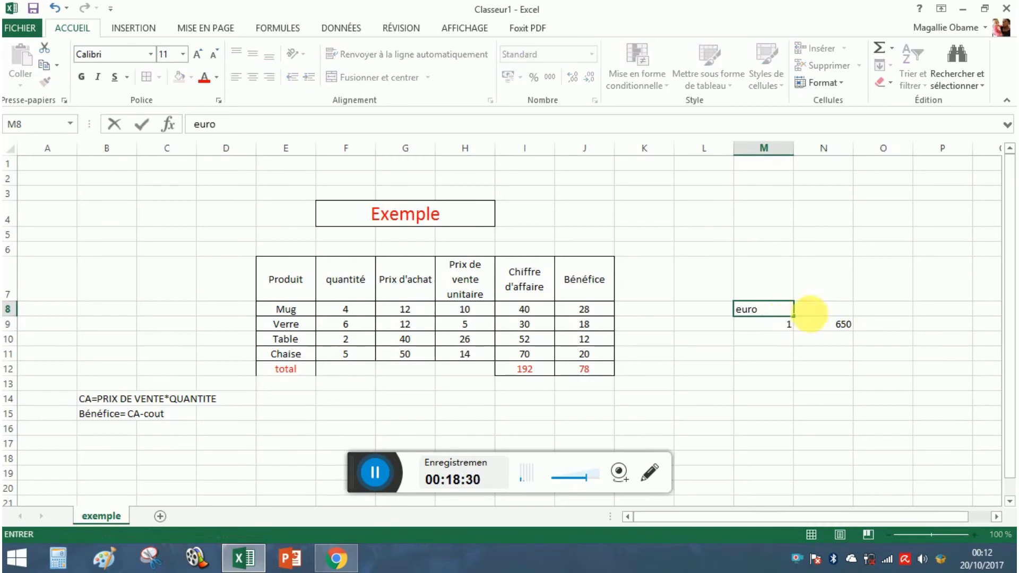
pyautogui.click(837, 313)
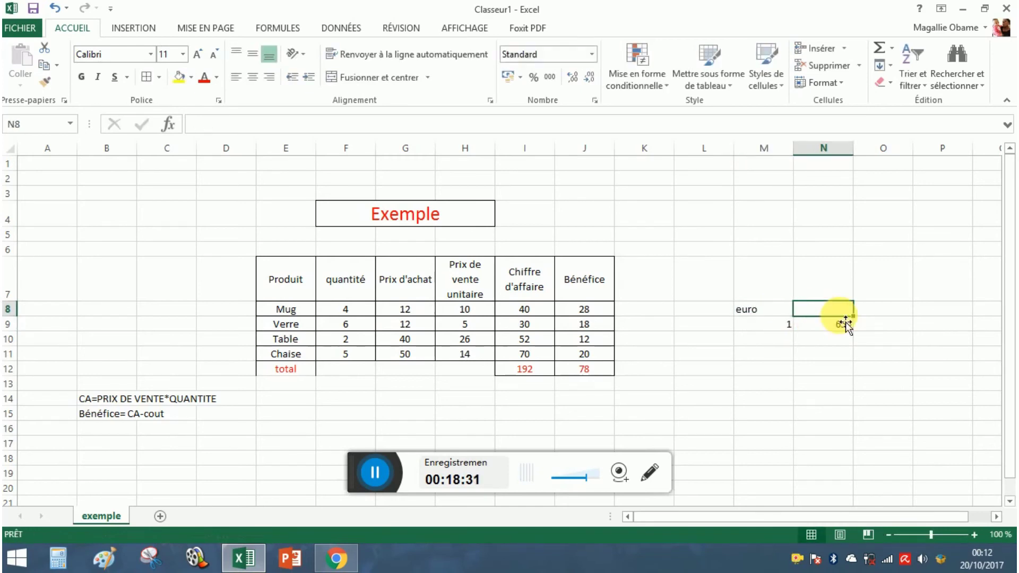
pyautogui.write('FCFA')
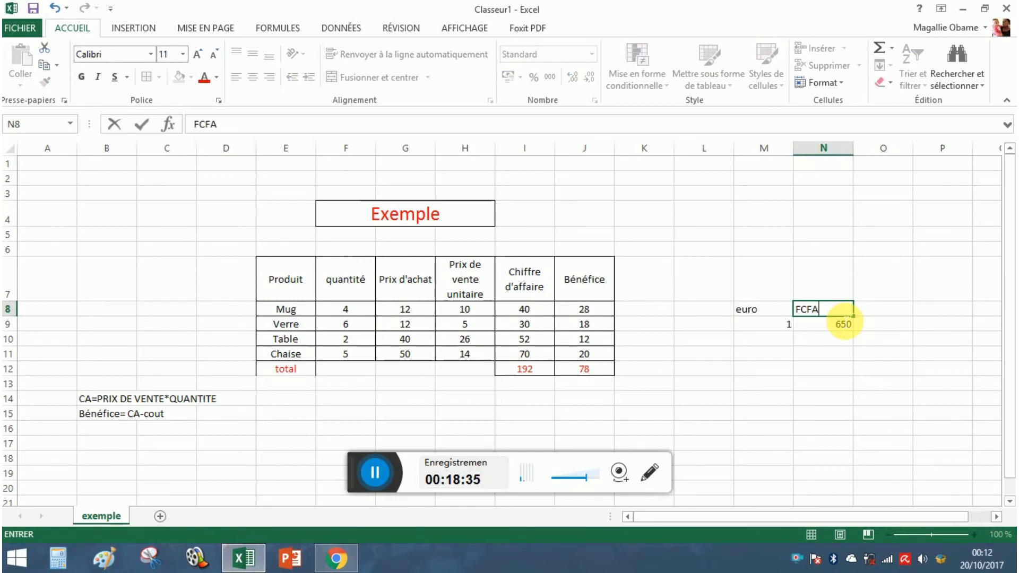
# - Apply all borders to the currency table M8:N9 and center its contents vertically
pyautogui.click(754, 313)
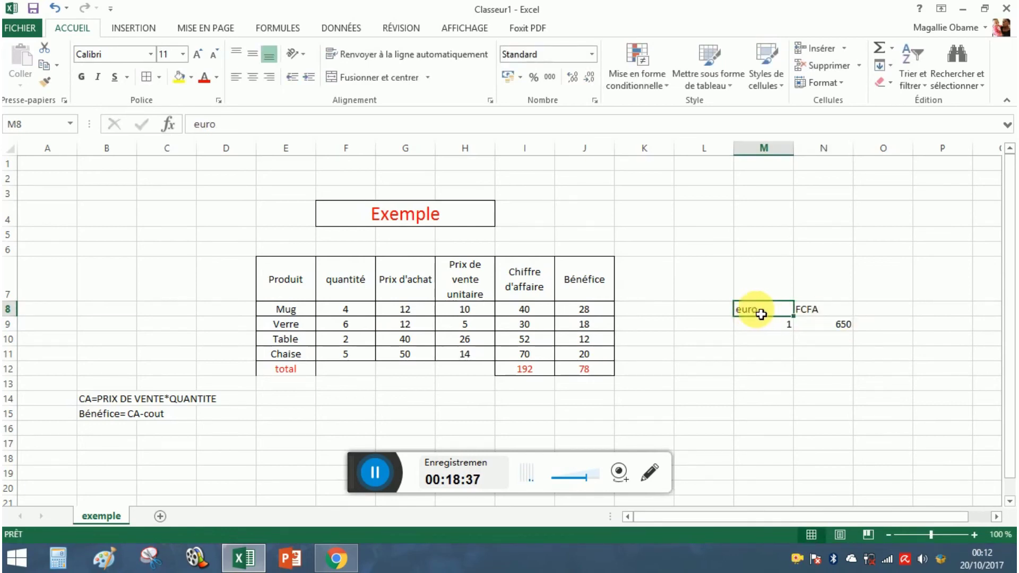
pyautogui.moveTo(761, 315); pyautogui.dragTo(820, 327)
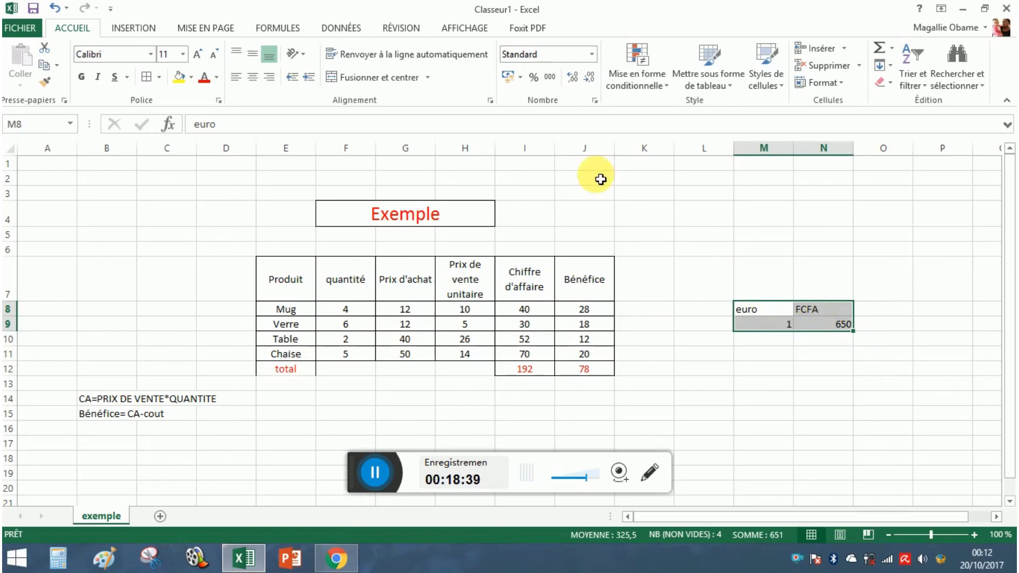
pyautogui.click(148, 74)
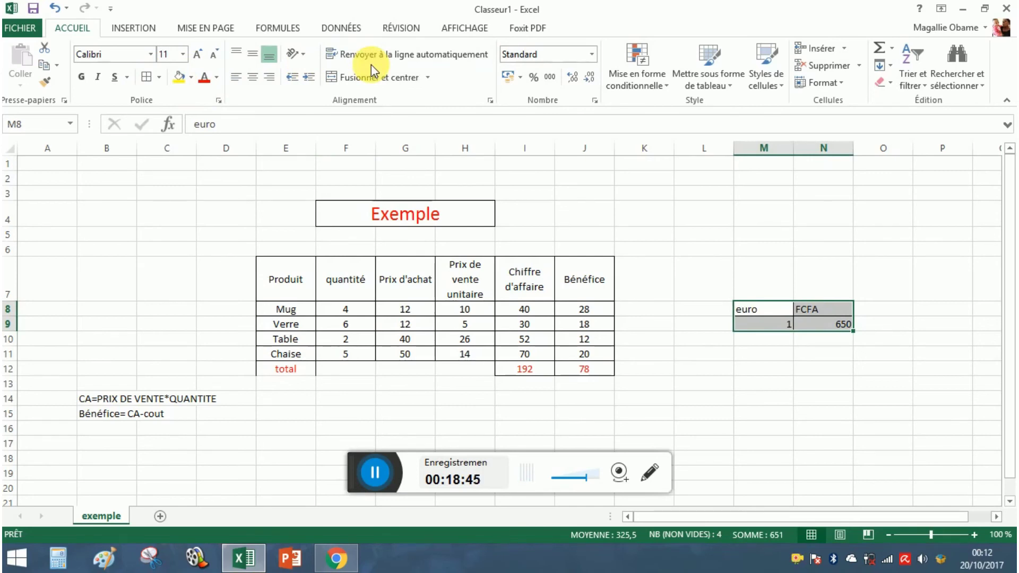
pyautogui.click(251, 47)
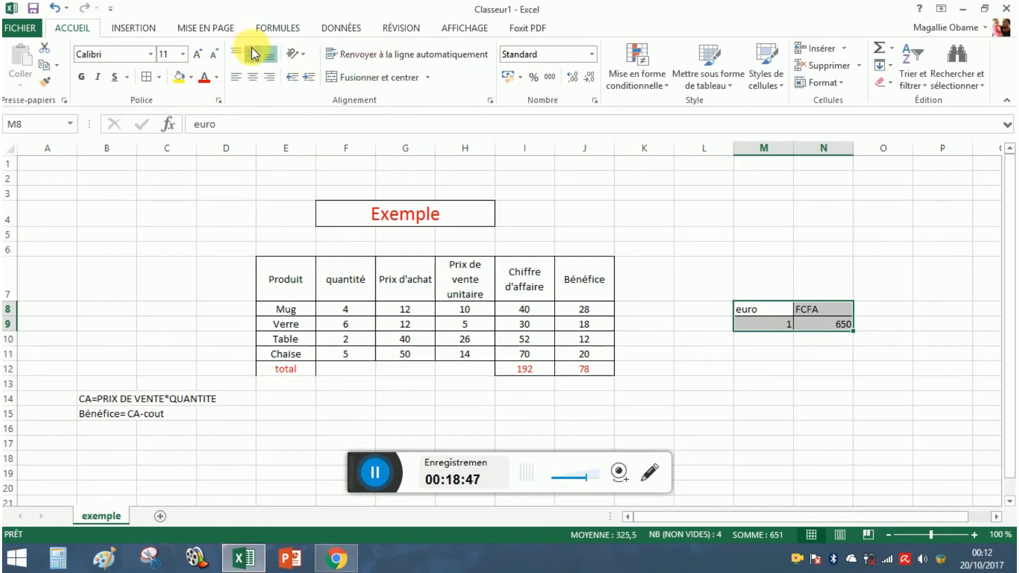
# - Center the currency table M8:N9 horizontally and set its font color to red
pyautogui.click(254, 77)
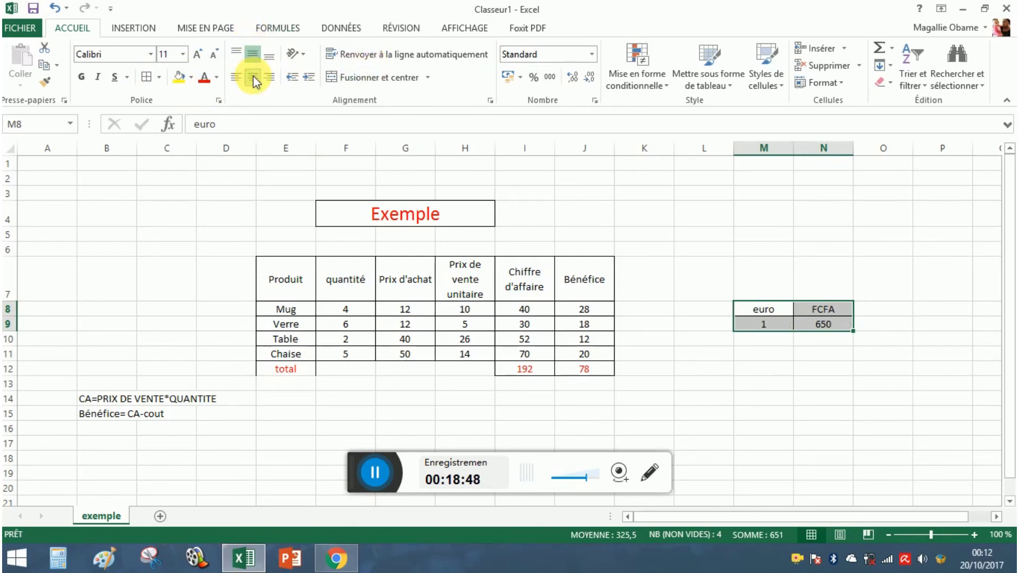
pyautogui.click(428, 77)
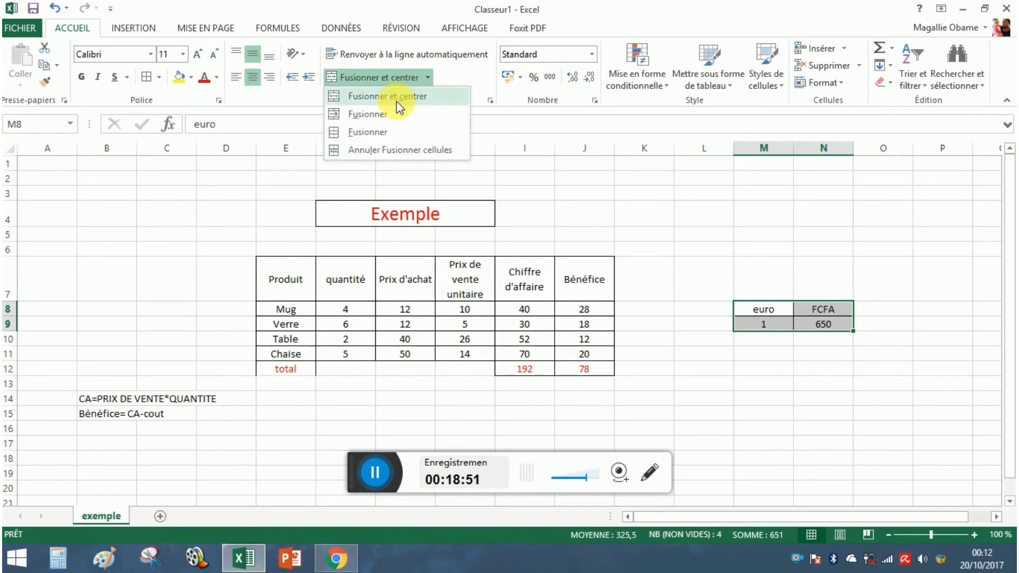
pyautogui.click(707, 321)
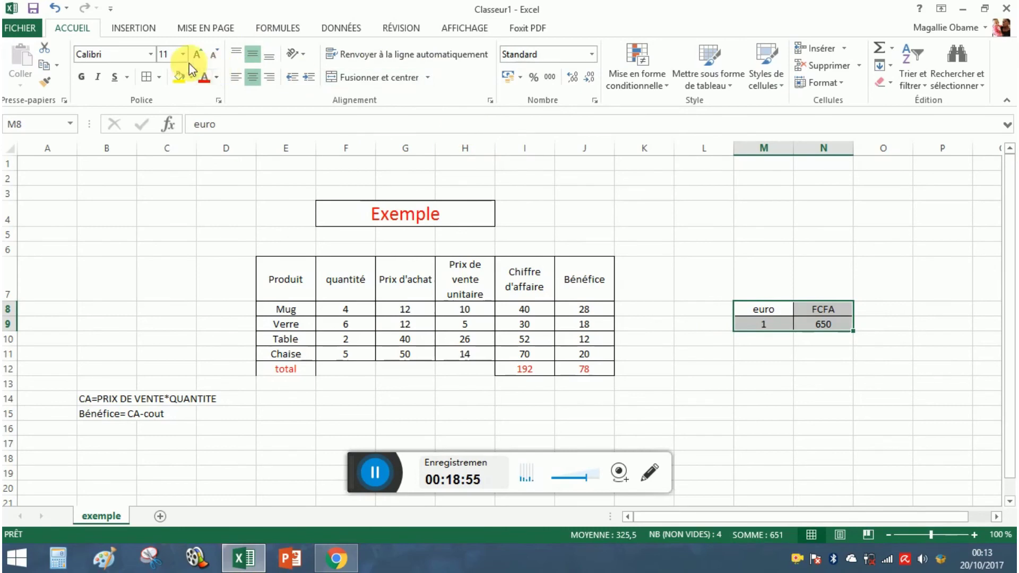
pyautogui.click(203, 79)
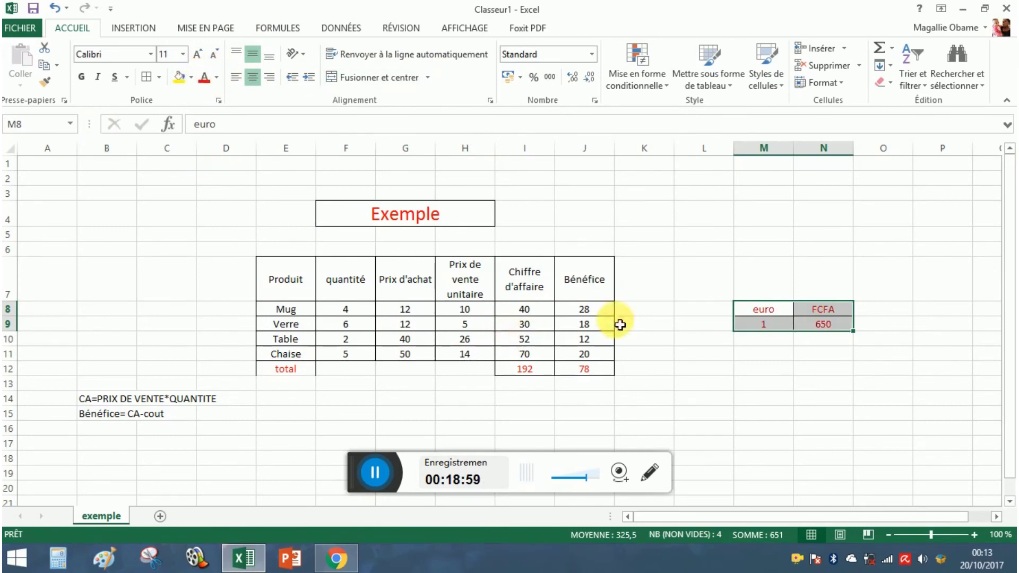
pyautogui.click(725, 344)
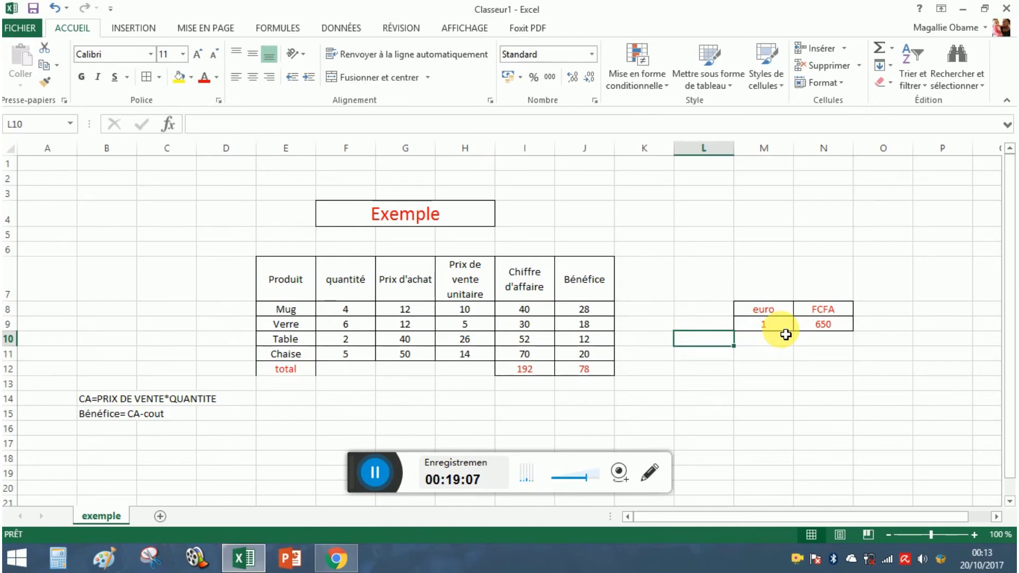
# - Enter the column heading "Bénéfice en FCFA" in K7, beside the Bénéfice heading
pyautogui.click(656, 282)
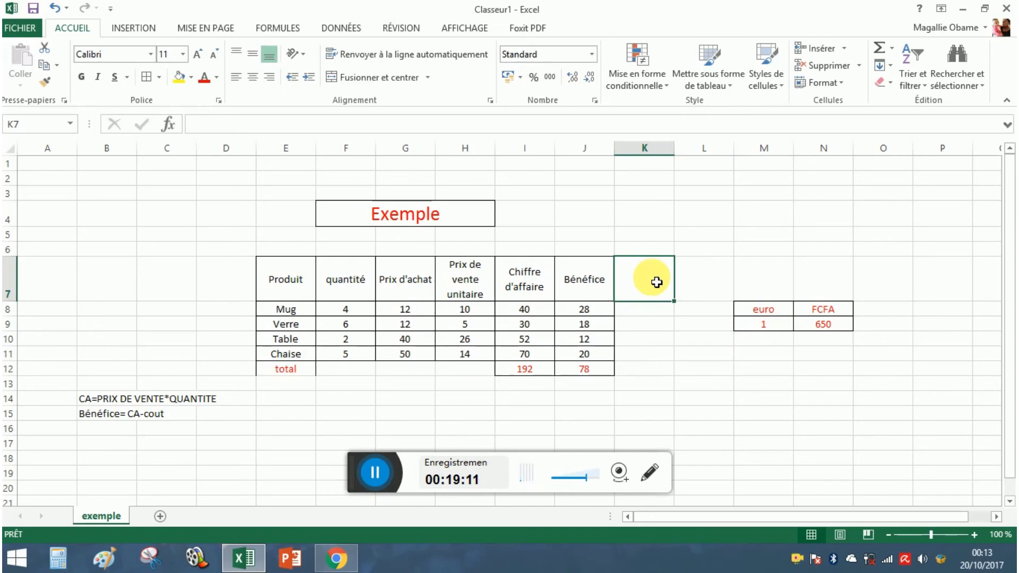
pyautogui.write('B')
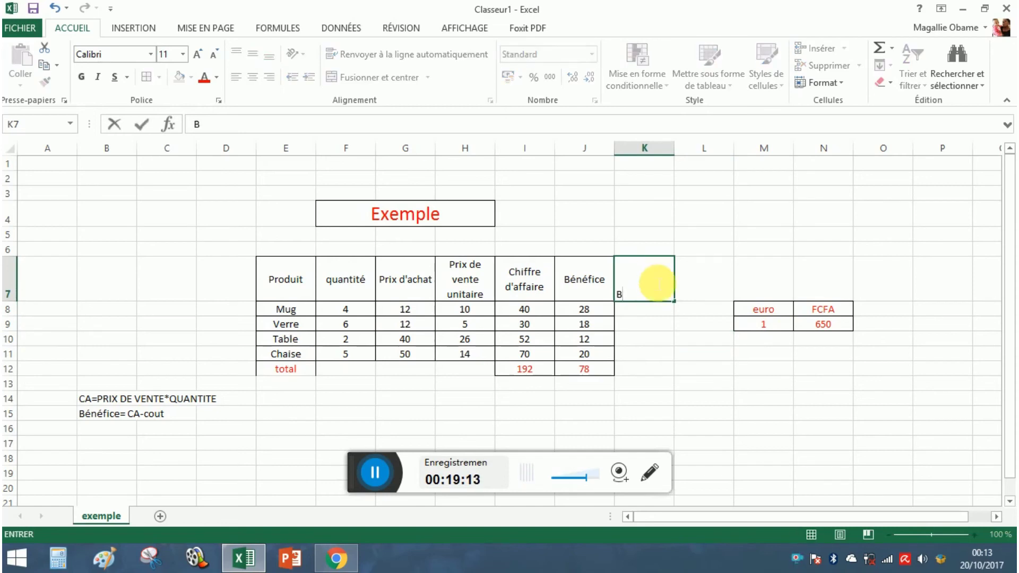
pyautogui.write('énéfice')
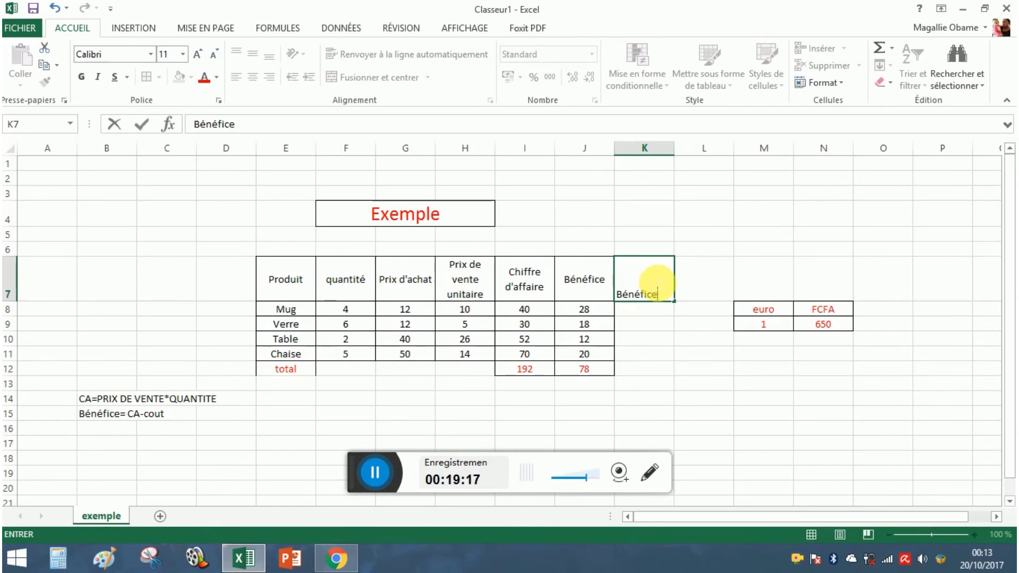
pyautogui.write(' en FCFA')
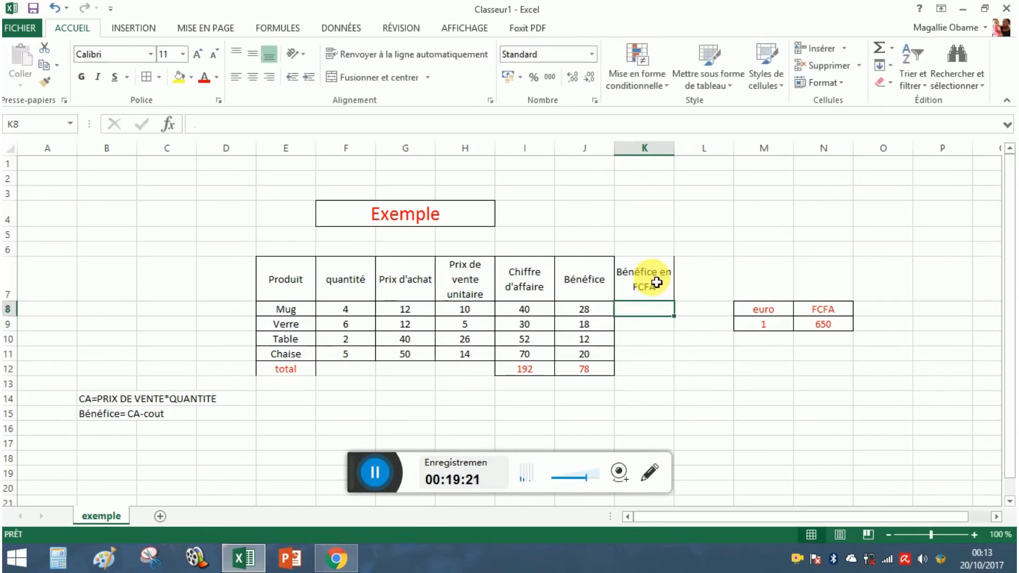
pyautogui.press('Return')
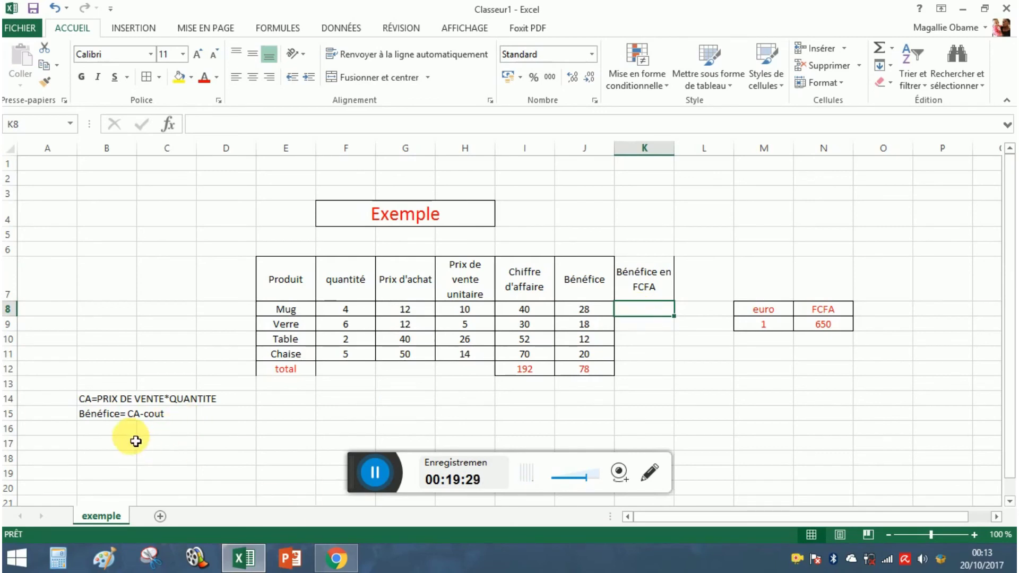
# - Enter the note "cfa=benefice*650" in B16, below the other calculation rules
pyautogui.click(109, 431)
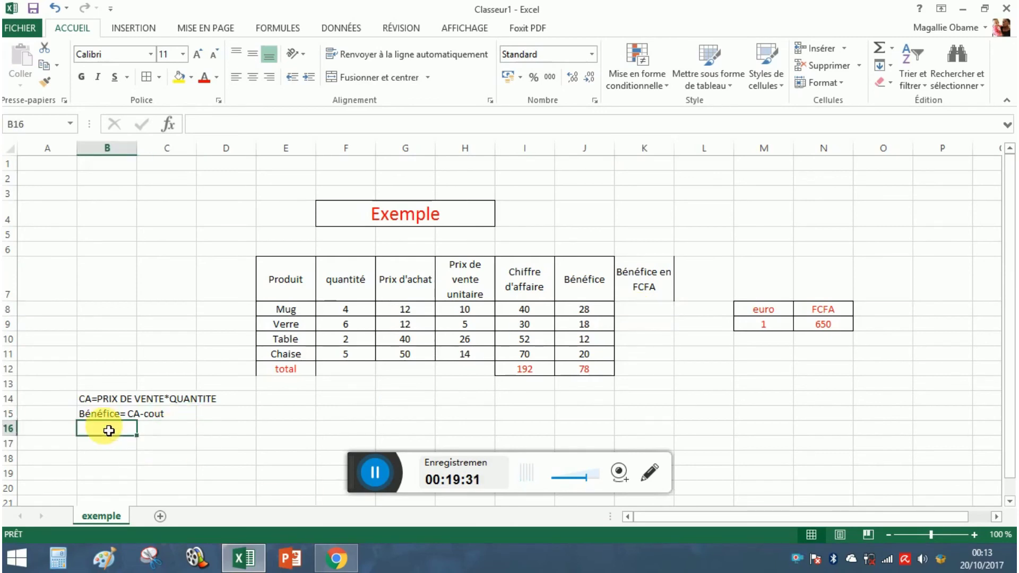
pyautogui.write('cfa')
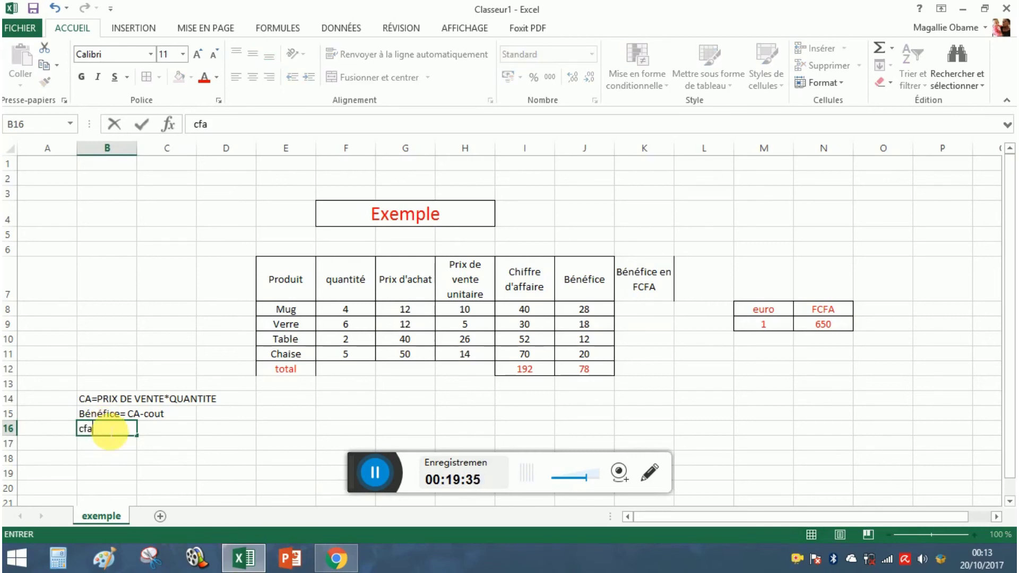
pyautogui.write('=')
pyautogui.click(372, 472)
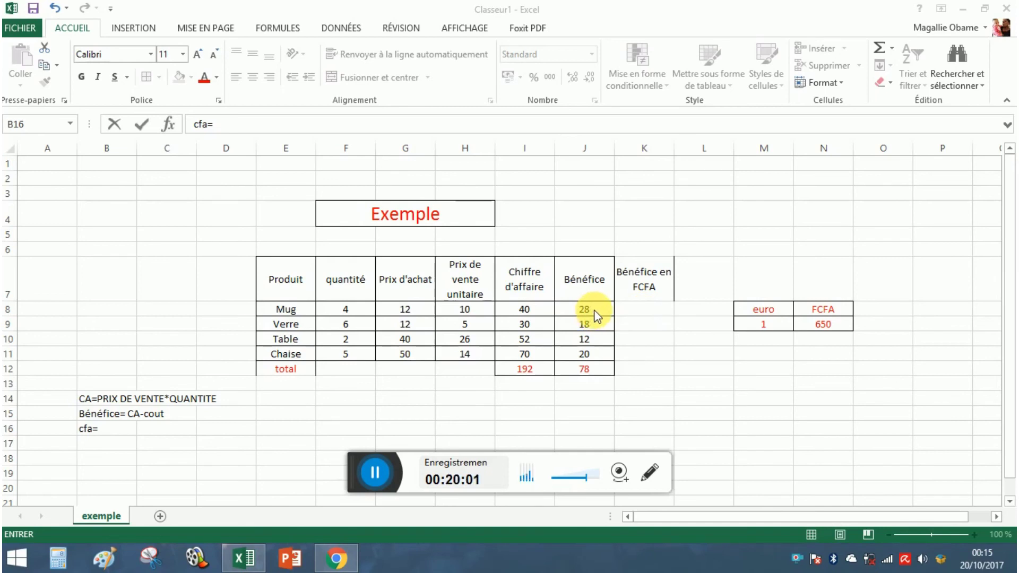
pyautogui.click(657, 311)
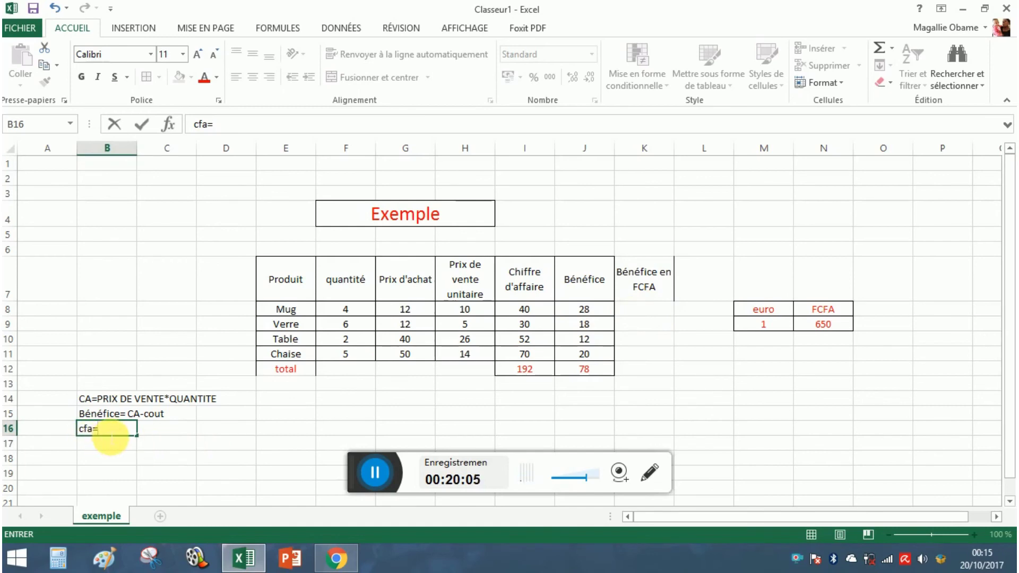
pyautogui.click(110, 437)
pyautogui.write('bene')
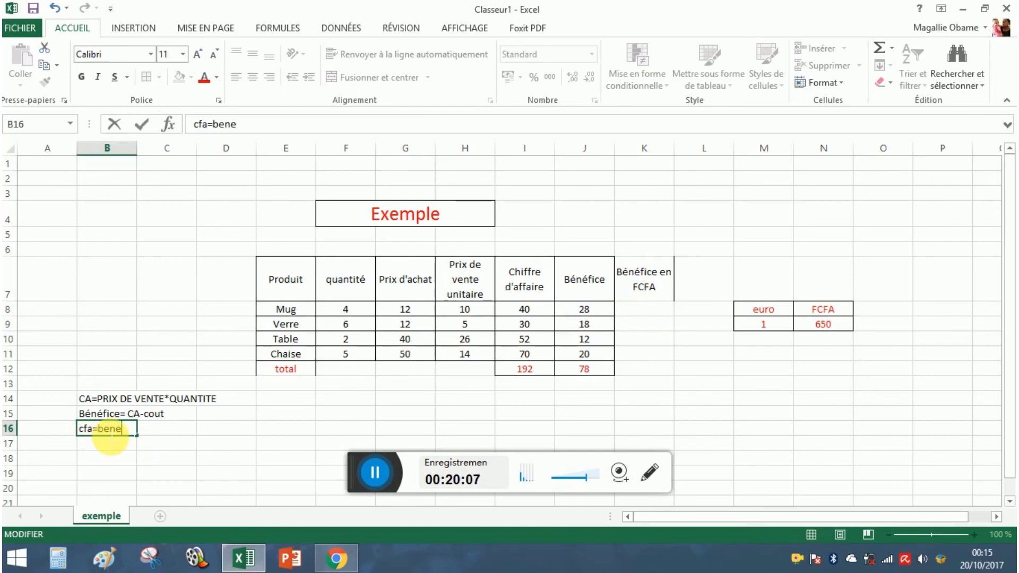
pyautogui.write('fice*')
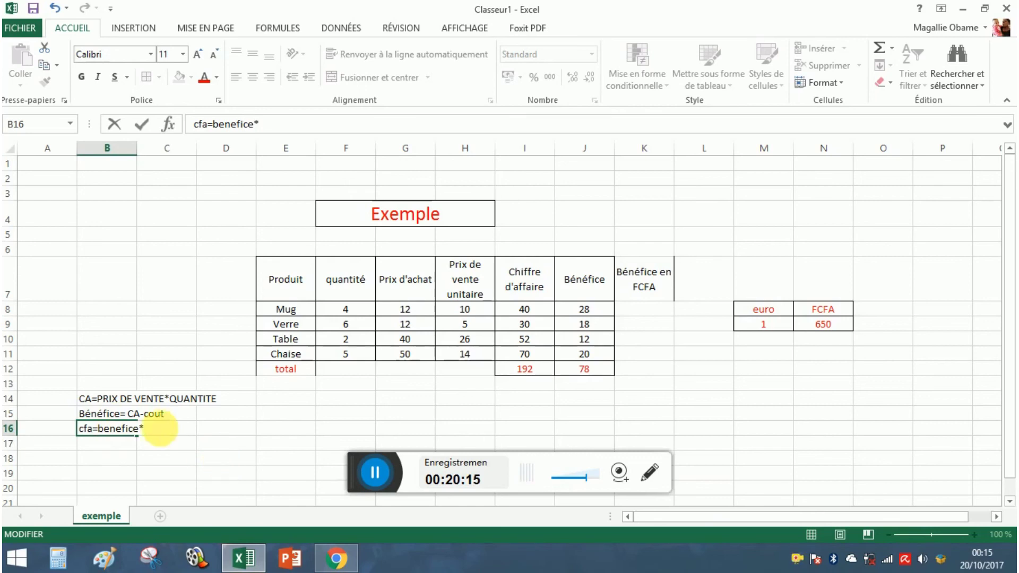
pyautogui.write('650')
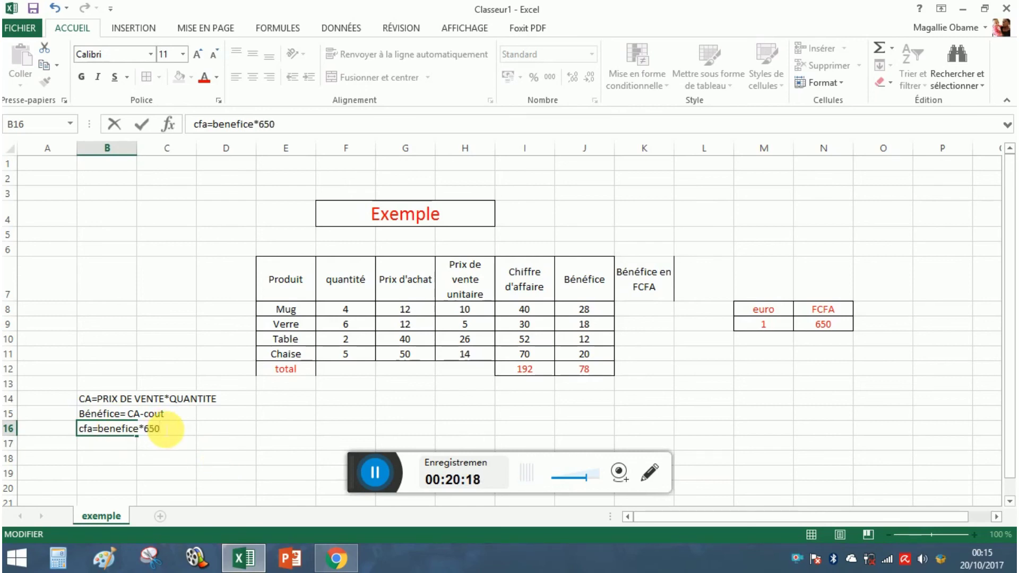
pyautogui.press('Return')
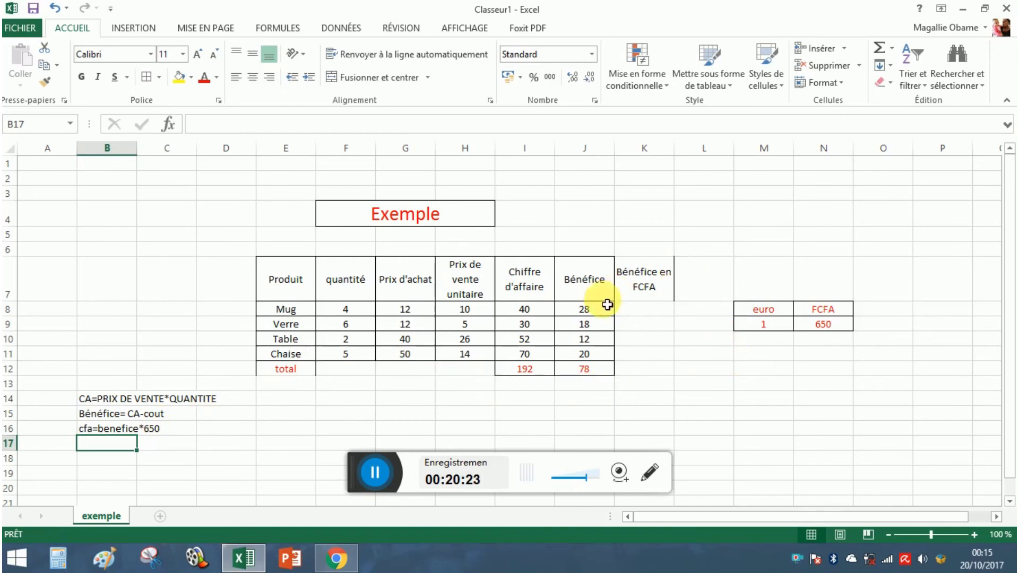
# - Calculate the Mug profit in FCFA in K8 with =J8*N9 and fill the formula down to K11
pyautogui.click(649, 315)
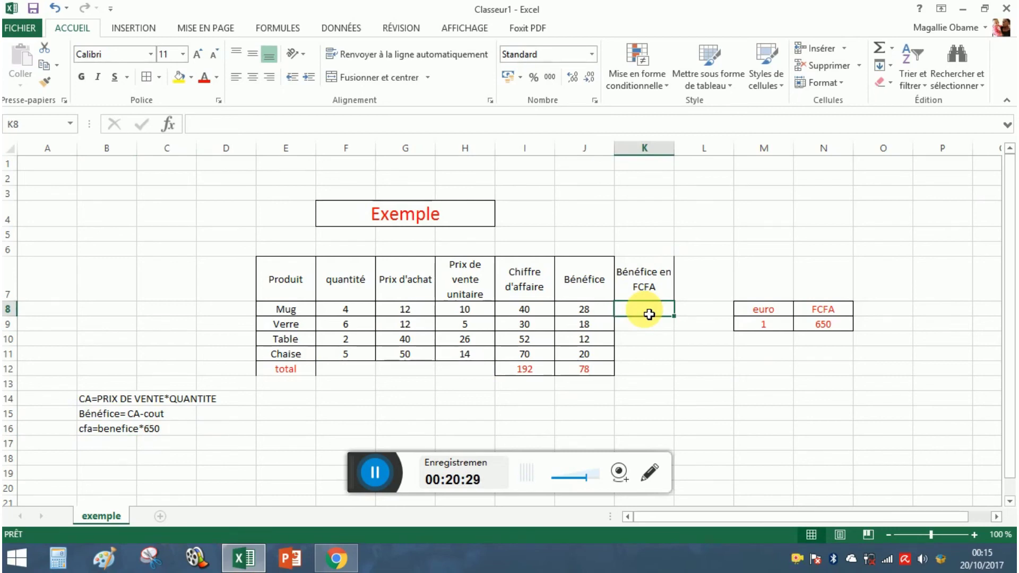
pyautogui.write('=')
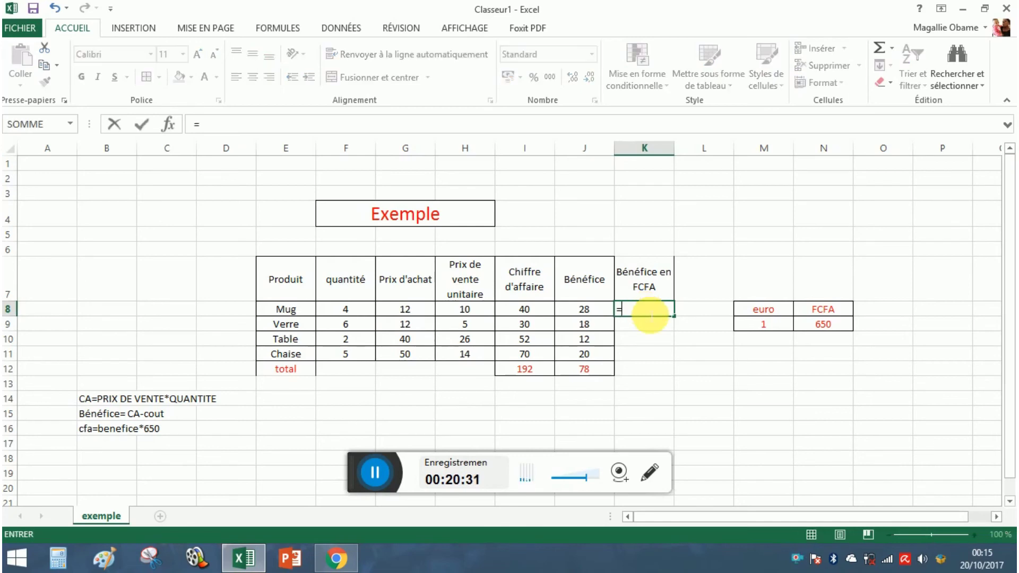
pyautogui.click(594, 312)
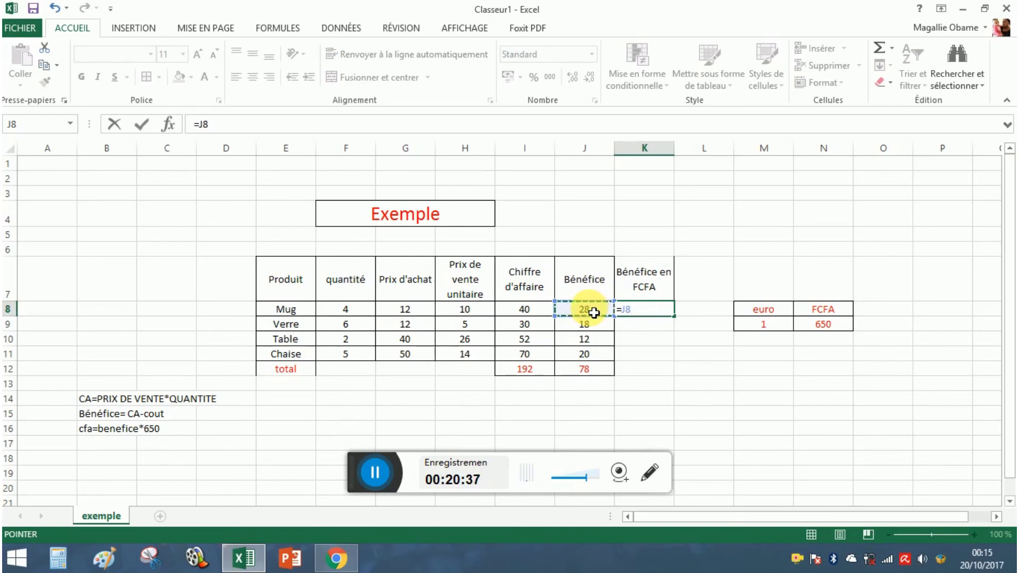
pyautogui.write('*')
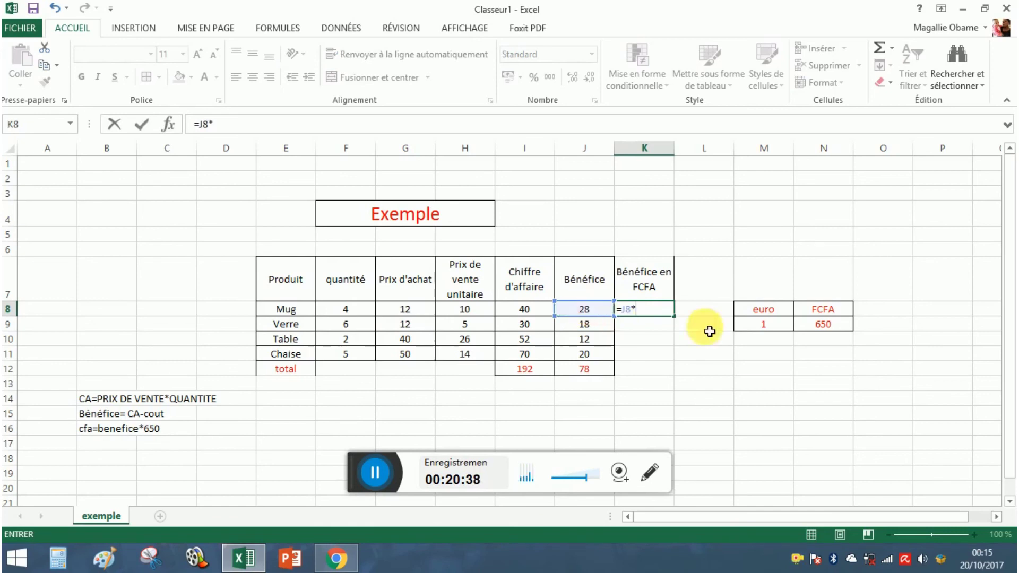
pyautogui.click(829, 330)
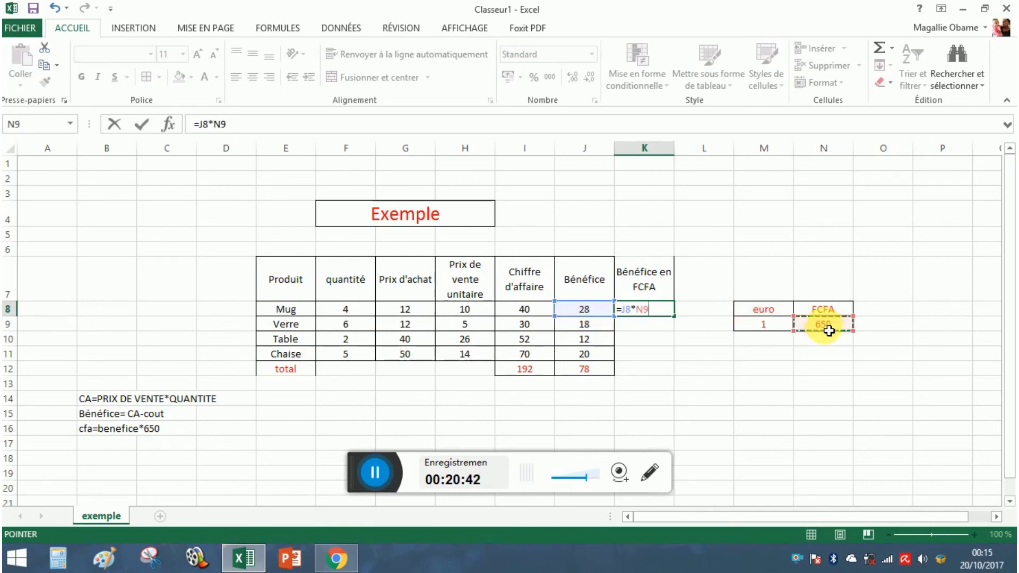
pyautogui.press('Return')
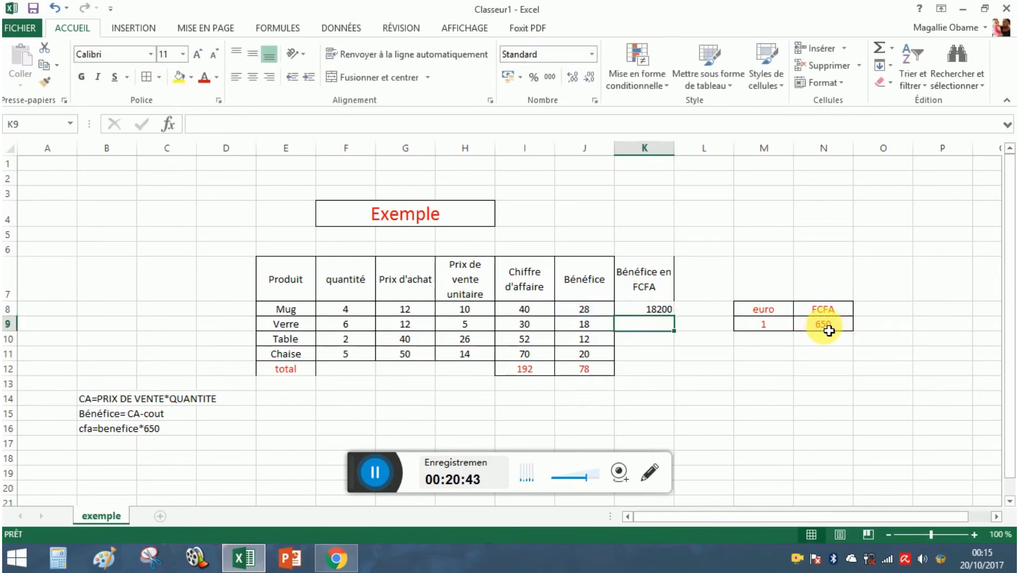
pyautogui.click(651, 312)
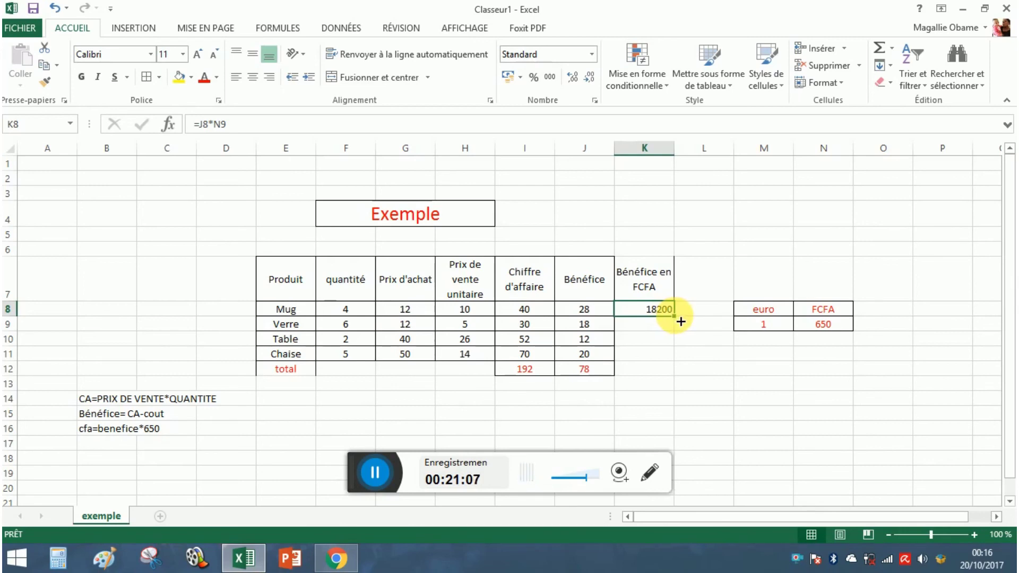
pyautogui.moveTo(681, 321); pyautogui.dragTo(677, 366)
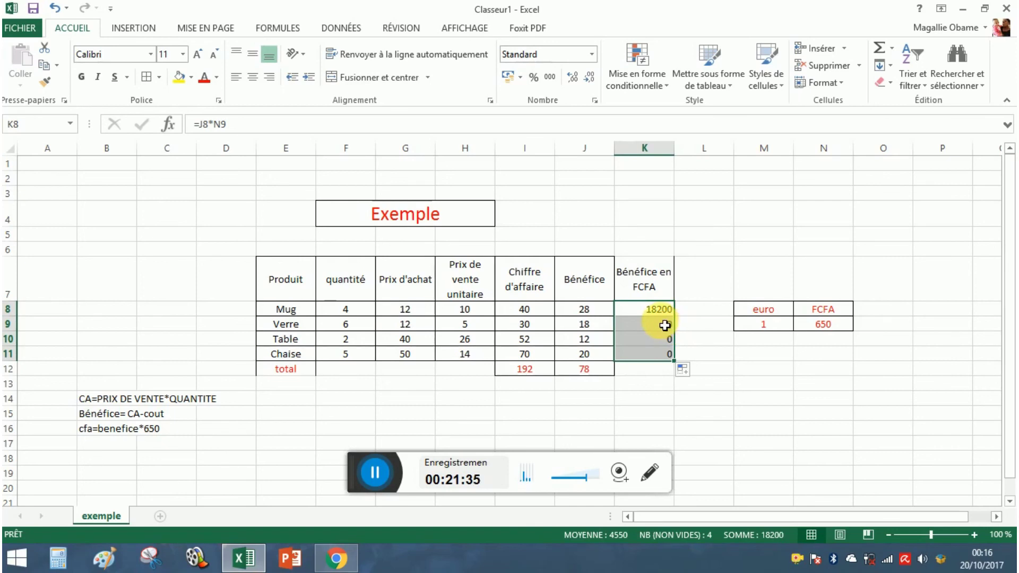
# - Examine the cell references in the formulas of K8 through K11, row by row
pyautogui.click(666, 312)
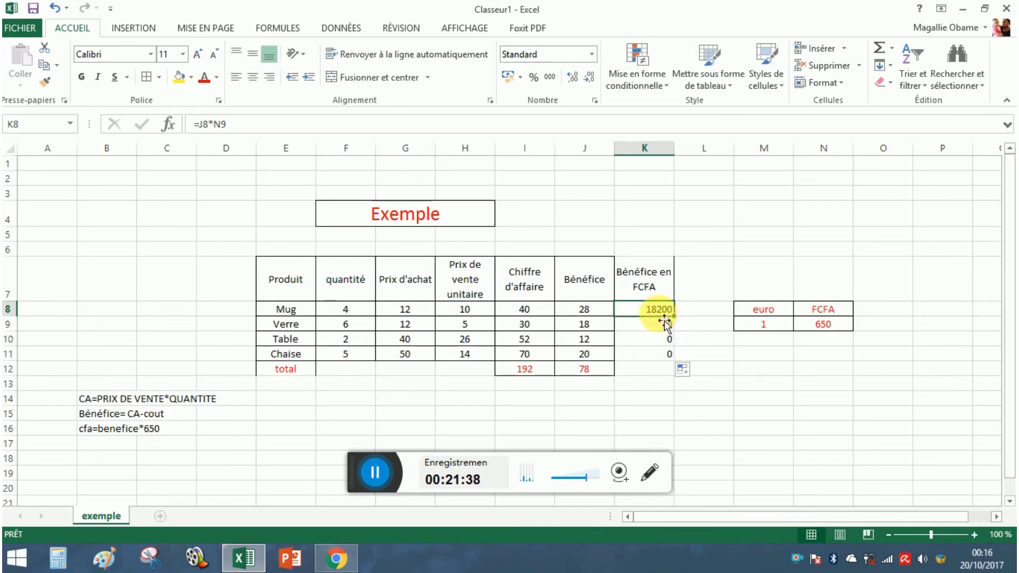
pyautogui.doubleClick(665, 316)
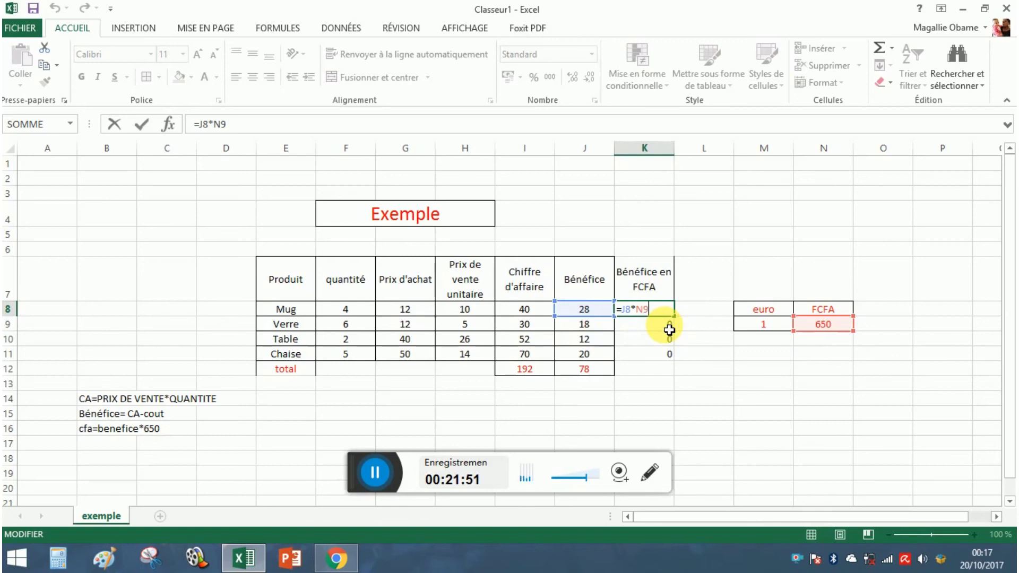
pyautogui.press('Return')
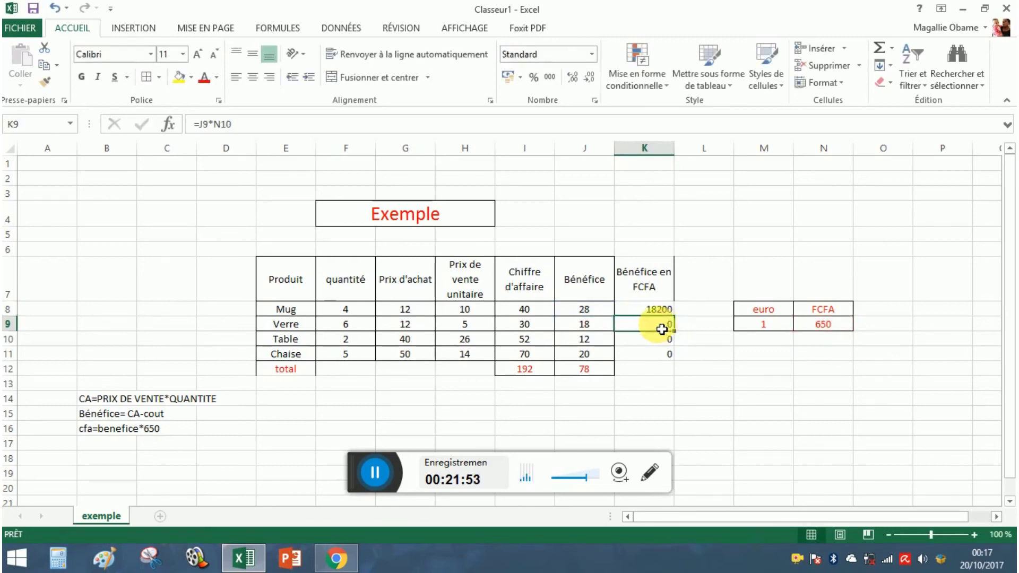
pyautogui.doubleClick(665, 327)
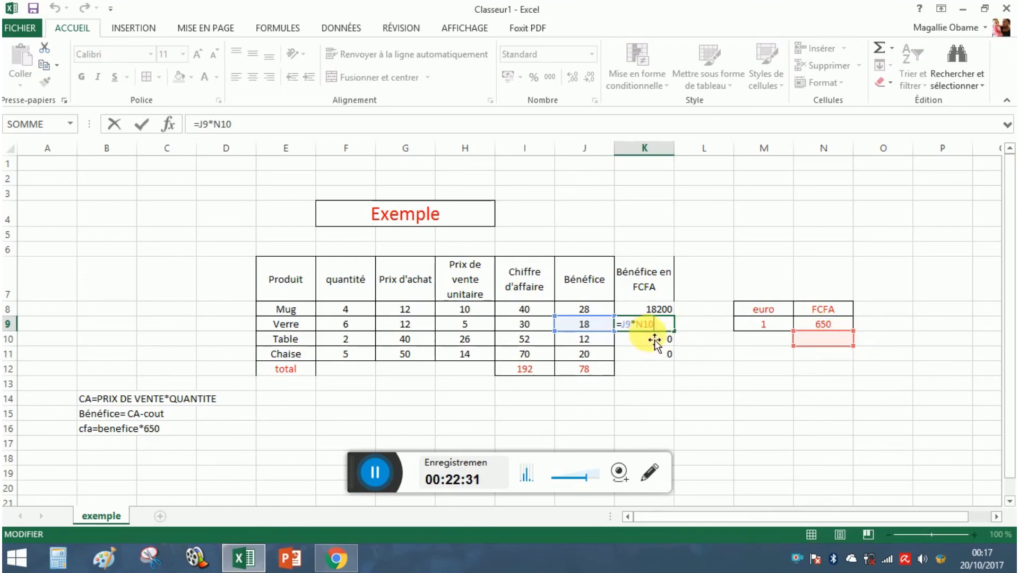
pyautogui.press('Return')
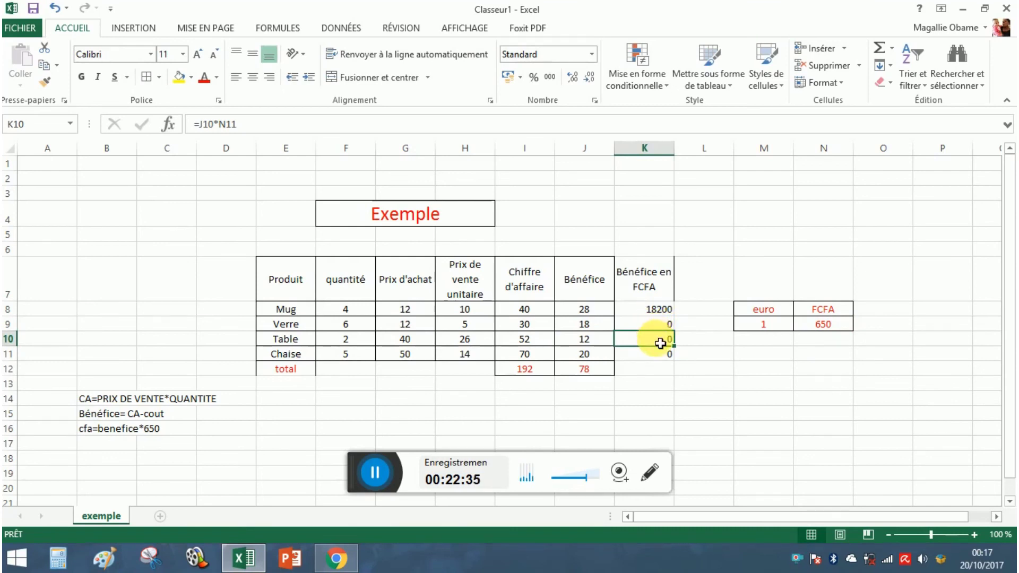
pyautogui.doubleClick(661, 341)
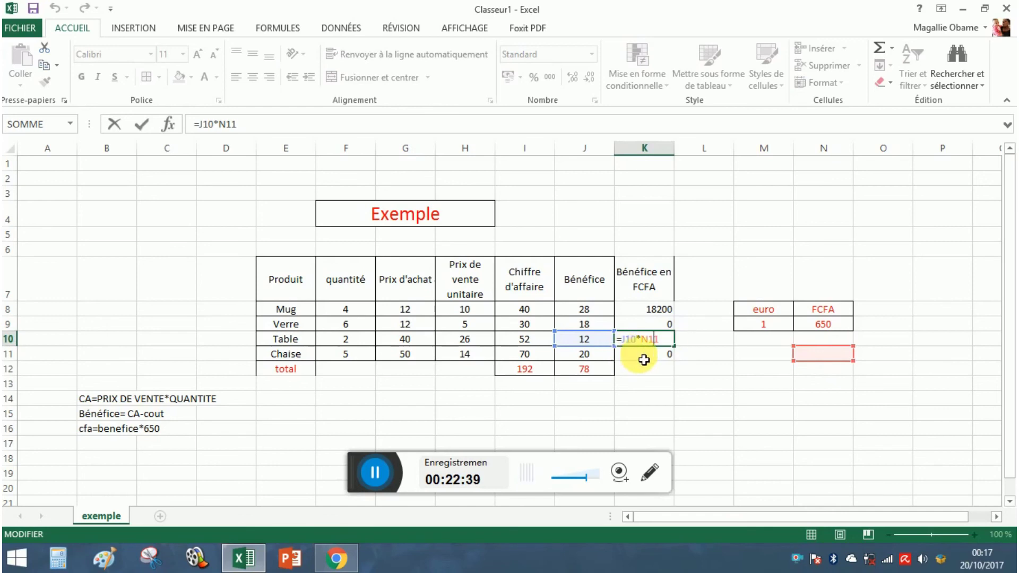
pyautogui.press('Escape')
pyautogui.press('Return')
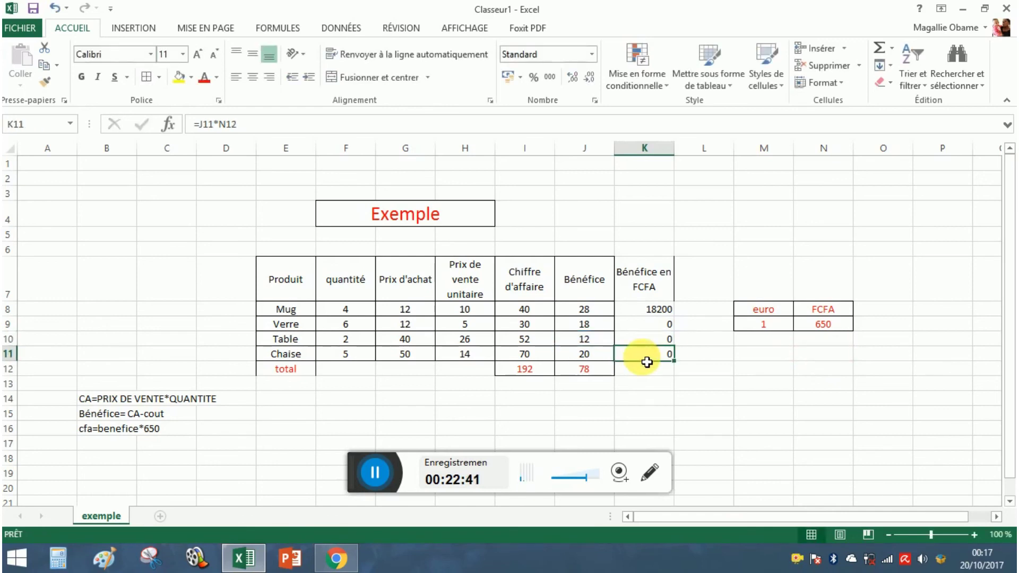
pyautogui.doubleClick(661, 359)
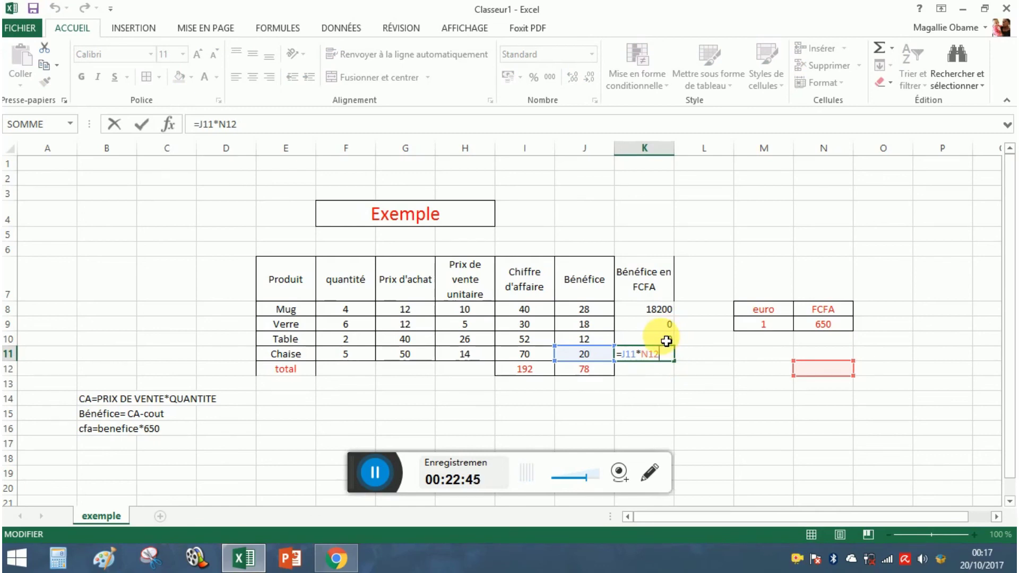
pyautogui.click(666, 312)
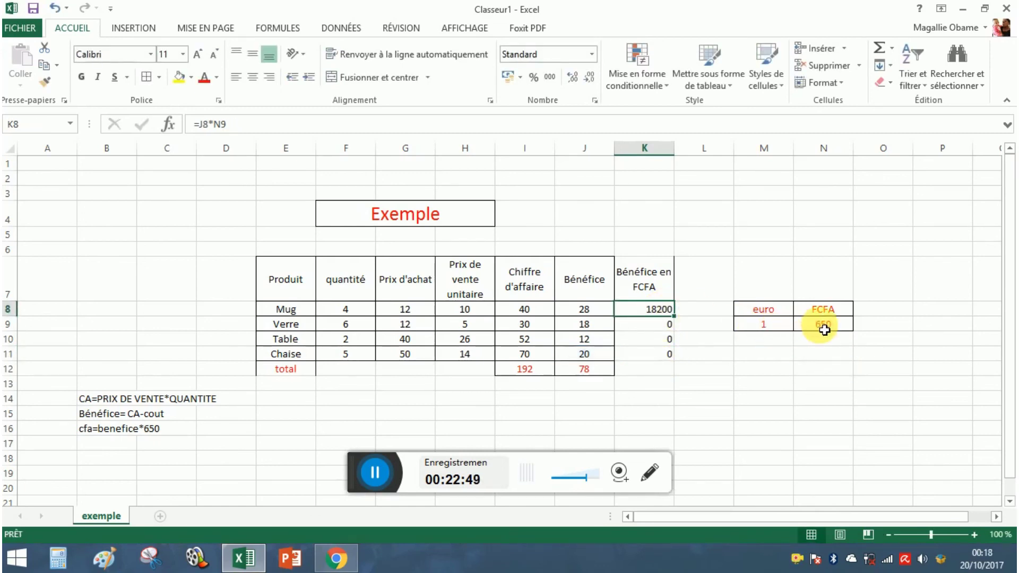
# - Make the exchange rate reference absolute in K8 with =J8*$N$9 and refill the formula down to K11
pyautogui.click(825, 330)
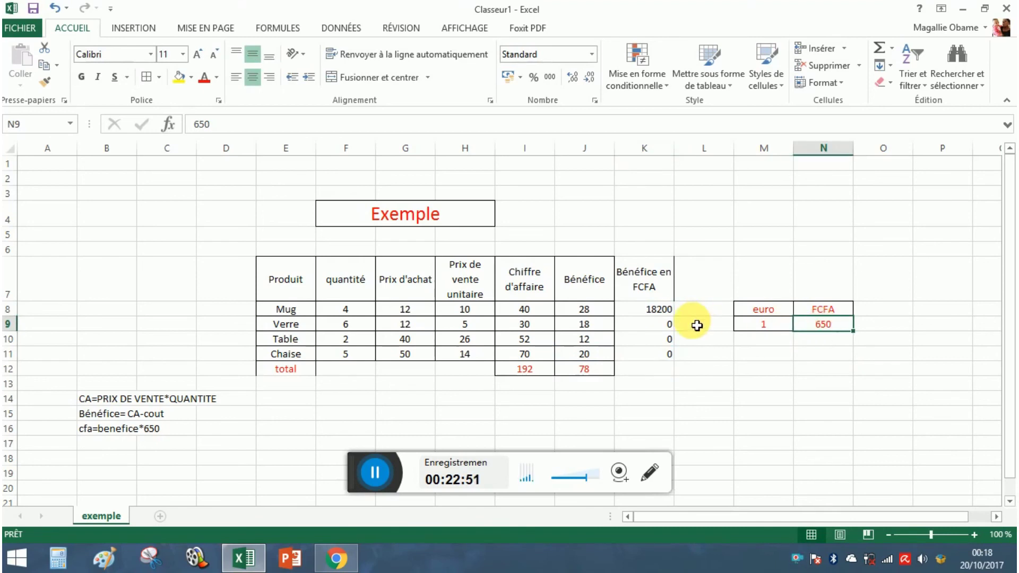
pyautogui.click(658, 327)
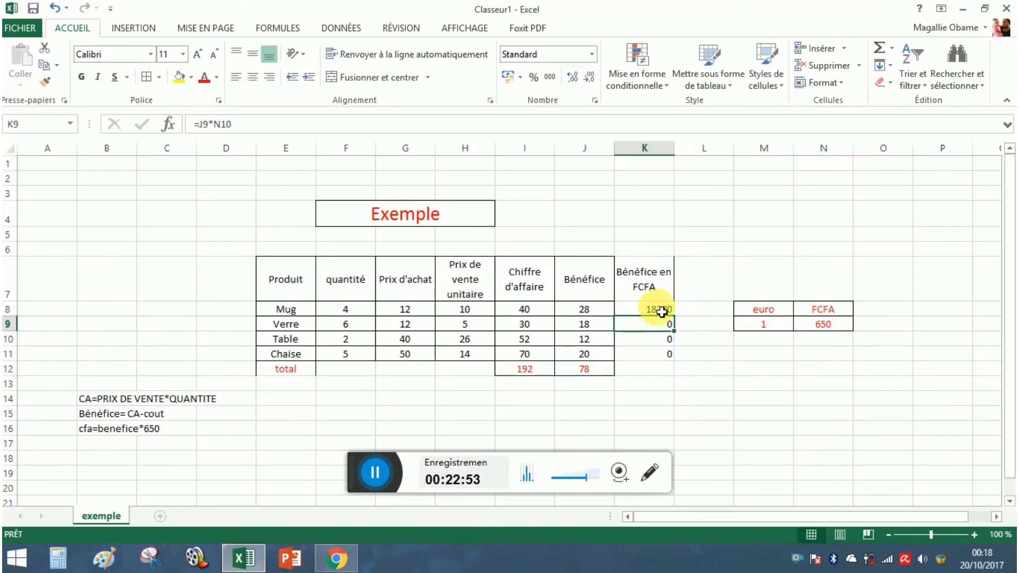
pyautogui.click(660, 310)
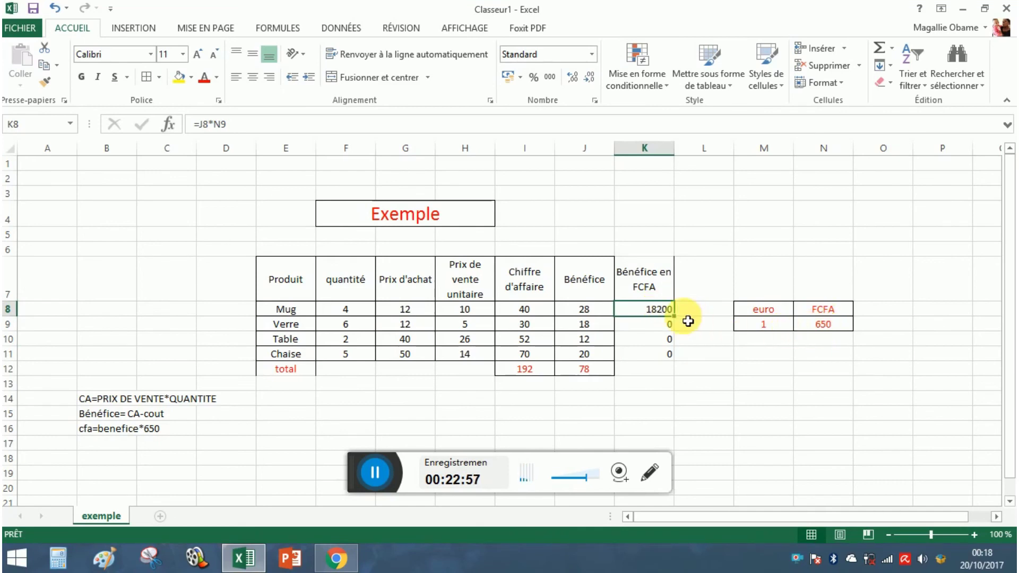
pyautogui.doubleClick(658, 311)
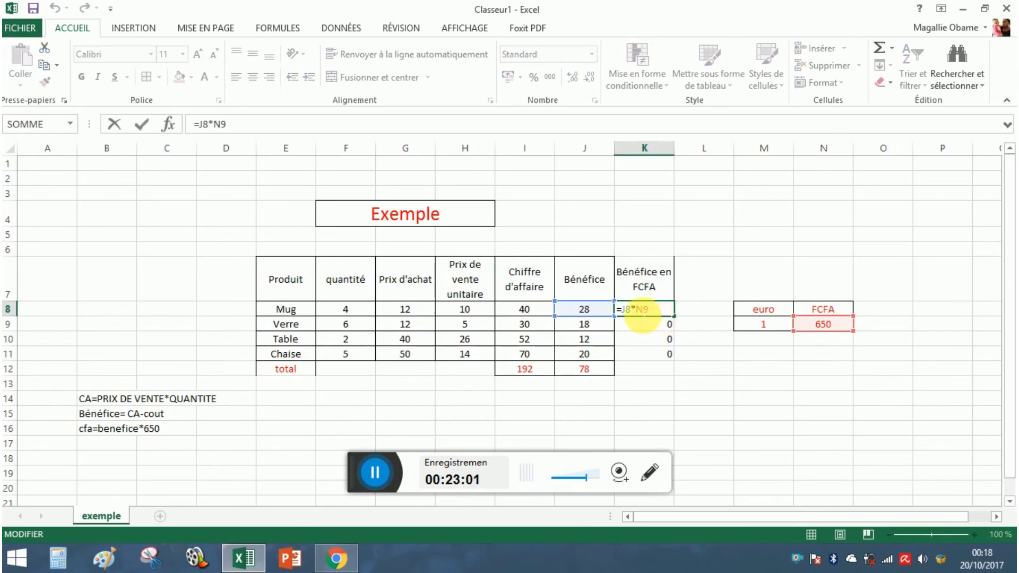
pyautogui.click(637, 310)
pyautogui.write('$N')
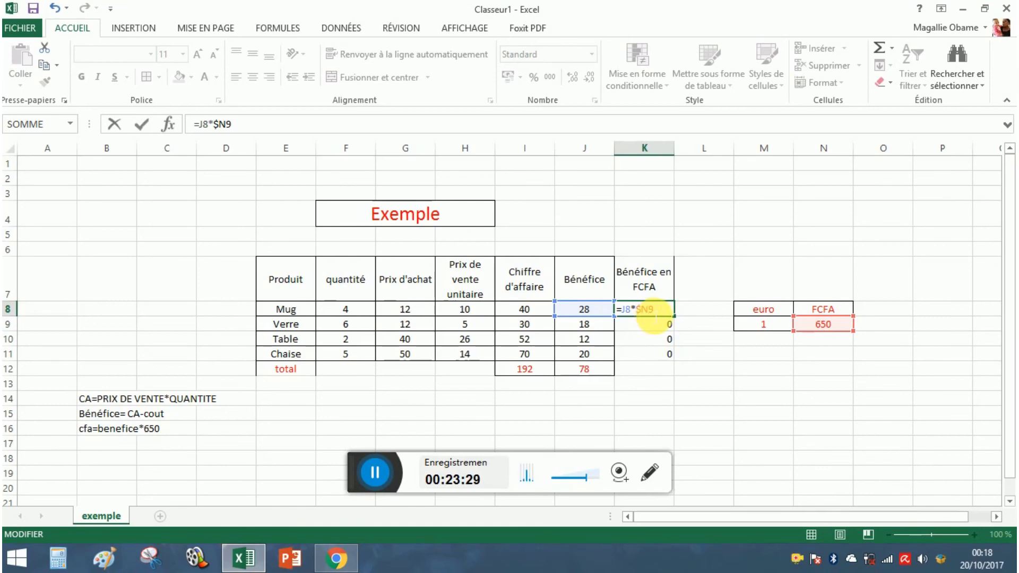
pyautogui.write('$')
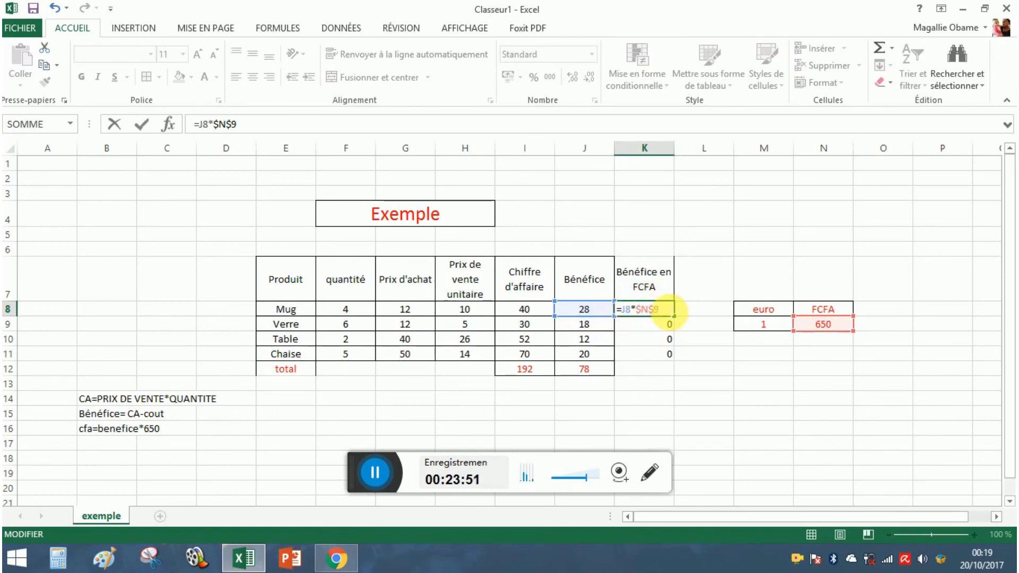
pyautogui.press('Return')
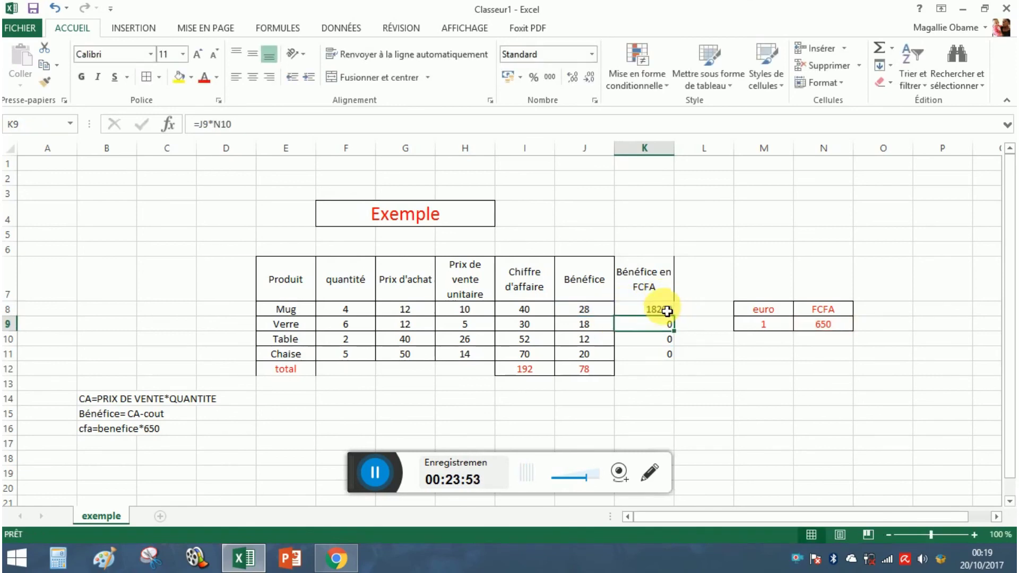
pyautogui.click(665, 312)
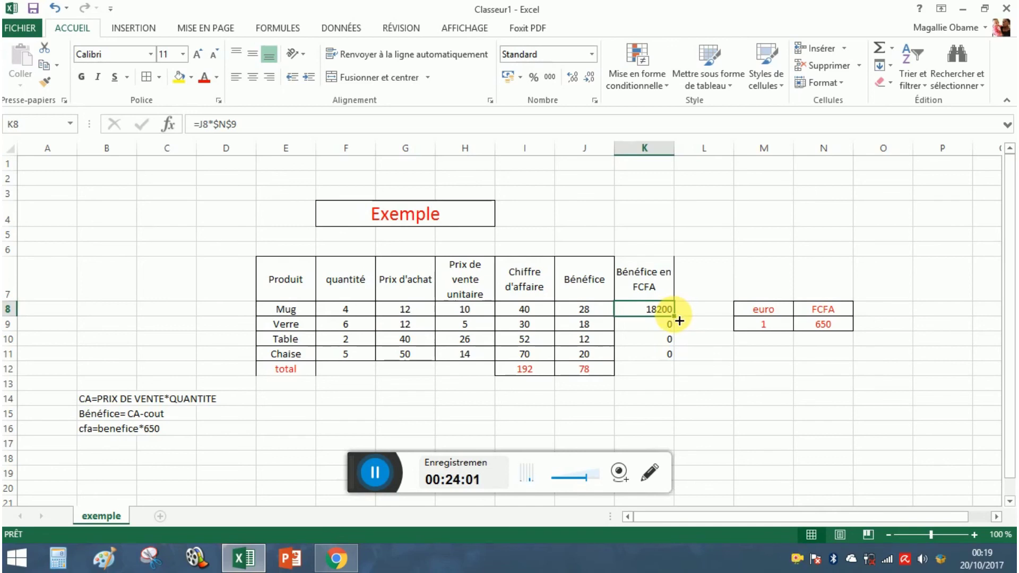
pyautogui.moveTo(679, 321); pyautogui.dragTo(676, 365)
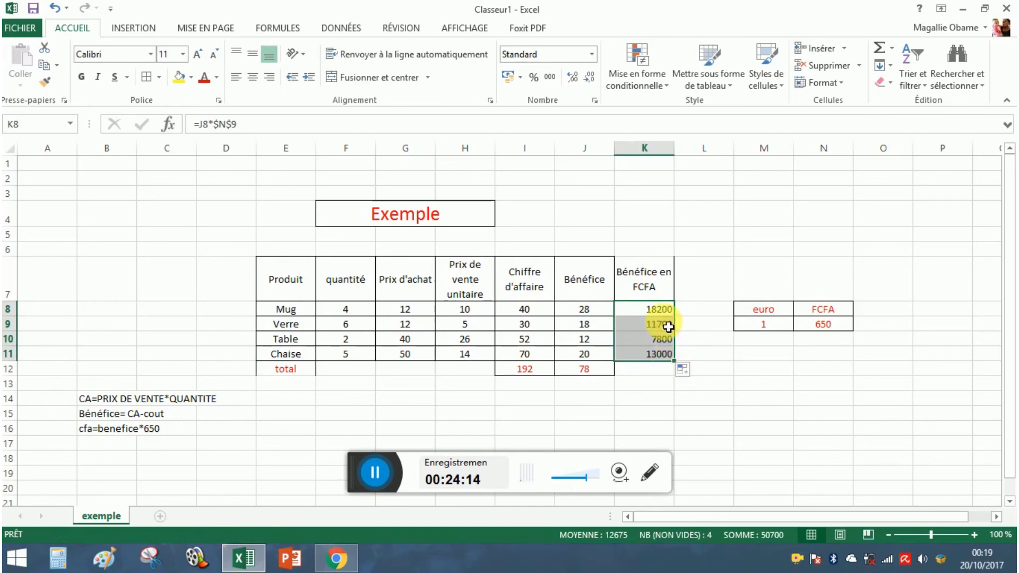
# - Check which cells the refilled FCFA profit formulas in K9, K10 and K11 refer to
pyautogui.doubleClick(668, 324)
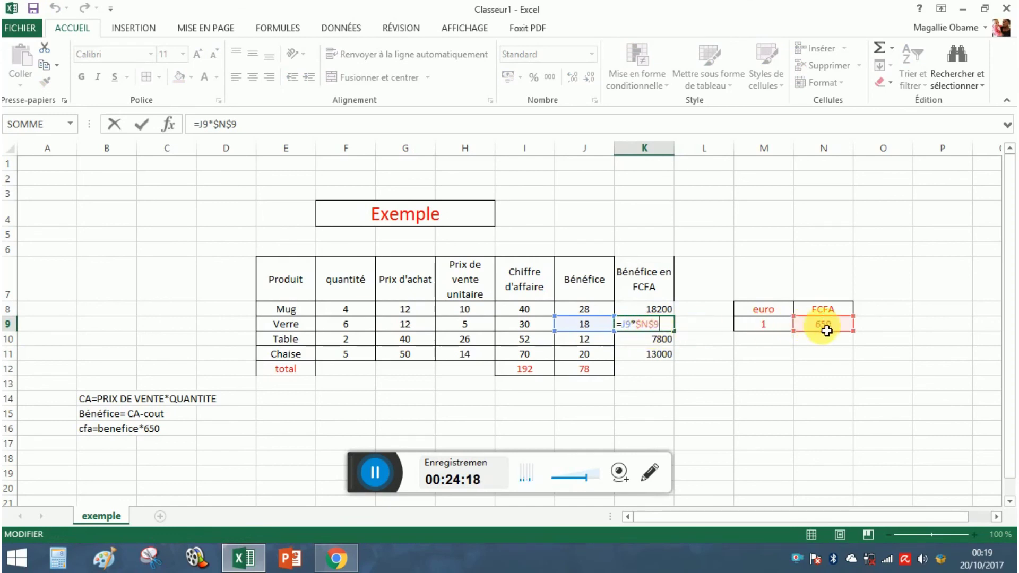
pyautogui.press('Return')
pyautogui.click(665, 340)
pyautogui.doubleClick(665, 340)
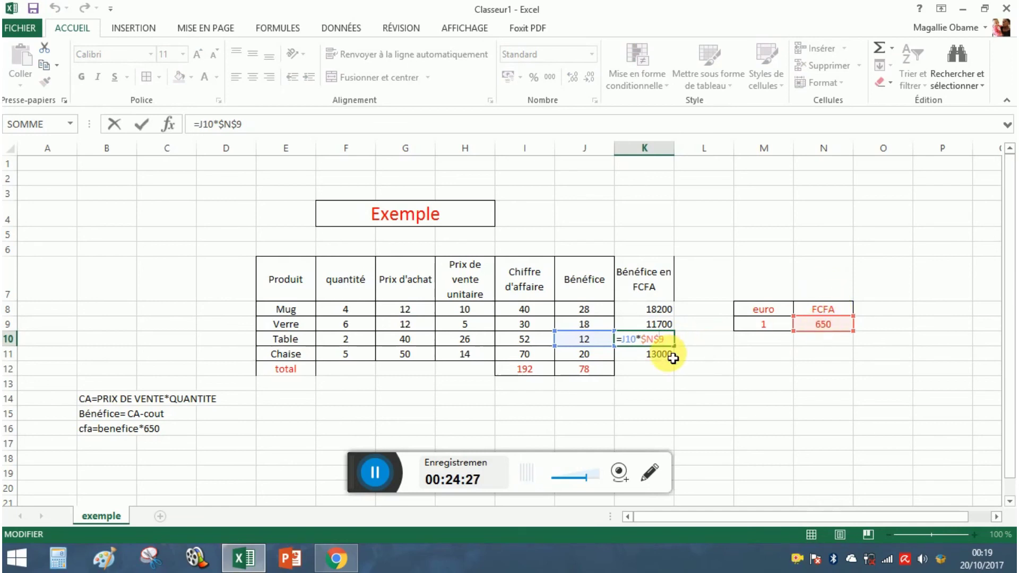
pyautogui.press('Return')
pyautogui.doubleClick(671, 356)
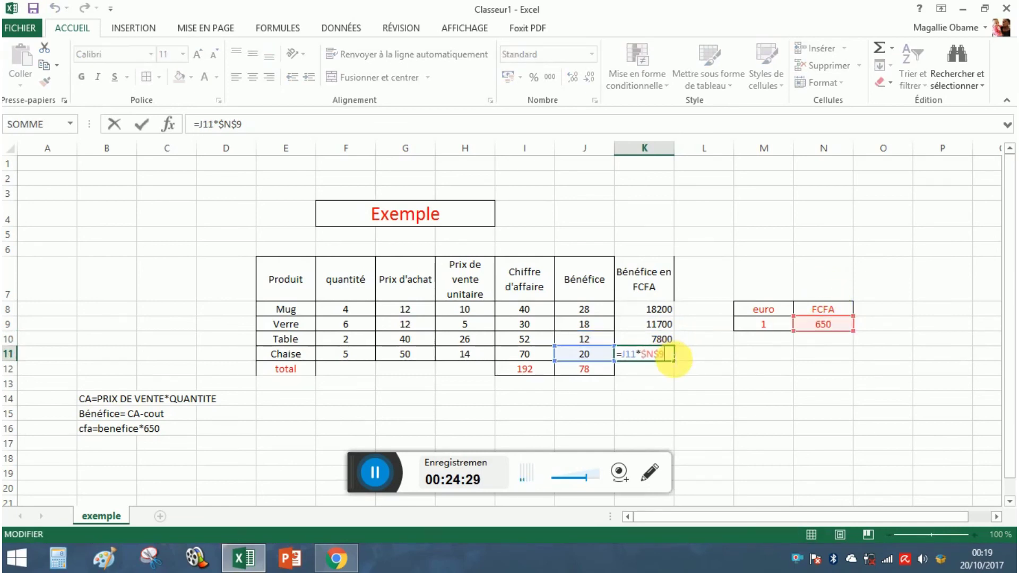
pyautogui.click(695, 361)
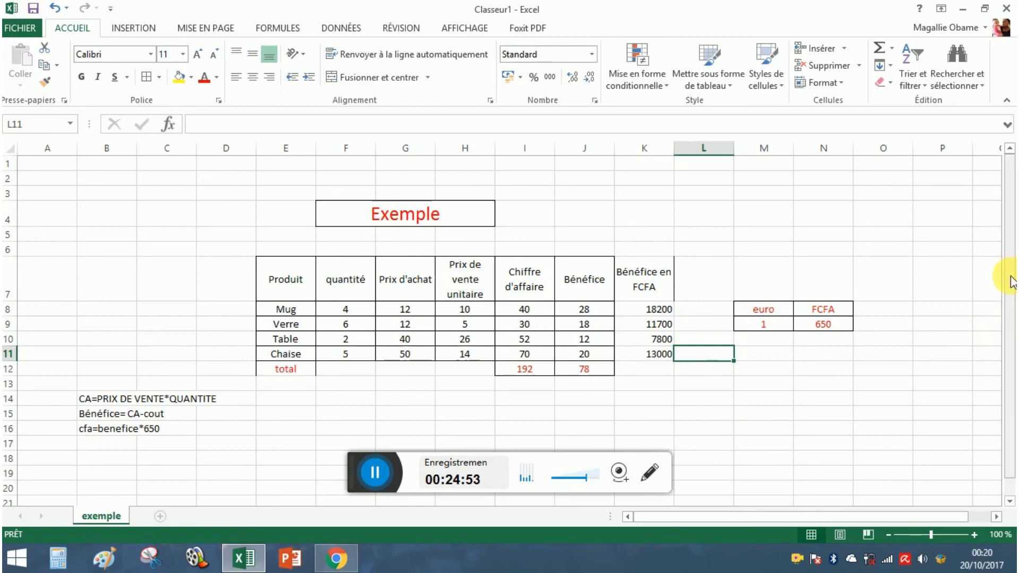
# - Apply all borders to the "Bénéfice en FCFA" column, K7 through K11
pyautogui.moveTo(1011, 281); pyautogui.dragTo(1015, 347)
pyautogui.moveTo(1016, 350); pyautogui.dragTo(1015, 385)
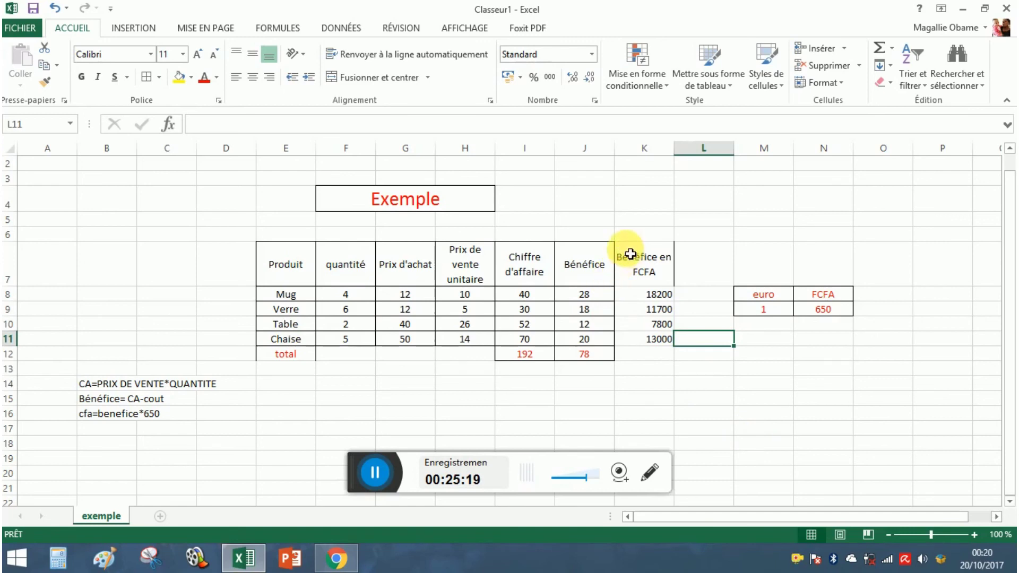
pyautogui.moveTo(627, 255); pyautogui.dragTo(656, 345)
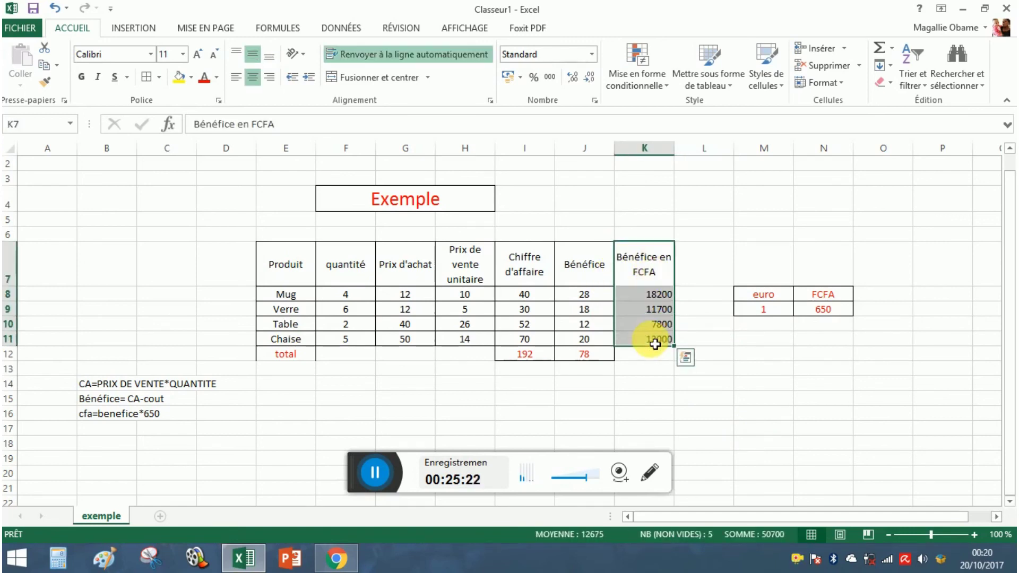
pyautogui.click(159, 77)
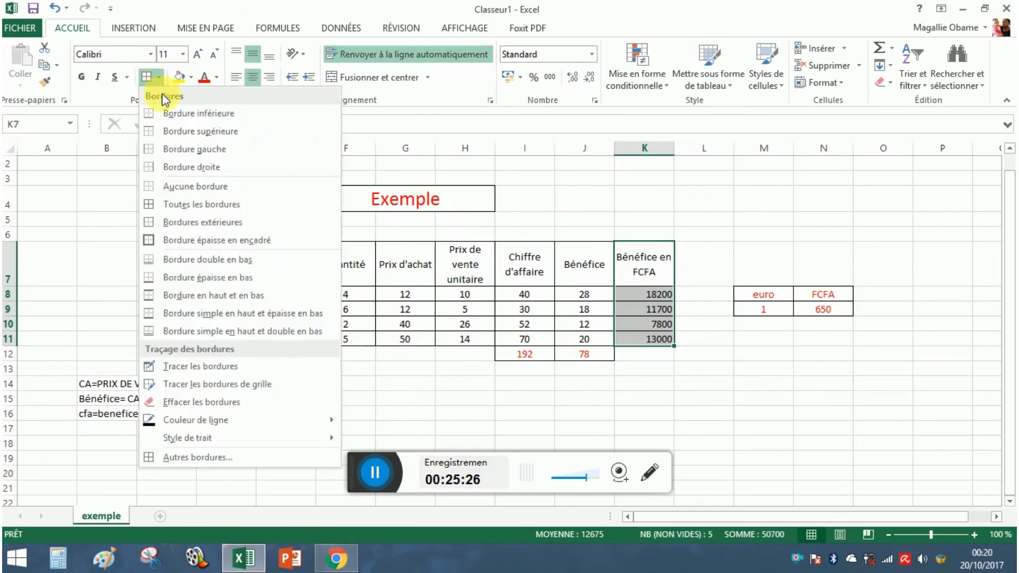
pyautogui.click(186, 207)
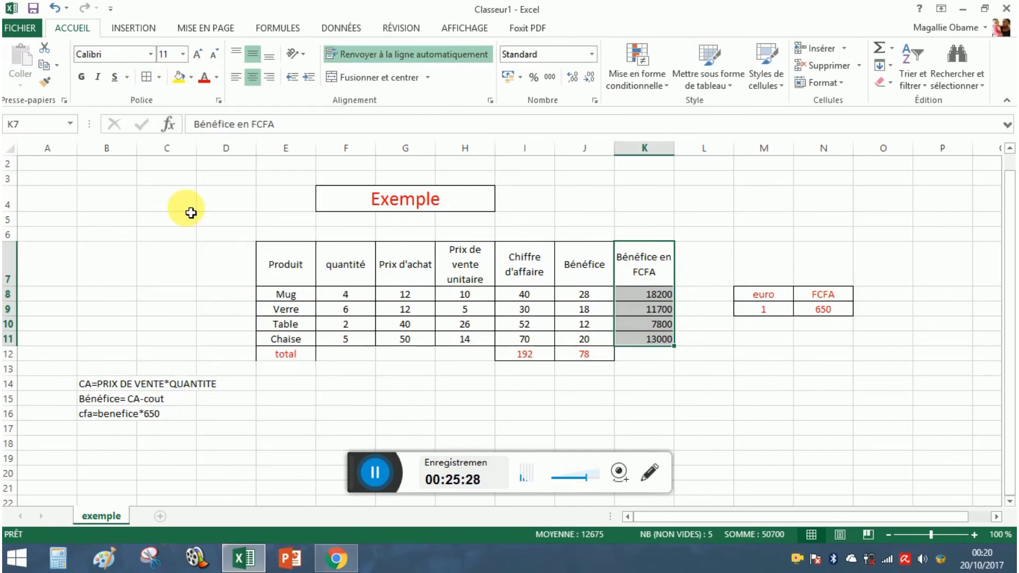
pyautogui.click(384, 402)
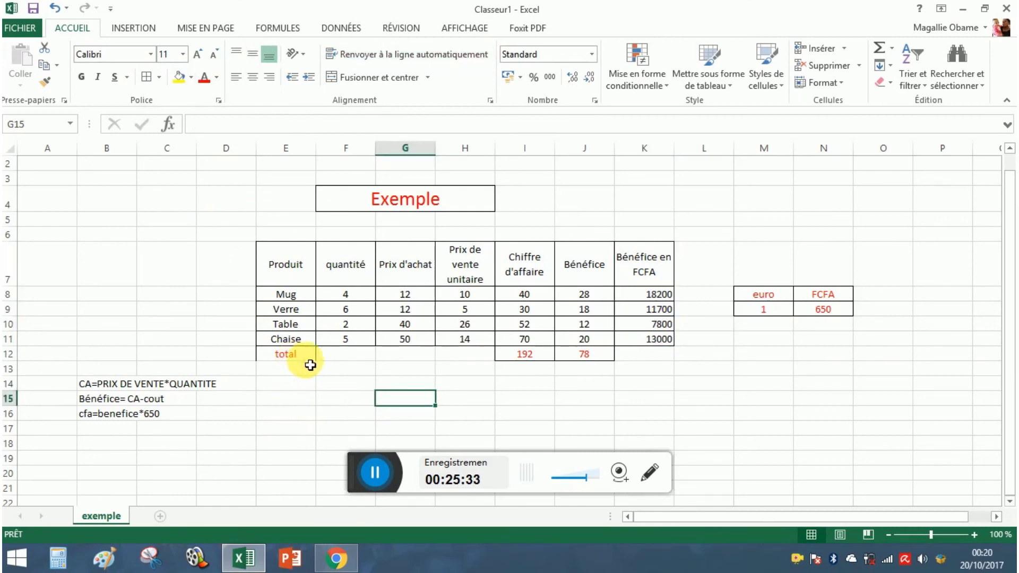
pyautogui.click(690, 429)
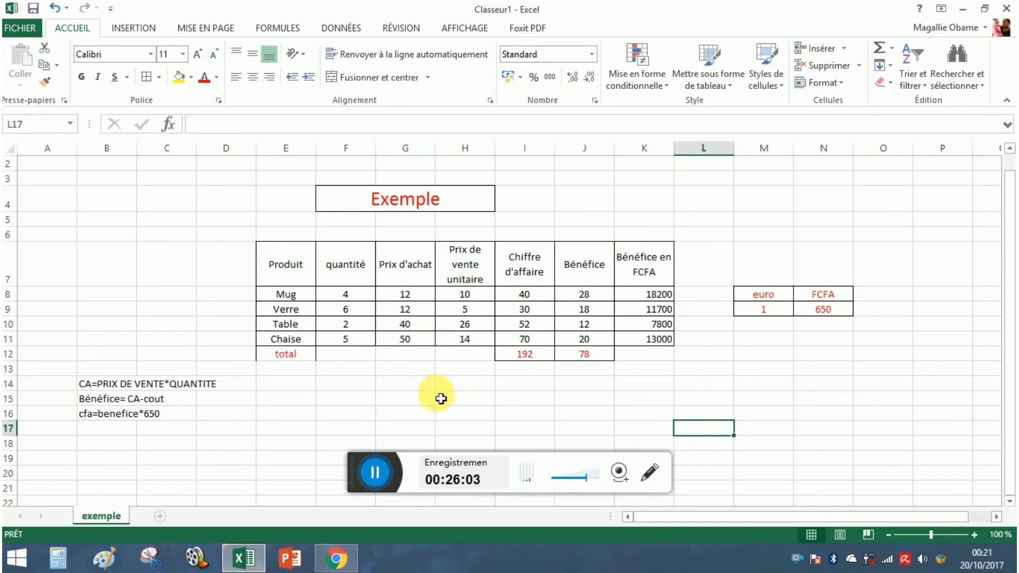
pyautogui.click(376, 470)
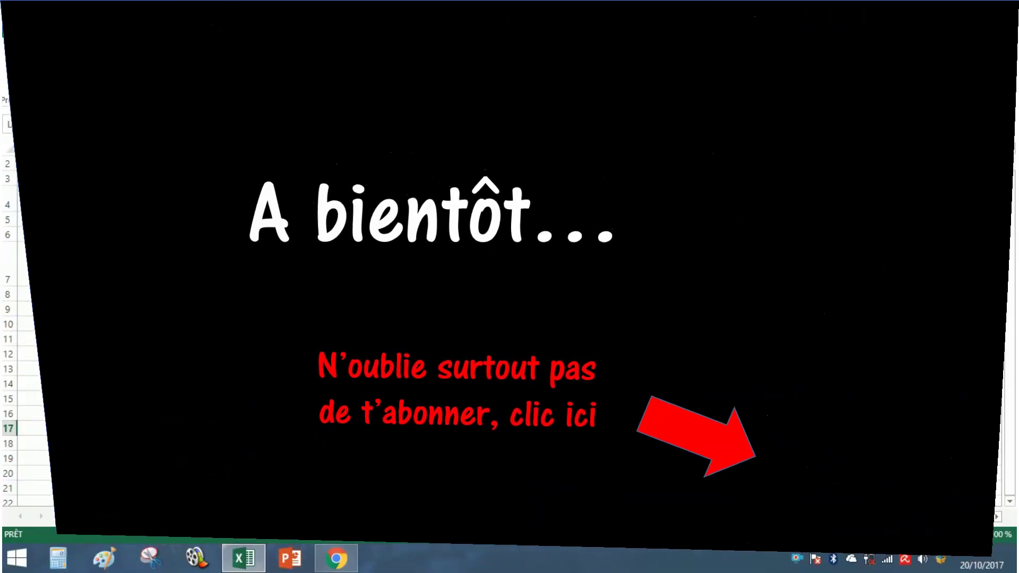